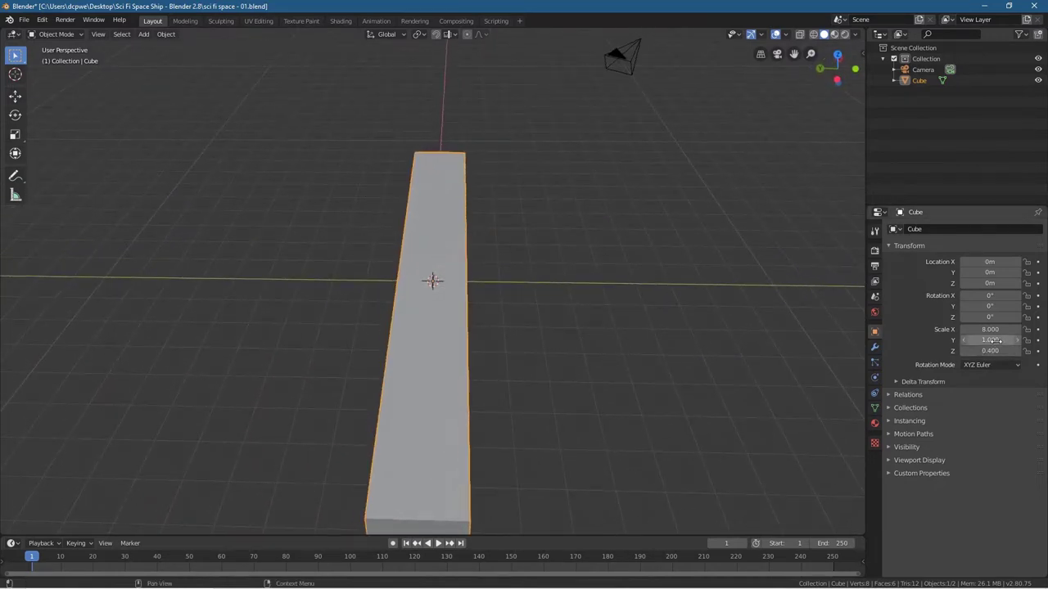
# In Edit Mode with face selection, add a crosswise loop cut to the bar and slide it about 0.37 toward its +X end
pyautogui.click(56, 33)
pyautogui.click(51, 60)
pyautogui.moveTo(559, 286)
pyautogui.mouseDown(button='middle')
pyautogui.moveTo(533, 281)
pyautogui.moveTo(556, 280)
pyautogui.mouseUp(button='middle')
pyautogui.press('KP_7')
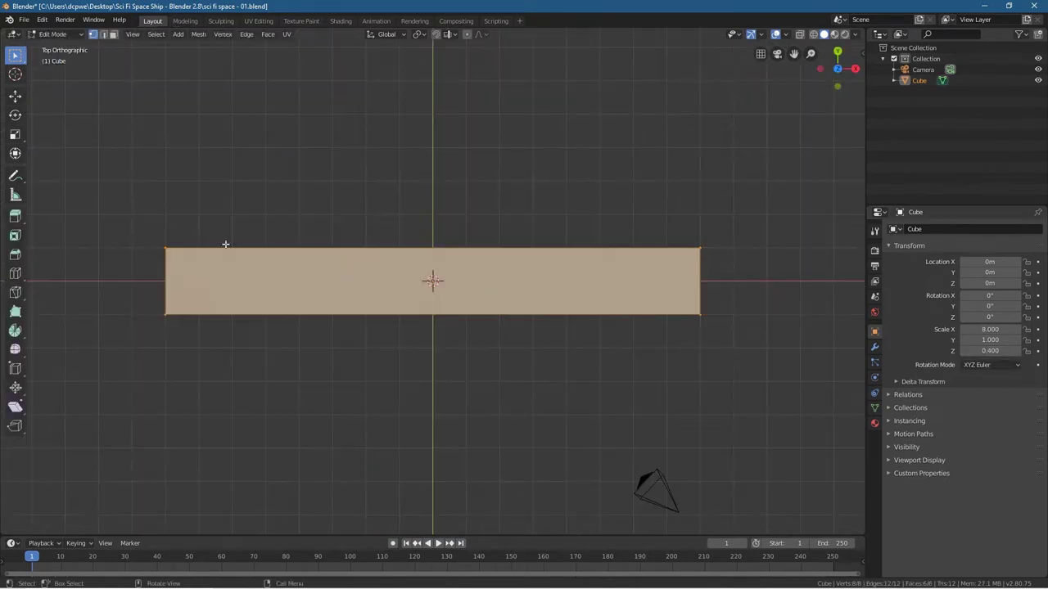
pyautogui.click(113, 34)
pyautogui.click(16, 276)
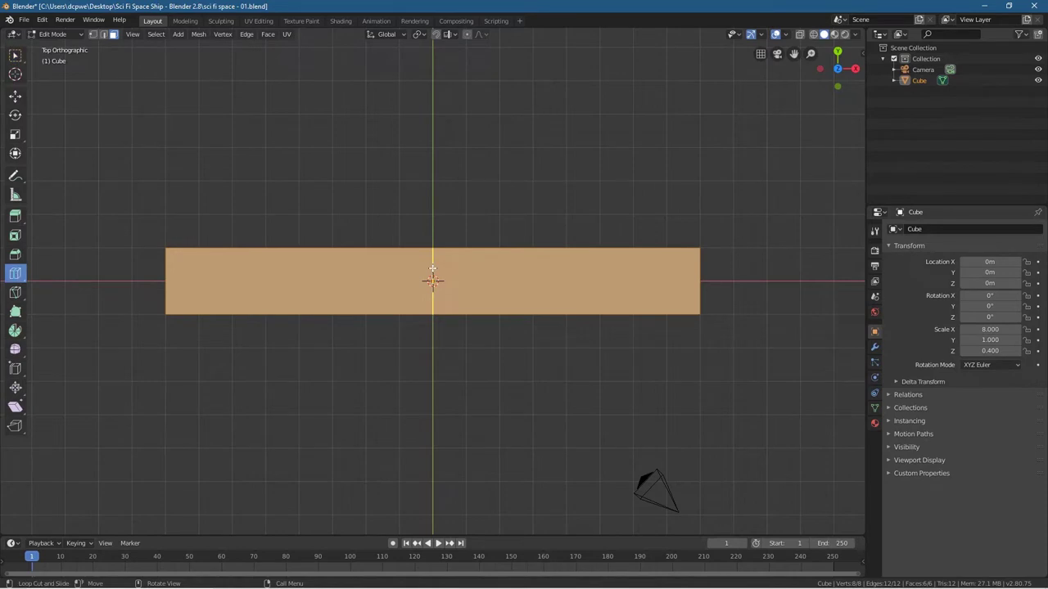
pyautogui.moveTo(432, 269); pyautogui.dragTo(533, 279)
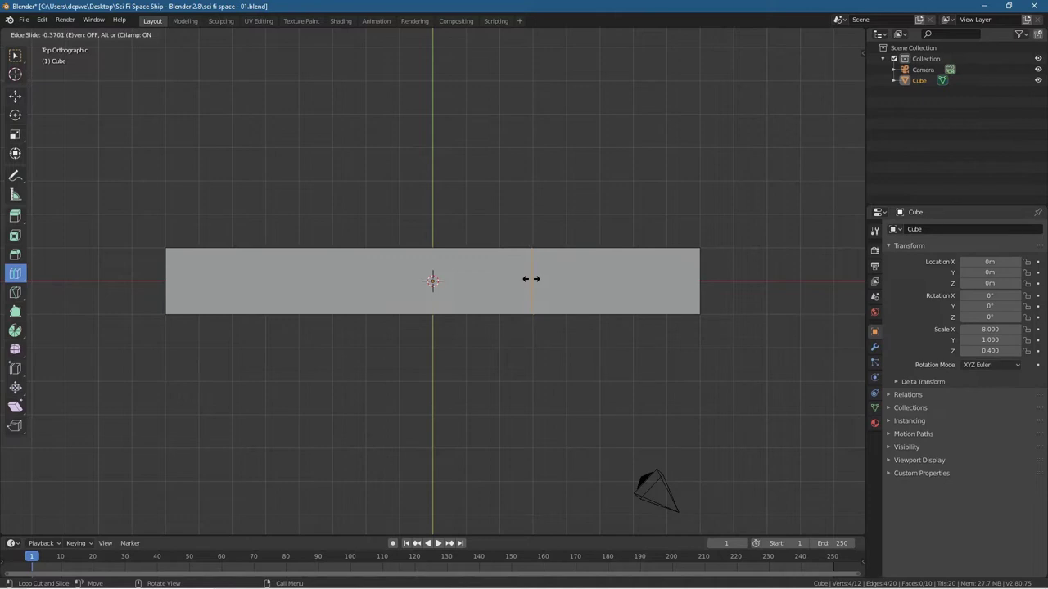
pyautogui.moveTo(532, 278); pyautogui.dragTo(532, 280)
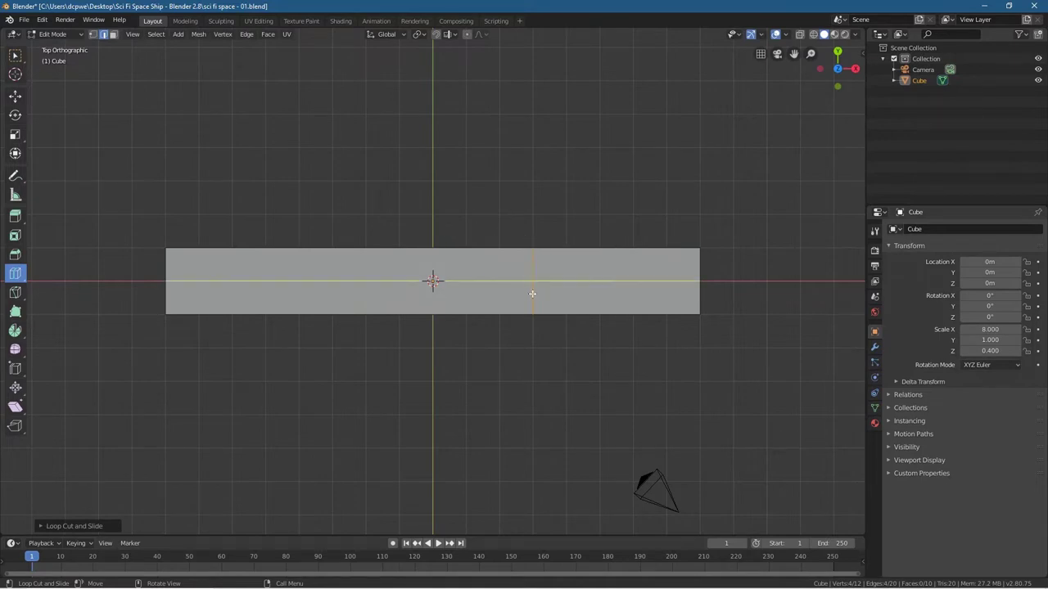
# Add a second crosswise loop cut and slide it close to the bar's -X end
pyautogui.moveTo(360, 270); pyautogui.dragTo(339, 268)
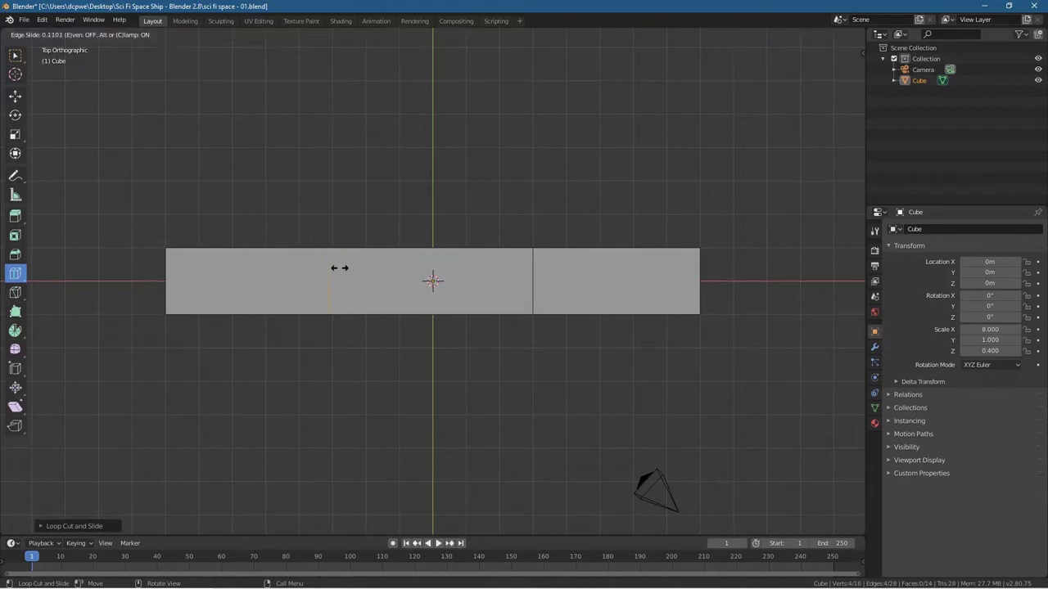
pyautogui.moveTo(268, 268); pyautogui.dragTo(246, 268)
pyautogui.moveTo(244, 269); pyautogui.dragTo(242, 269)
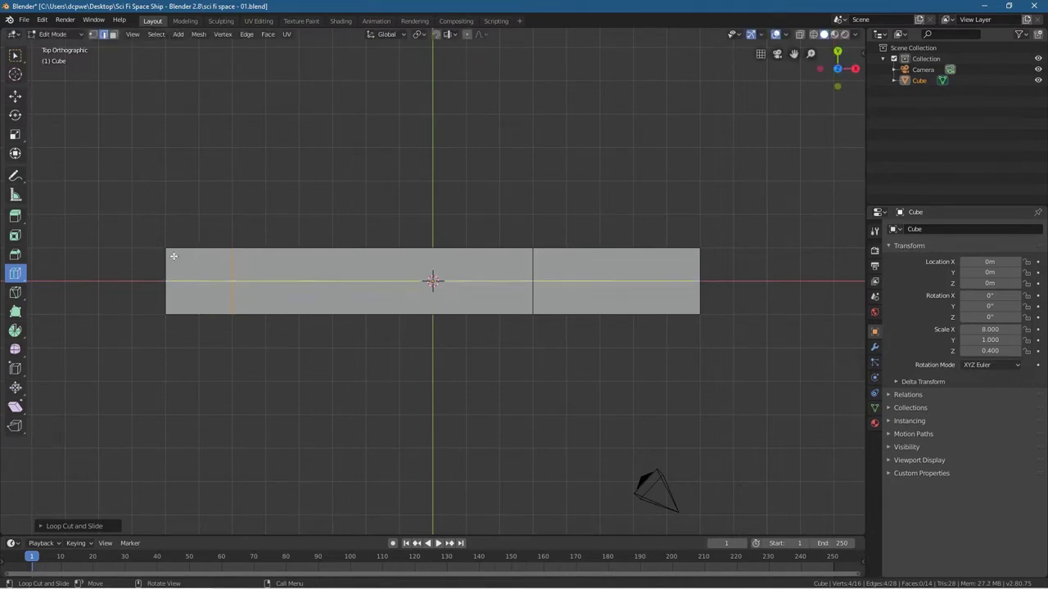
# Select the bar's +X end face and scale it along Y to a narrow strip
pyautogui.click(14, 99)
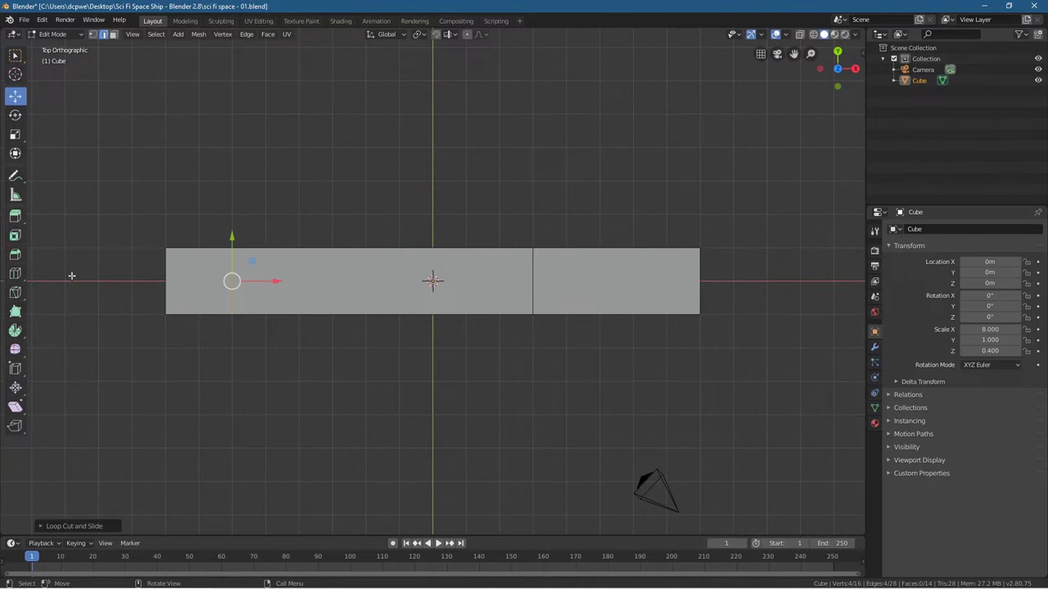
pyautogui.moveTo(458, 443); pyautogui.dragTo(362, 308, button='middle')
pyautogui.click(402, 300)
pyautogui.click(456, 301)
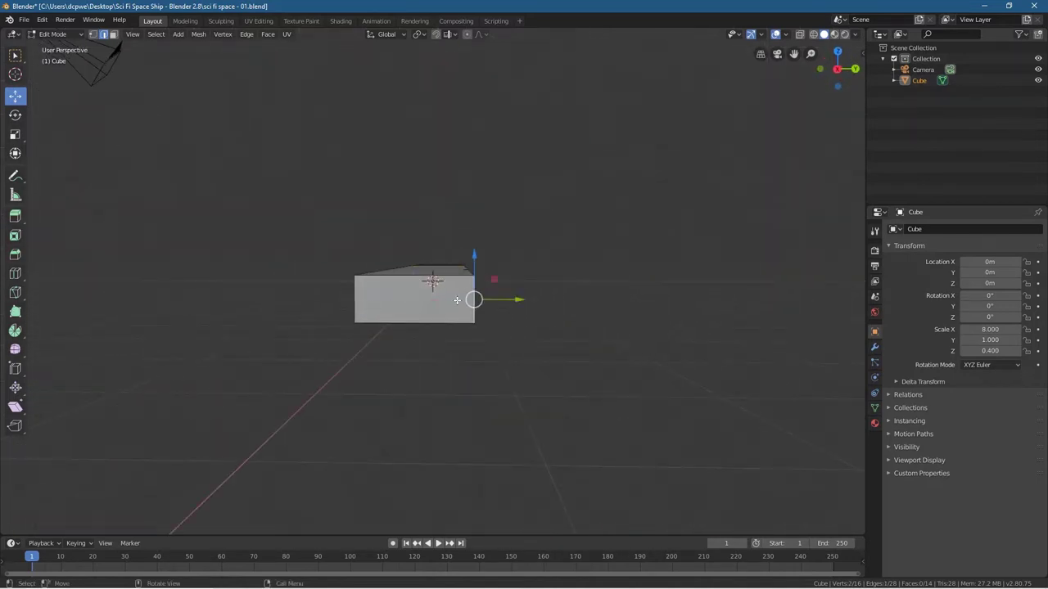
pyautogui.click(113, 34)
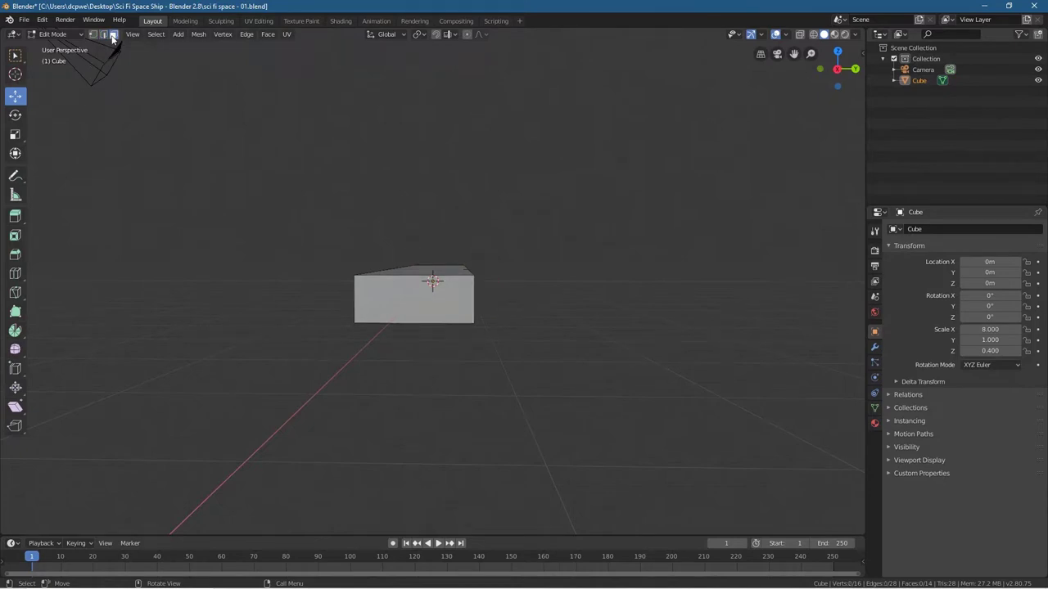
pyautogui.click(411, 312)
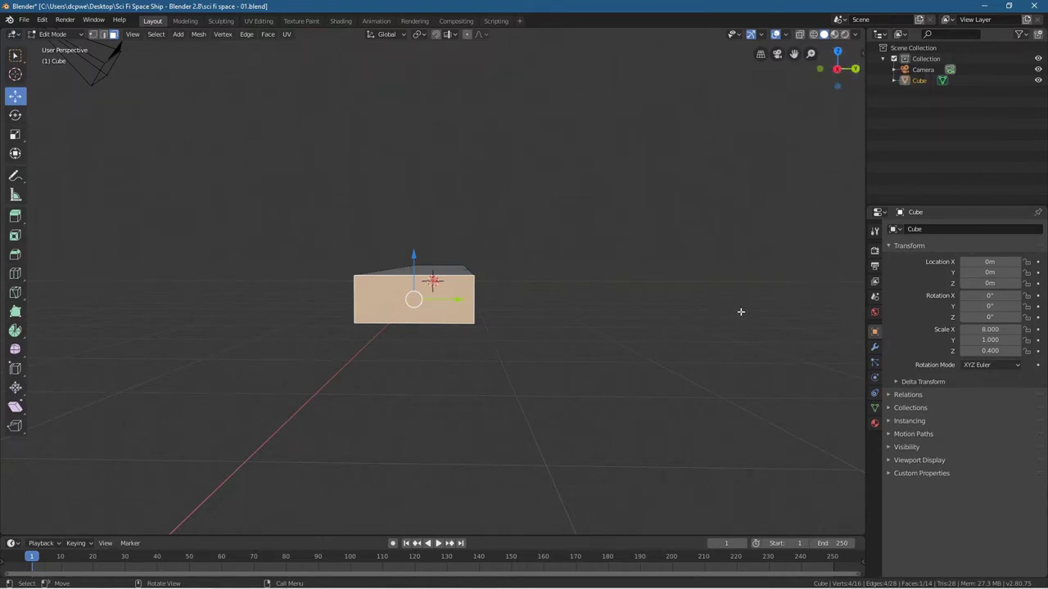
pyautogui.press('s')
pyautogui.press('y')
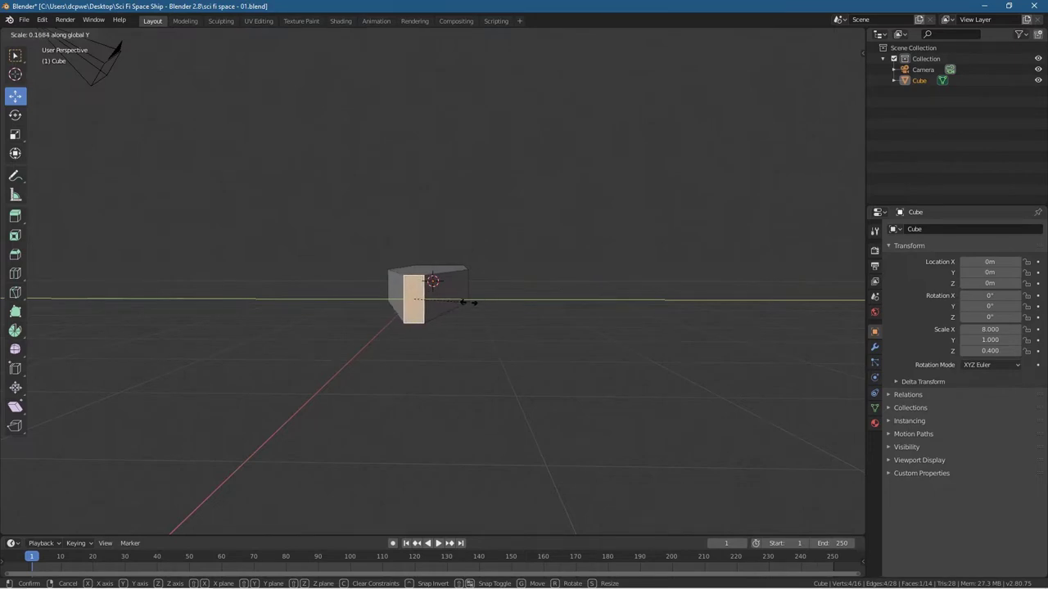
pyautogui.click(455, 302)
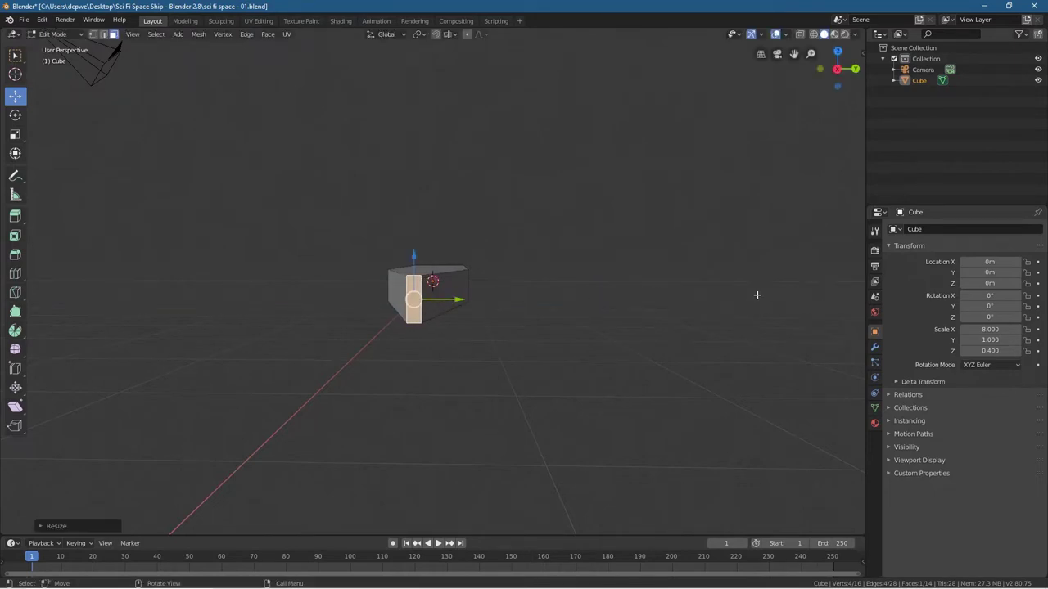
# Scale the +X end face further along Y until it is only a thin sliver
pyautogui.scroll(6, 774, 293)
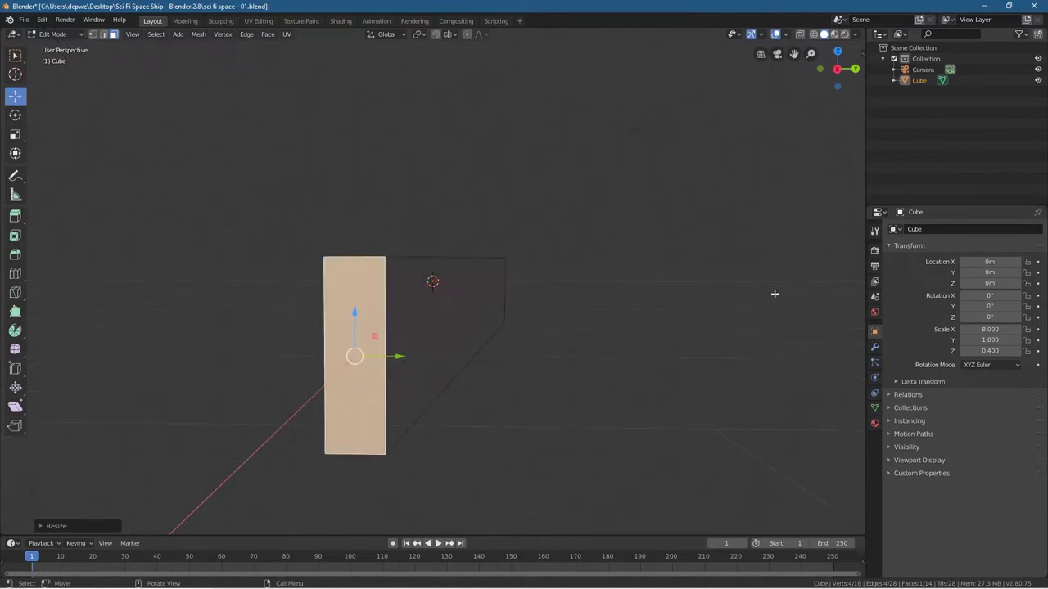
pyautogui.scroll(-3, 786, 328)
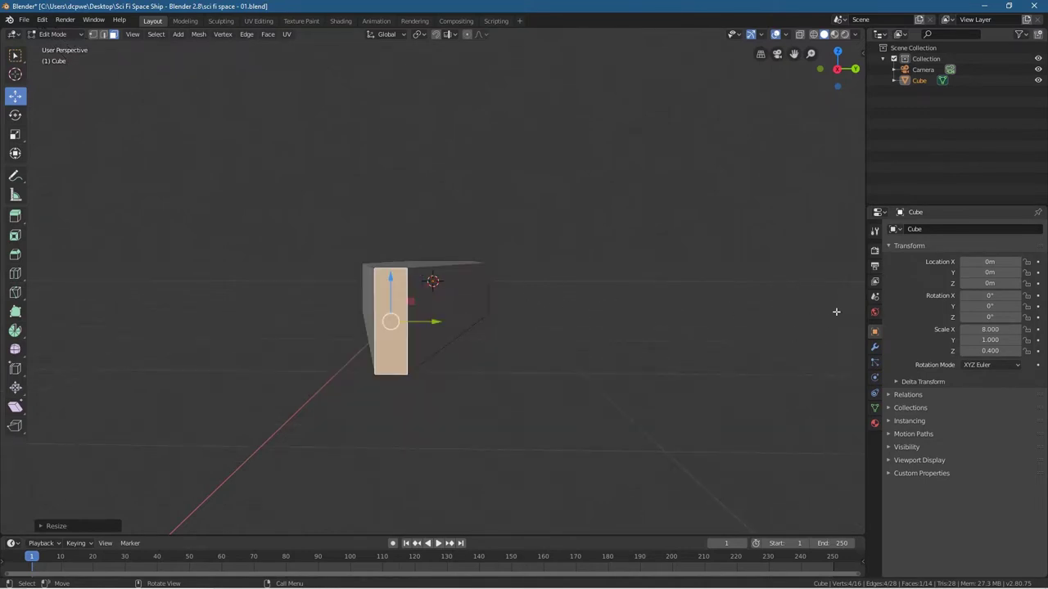
pyautogui.press('s')
pyautogui.press('y')
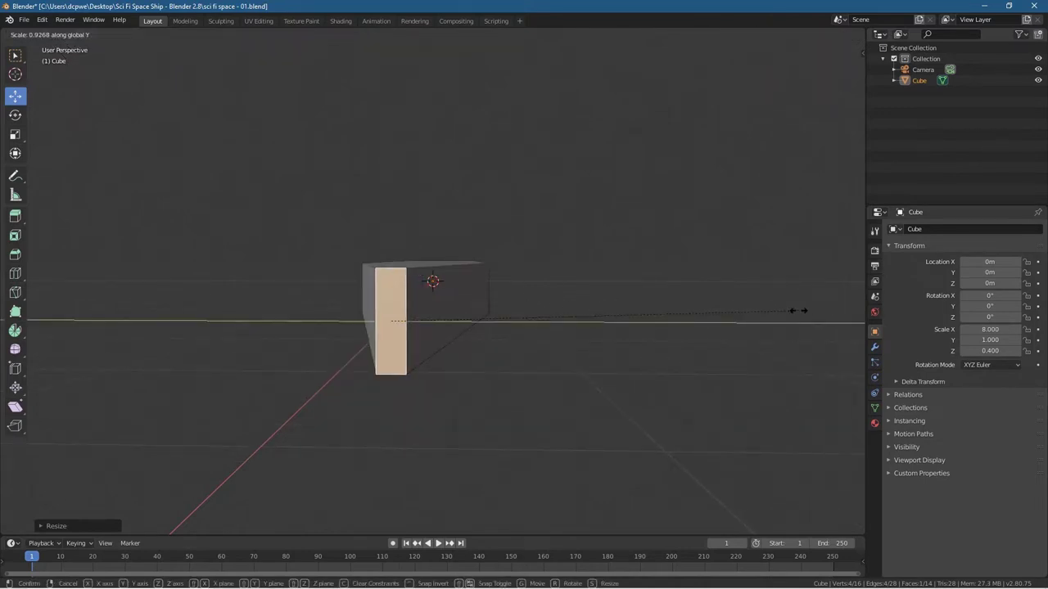
pyautogui.click(433, 320)
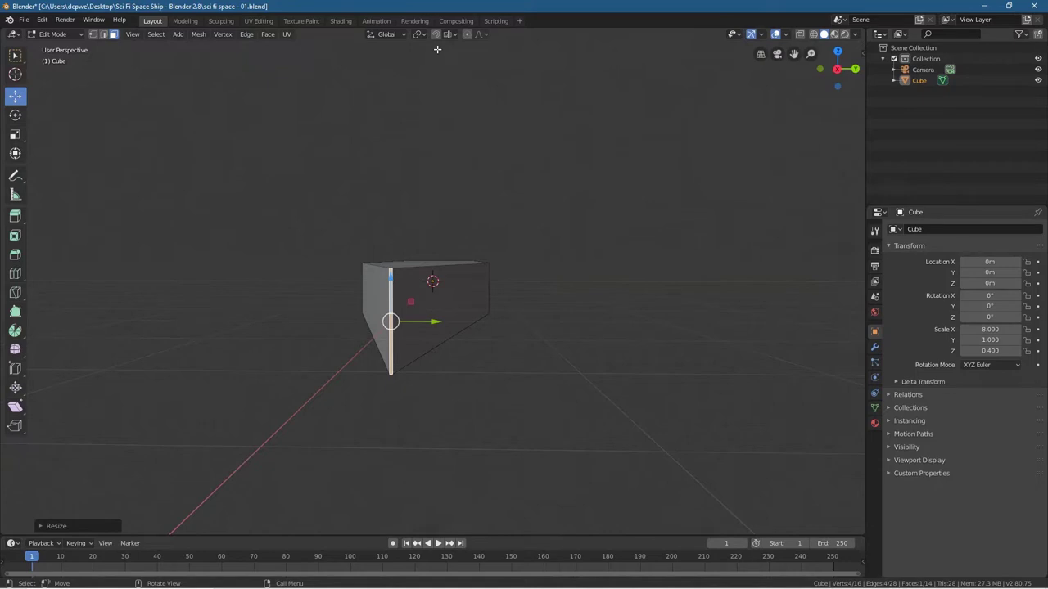
# Scale the +X end face along Z to about 0.16, and shrink it once more along Z into a pointed nose
pyautogui.press('s')
pyautogui.press('z')
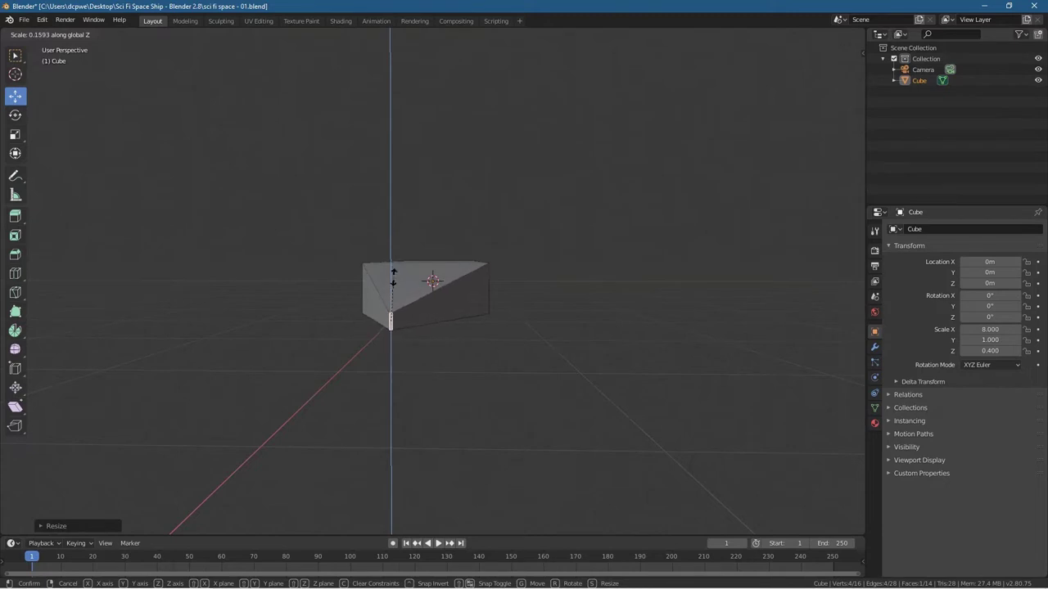
pyautogui.click(393, 271)
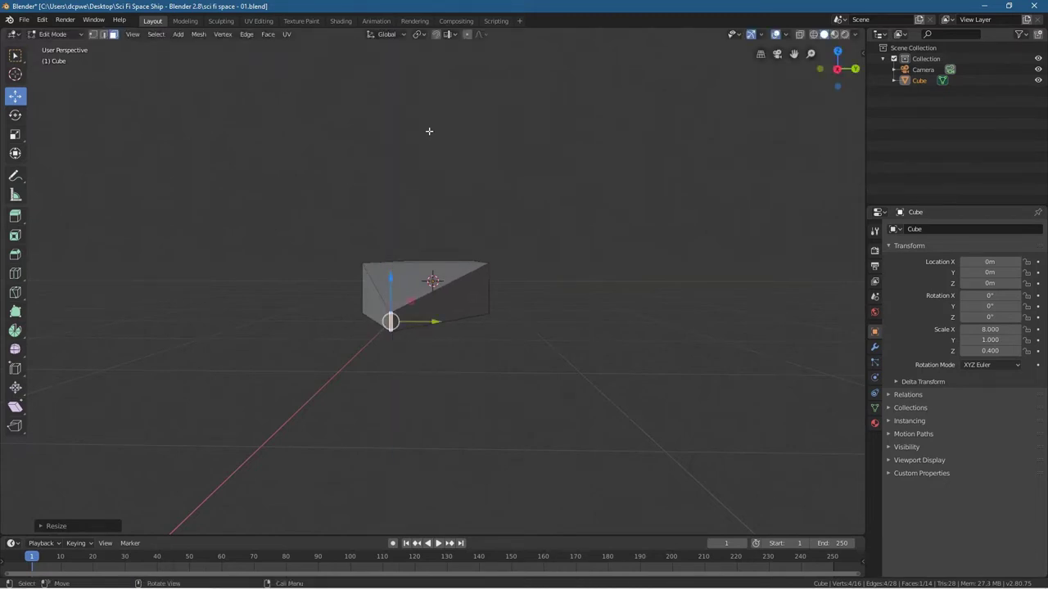
pyautogui.press('s')
pyautogui.press('z')
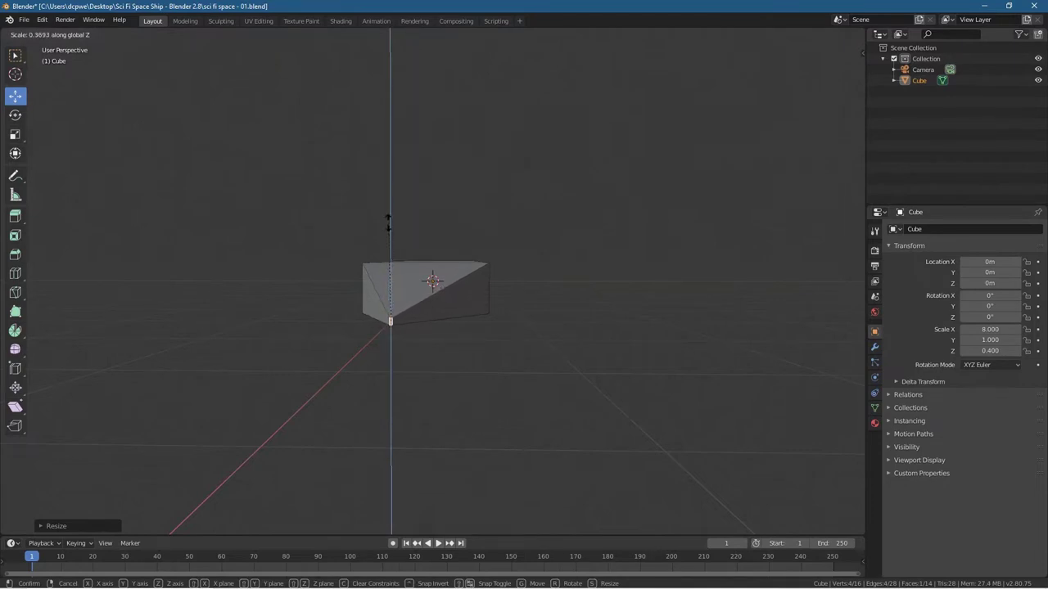
pyautogui.click(388, 272)
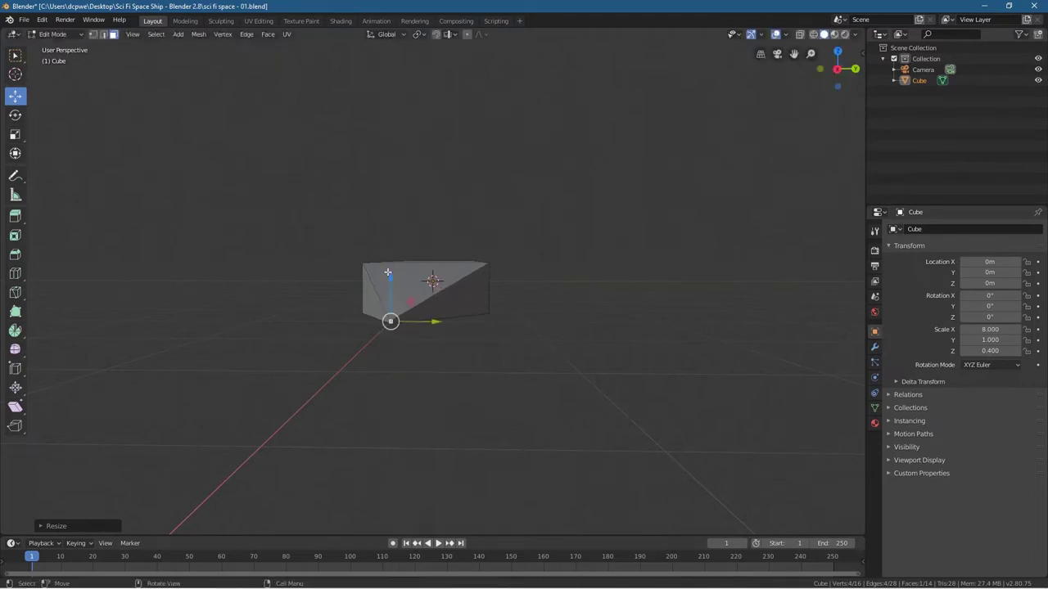
pyautogui.hotkey('ctrl', 'z')
pyautogui.hotkey('ctrl', 'z')
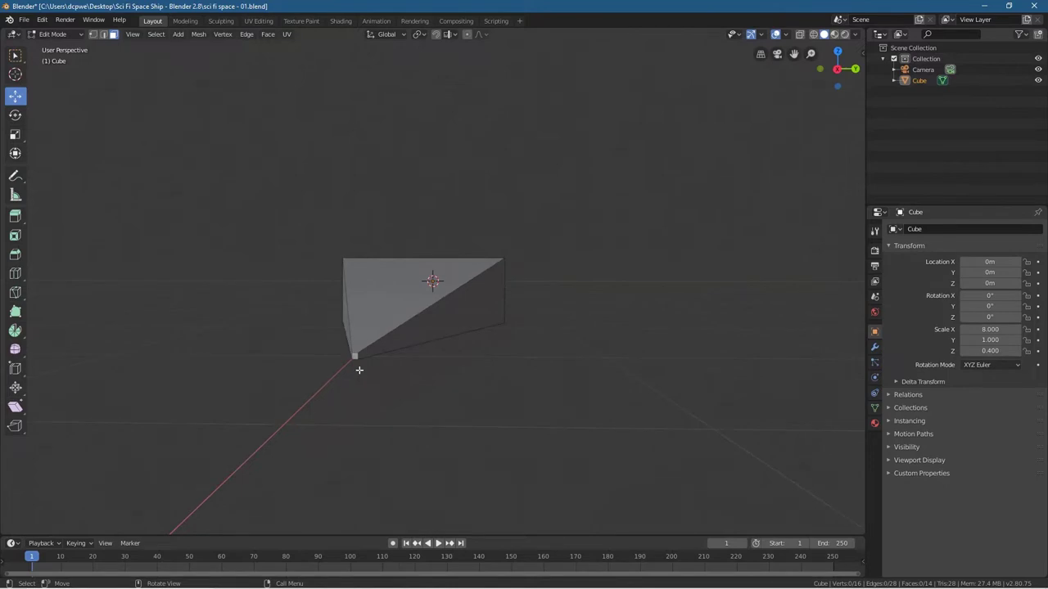
# Select the end face at the bar's -X end and scale it along Y to 0.4
pyautogui.moveTo(260, 402); pyautogui.dragTo(325, 368, button='middle')
pyautogui.scroll(-2, 369, 356)
pyautogui.click(412, 344)
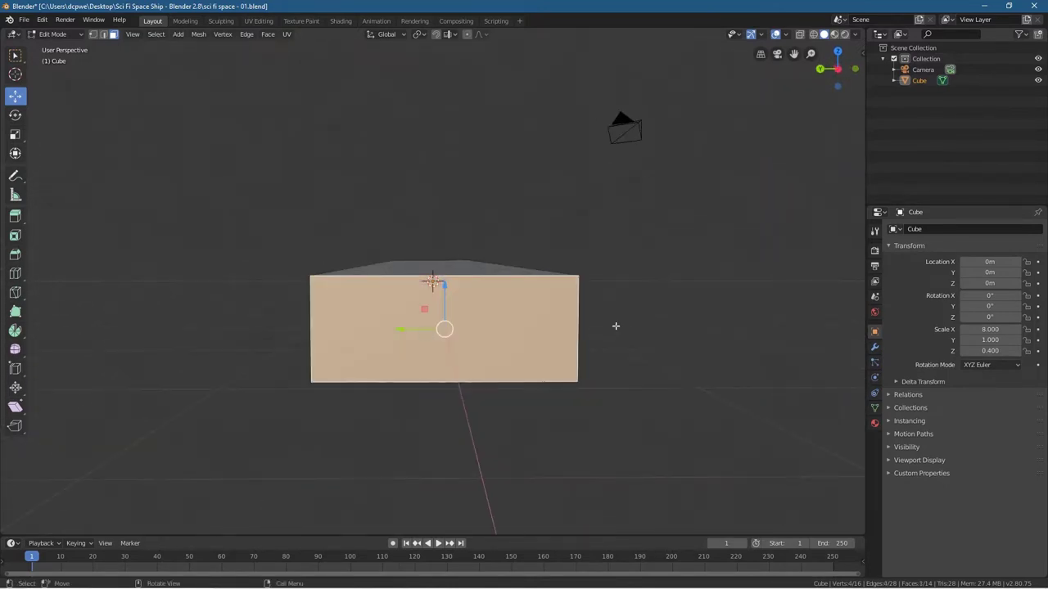
pyautogui.scroll(-2, 649, 345)
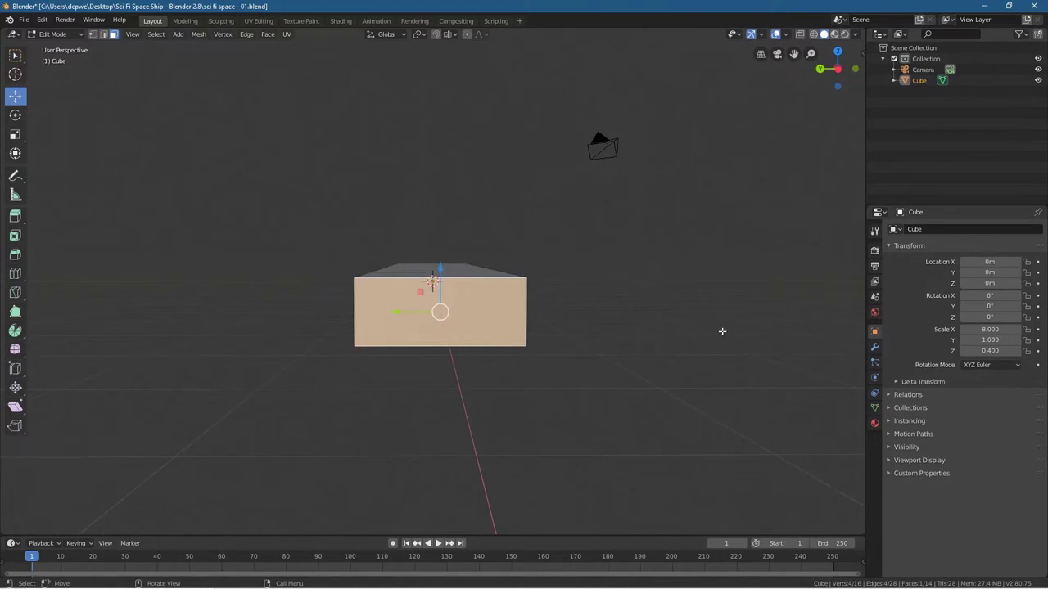
pyautogui.press('s')
pyautogui.press('y')
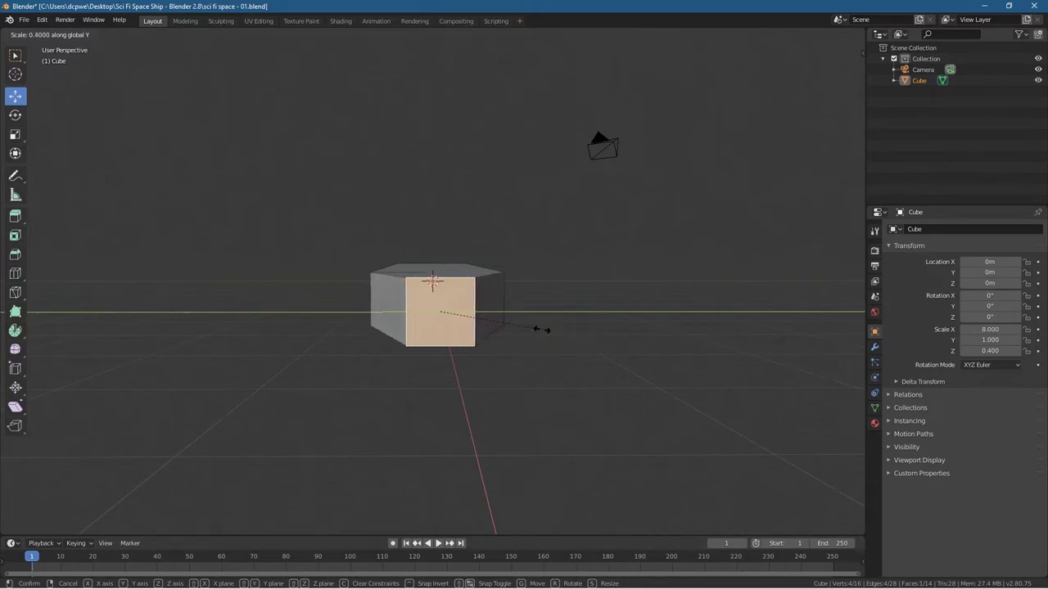
pyautogui.click(543, 330)
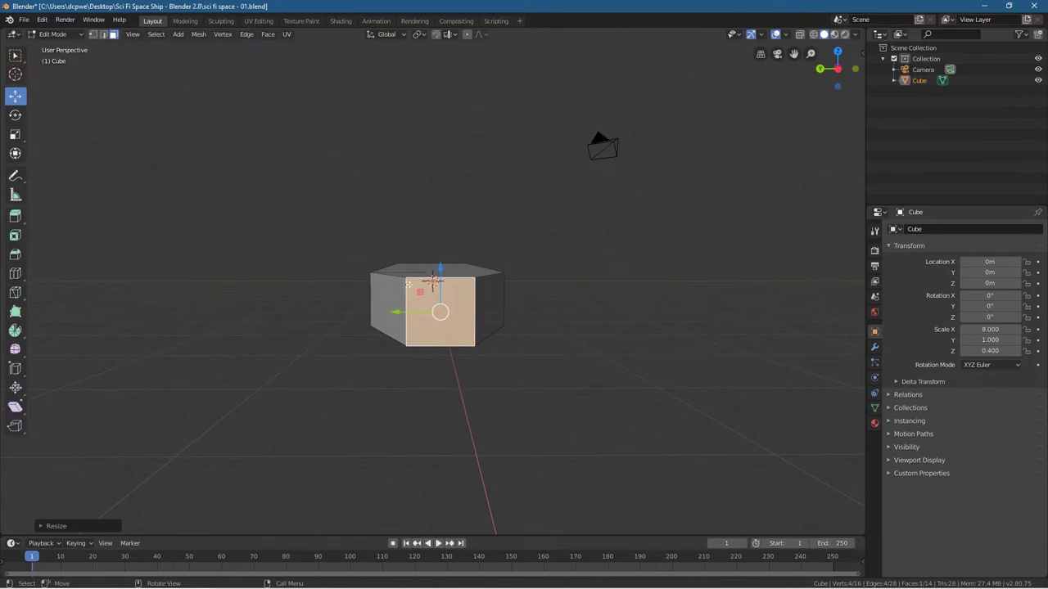
pyautogui.moveTo(582, 342); pyautogui.dragTo(574, 286, button='middle')
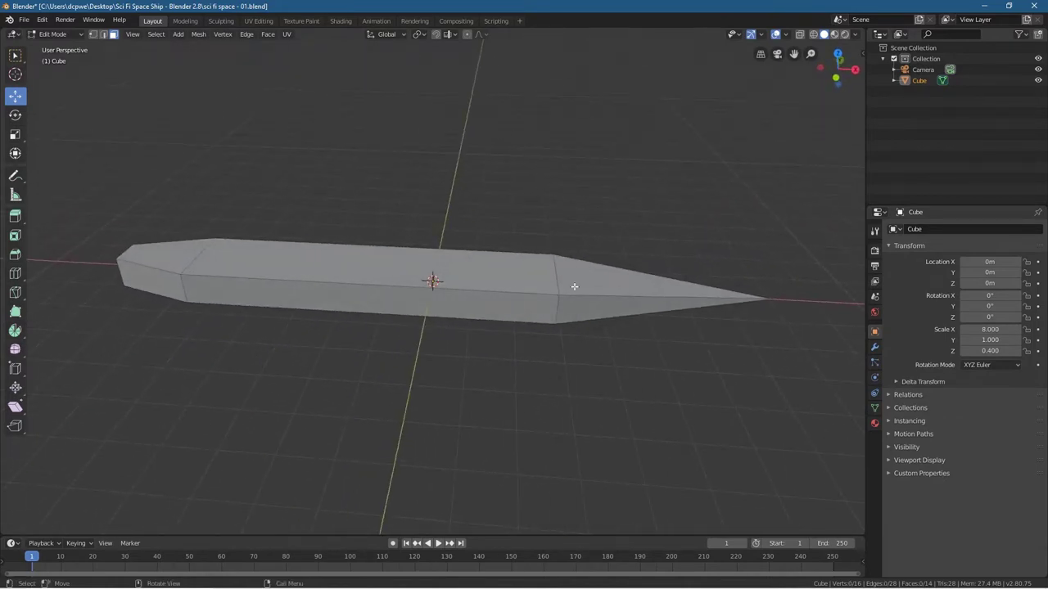
# Return to Object Mode, rename the Cube object as Space Ship Body, and save the file
pyautogui.click(57, 34)
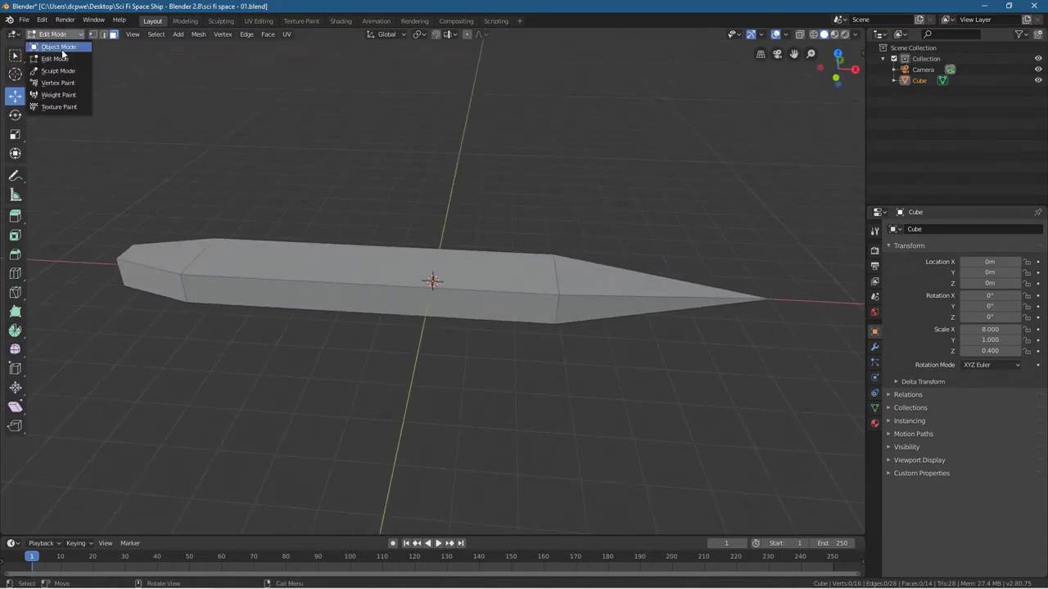
pyautogui.click(62, 47)
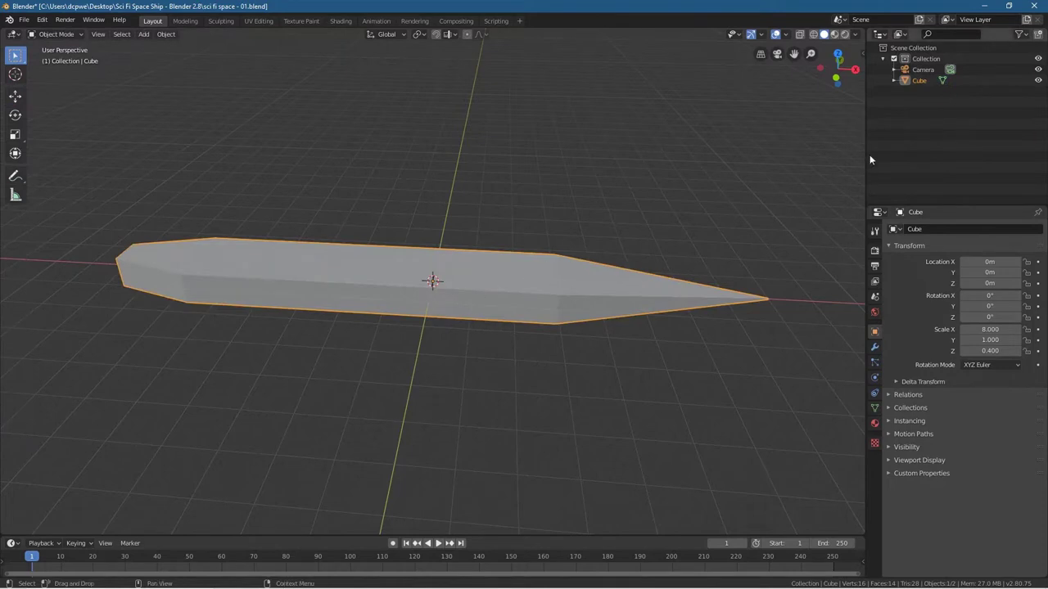
pyautogui.doubleClick(919, 80)
pyautogui.write('S')
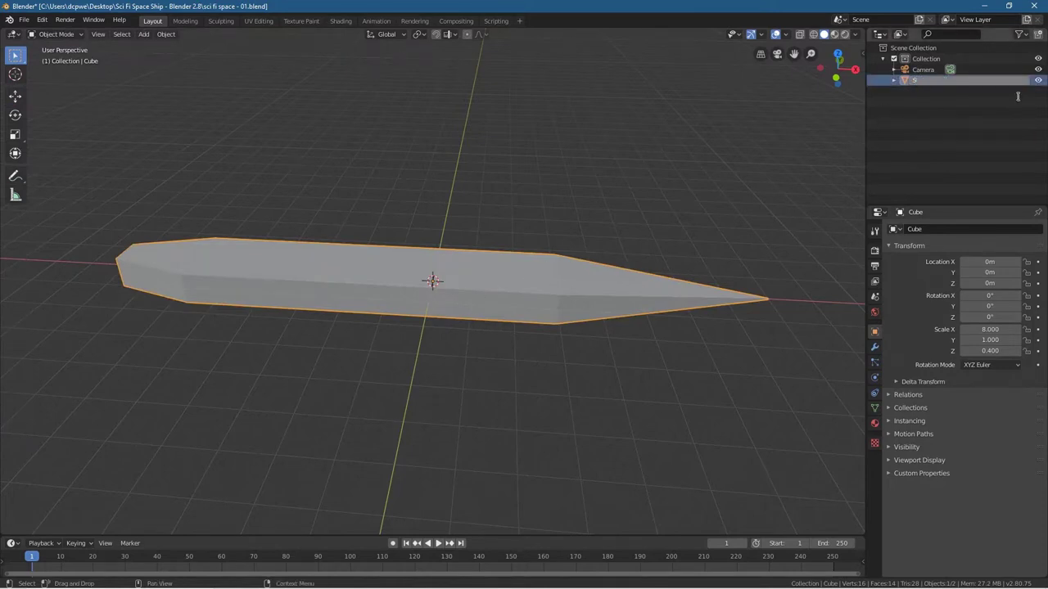
pyautogui.write('pace Ship Body')
pyautogui.press('Return')
pyautogui.hotkey('ctrl', 's')
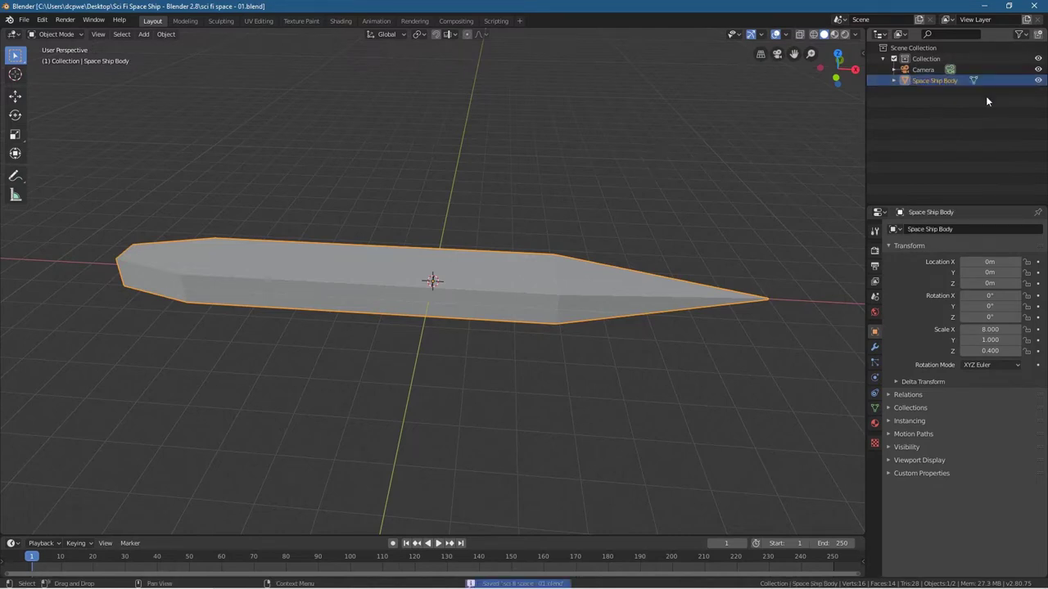
# Add a cylinder mesh at the centre of the ship body
pyautogui.moveTo(363, 347); pyautogui.dragTo(367, 347, button='middle')
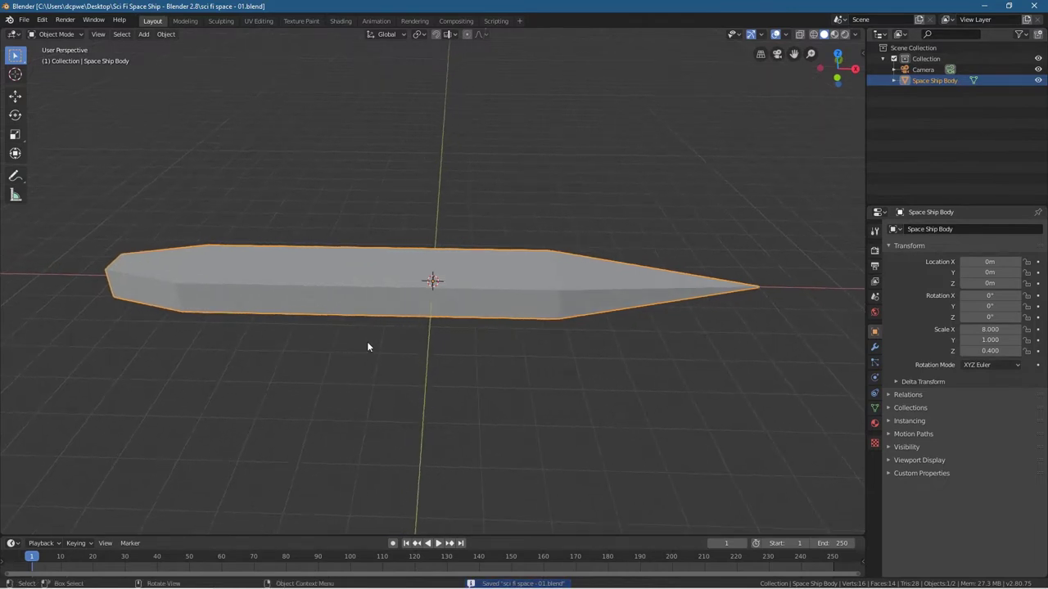
pyautogui.hotkey('shift', 'a')
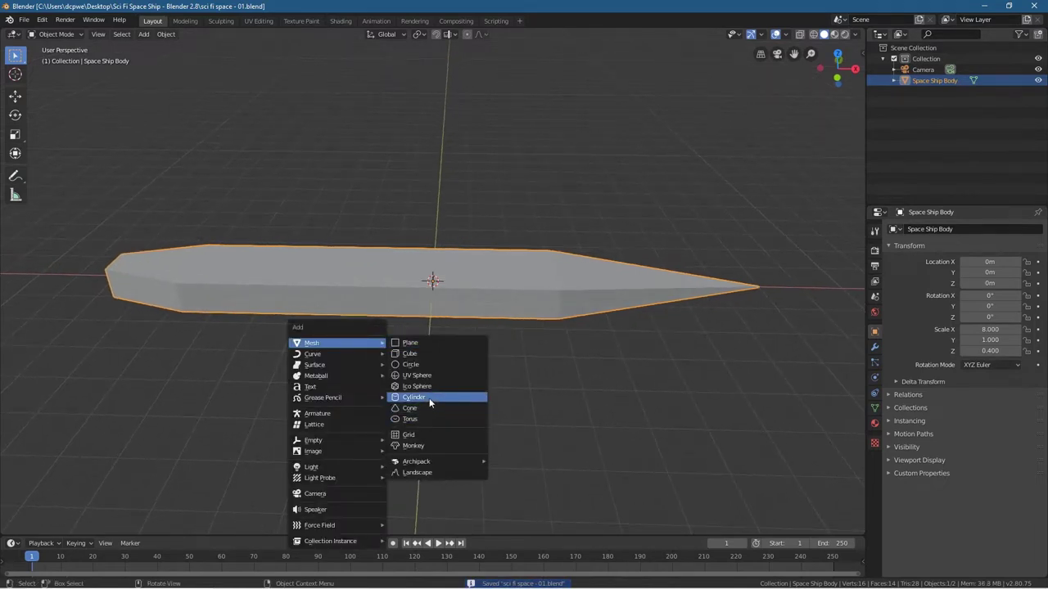
pyautogui.click(429, 397)
# Set the cylinder's X and Y scale to 0.9, leaving its Z scale at 1.0
pyautogui.click(991, 329)
pyautogui.write('1.0')
pyautogui.press('BackSpace')
pyautogui.press('BackSpace')
pyautogui.press('BackSpace')
pyautogui.write('0')
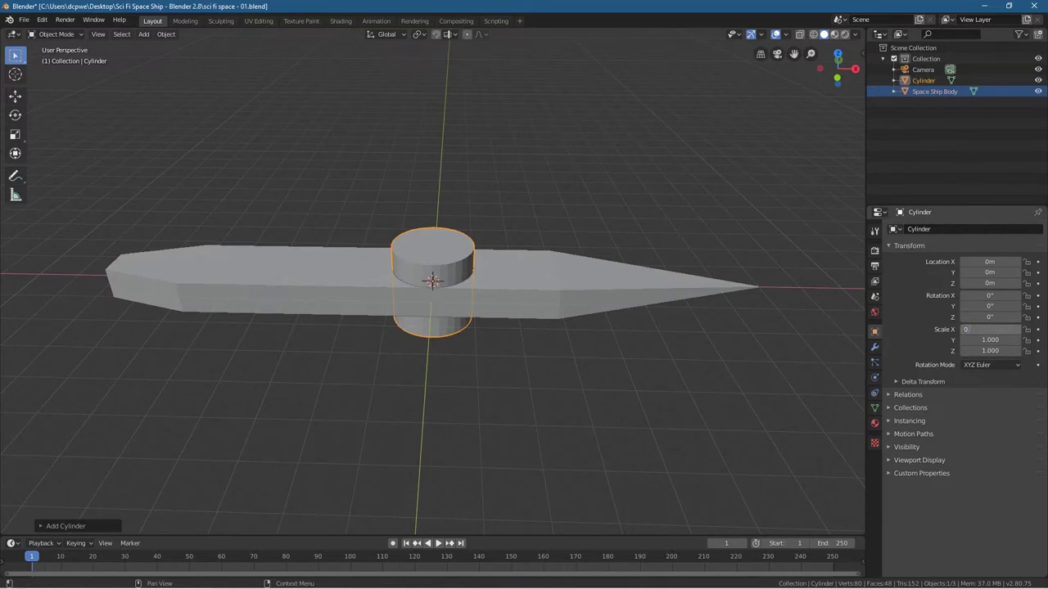
pyautogui.write('.9')
pyautogui.press('Return')
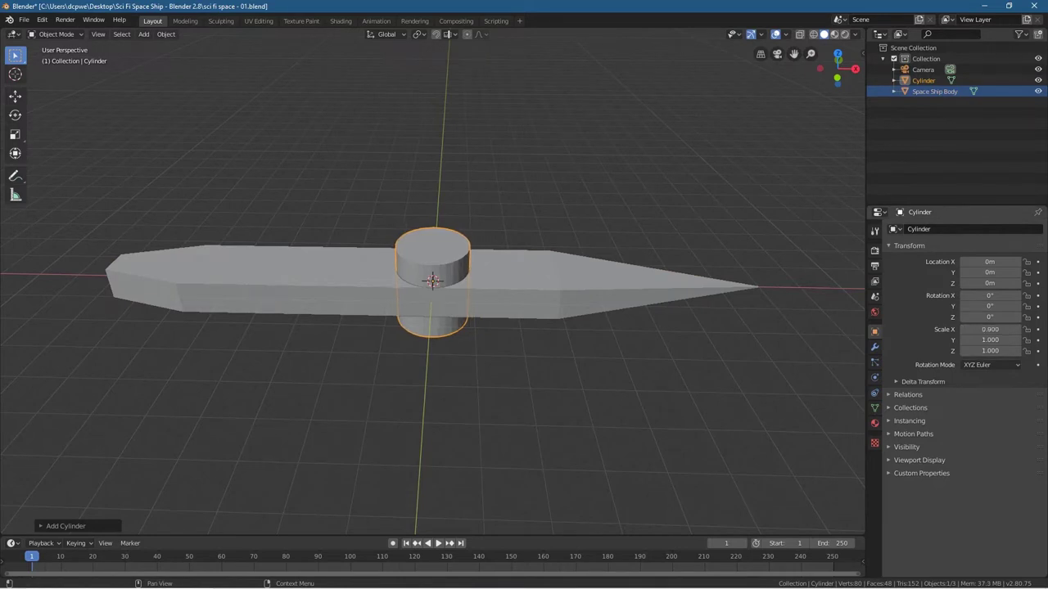
pyautogui.click(990, 340)
pyautogui.write('0.9')
pyautogui.press('Return')
pyautogui.click(994, 351)
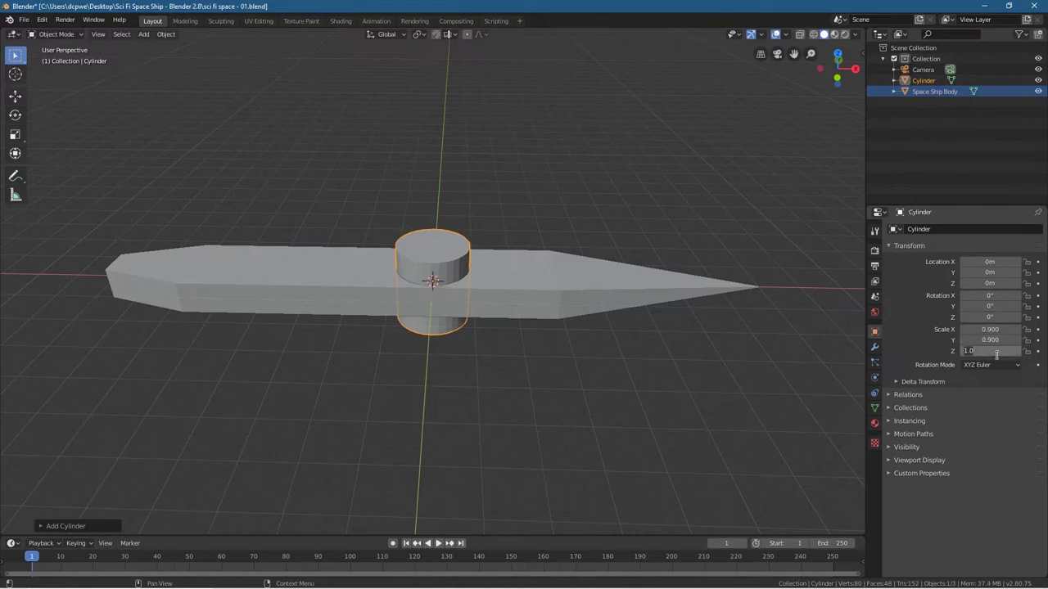
pyautogui.write('1.0')
pyautogui.press('Return')
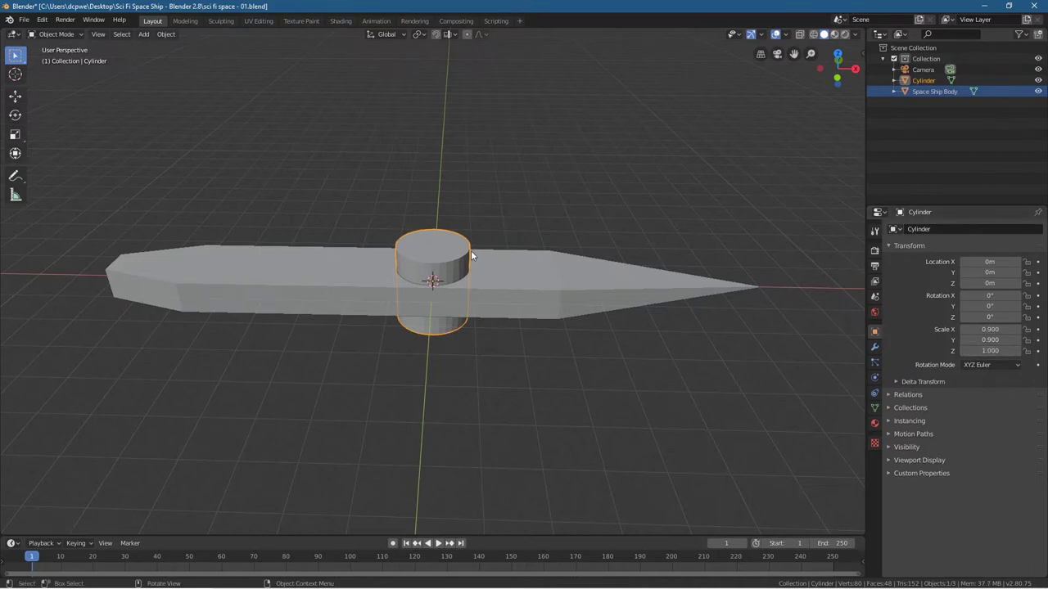
# Rotate the cylinder 90 degrees about the global Y axis so it lies along the ship body
pyautogui.press('r')
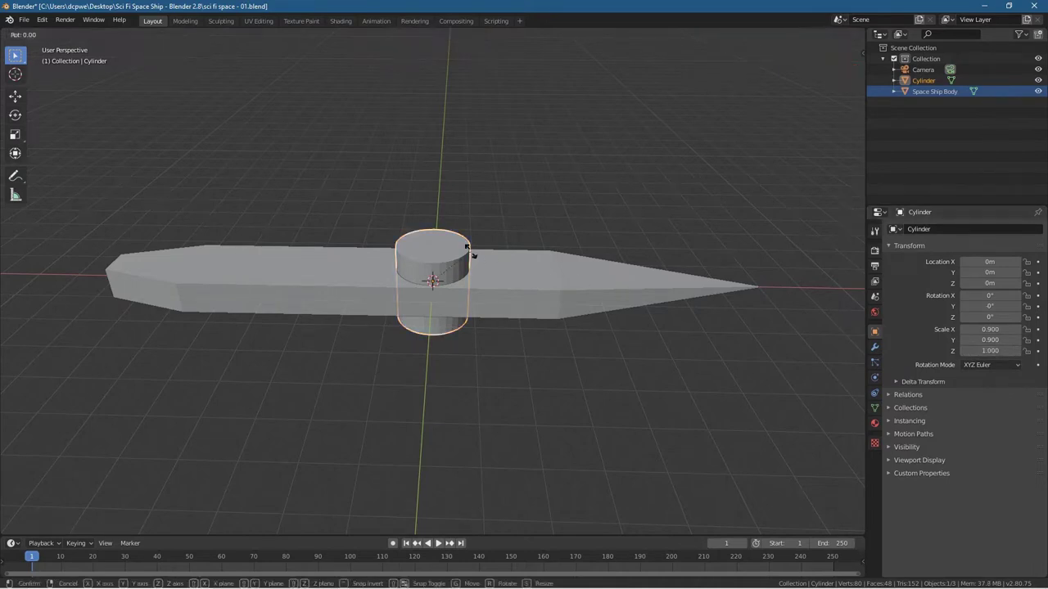
pyautogui.write('y')
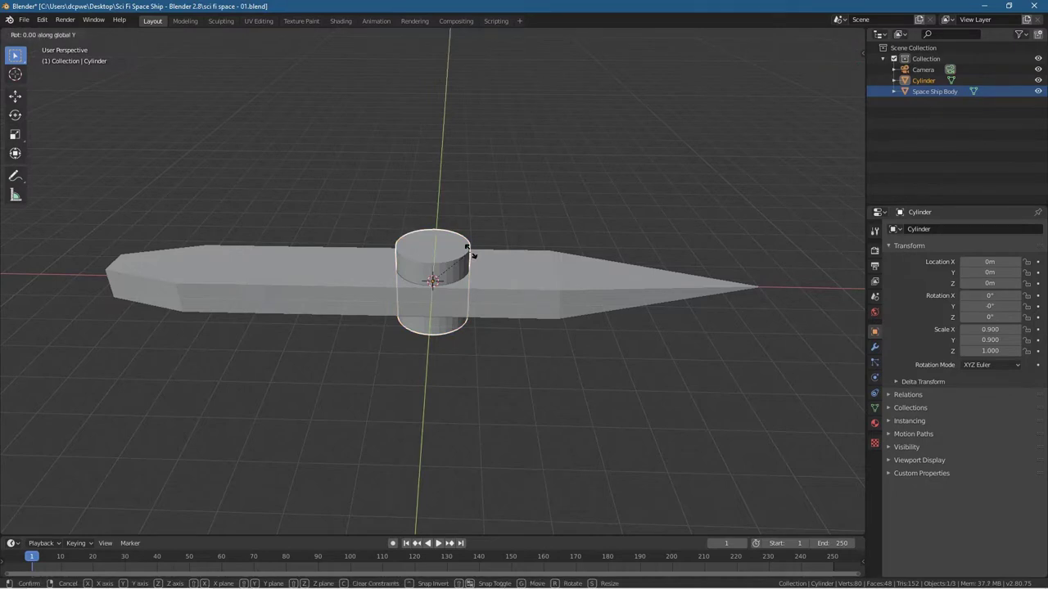
pyautogui.write('90')
pyautogui.press('Return')
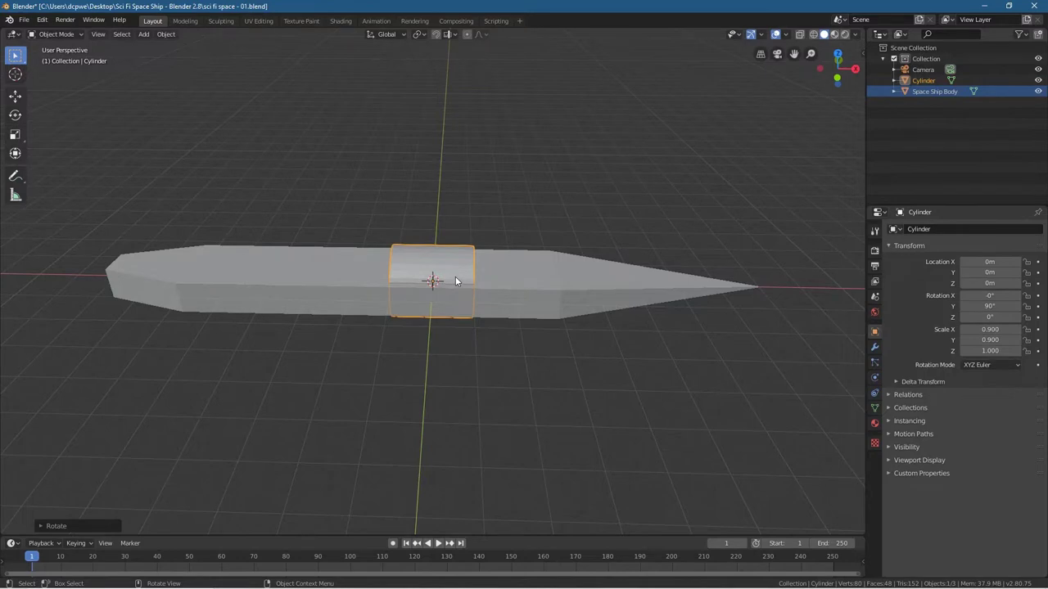
# Move the cylinder along the X axis to -3 m and set its Z scale to 0.7
pyautogui.press('KP_7')
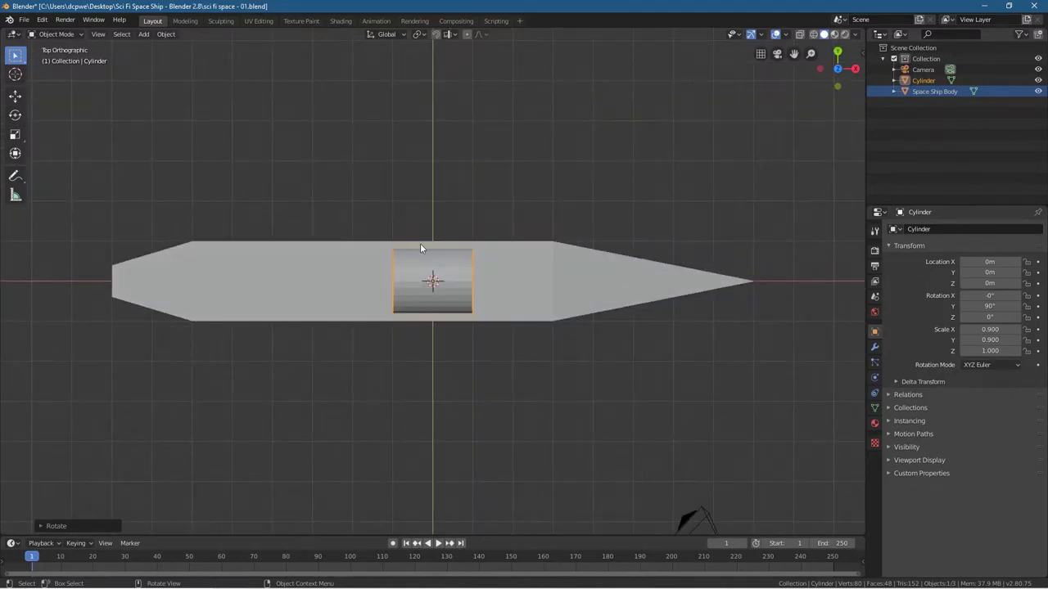
pyautogui.click(15, 95)
pyautogui.moveTo(471, 279); pyautogui.dragTo(340, 290)
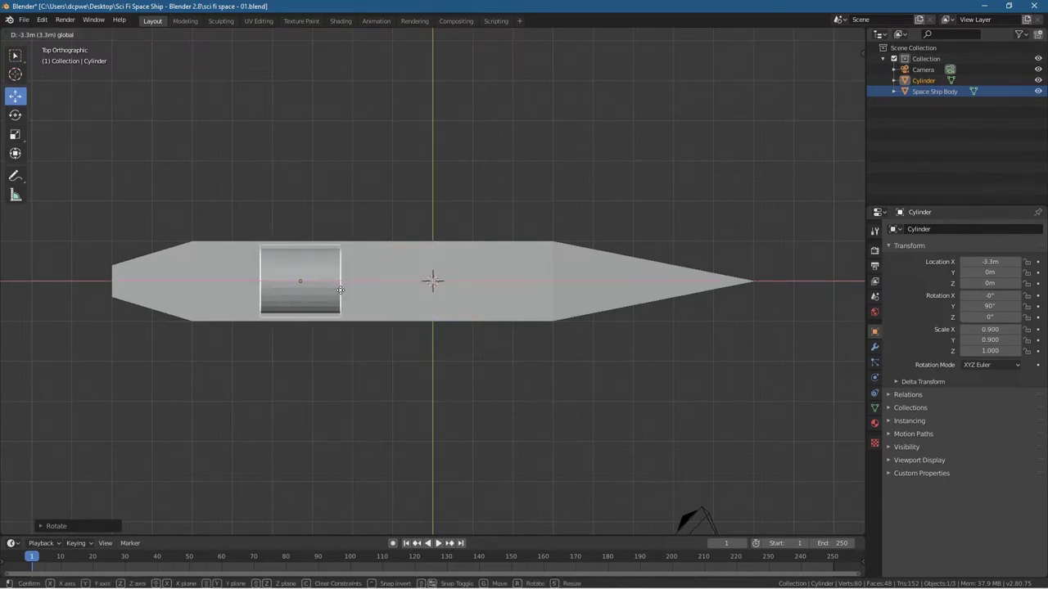
pyautogui.moveTo(342, 290)
pyautogui.mouseDown()
pyautogui.moveTo(367, 292)
pyautogui.moveTo(353, 292)
pyautogui.mouseUp()
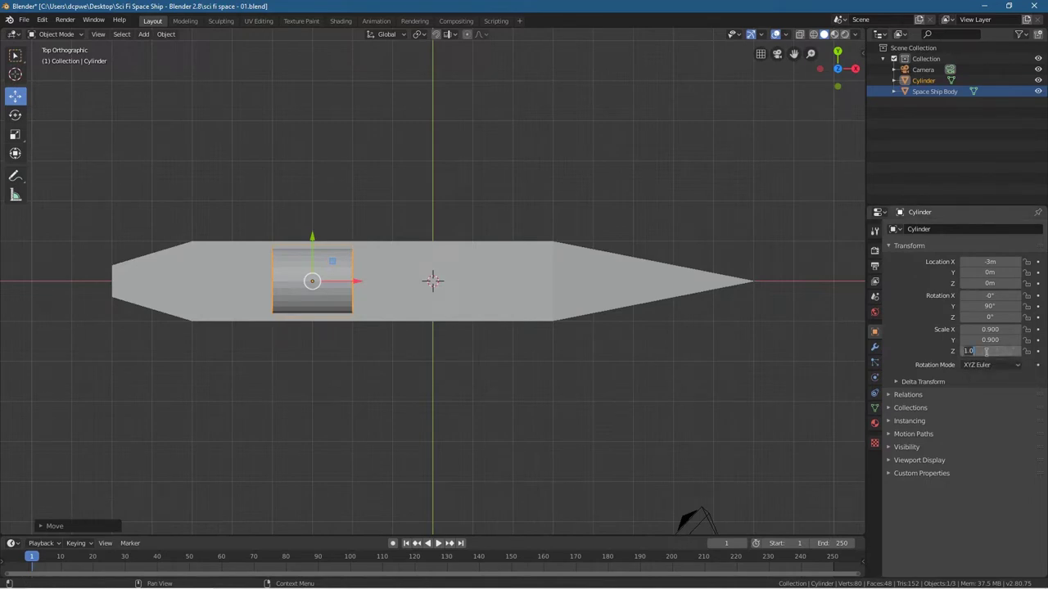
pyautogui.write('0.7')
pyautogui.press('Return')
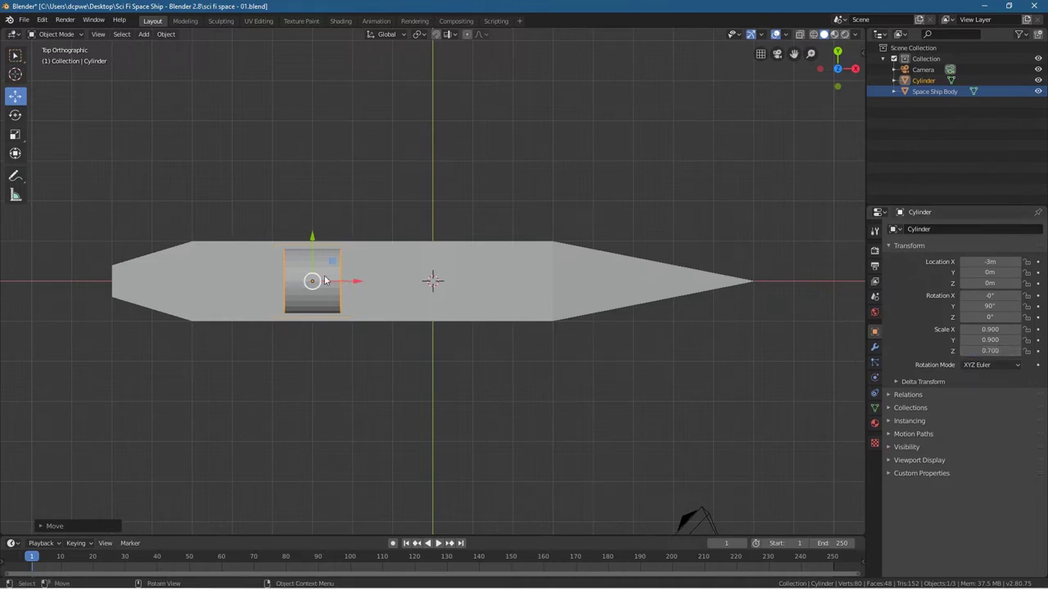
# Enter Edit Mode on the cylinder, select its -X end face and extrude it about 0.9 m toward the tail
pyautogui.moveTo(298, 348); pyautogui.dragTo(526, 275, button='middle')
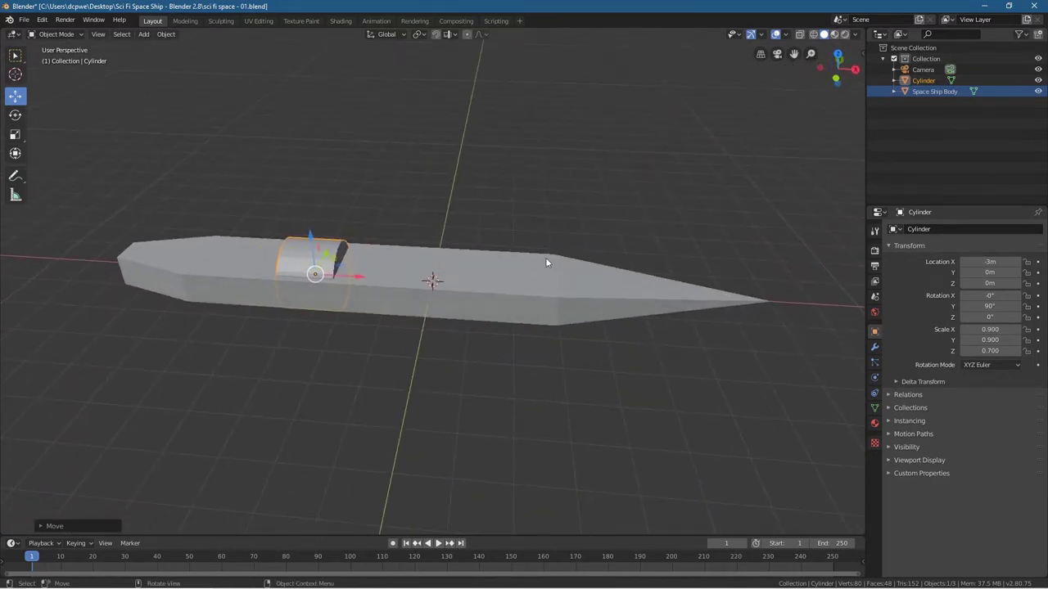
pyautogui.click(319, 376)
pyautogui.click(299, 259)
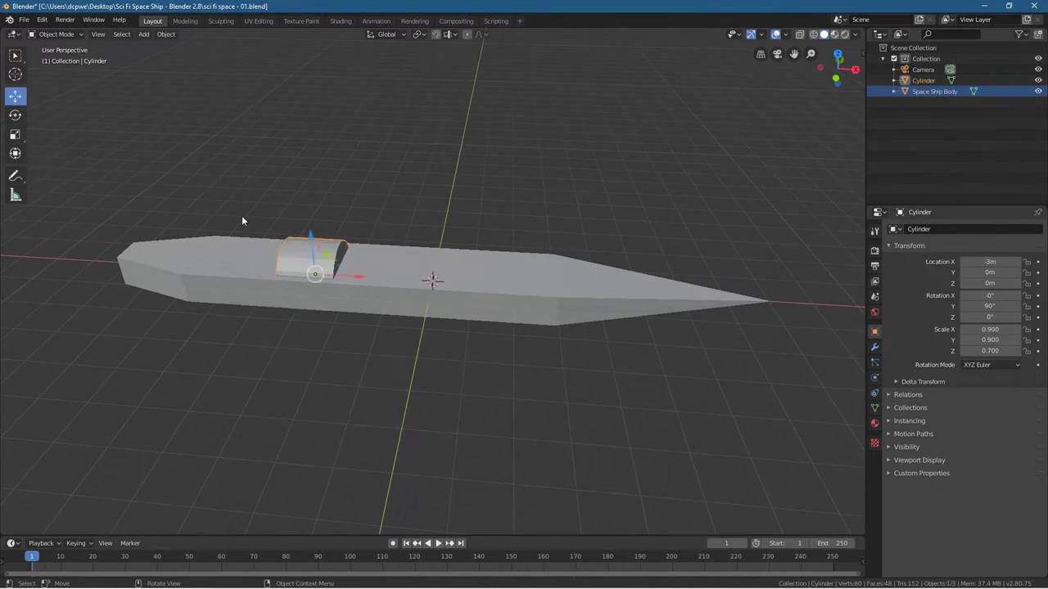
pyautogui.click(41, 36)
pyautogui.click(60, 59)
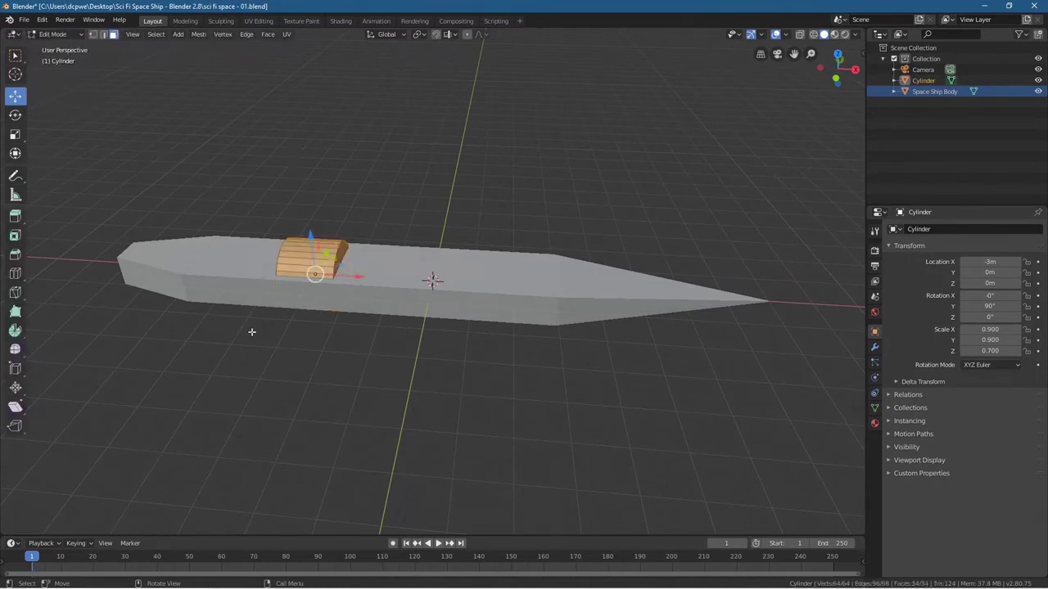
pyautogui.moveTo(332, 275); pyautogui.dragTo(322, 348, button='middle')
pyautogui.click(296, 286)
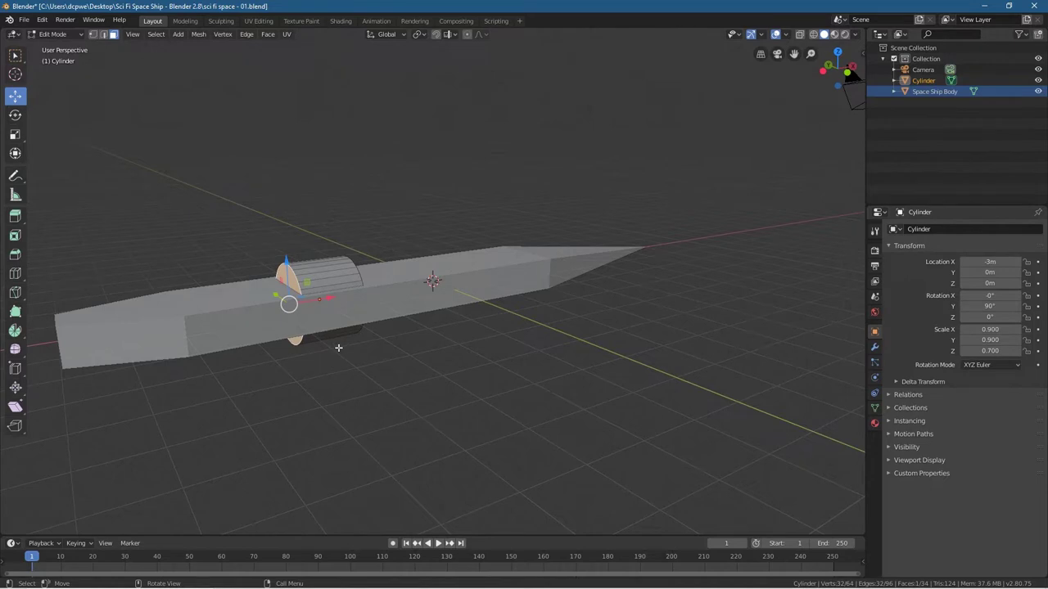
pyautogui.press('e')
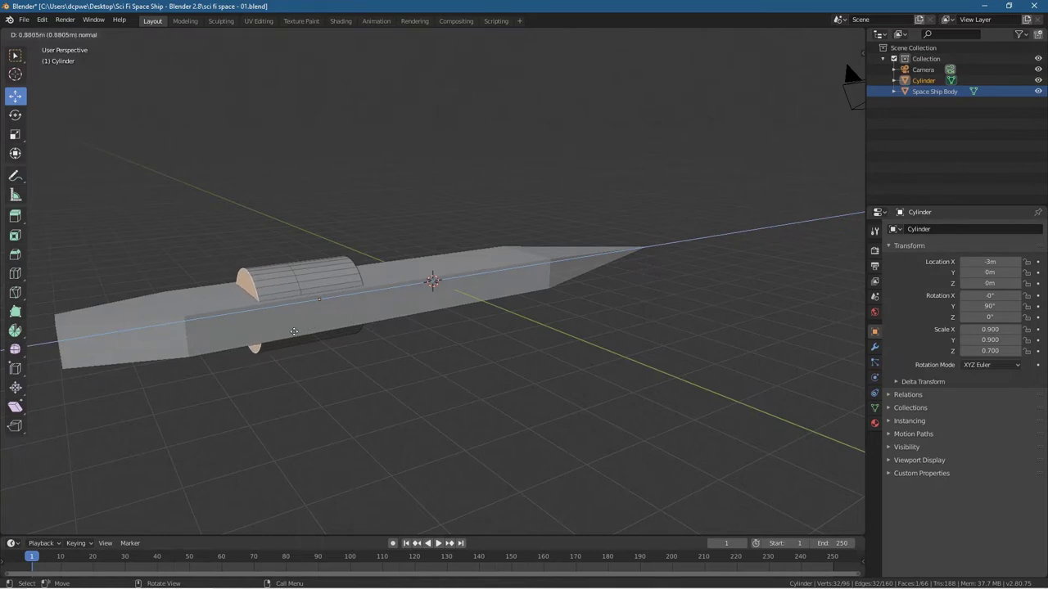
pyautogui.click(296, 330)
# Scale the extruded end face of the cylinder up uniformly to about 1.29 to form a flare
pyautogui.moveTo(324, 352); pyautogui.dragTo(339, 370, button='middle')
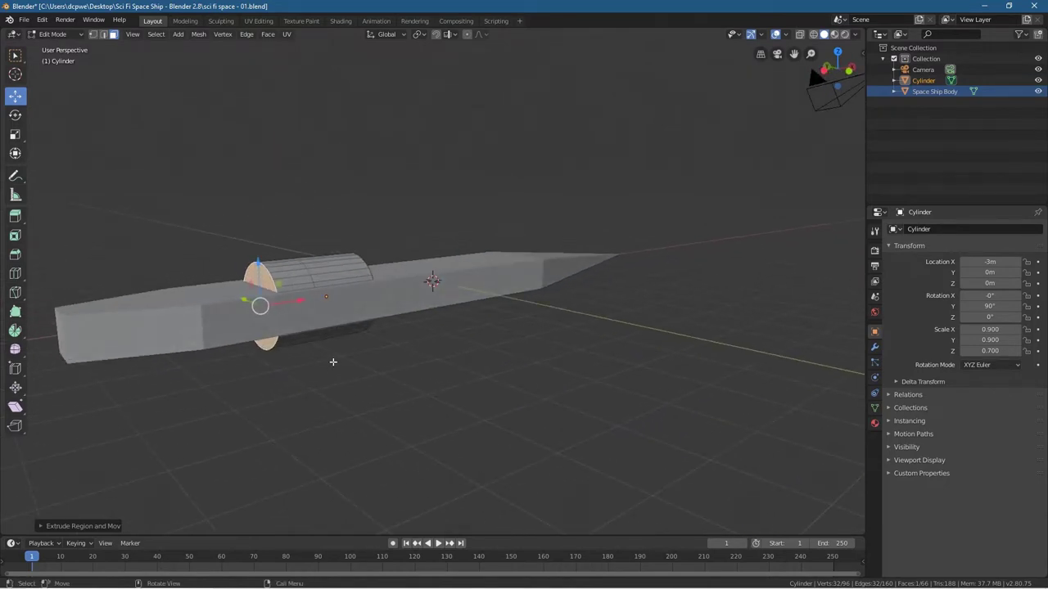
pyautogui.press('s')
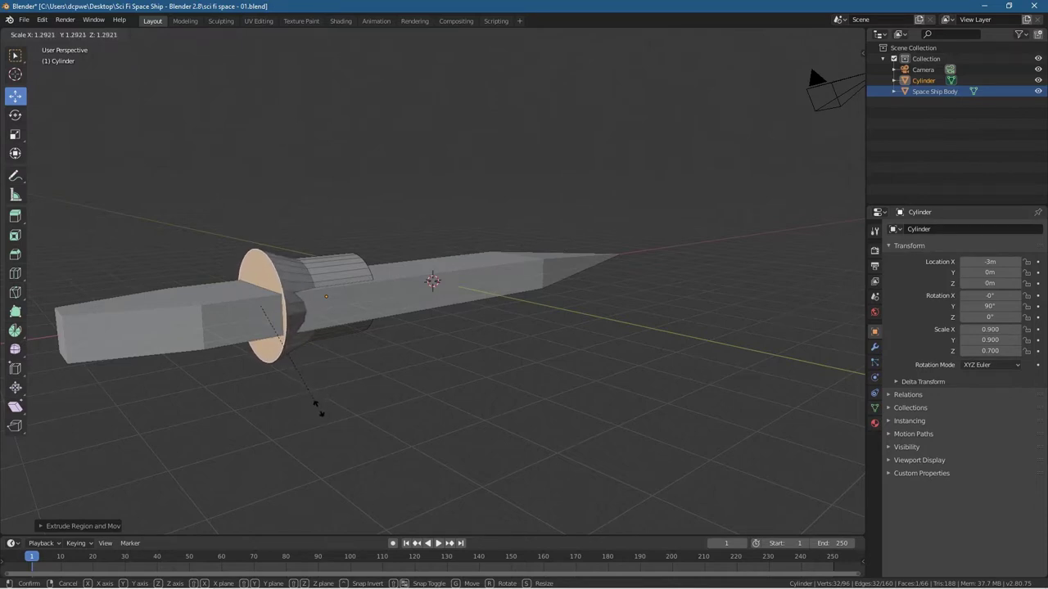
pyautogui.click(316, 406)
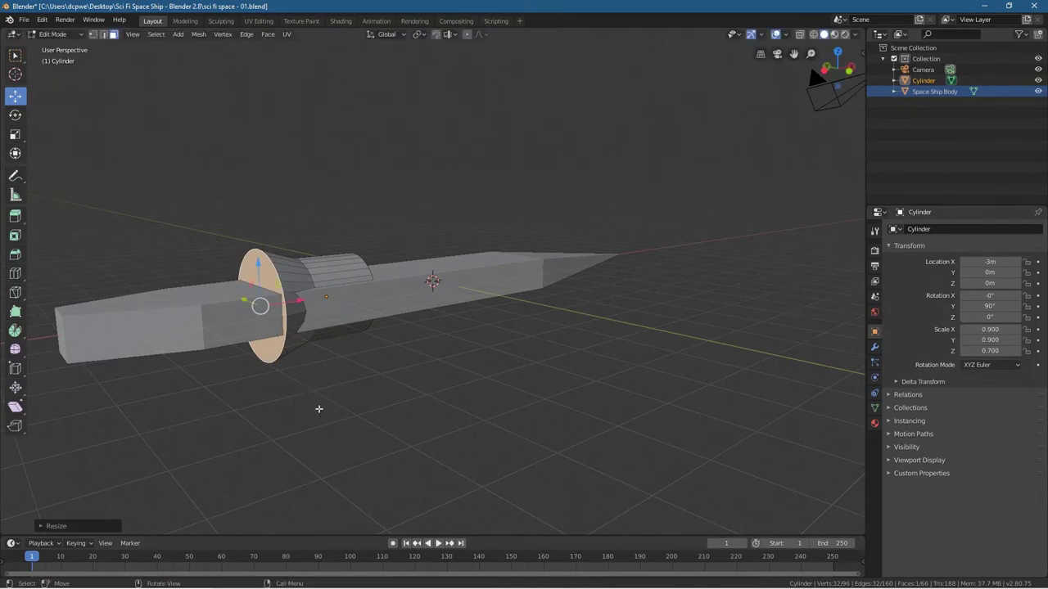
pyautogui.moveTo(256, 358); pyautogui.dragTo(417, 305, button='middle')
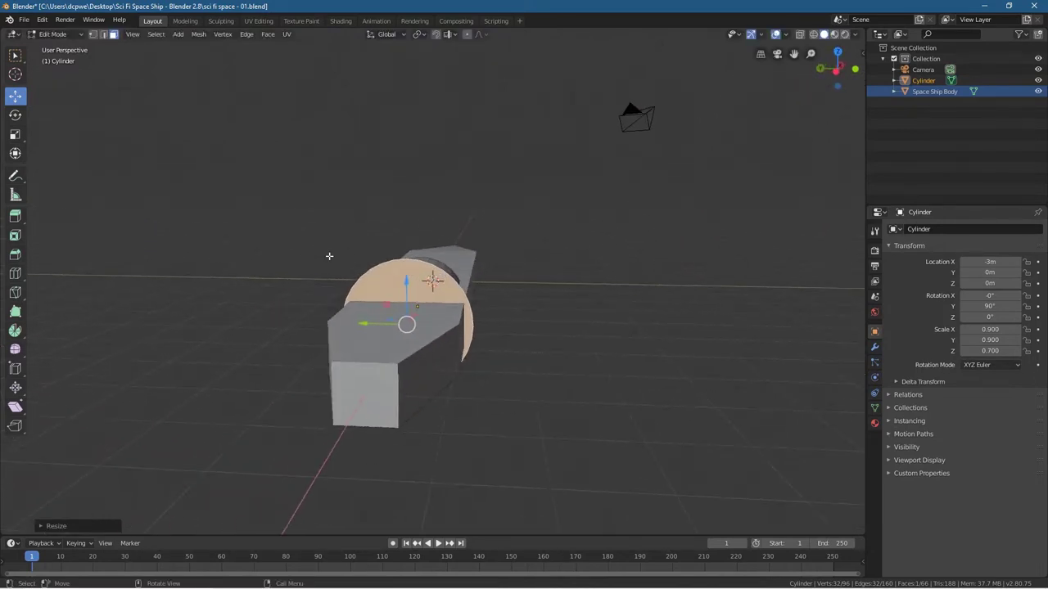
pyautogui.moveTo(407, 260); pyautogui.dragTo(253, 282, button='middle')
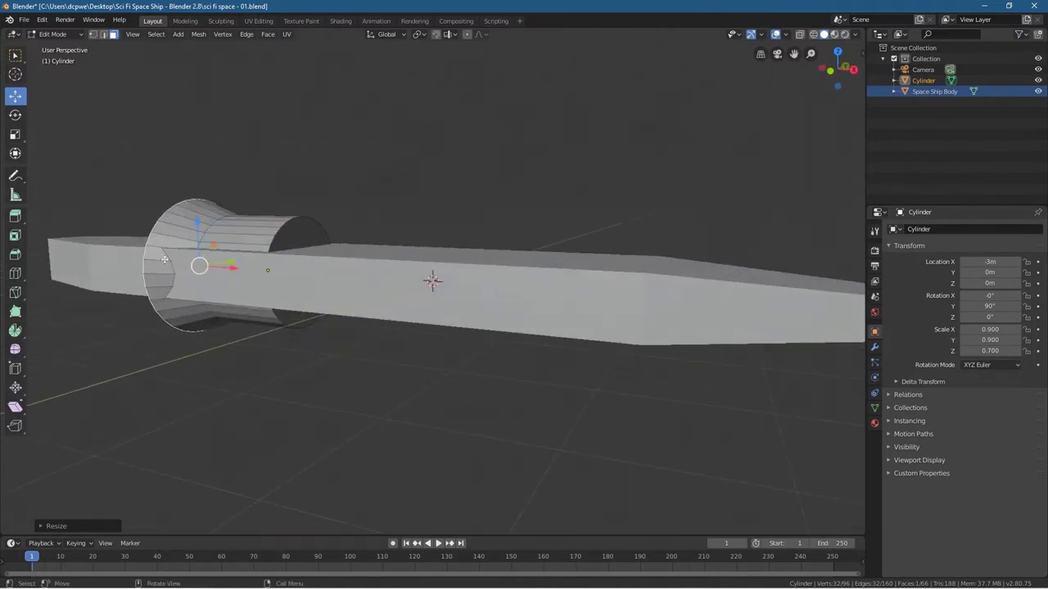
pyautogui.moveTo(176, 336); pyautogui.dragTo(466, 365, button='middle')
pyautogui.press('s')
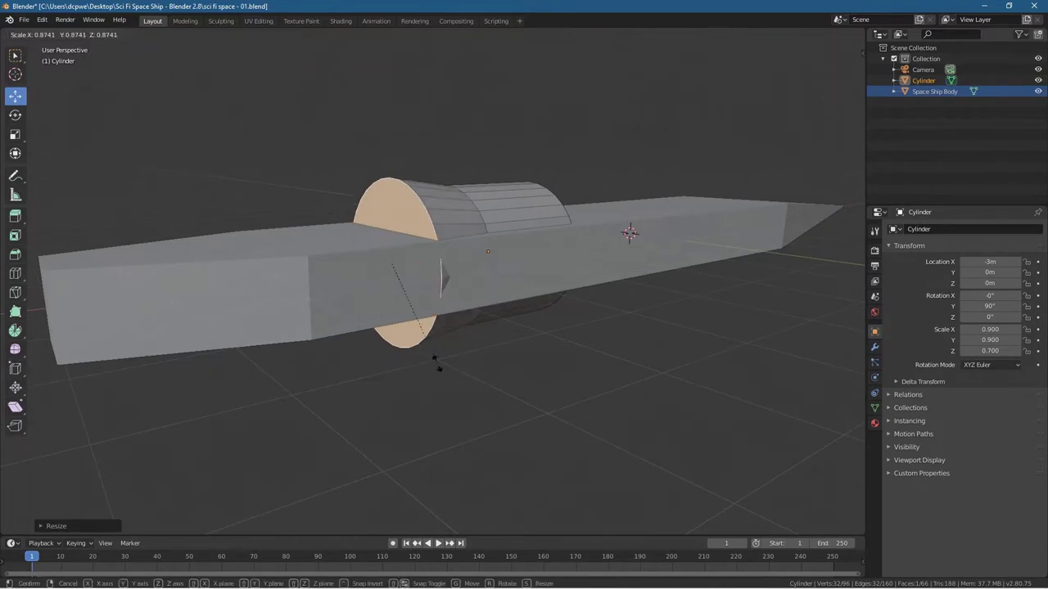
pyautogui.rightClick(408, 362)
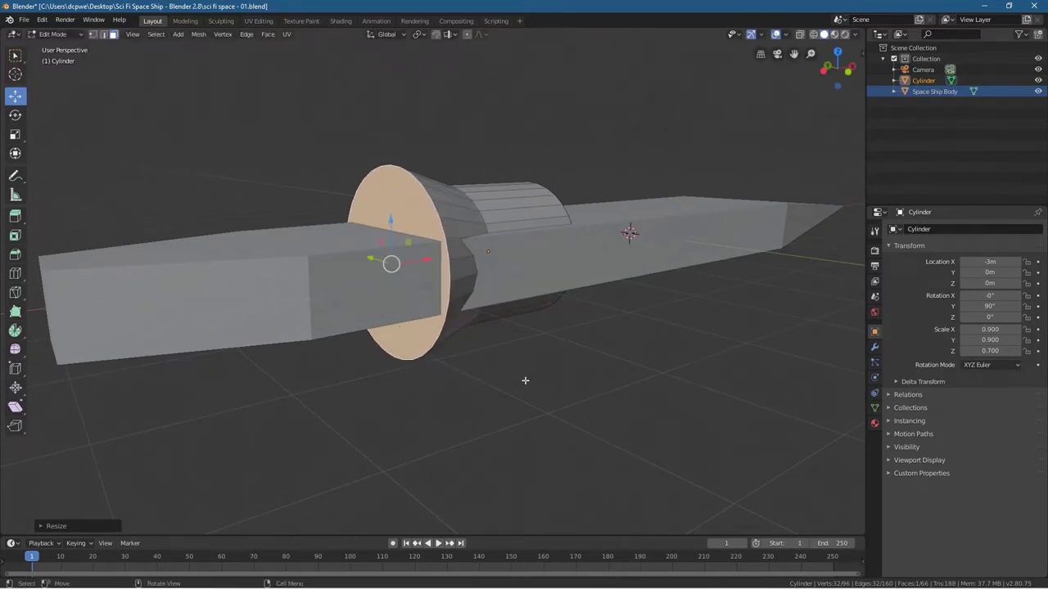
# Extrude the flared end face further toward the tail and scale it up slightly to widen the hull section
pyautogui.press('e')
pyautogui.click(481, 380)
pyautogui.press('s')
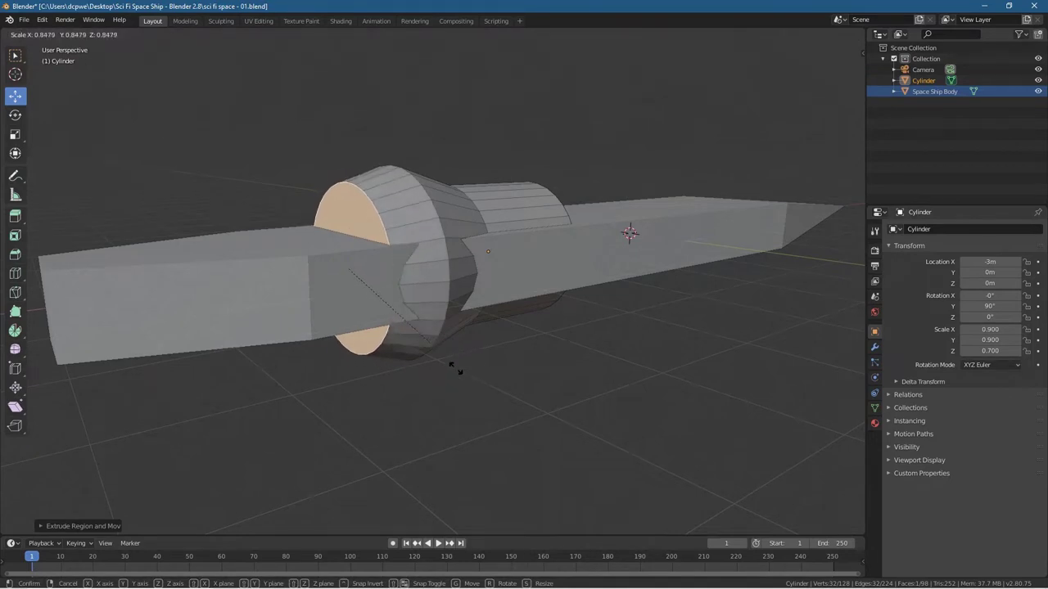
pyautogui.click(444, 432)
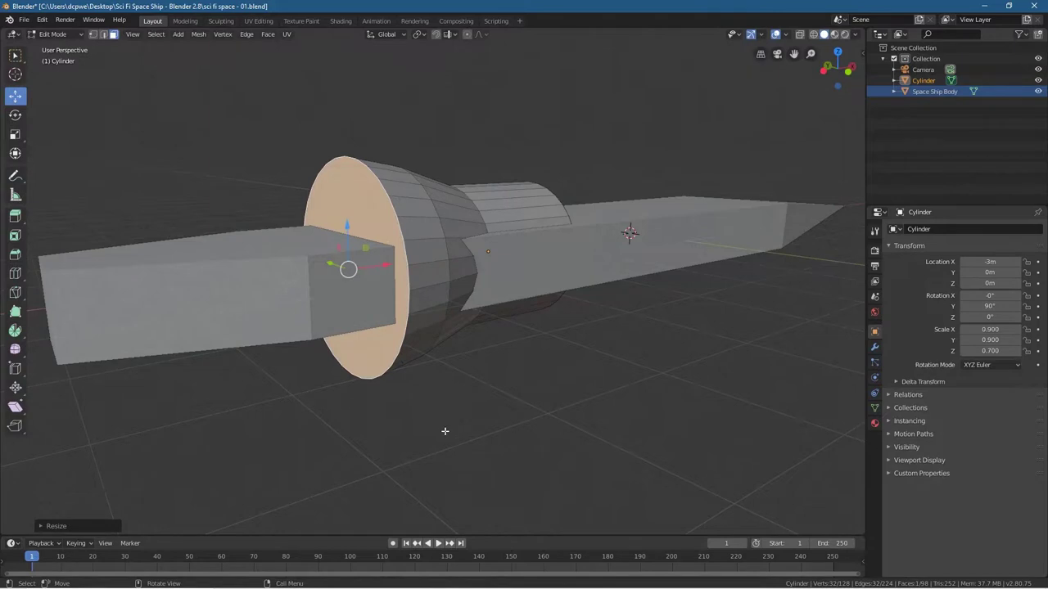
# Extrude the widest end face toward the tail and scale it down to about 0.9 to begin a taper
pyautogui.press('e')
pyautogui.click(387, 428)
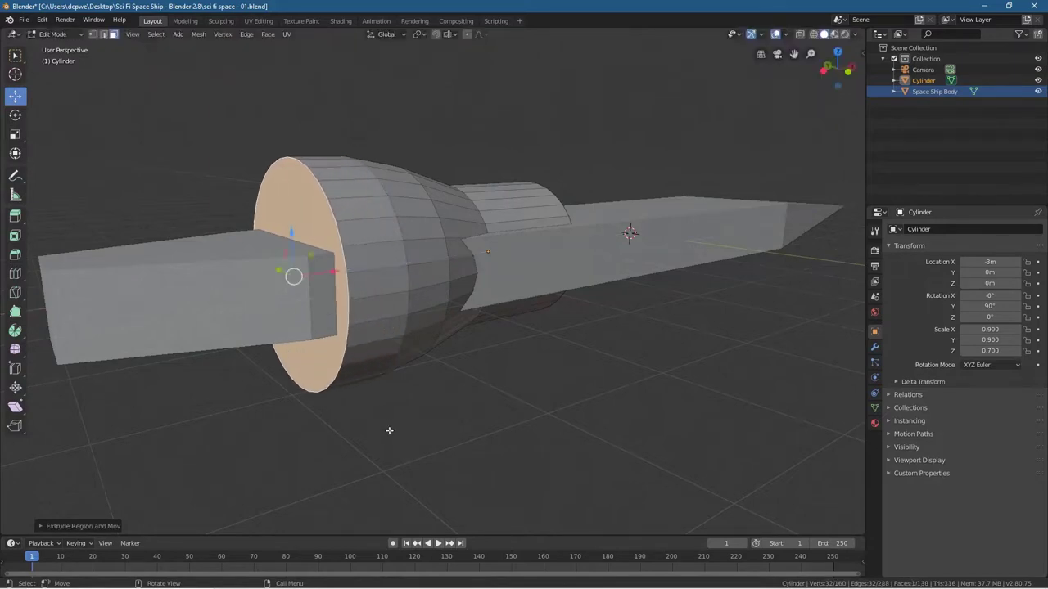
pyautogui.press('s')
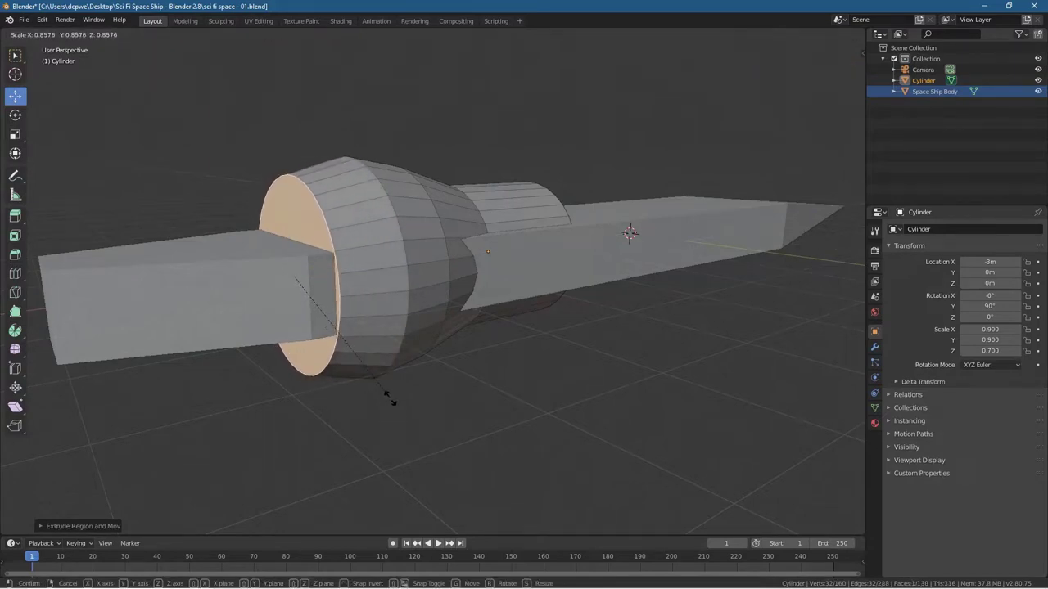
pyautogui.click(390, 401)
pyautogui.press('s')
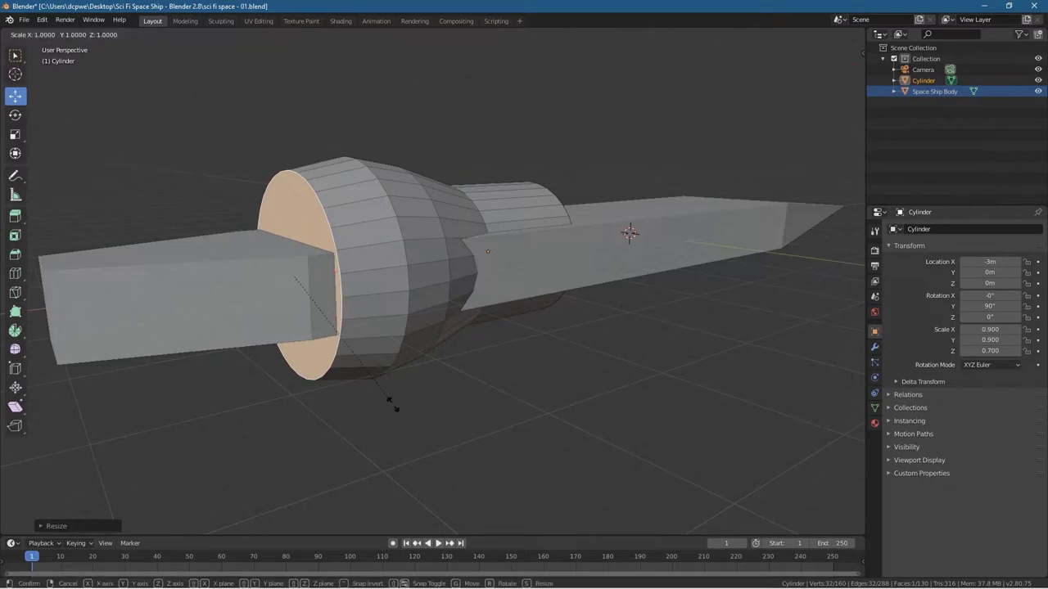
pyautogui.click(386, 405)
# Extrude the tapered end face about 0.5 m toward the tail and scale it down to about 0.83
pyautogui.press('e')
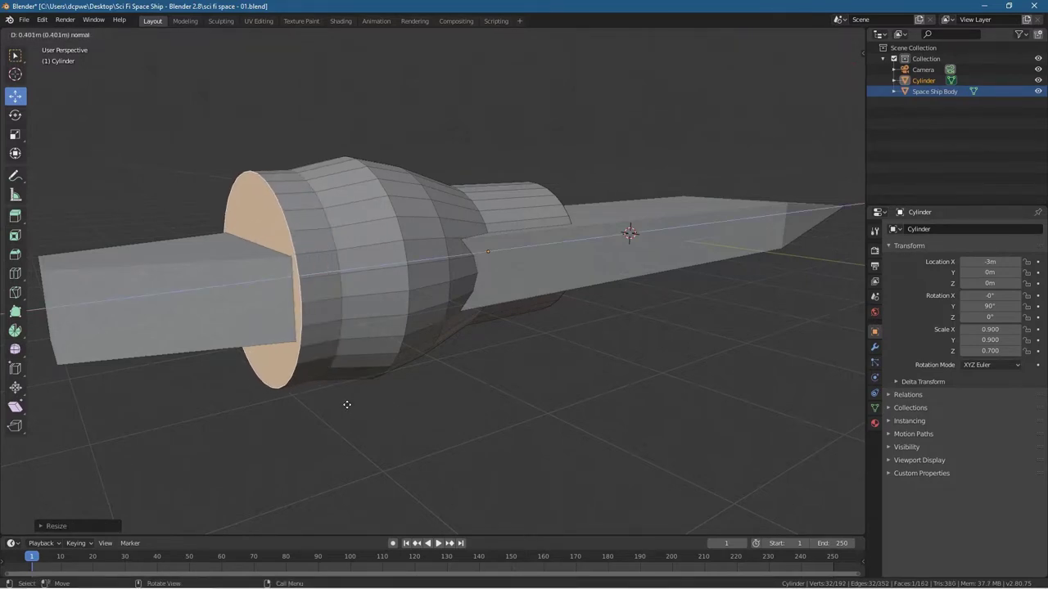
pyautogui.click(339, 405)
pyautogui.press('s')
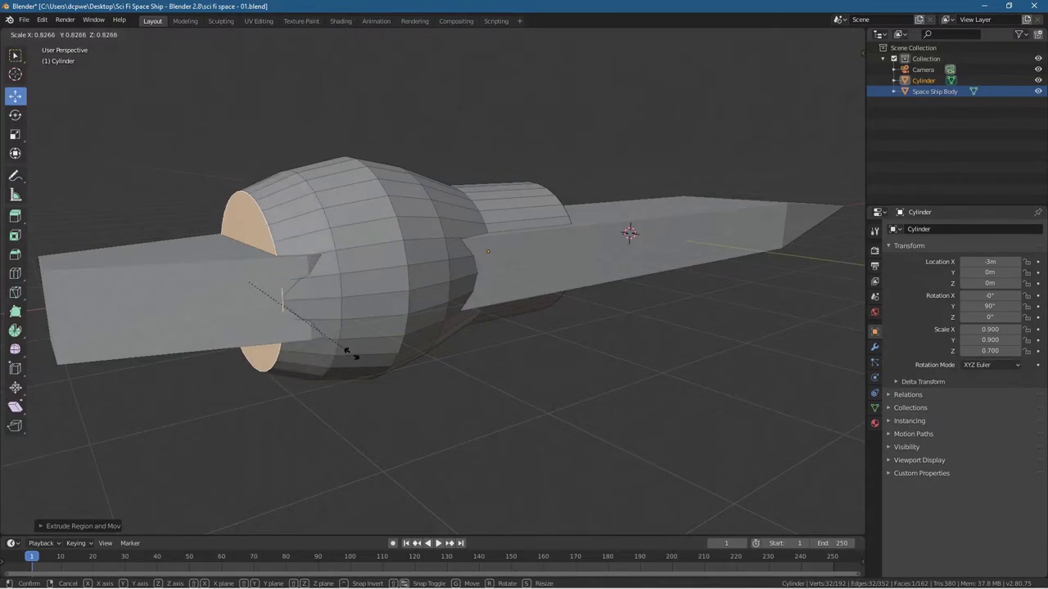
pyautogui.click(351, 354)
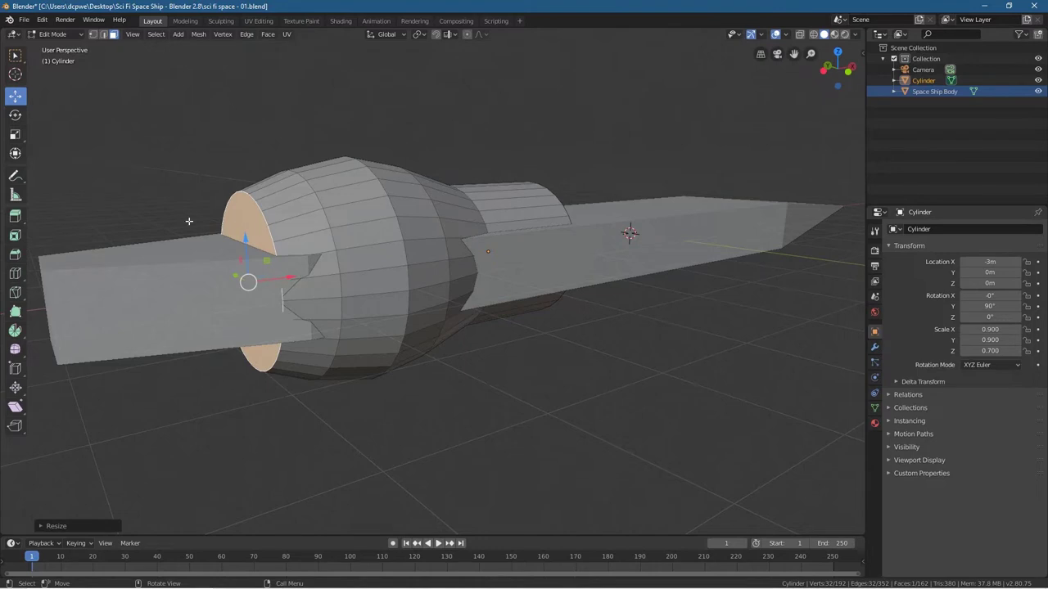
# Extrude the narrowed end face about 0.4 m toward the tail and scale it up to about 1.12
pyautogui.press('e')
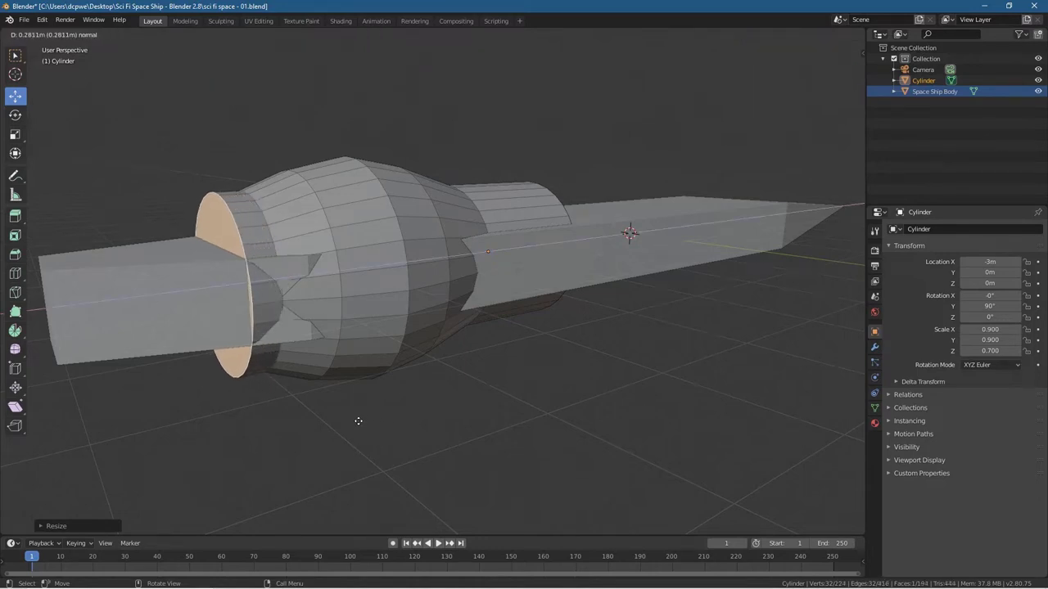
pyautogui.click(347, 420)
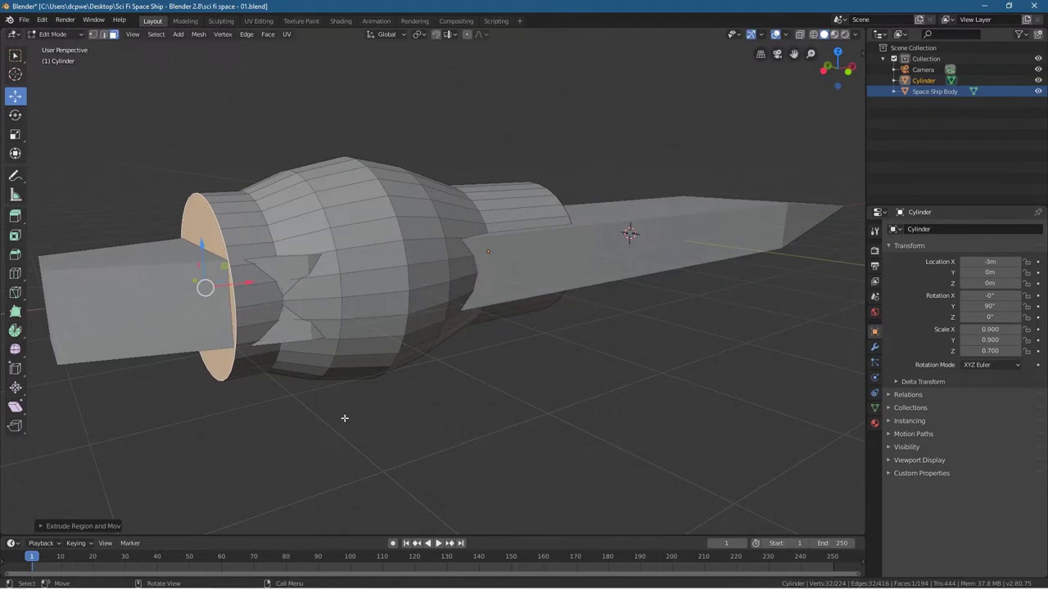
pyautogui.press('s')
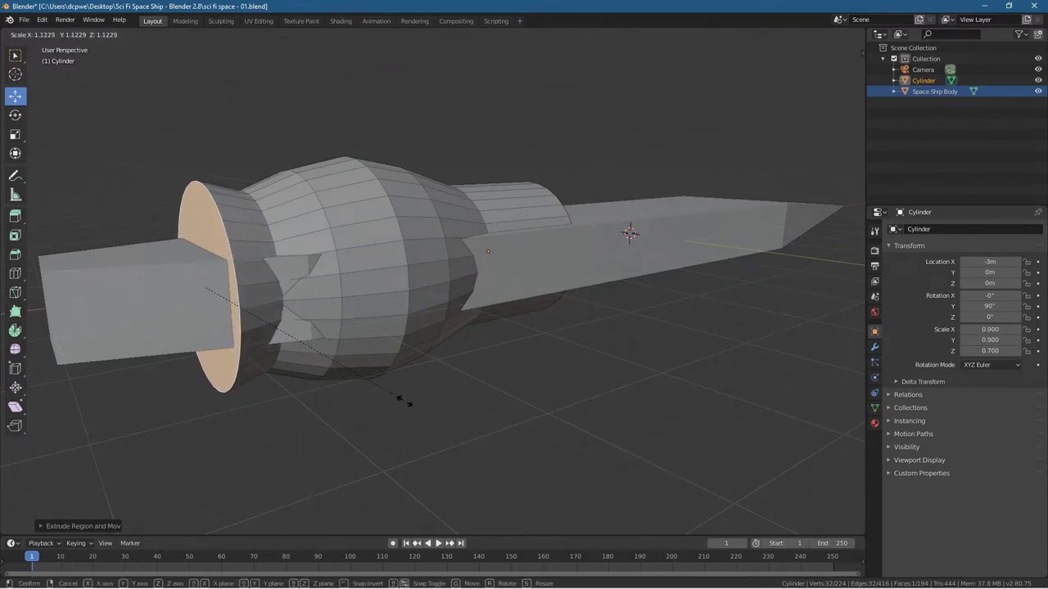
pyautogui.click(404, 401)
# Extrude the flared end face about 0.56 m toward the tail and scale it down to about 0.85
pyautogui.press('e')
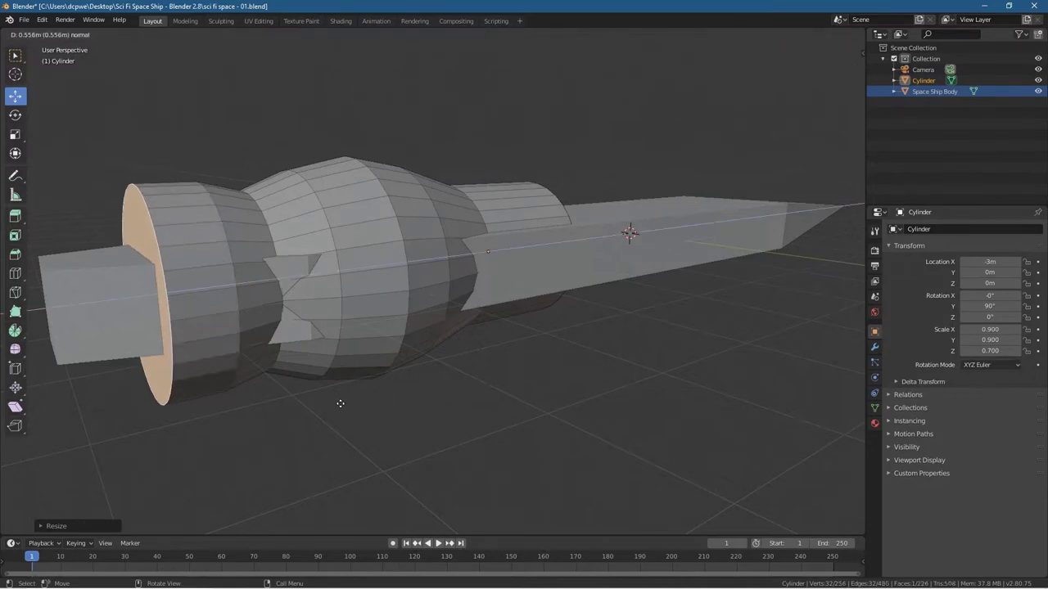
pyautogui.click(341, 403)
pyautogui.press('s')
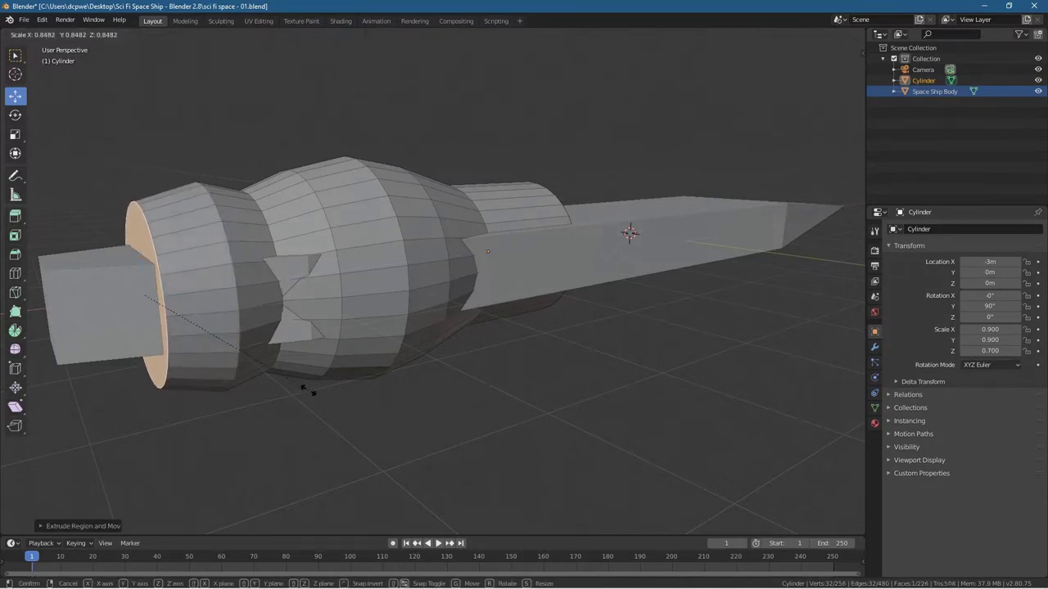
pyautogui.click(299, 409)
# Extrude the tail-side end face a short distance further along the hull block and scale it down slightly to continue the taper
pyautogui.moveTo(262, 437); pyautogui.dragTo(411, 416, button='middle')
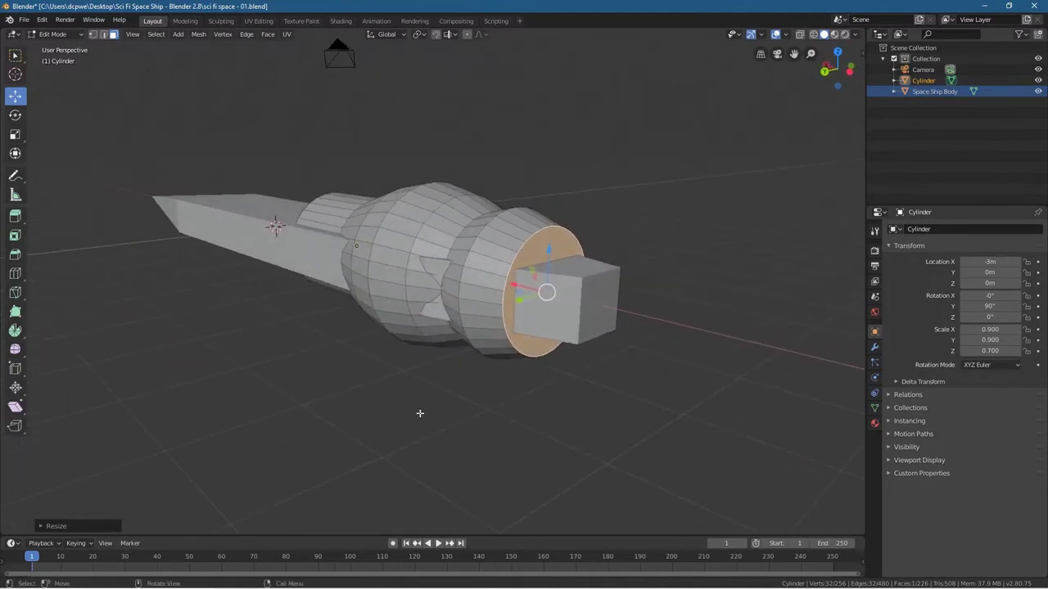
pyautogui.press('e')
pyautogui.click(590, 430)
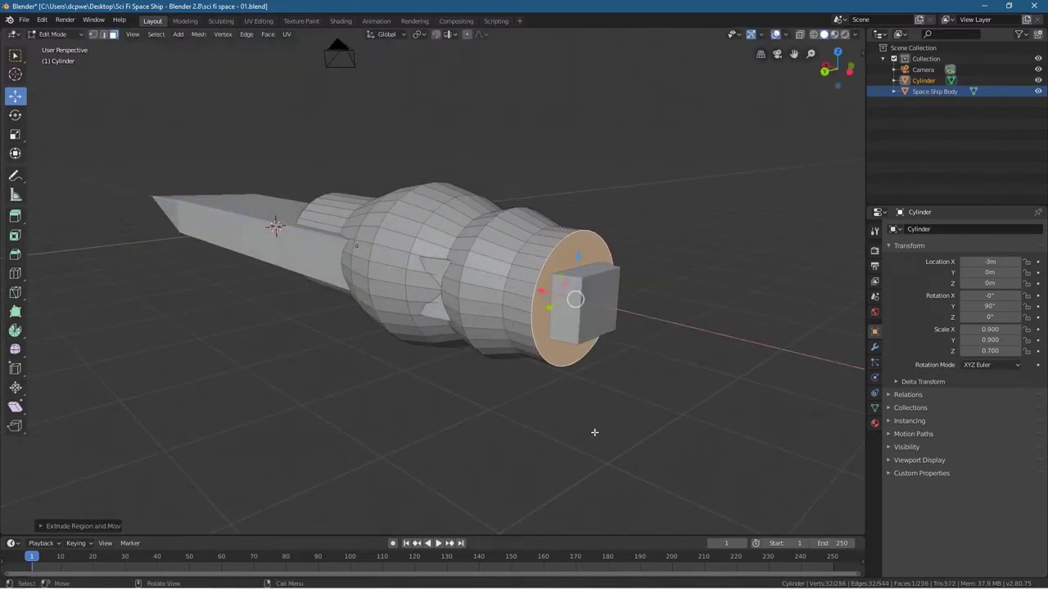
pyautogui.press('s')
pyautogui.click(578, 409)
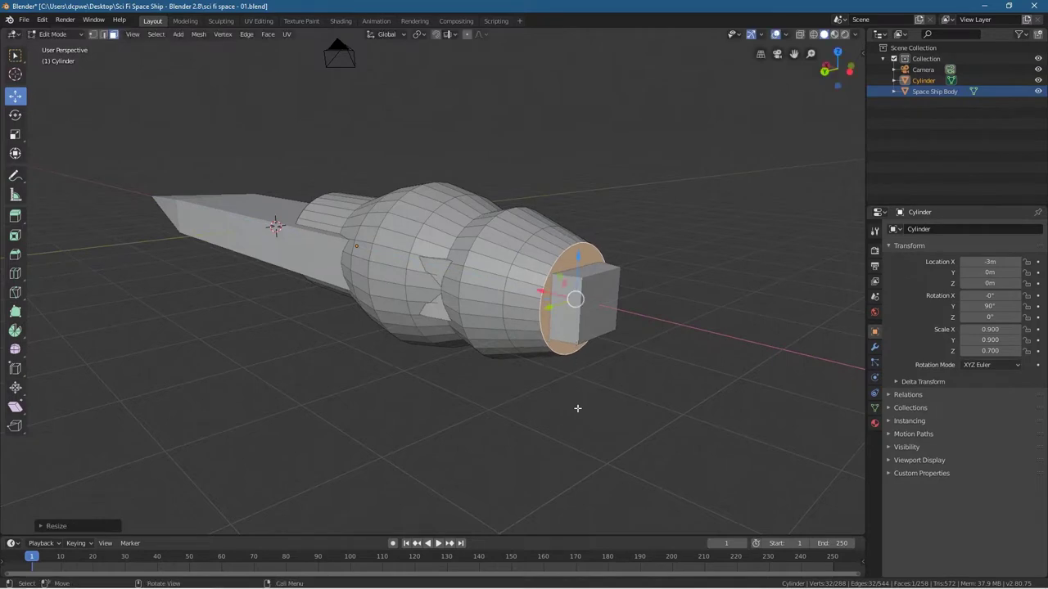
# Extrude the tail-side end face past the end of the hull block and scale it down to about 0.75
pyautogui.press('e')
pyautogui.click(613, 426)
pyautogui.press('s')
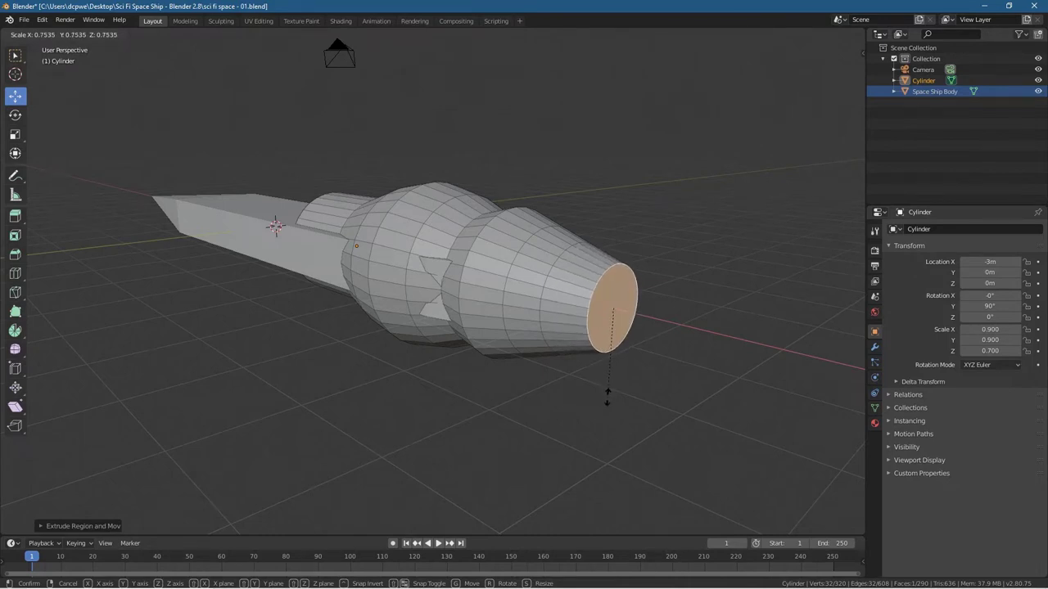
pyautogui.click(606, 393)
# Select the cylinder's nose-side end face, extrude it a short distance forward along the hull and scale it down slightly
pyautogui.moveTo(639, 399); pyautogui.dragTo(302, 415, button='middle')
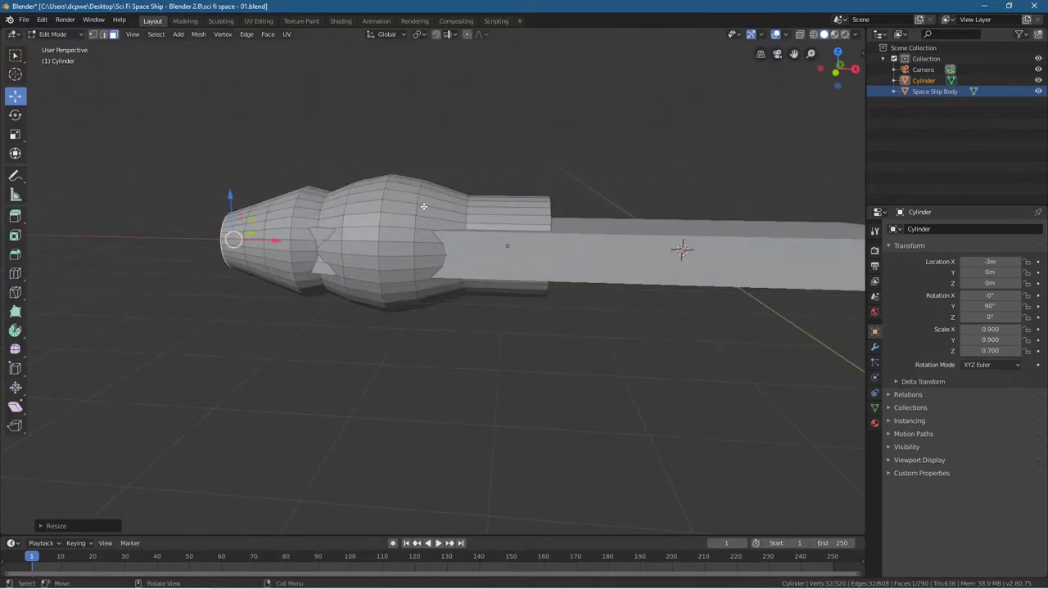
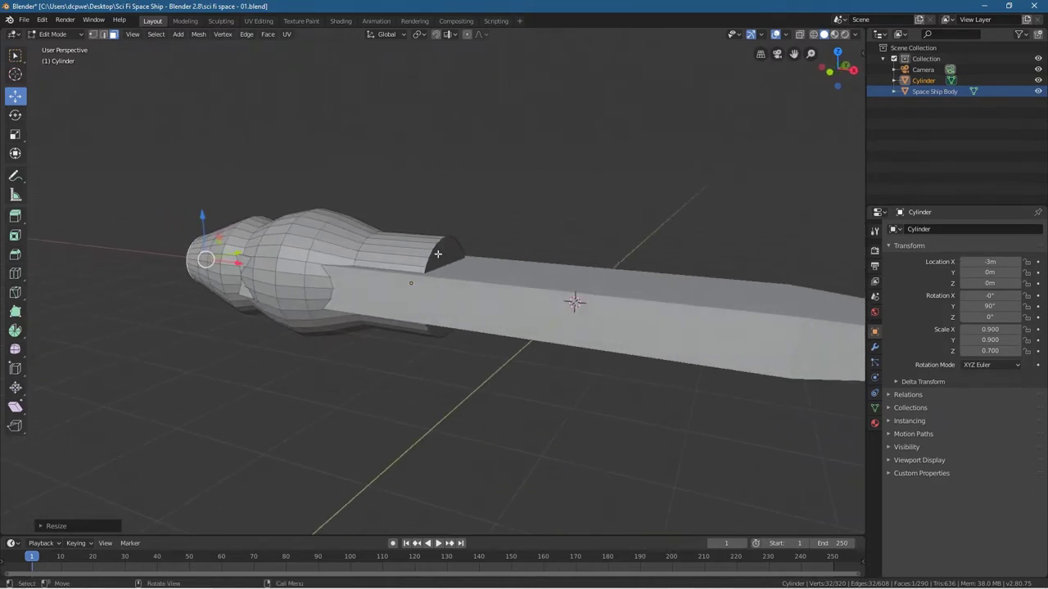
pyautogui.moveTo(565, 239); pyautogui.dragTo(592, 236, button='middle')
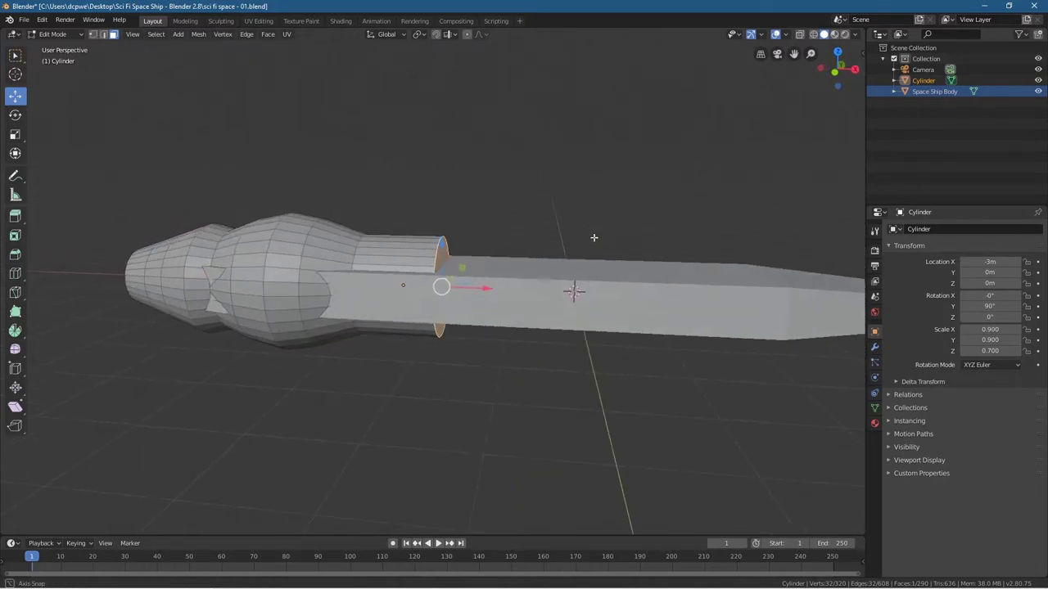
pyautogui.press('e')
pyautogui.click(619, 226)
pyautogui.press('s')
pyautogui.click(599, 235)
# Extrude the nose-side end face further forward and scale it down to about 0.89
pyautogui.press('e')
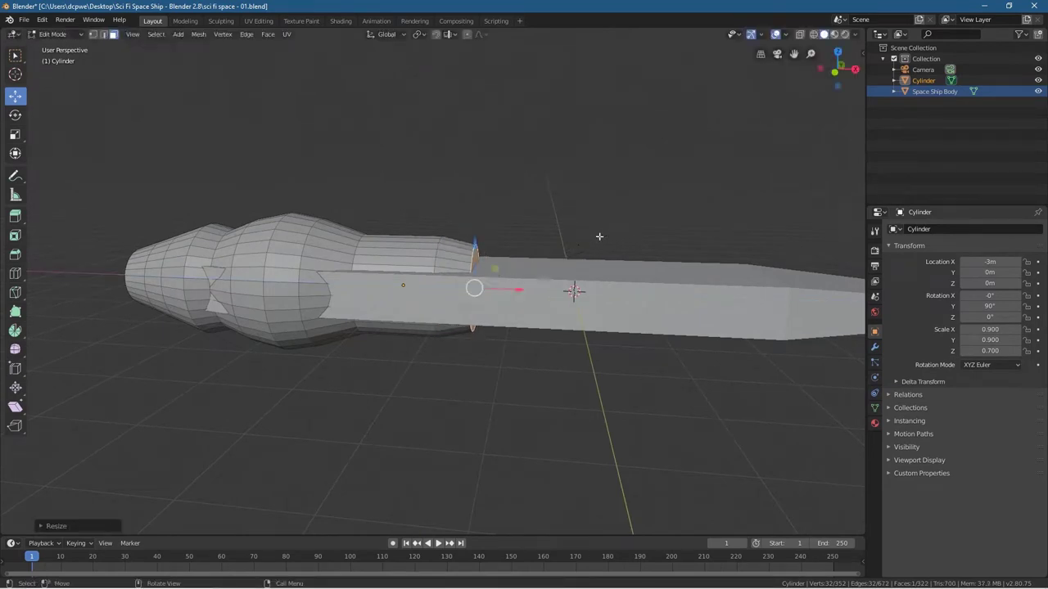
pyautogui.click(644, 241)
pyautogui.press('s')
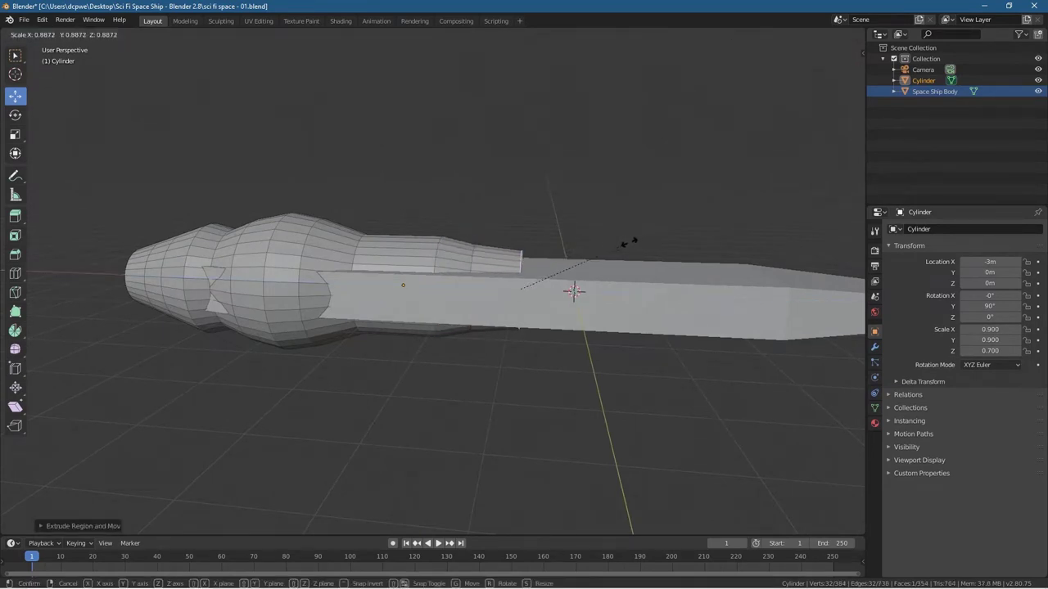
pyautogui.click(627, 241)
# Extrude the nose-side end face once more toward the nose and scale it down to about 0.9
pyautogui.press('e')
pyautogui.click(660, 243)
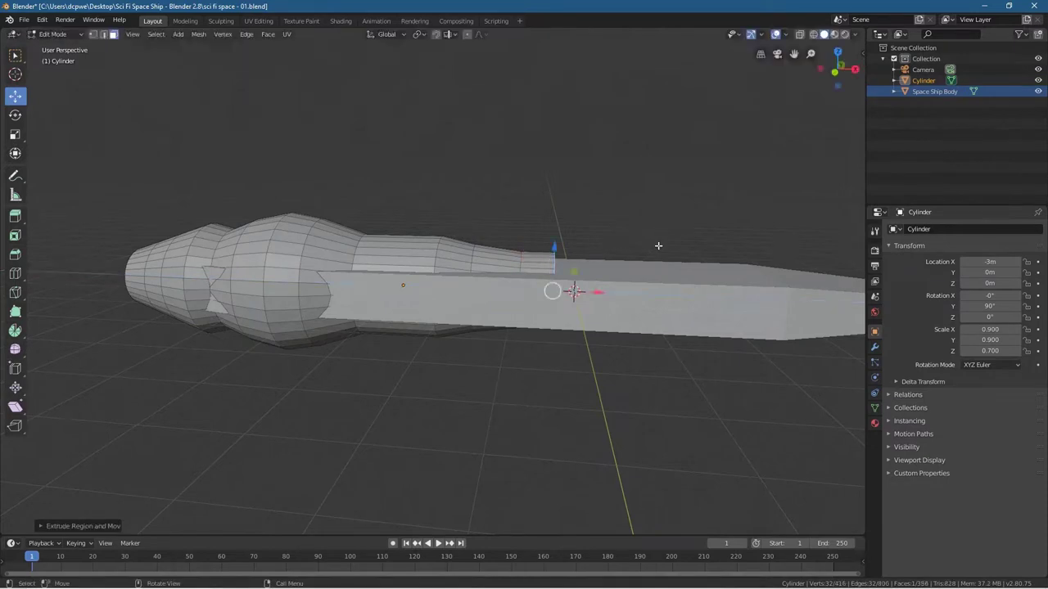
pyautogui.press('s')
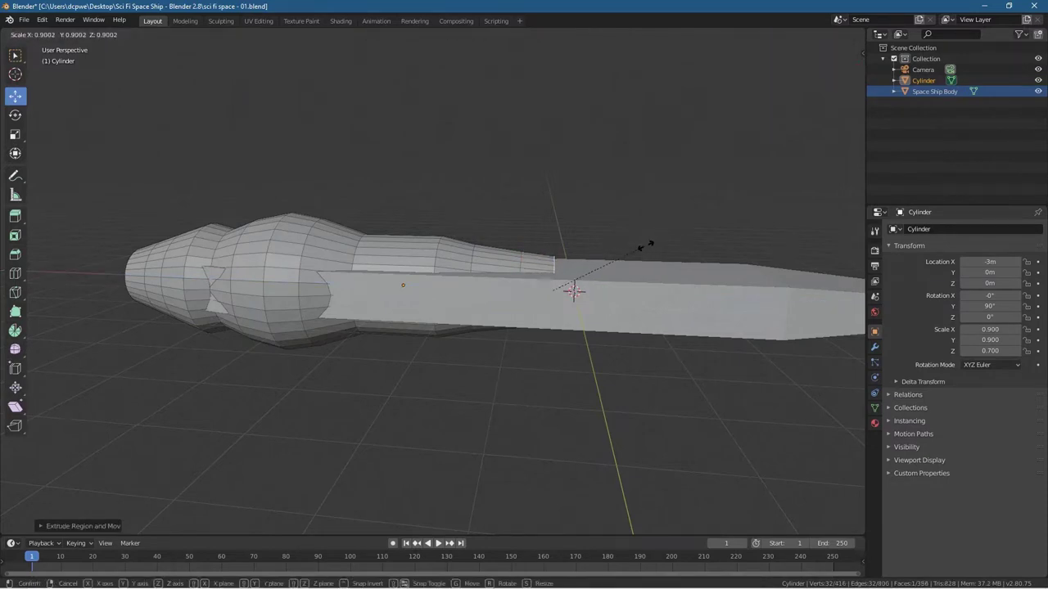
pyautogui.click(646, 245)
# Deselect the cylinder's faces and return to Object Mode
pyautogui.click(548, 392)
pyautogui.moveTo(384, 372); pyautogui.dragTo(415, 367, button='middle')
pyautogui.click(53, 33)
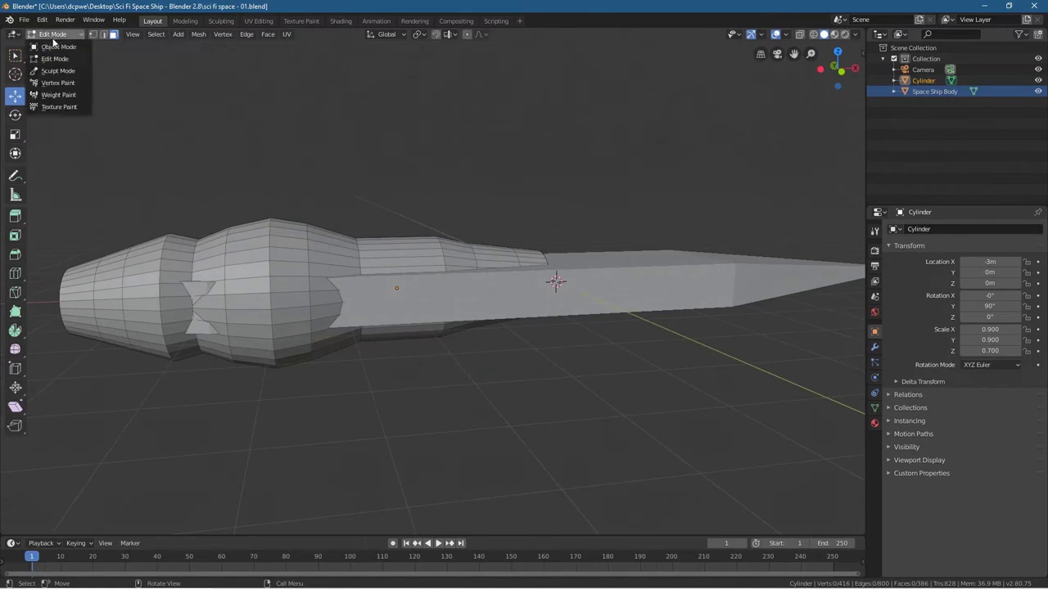
pyautogui.click(51, 46)
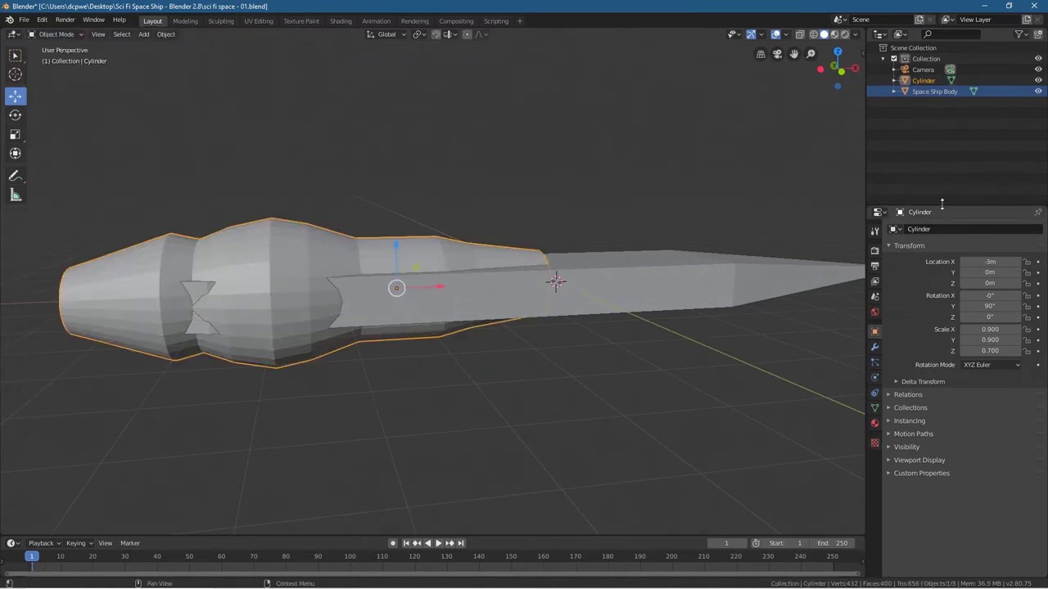
# Rename the cylinder object as Space Ship Engine Main
pyautogui.doubleClick(924, 80)
pyautogui.write('S')
pyautogui.press('Return')
pyautogui.click(934, 91)
pyautogui.doubleClick(923, 80)
pyautogui.write('Space Ship Body')
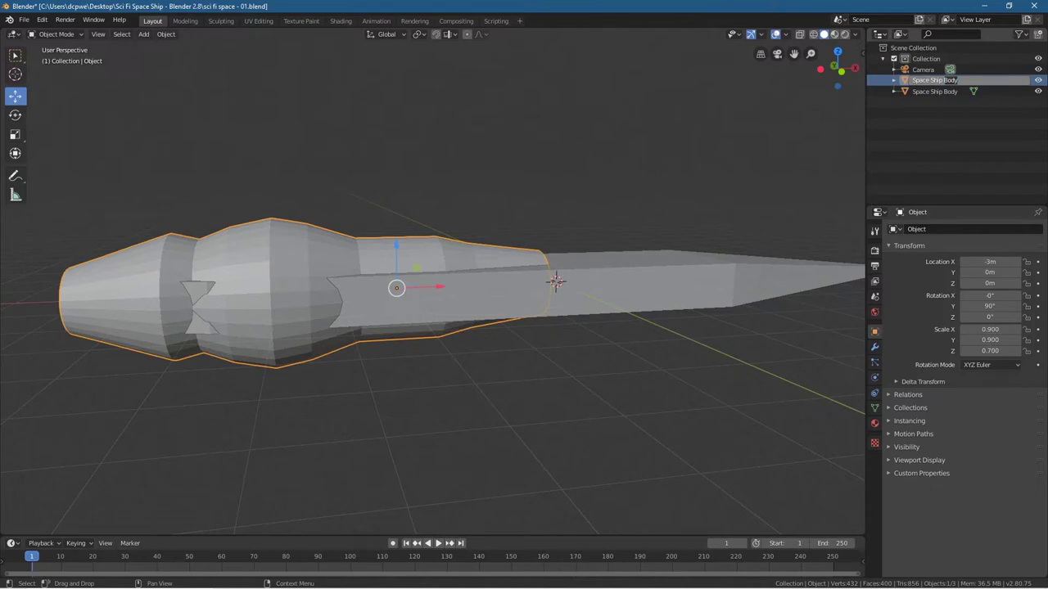
pyautogui.press('BackSpace')
pyautogui.press('BackSpace')
pyautogui.press('BackSpace')
pyautogui.press('BackSpace')
pyautogui.write('Engine Main')
pyautogui.press('Return')
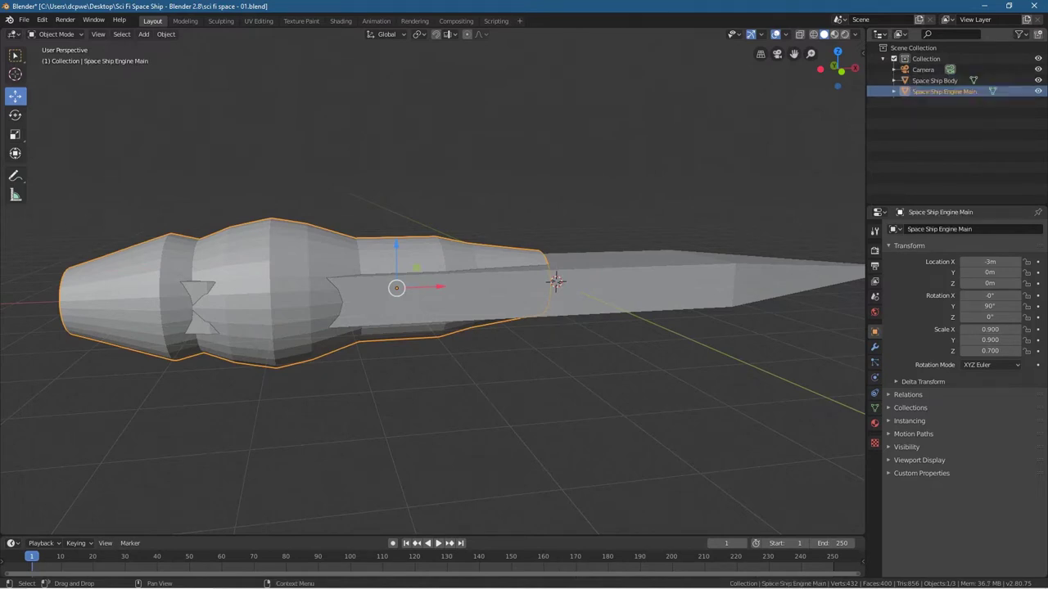
# Add a UV sphere at the origin and, in top view, scale it down uniformly to about 0.67
pyautogui.click(479, 401)
pyautogui.moveTo(505, 378); pyautogui.dragTo(595, 322, button='middle')
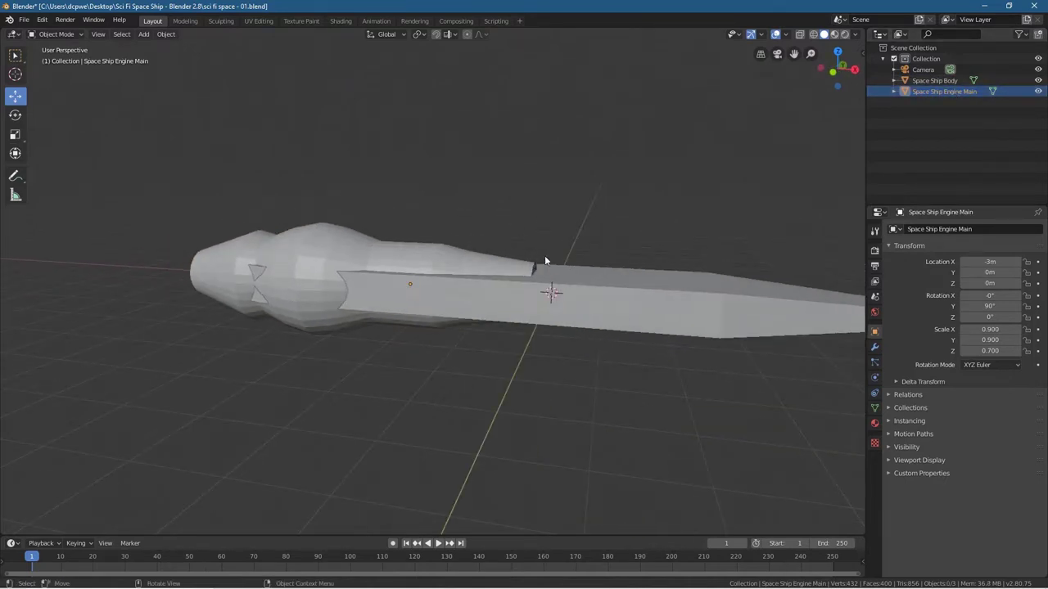
pyautogui.moveTo(771, 397); pyautogui.dragTo(613, 416, button='middle')
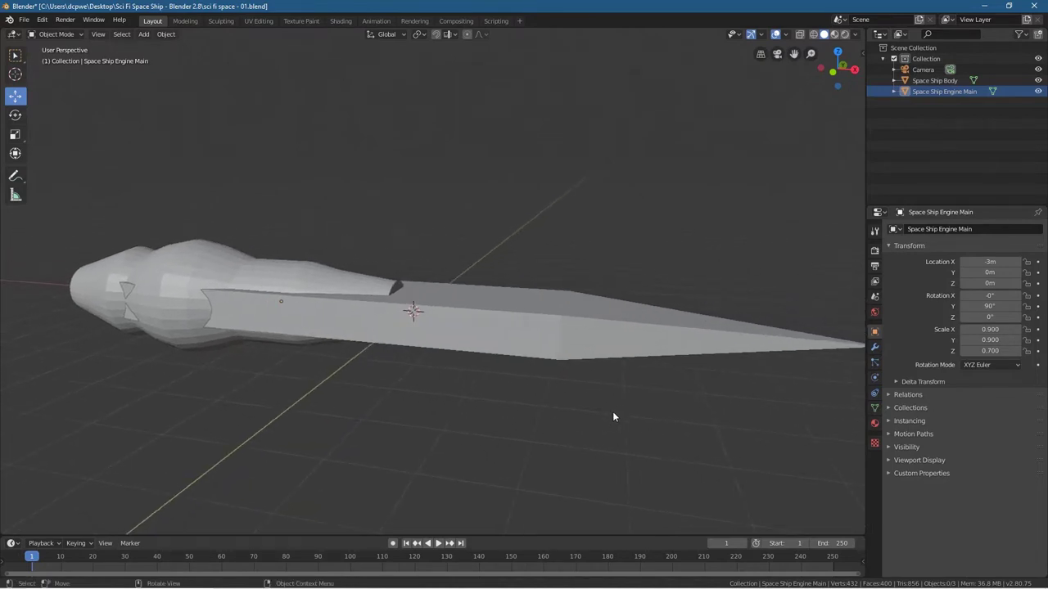
pyautogui.hotkey('shift', 'a')
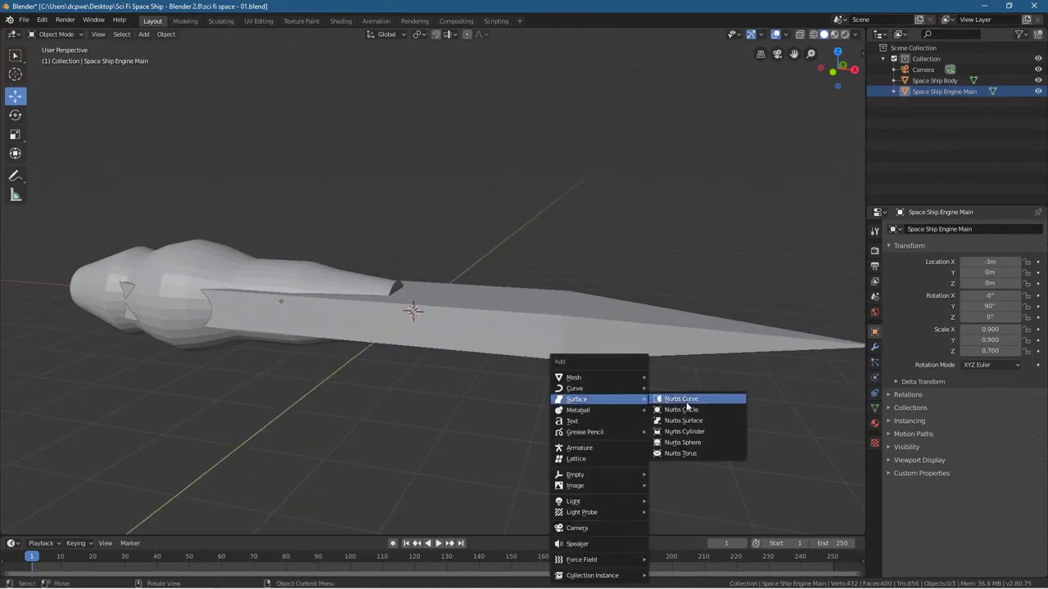
pyautogui.moveTo(590, 377)
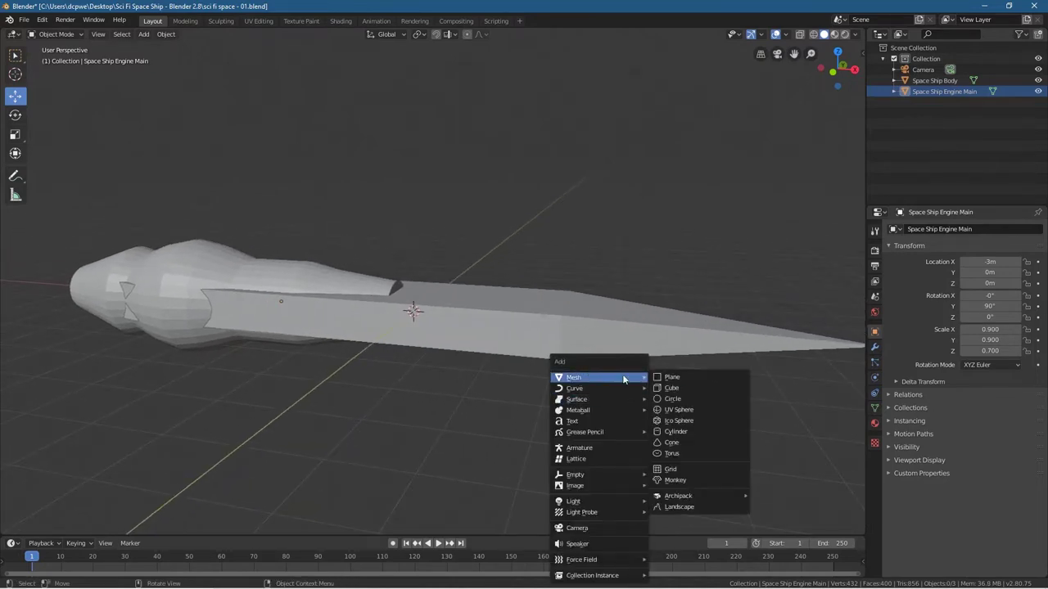
pyautogui.click(684, 409)
pyautogui.press('KP_7')
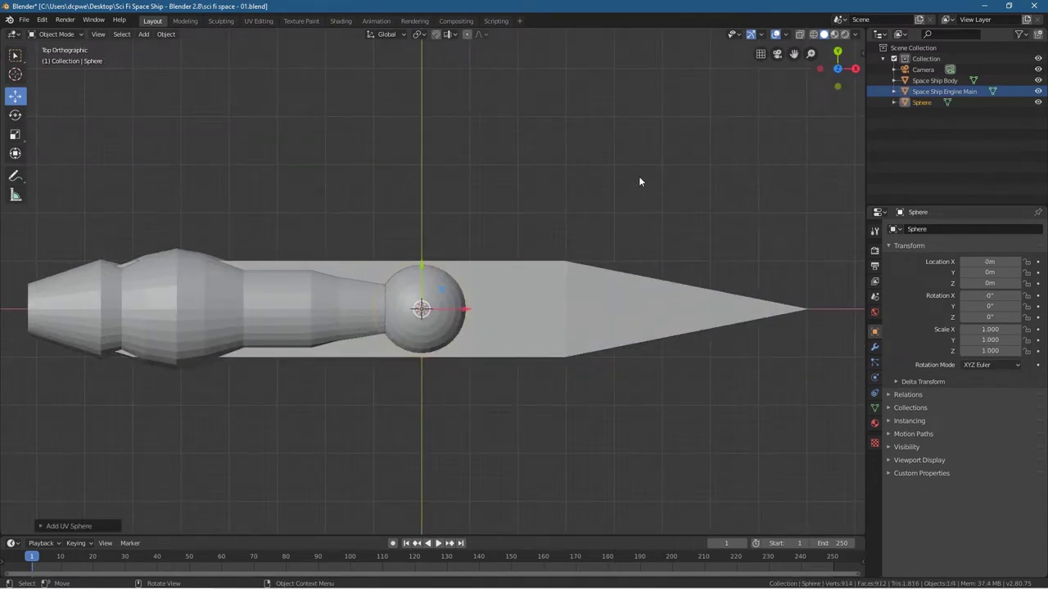
pyautogui.press('s')
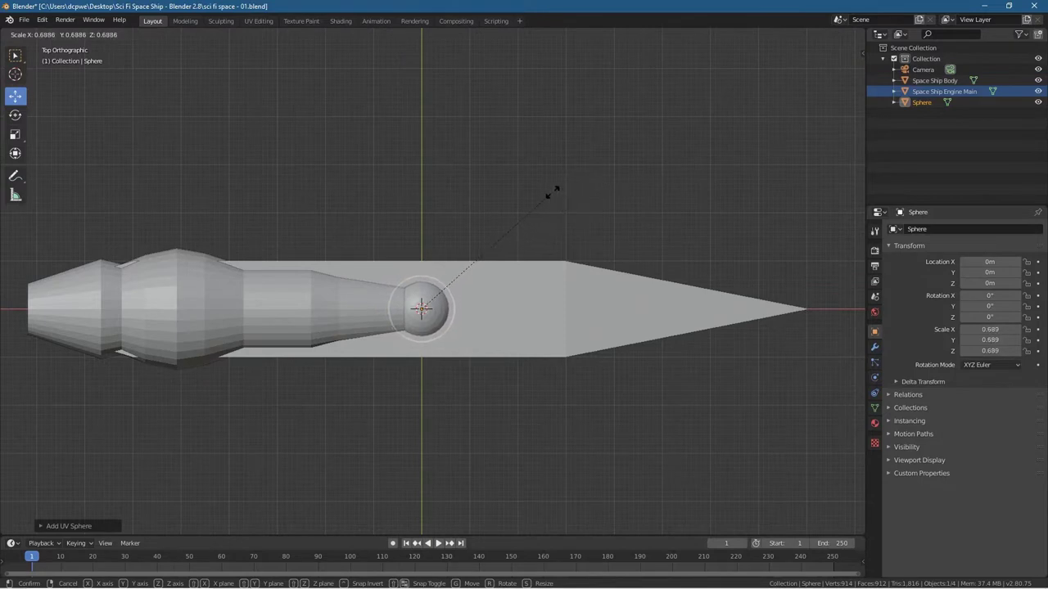
pyautogui.click(547, 194)
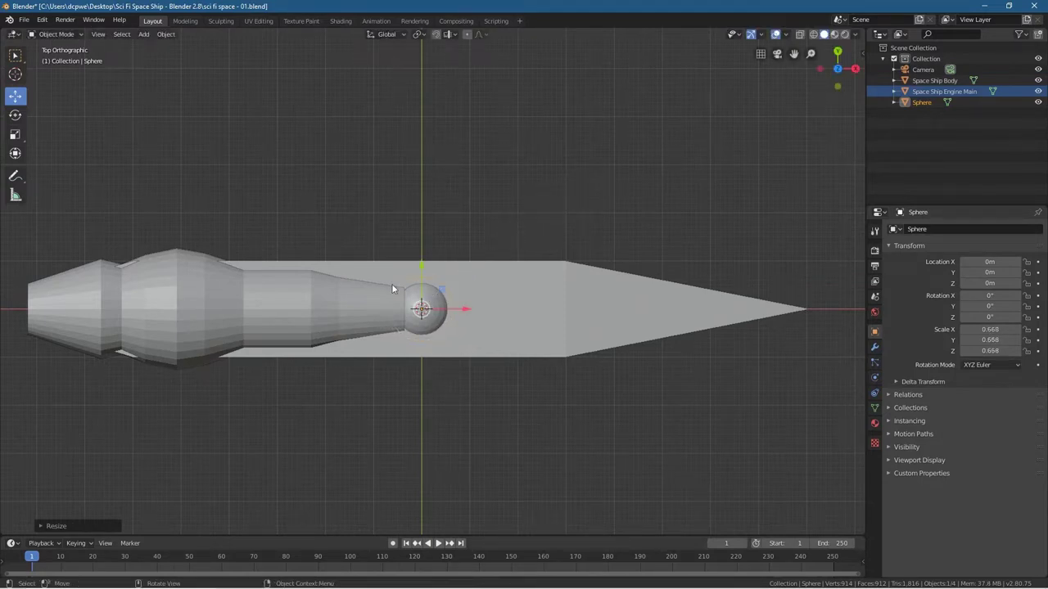
# Move the sphere to 1.5 m along X and stretch it lengthwise to an X scale of about 3.68
pyautogui.moveTo(463, 308); pyautogui.dragTo(529, 308)
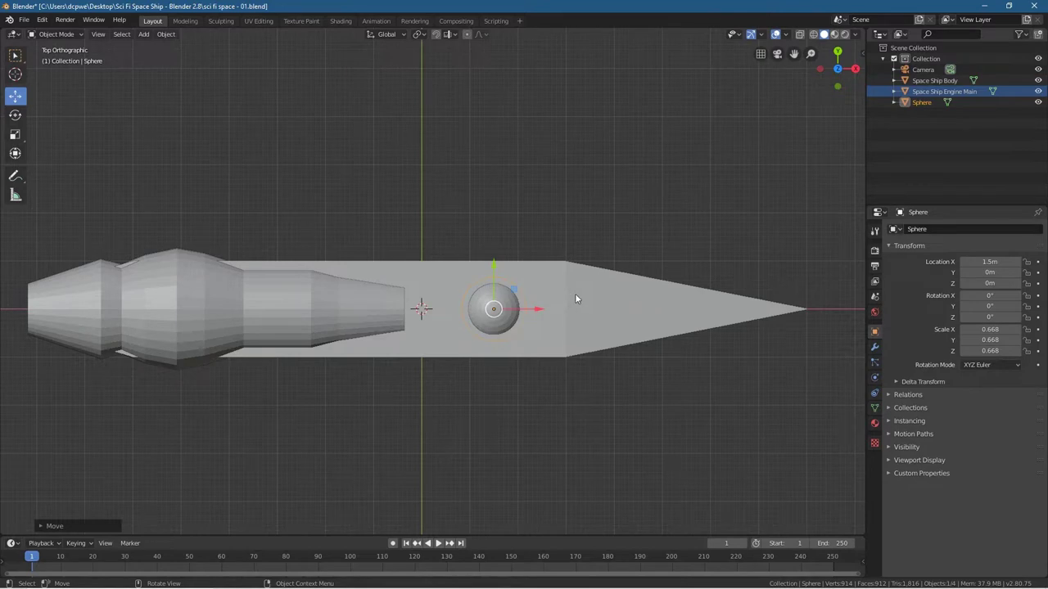
pyautogui.moveTo(562, 323); pyautogui.dragTo(557, 231, button='middle')
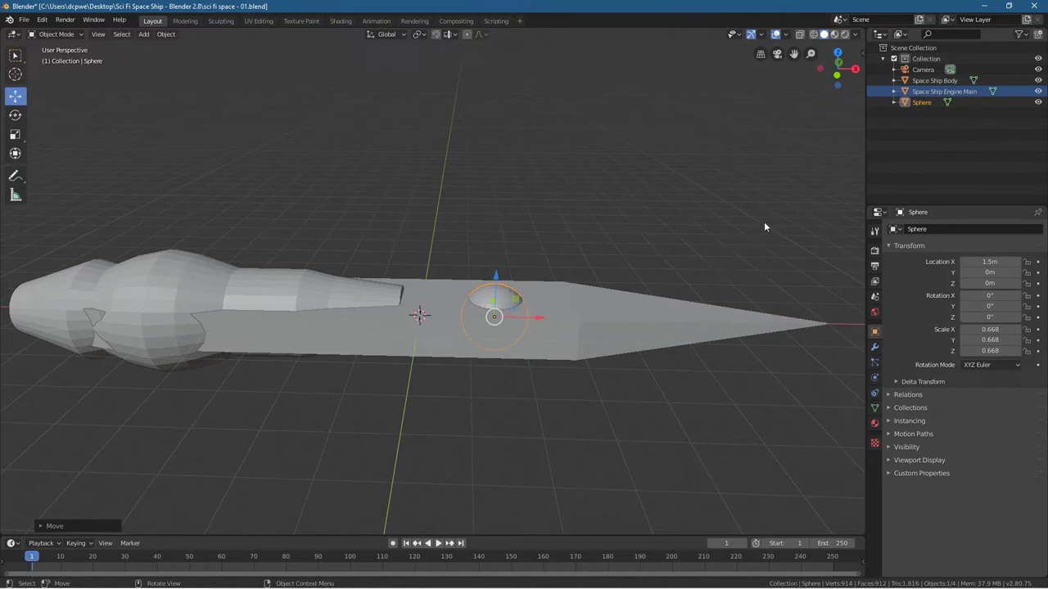
pyautogui.press('s')
pyautogui.press('x')
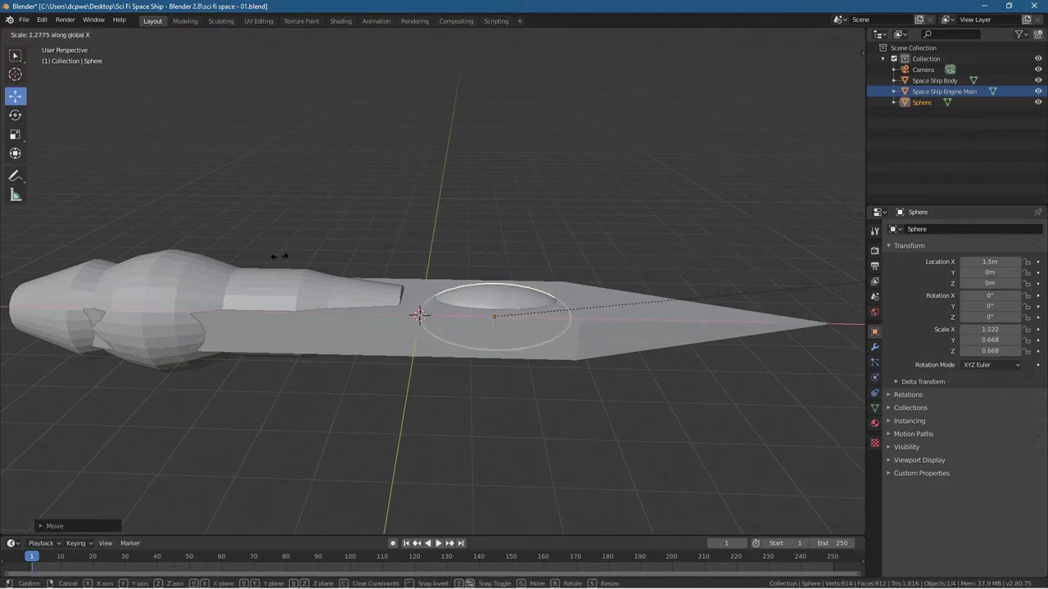
pyautogui.click(340, 311)
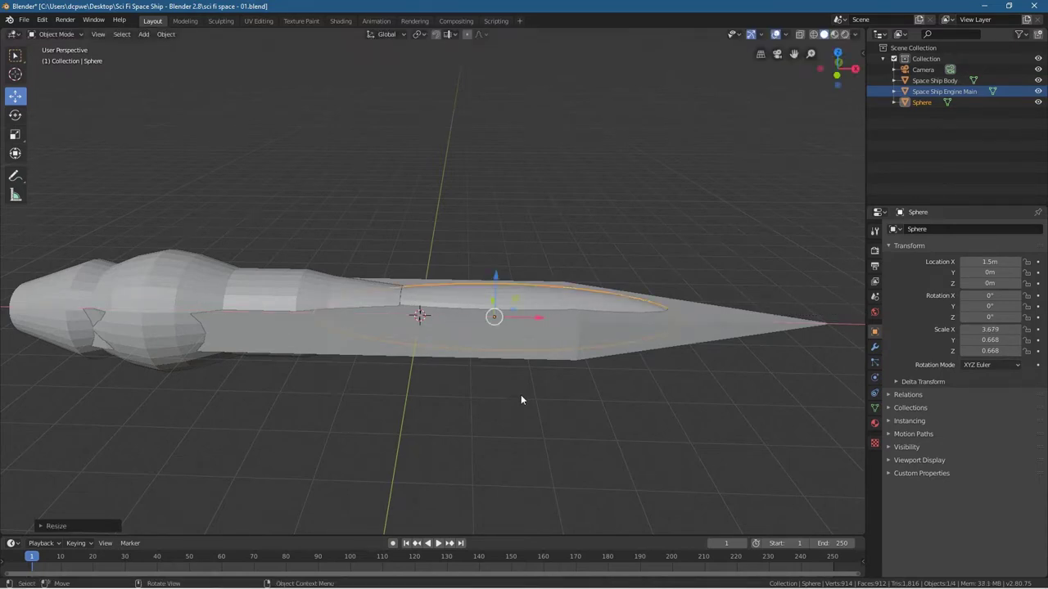
# Widen the stretched sphere along Y to a Y scale of about 0.815
pyautogui.click(517, 403)
pyautogui.moveTo(517, 403); pyautogui.dragTo(283, 316, button='middle')
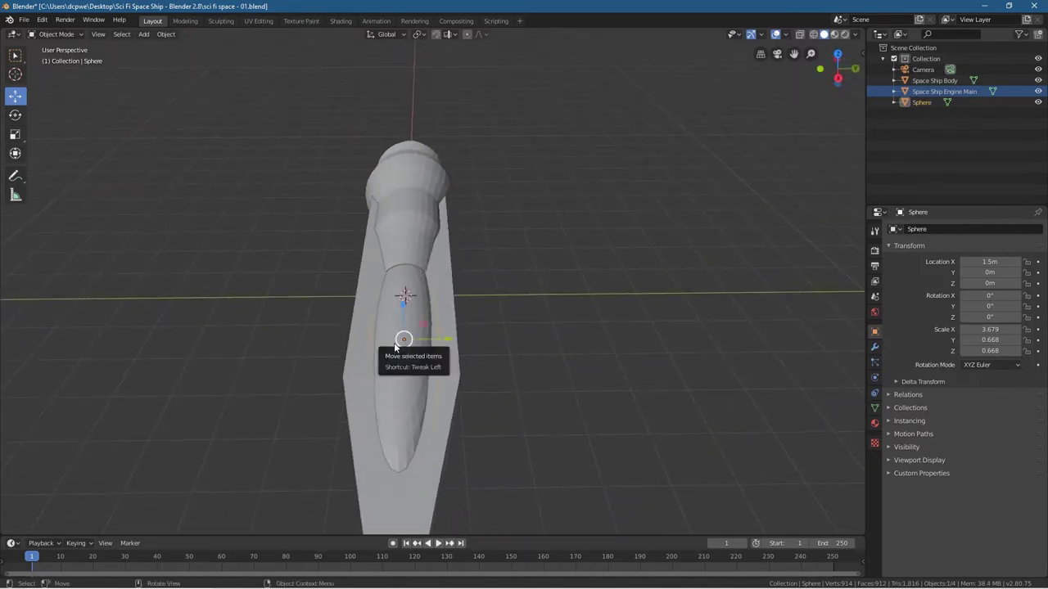
pyautogui.press('s')
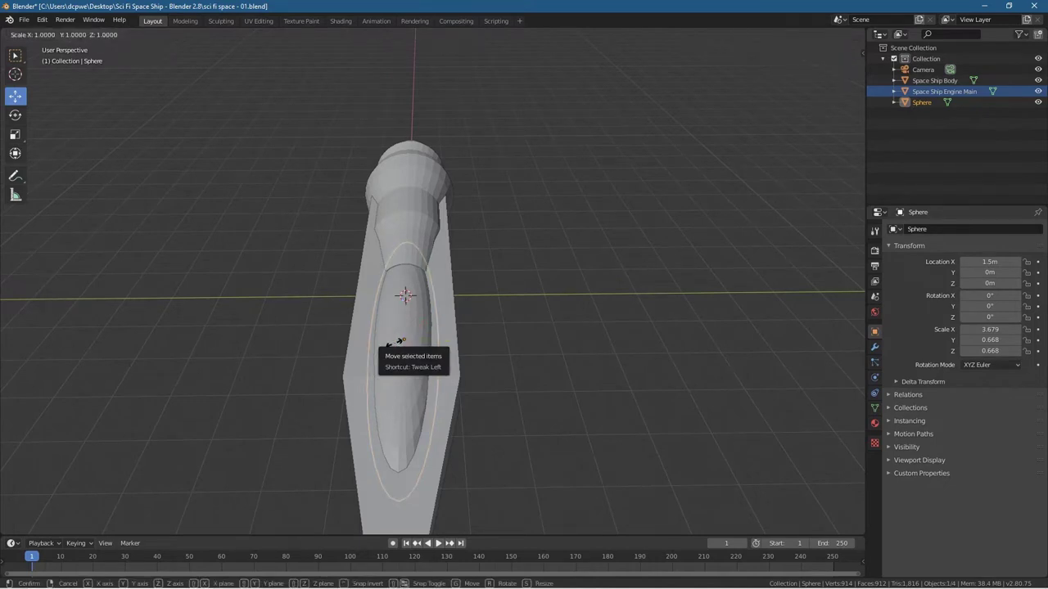
pyautogui.press('y')
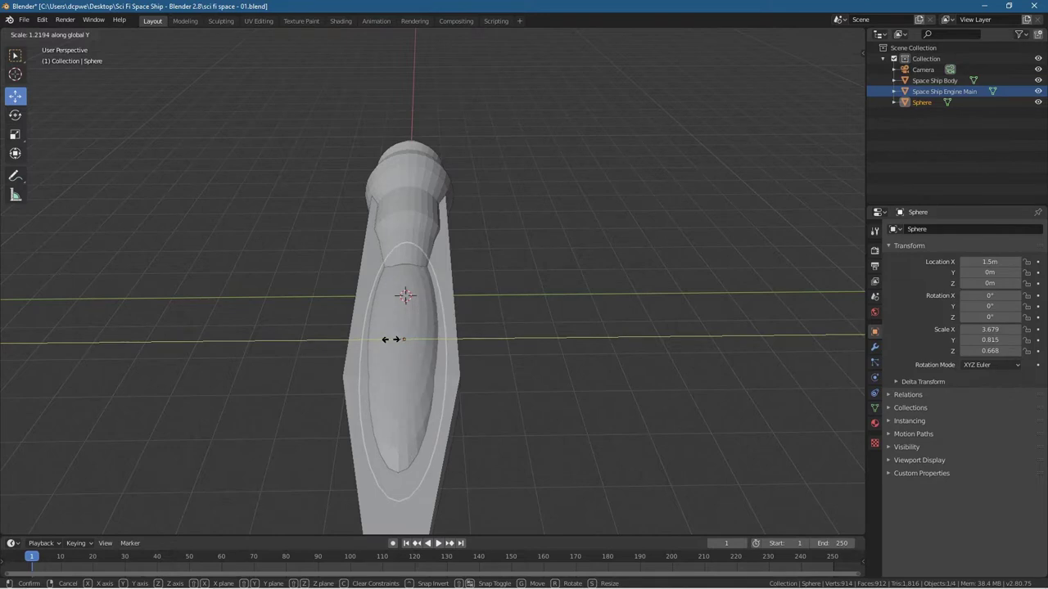
pyautogui.rightClick(392, 339)
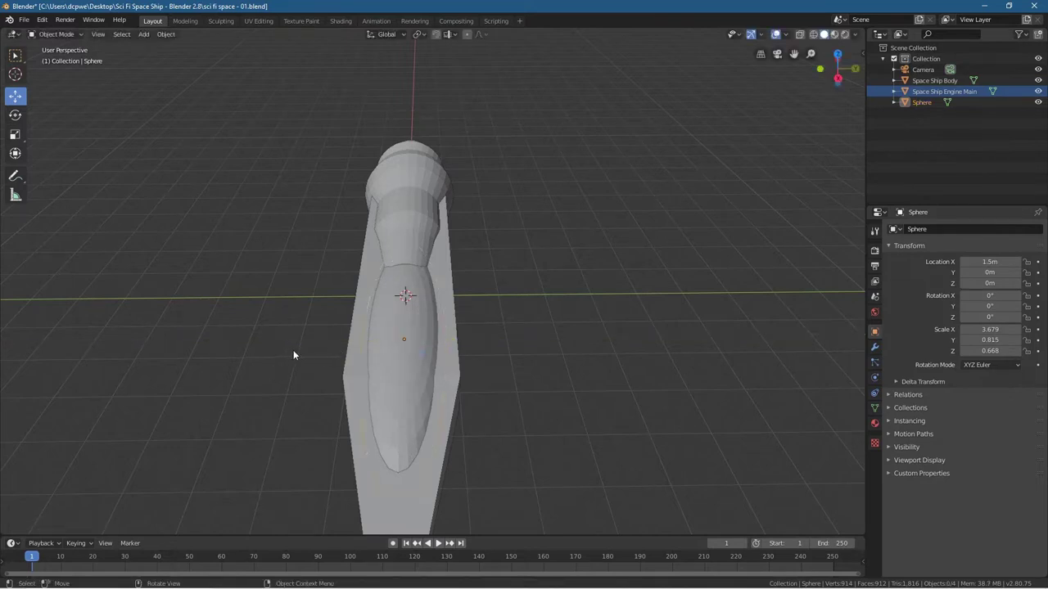
pyautogui.moveTo(251, 353); pyautogui.dragTo(379, 329, button='middle')
pyautogui.moveTo(547, 350); pyautogui.dragTo(525, 293, button='middle')
# Rename the stretched sphere object as Space Ship Top, reusing the Space Ship prefix from the engine's name
pyautogui.click(527, 295)
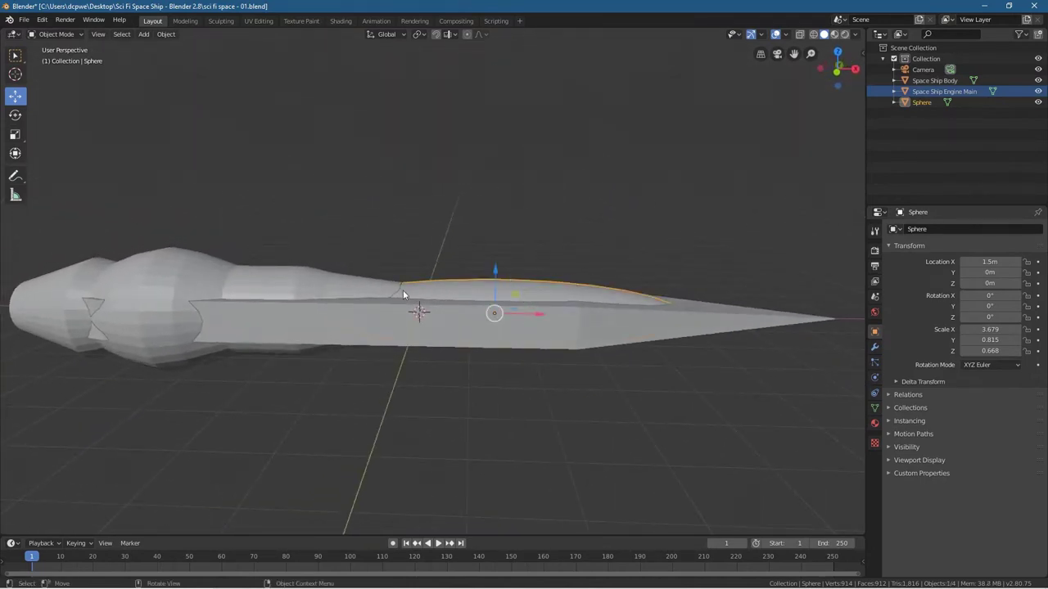
pyautogui.click(929, 91)
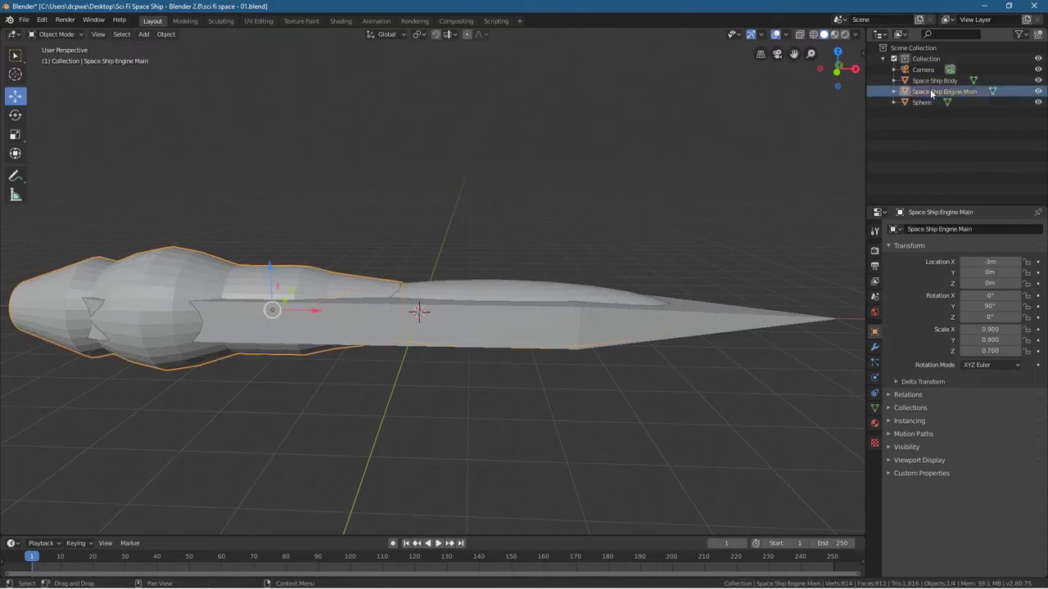
pyautogui.doubleClick(923, 103)
pyautogui.press('BackSpace')
pyautogui.write('Space Ship Engine Main')
pyautogui.press('BackSpace')
pyautogui.press('BackSpace')
pyautogui.press('BackSpace')
pyautogui.press('BackSpace')
pyautogui.press('BackSpace')
pyautogui.press('BackSpace')
pyautogui.press('BackSpace')
pyautogui.press('BackSpace')
pyautogui.press('BackSpace')
pyautogui.press('BackSpace')
pyautogui.press('BackSpace')
pyautogui.write('Top')
pyautogui.press('Return')
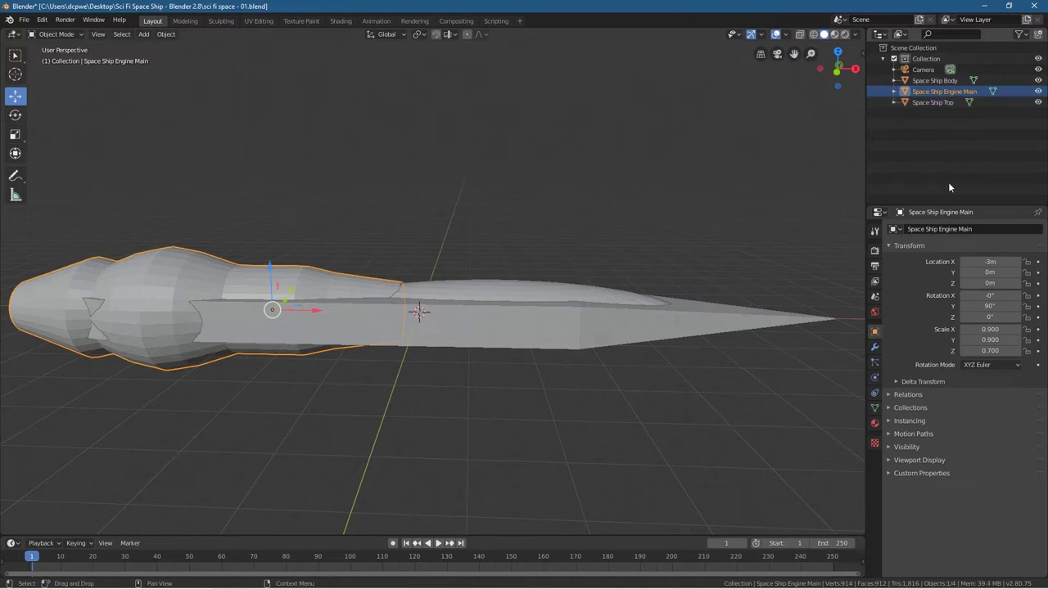
# Duplicate the Space Ship Top object in place and rename the copy Space Ship Side
pyautogui.click(924, 102)
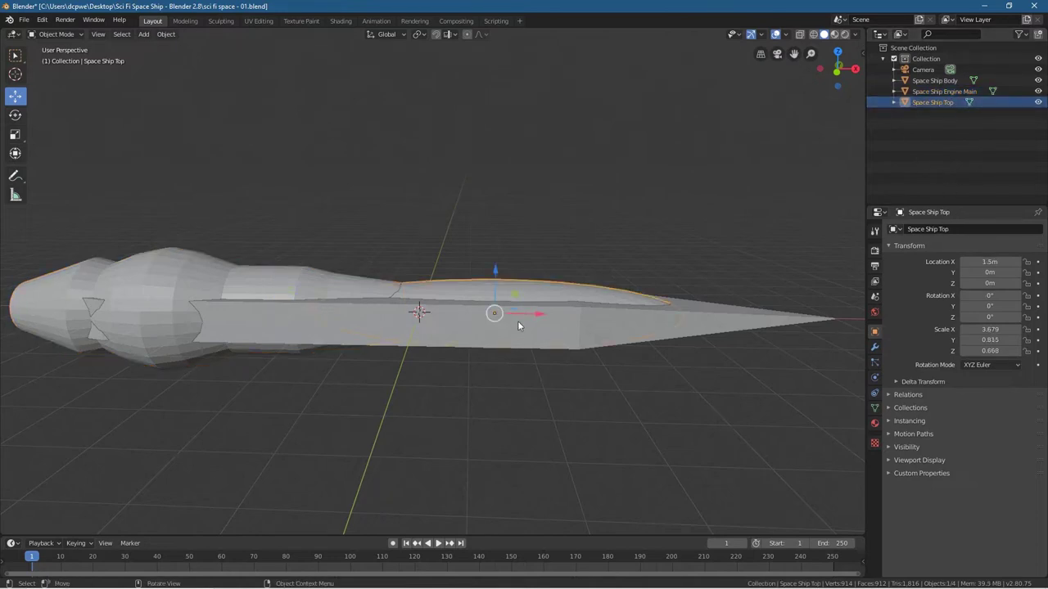
pyautogui.hotkey('shift', 'd')
pyautogui.rightClick(581, 272)
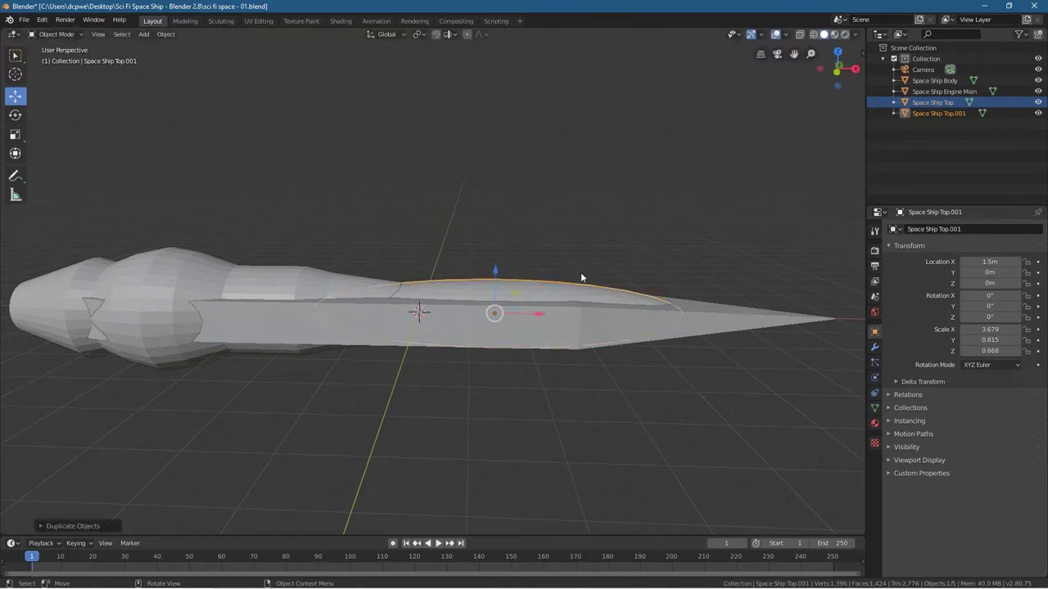
pyautogui.doubleClick(944, 111)
pyautogui.doubleClick(945, 110)
pyautogui.press('BackSpace')
pyautogui.write('Side')
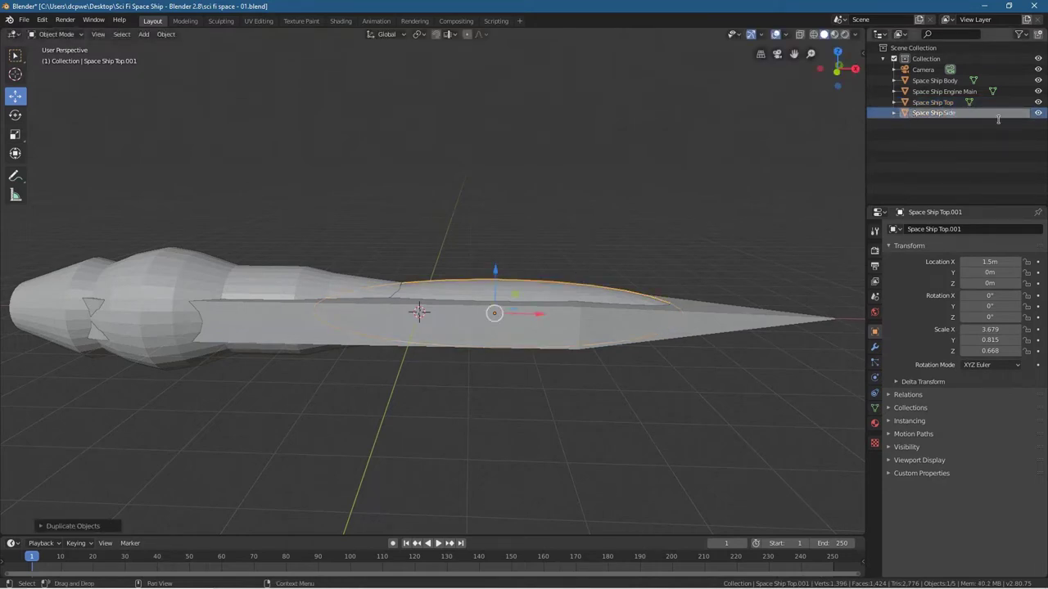
pyautogui.press('Return')
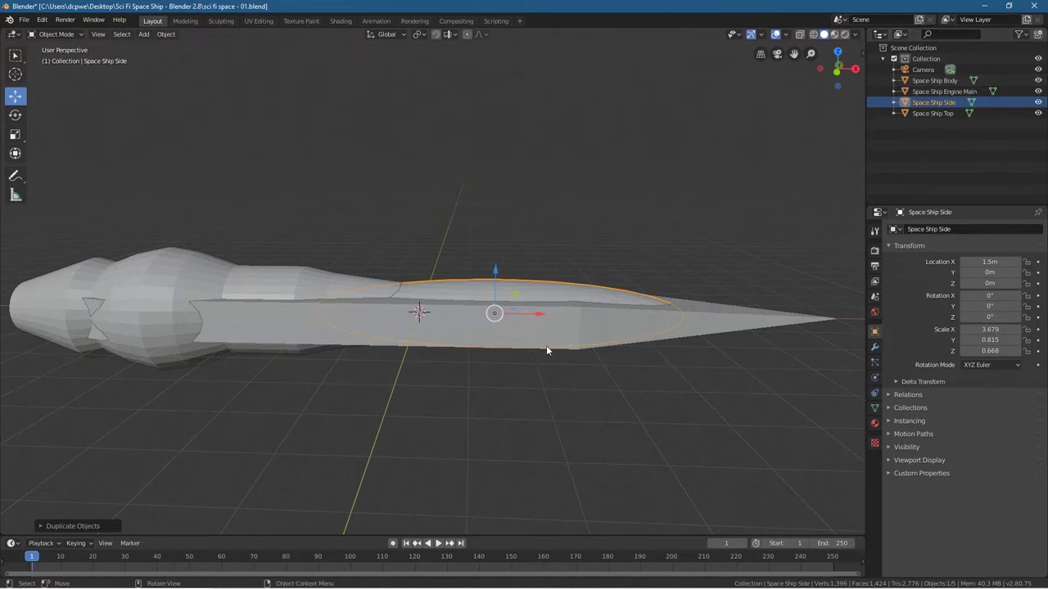
# In front view with X-ray on, flatten the Space Ship Side object along Z to a Z scale of about 0.088
pyautogui.press('KP_1')
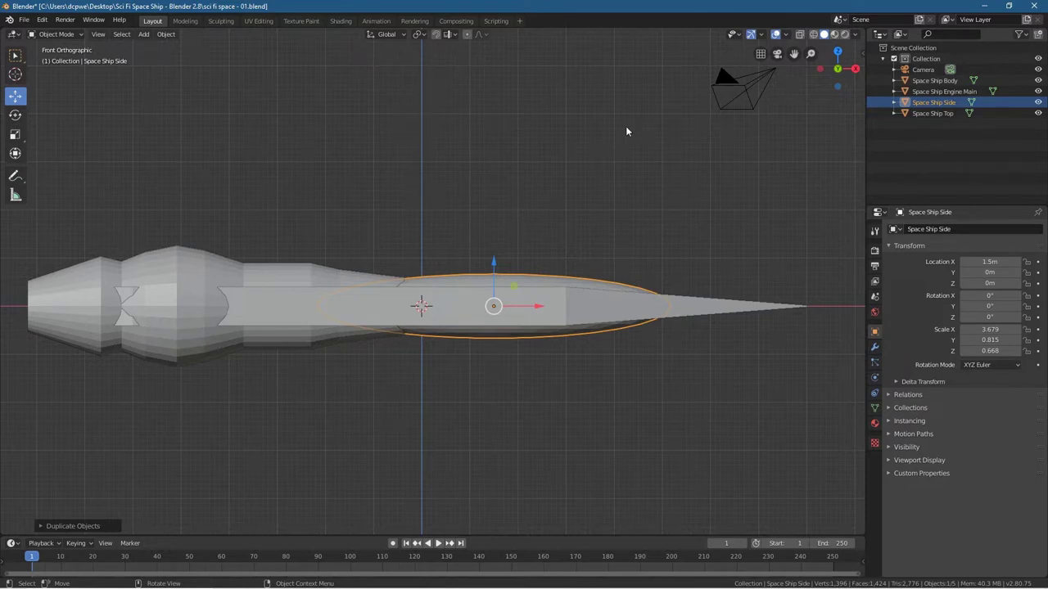
pyautogui.click(798, 36)
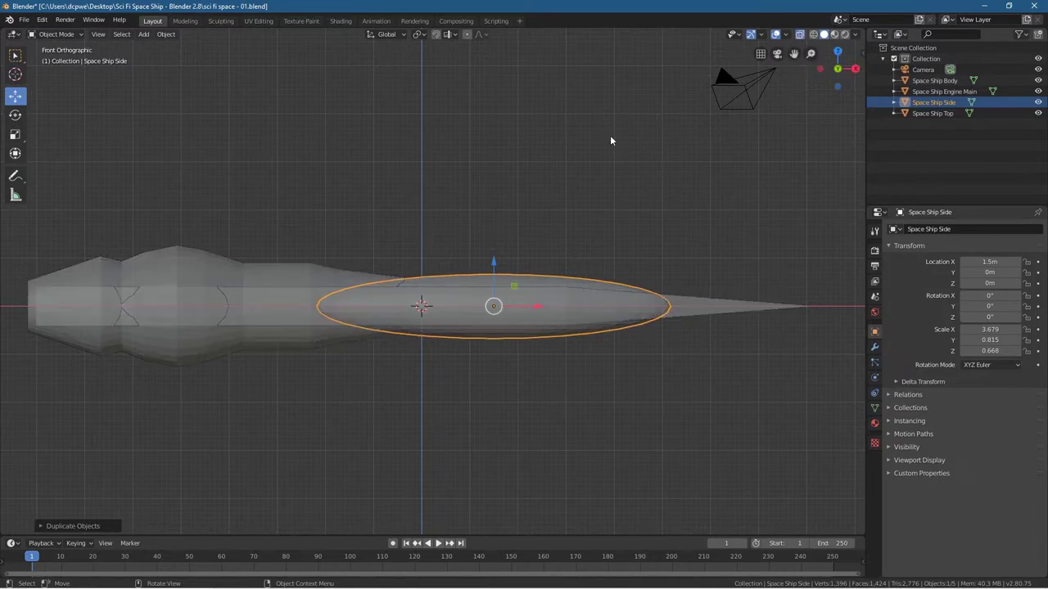
pyautogui.scroll(2, 541, 136)
pyautogui.keyDown('shift'); pyautogui.moveTo(541, 136); pyautogui.dragTo(458, 108, button='middle'); pyautogui.keyUp('shift')
pyautogui.scroll(1, 555, 108)
pyautogui.press('s')
pyautogui.press('z')
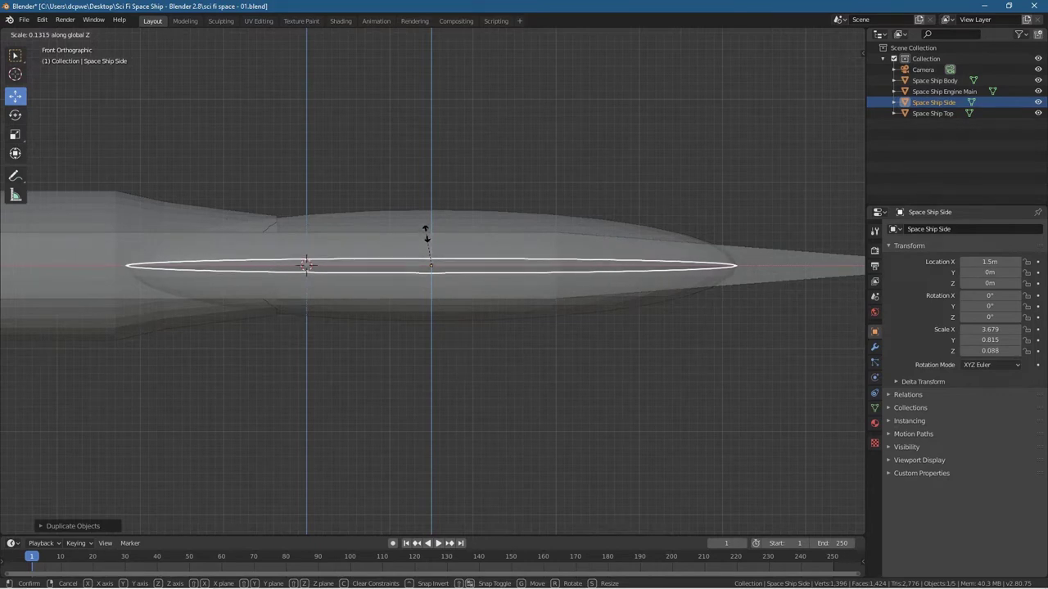
pyautogui.click(426, 237)
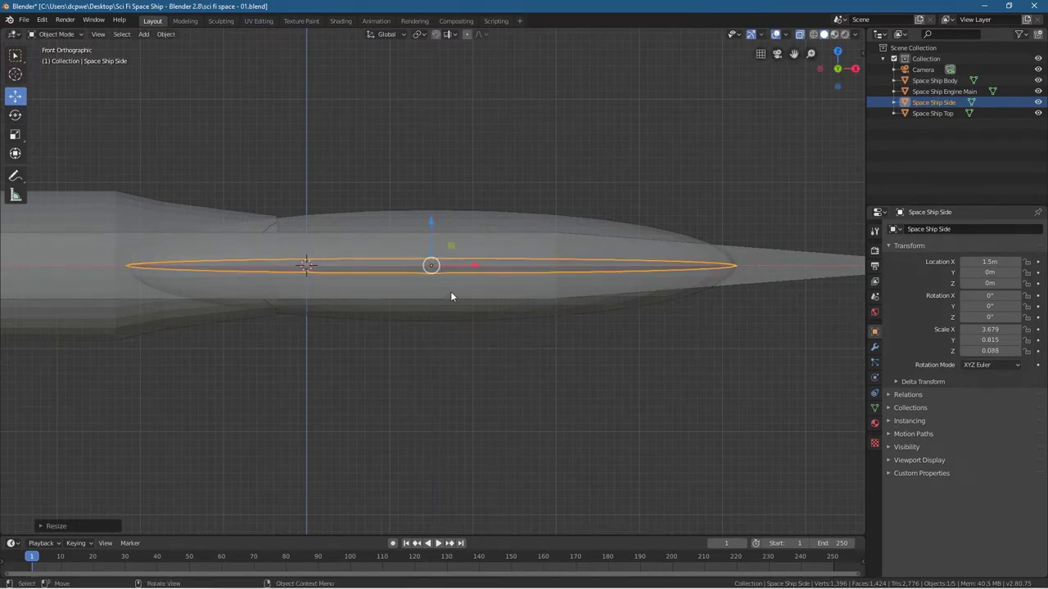
# In top view, widen the Space Ship Side object to a Y scale of about 1.172, and turn X-ray off
pyautogui.press('KP_7')
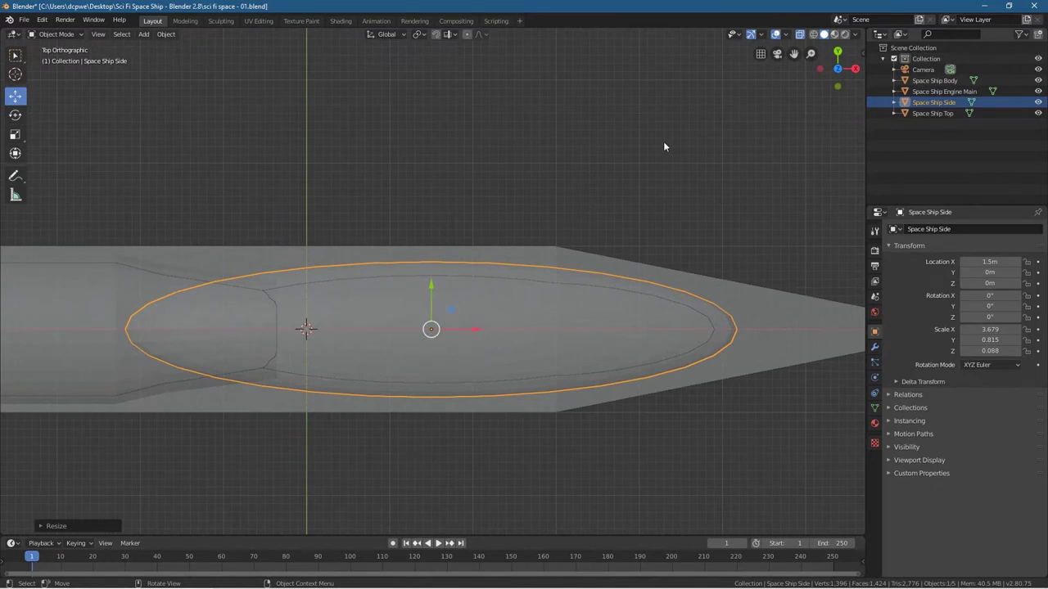
pyautogui.press('s')
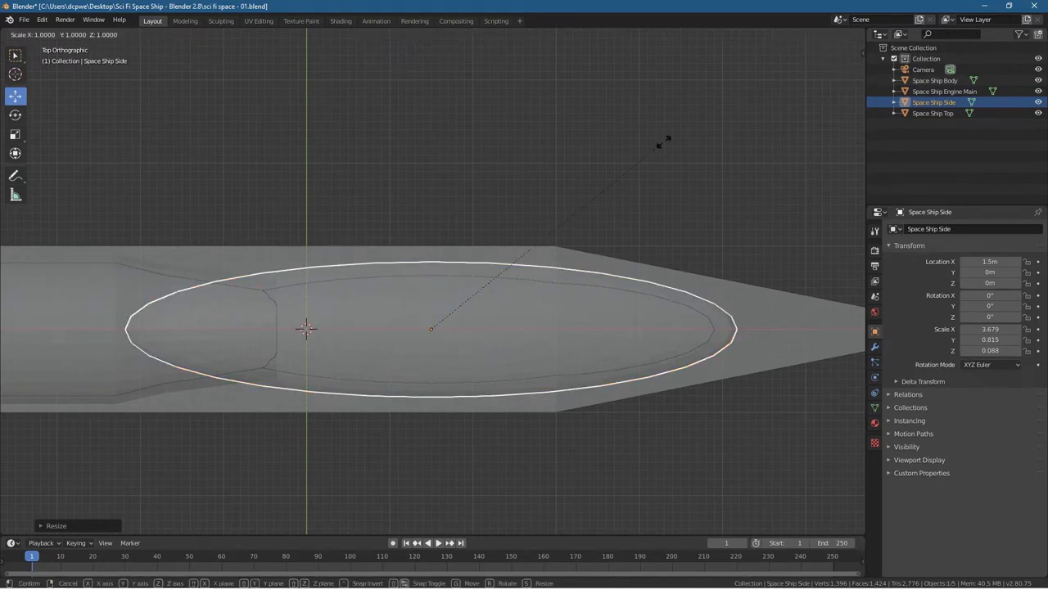
pyautogui.press('y')
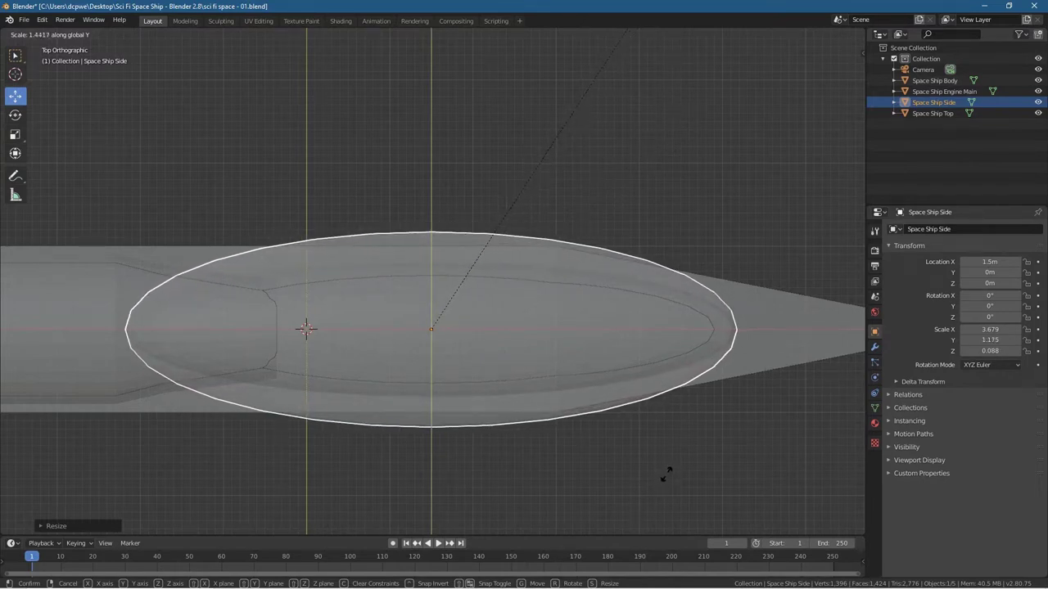
pyautogui.click(666, 476)
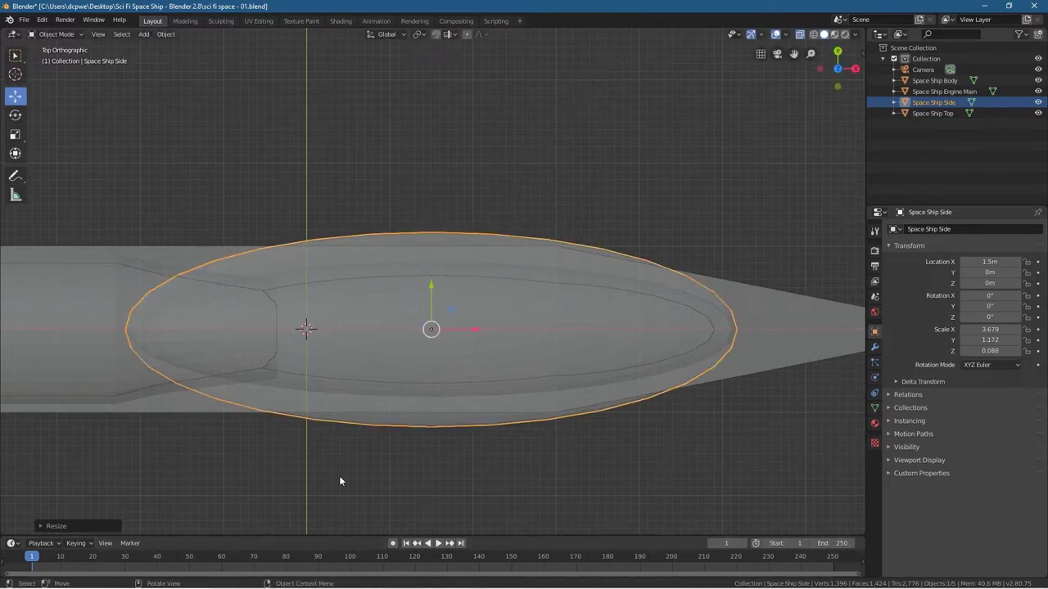
pyautogui.moveTo(519, 357); pyautogui.dragTo(493, 410, button='middle')
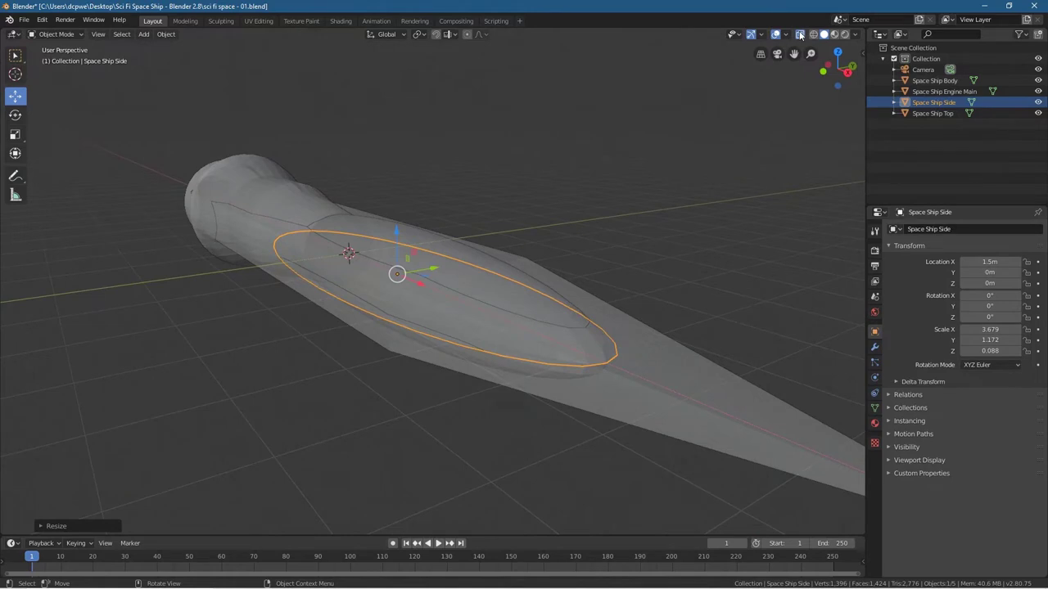
pyautogui.click(802, 34)
pyautogui.moveTo(296, 446); pyautogui.dragTo(351, 377, button='middle')
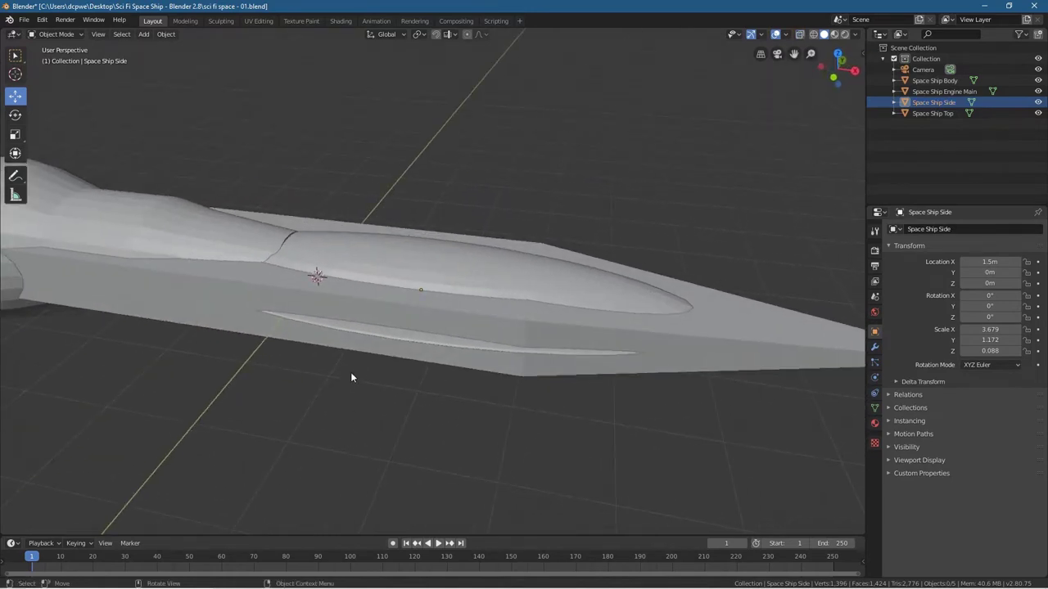
# Apply smooth shading to the stretched top section and the flattened side piece, and clear the selection
pyautogui.click(495, 262)
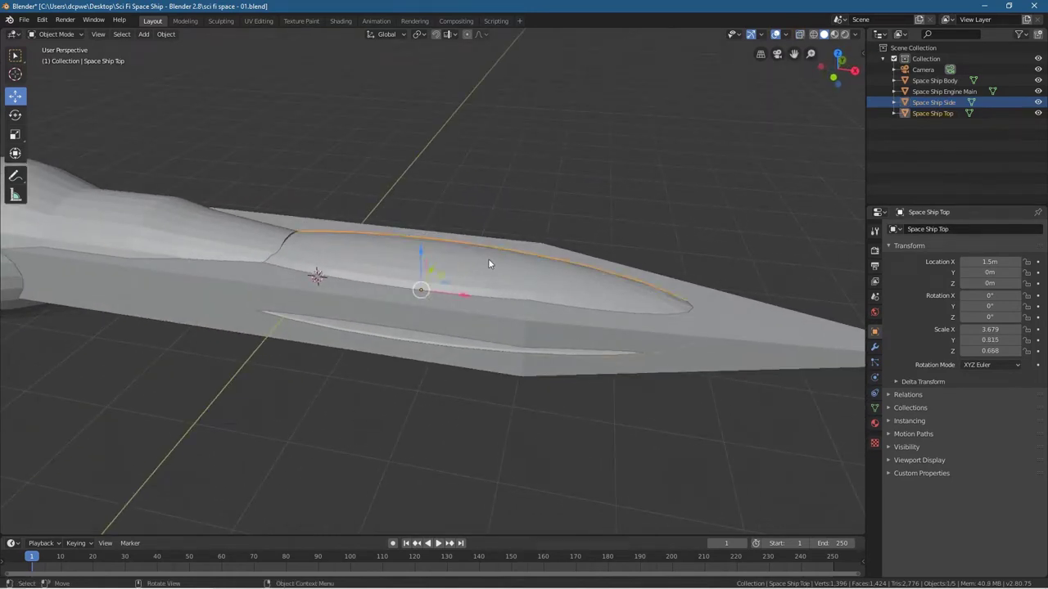
pyautogui.rightClick(495, 262)
pyautogui.click(496, 262)
pyautogui.click(394, 338)
pyautogui.rightClick(393, 337)
pyautogui.click(393, 336)
pyautogui.click(407, 456)
pyautogui.moveTo(504, 470); pyautogui.dragTo(274, 457, button='middle')
# In Edit Mode on the body, add a loop cut across the nose, slid to just ahead of the top section's front end
pyautogui.click(593, 288)
pyautogui.click(64, 36)
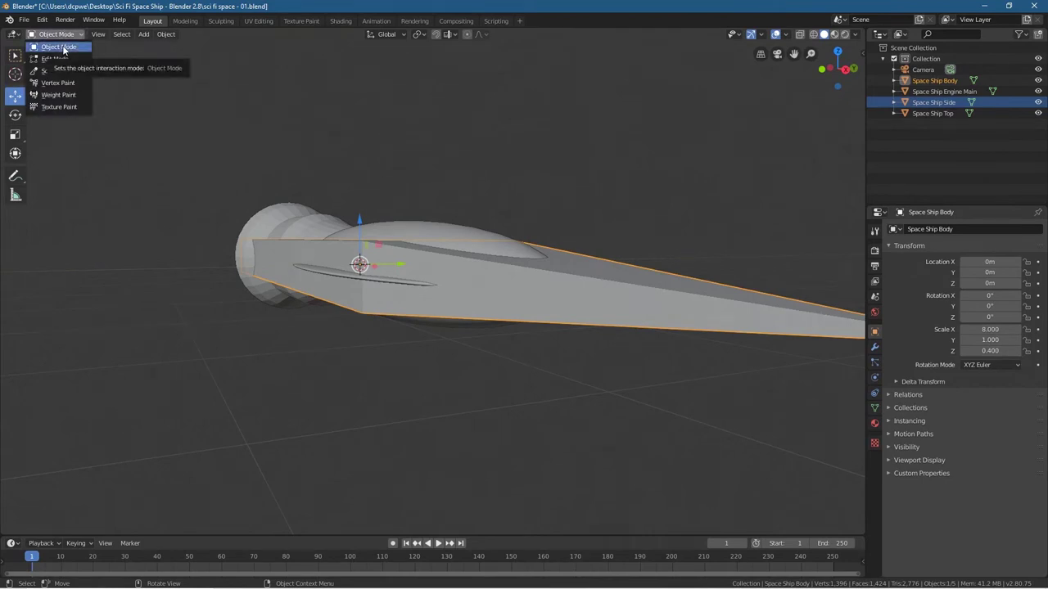
pyautogui.click(58, 59)
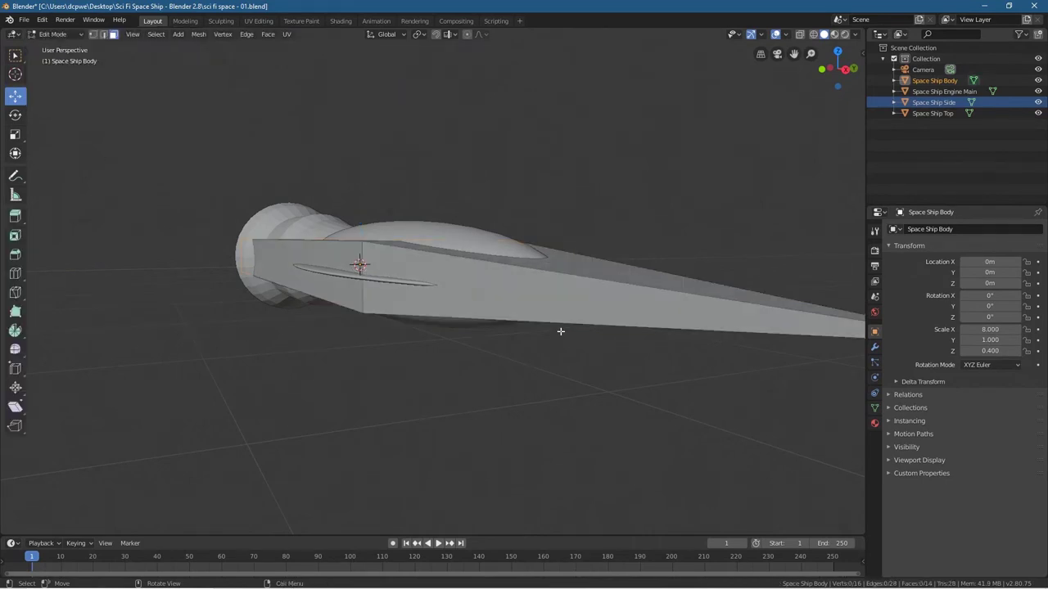
pyautogui.press('KP_7')
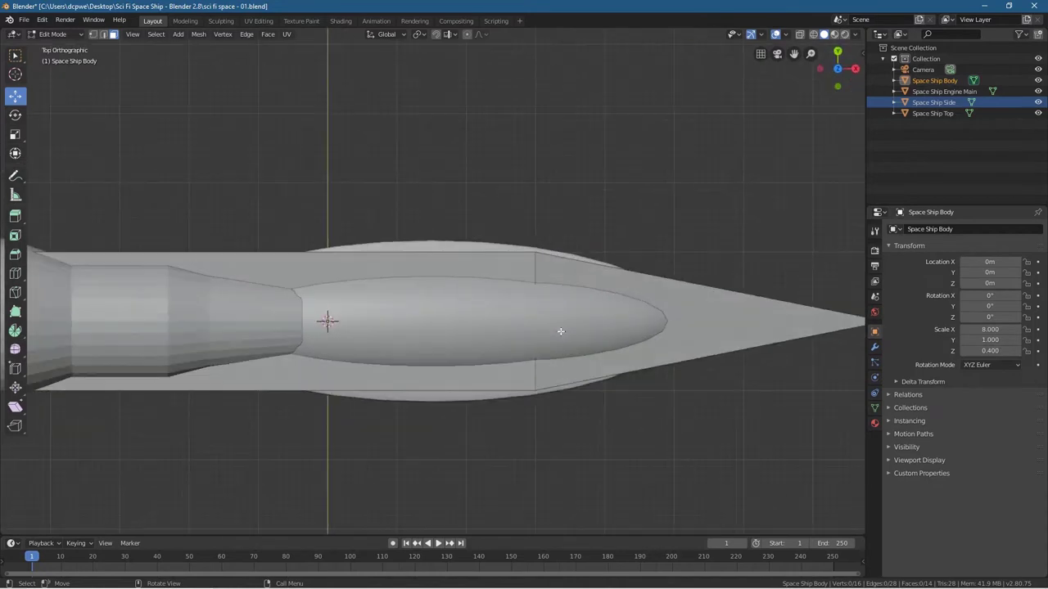
pyautogui.keyDown('shift'); pyautogui.moveTo(680, 337); pyautogui.dragTo(561, 226, button='middle'); pyautogui.keyUp('shift')
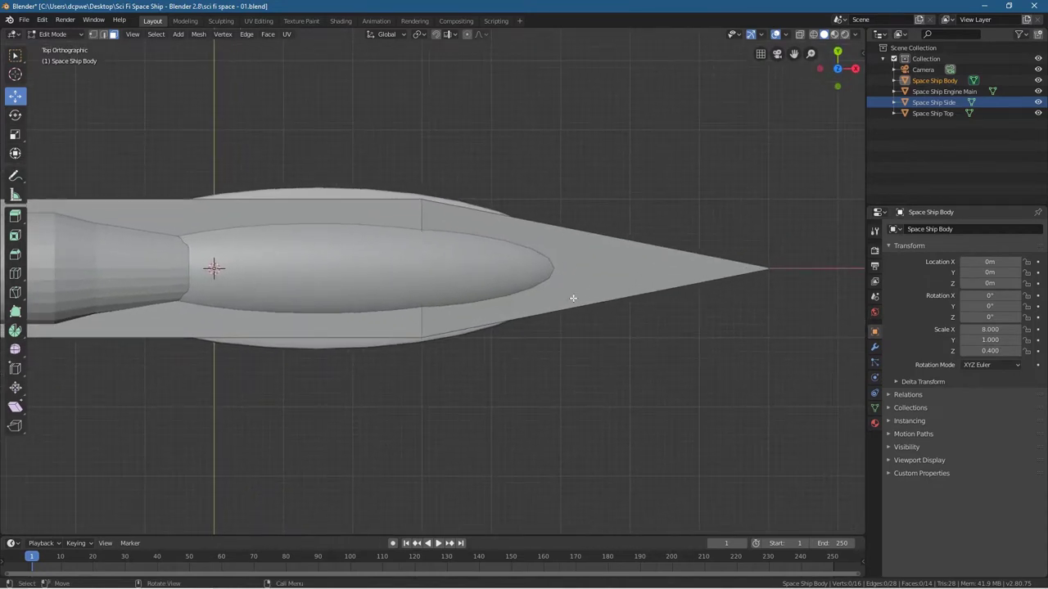
pyautogui.click(15, 274)
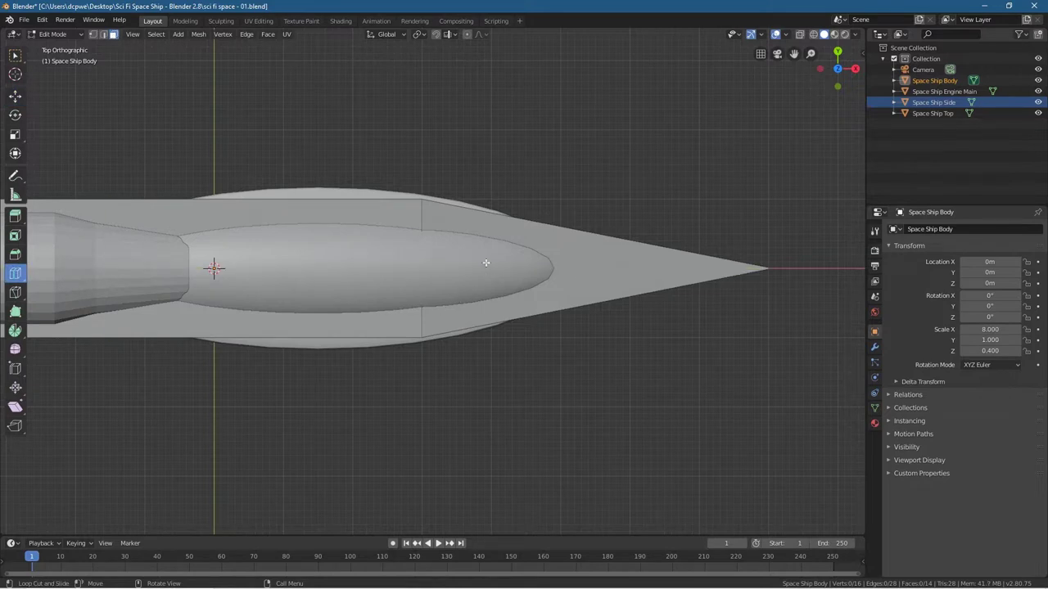
pyautogui.moveTo(590, 252); pyautogui.dragTo(555, 249)
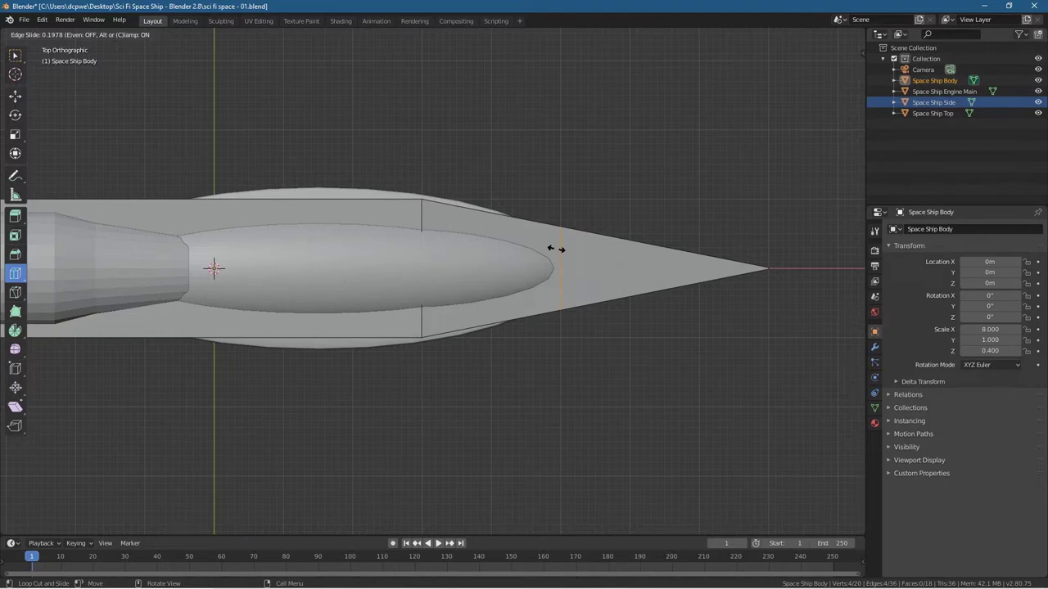
pyautogui.moveTo(555, 249); pyautogui.dragTo(554, 247)
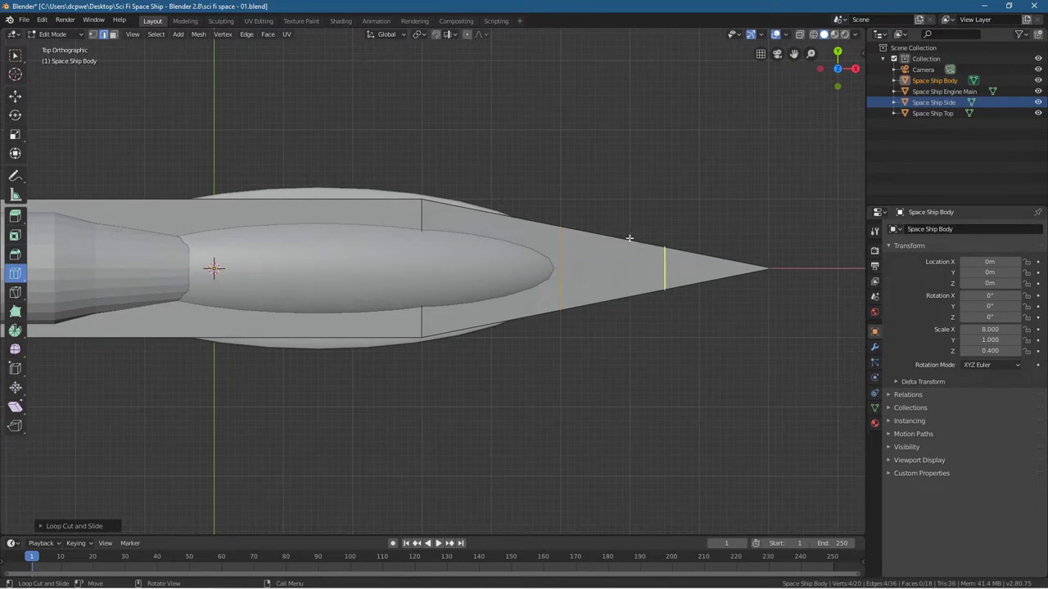
# Select the two side faces of the nose ahead of the new edge loop and inset them slightly
pyautogui.click(15, 96)
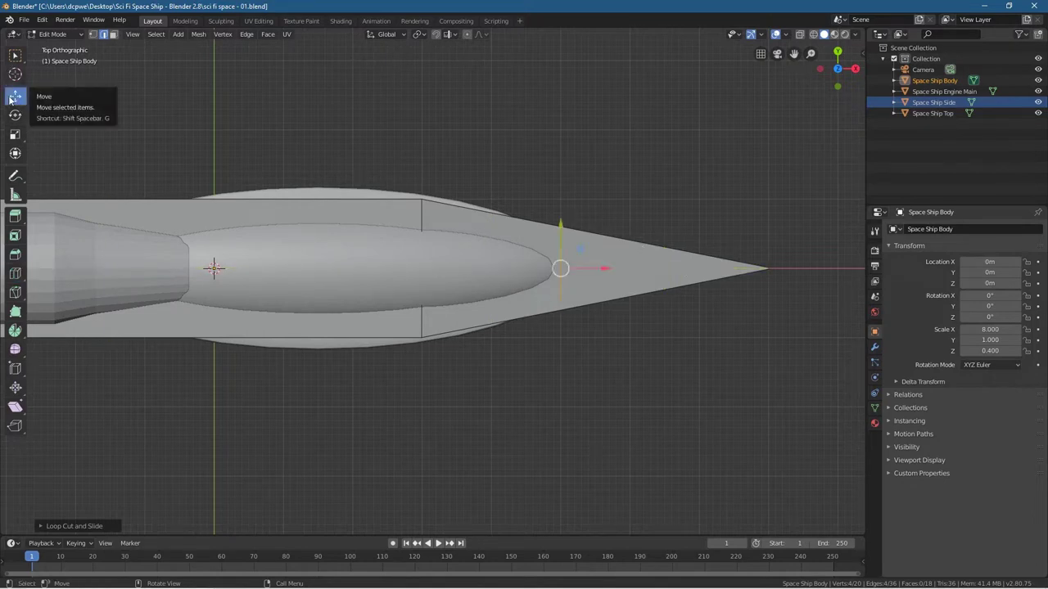
pyautogui.click(114, 35)
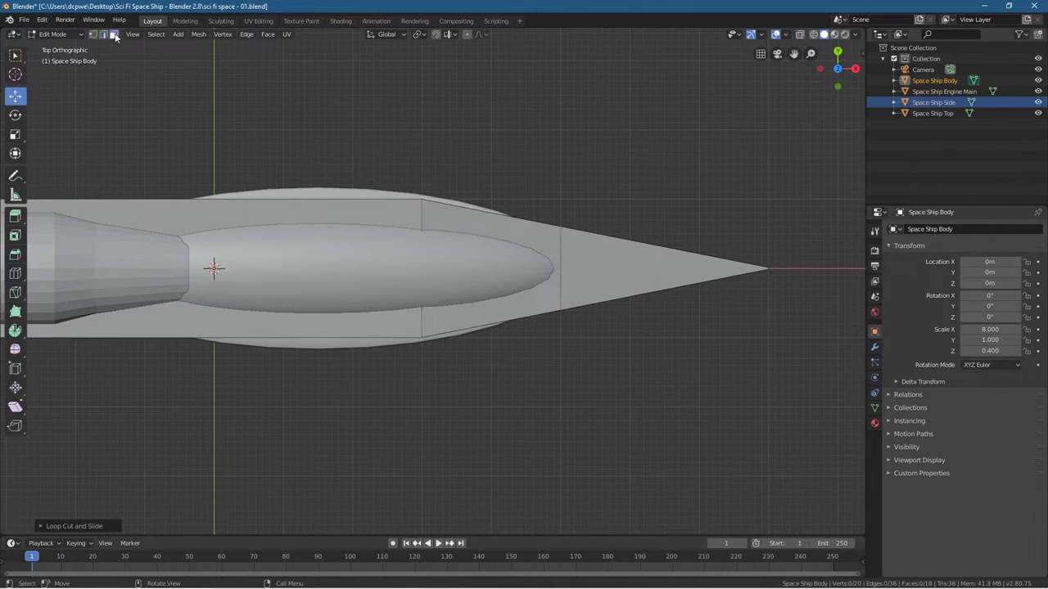
pyautogui.moveTo(531, 424); pyautogui.dragTo(370, 314, button='middle')
pyautogui.click(575, 338)
pyautogui.keyDown('shift'); pyautogui.click(351, 291); pyautogui.keyUp('shift')
pyautogui.moveTo(320, 437); pyautogui.dragTo(2, 280, button='middle')
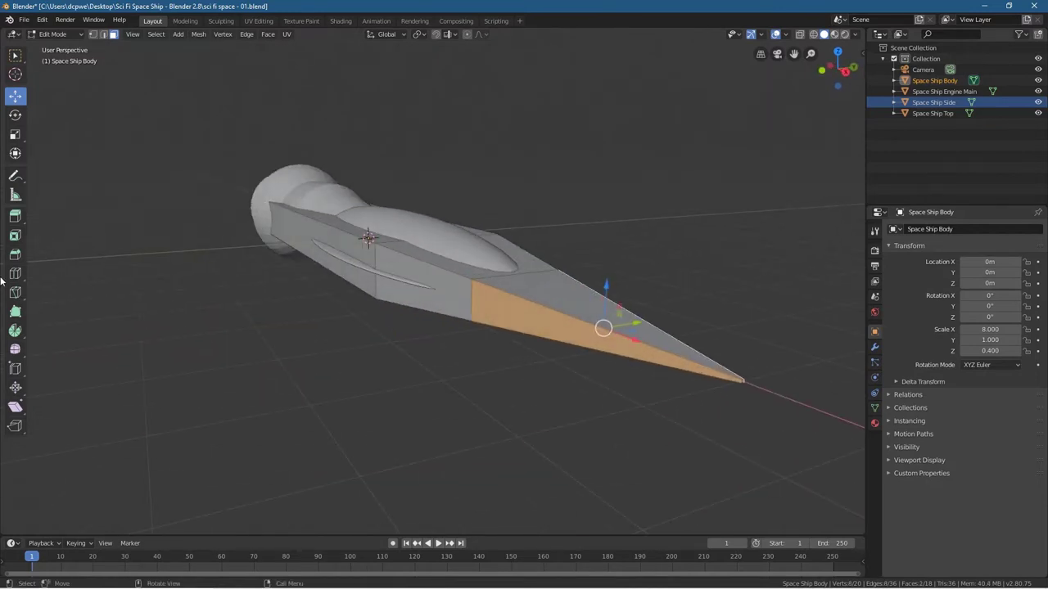
pyautogui.click(14, 236)
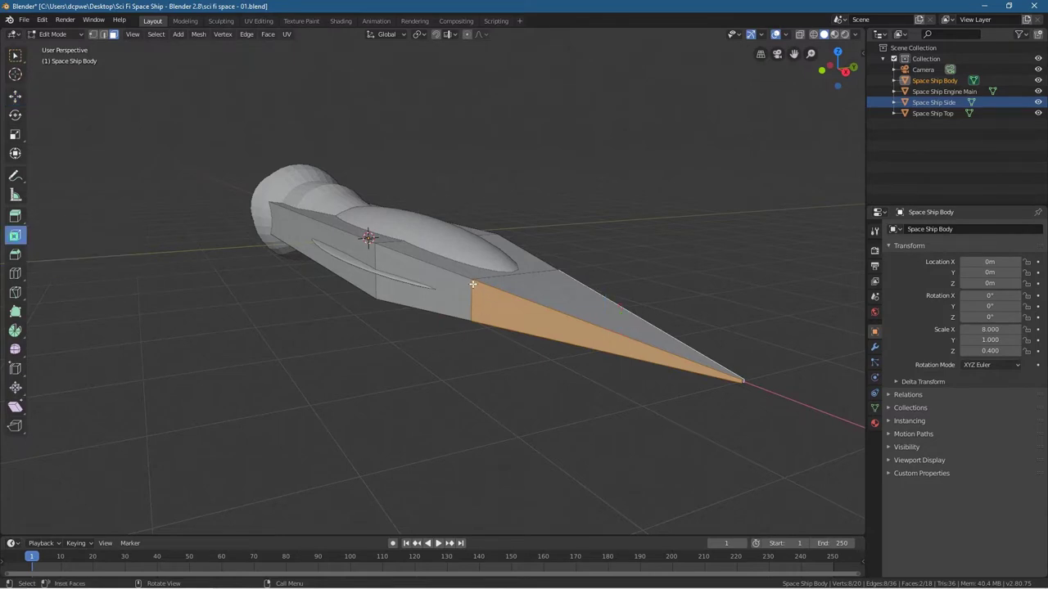
pyautogui.moveTo(472, 281); pyautogui.dragTo(484, 291)
# Scale the two inset nose faces up uniformly by about 1.26 so they flare outward from the body, and deselect them
pyautogui.moveTo(472, 335)
pyautogui.mouseDown(button='middle')
pyautogui.moveTo(545, 315)
pyautogui.moveTo(480, 316)
pyautogui.moveTo(461, 333)
pyautogui.mouseUp(button='middle')
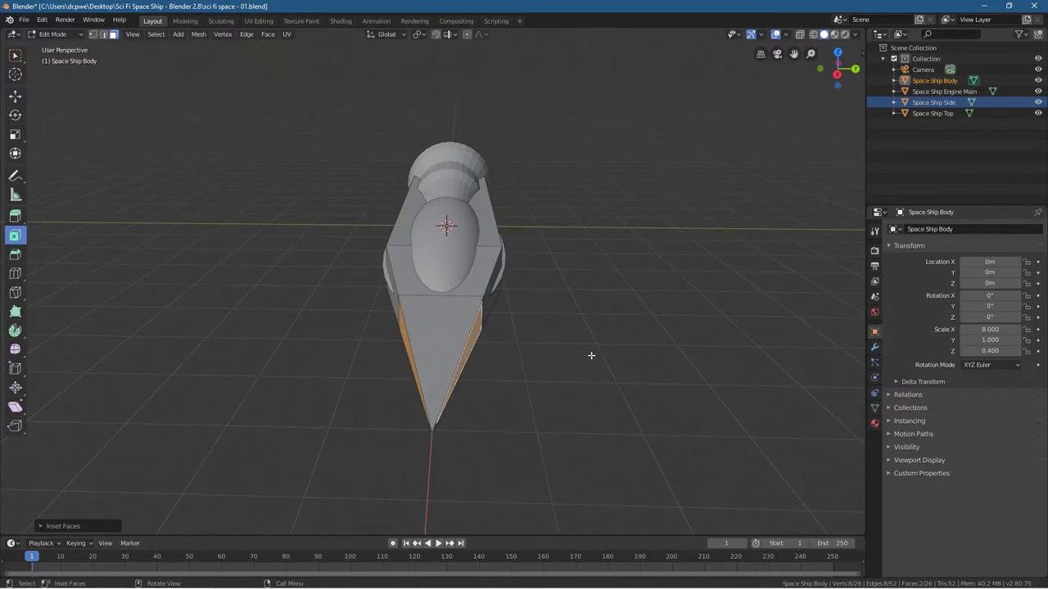
pyautogui.press('s')
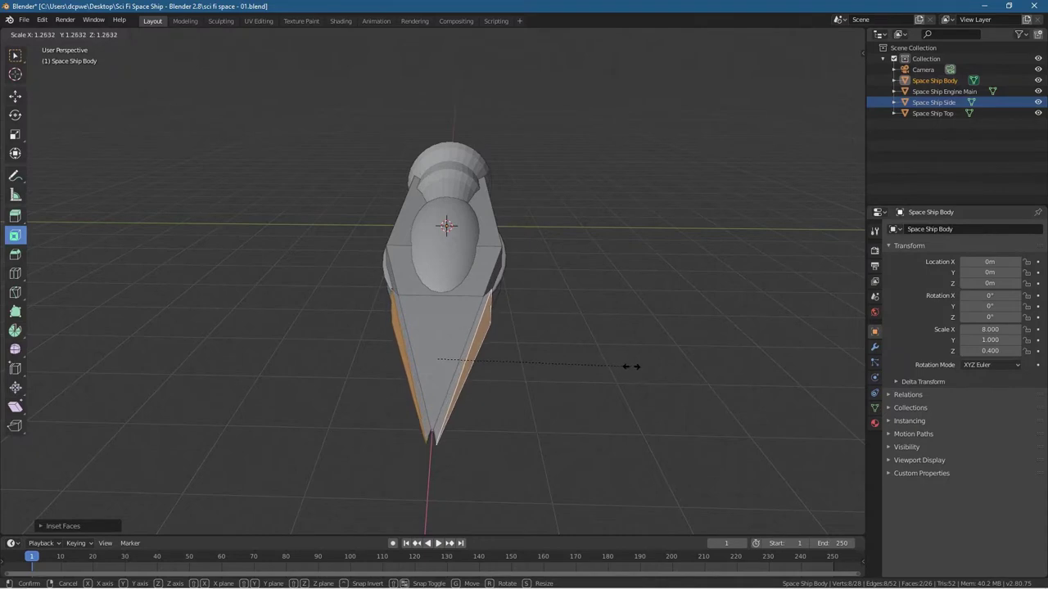
pyautogui.click(631, 368)
pyautogui.click(498, 399)
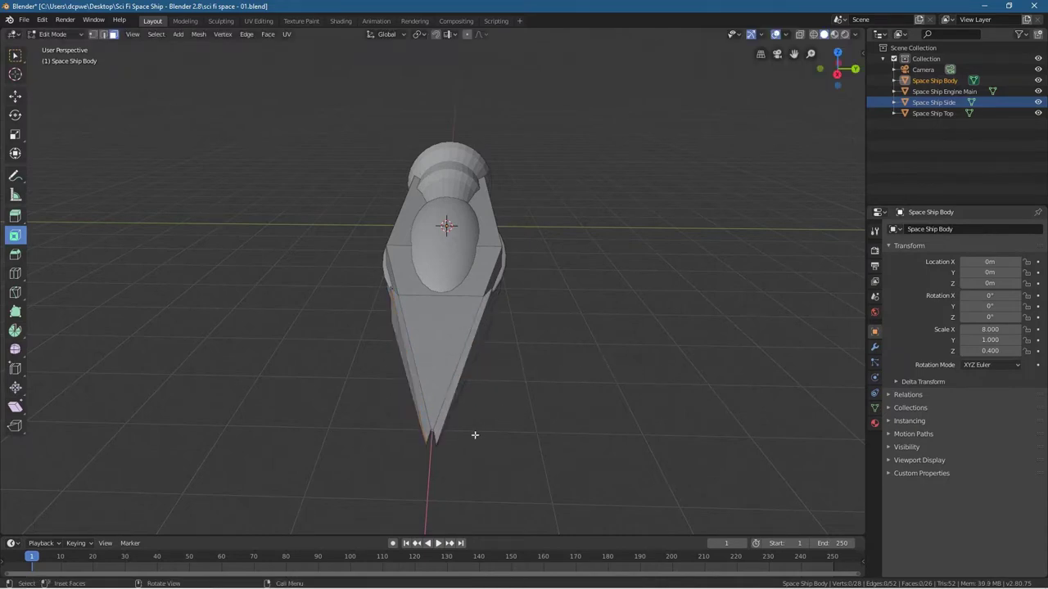
pyautogui.moveTo(509, 388); pyautogui.dragTo(647, 407, button='middle')
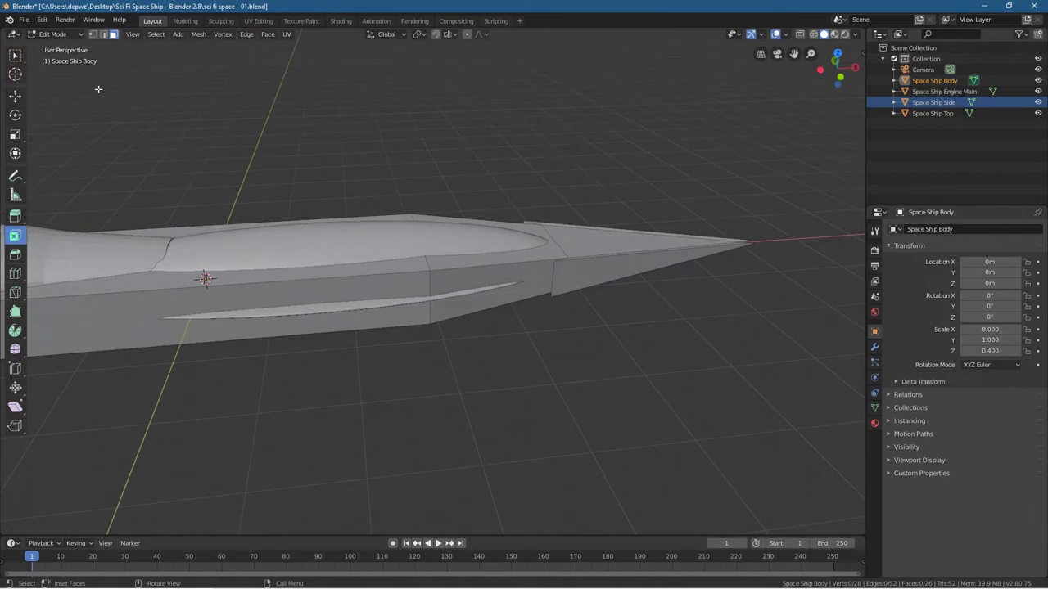
# Return to Object Mode and add a cylinder with 14 vertices at the origin
pyautogui.click(52, 33)
pyautogui.click(57, 47)
pyautogui.moveTo(304, 325); pyautogui.dragTo(484, 326, button='middle')
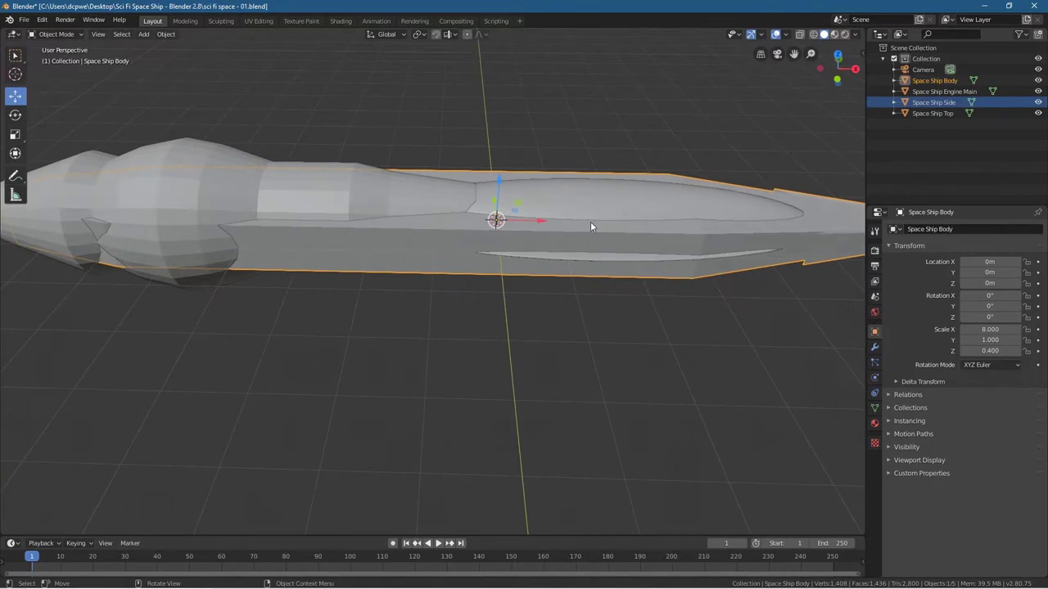
pyautogui.hotkey('shift', 'a')
pyautogui.moveTo(468, 208)
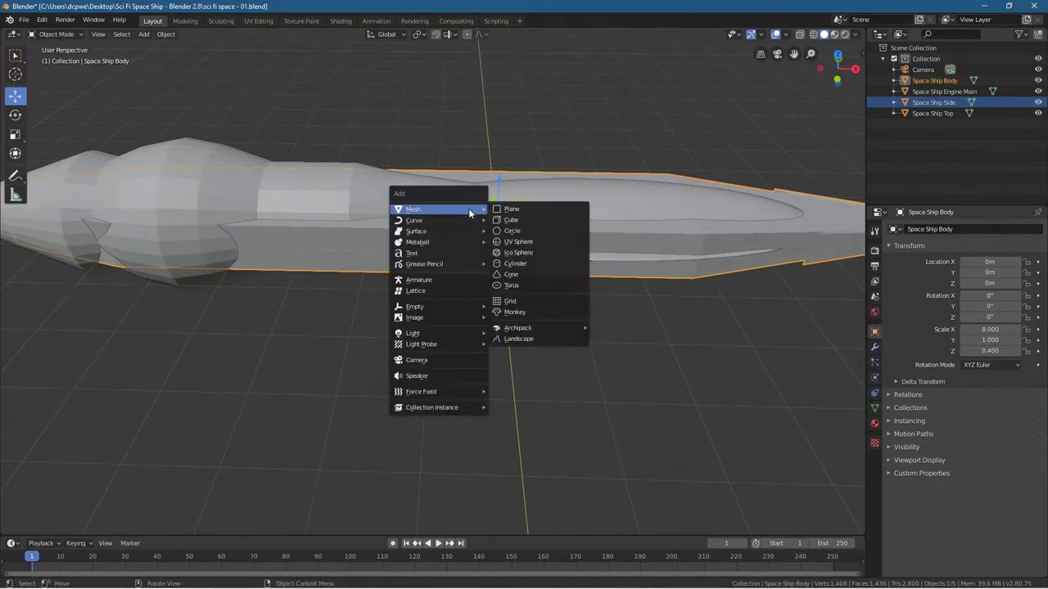
pyautogui.click(525, 264)
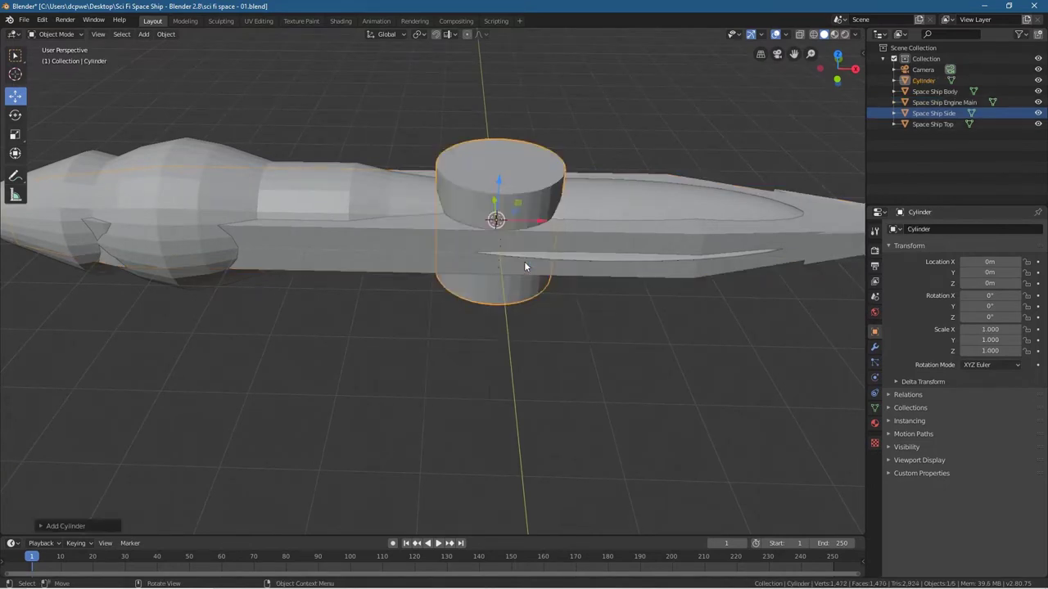
pyautogui.click(92, 526)
pyautogui.click(144, 394)
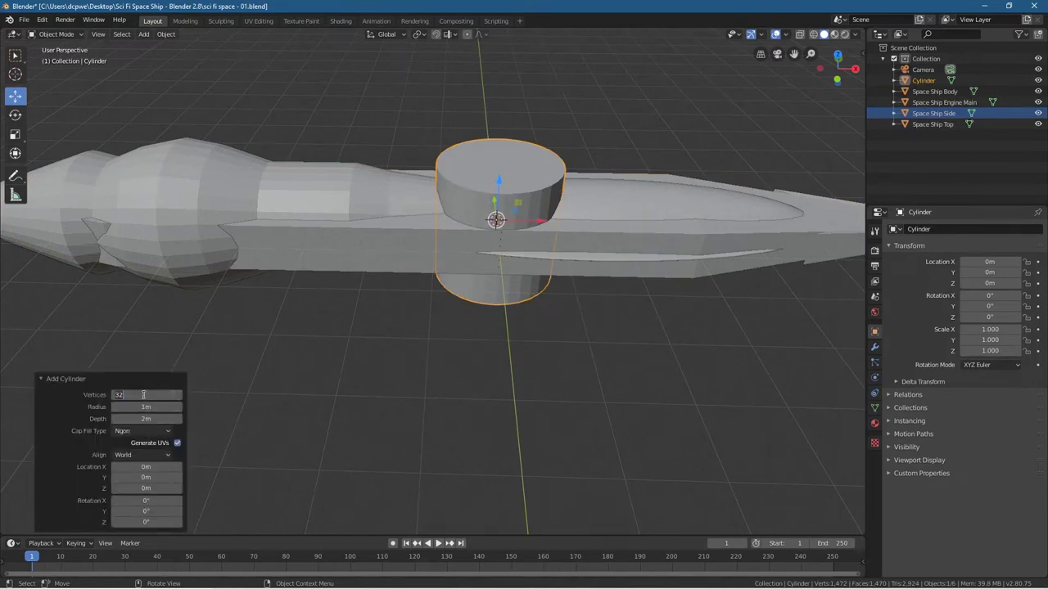
pyautogui.write('14')
pyautogui.press('Return')
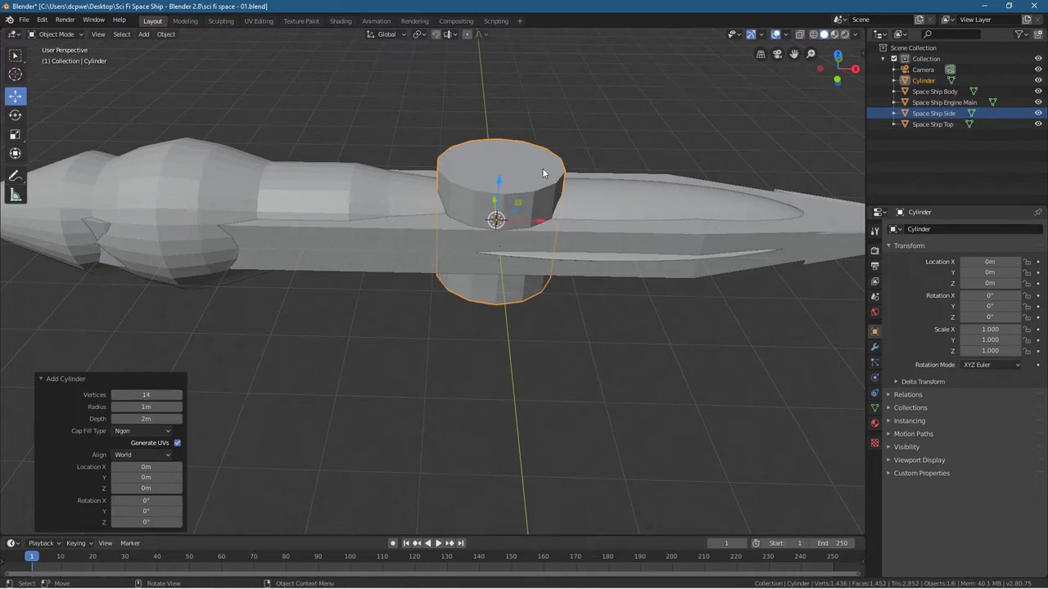
# Rotate the new cylinder 90° about the Y axis and set its Z scale to 0.5
pyautogui.press('r')
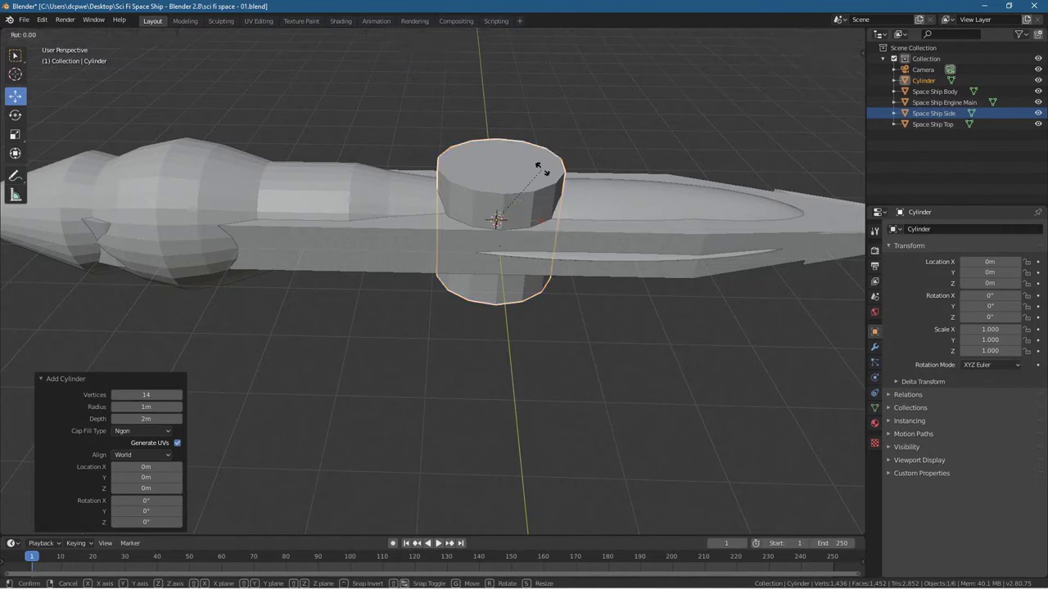
pyautogui.write('y90')
pyautogui.press('Return')
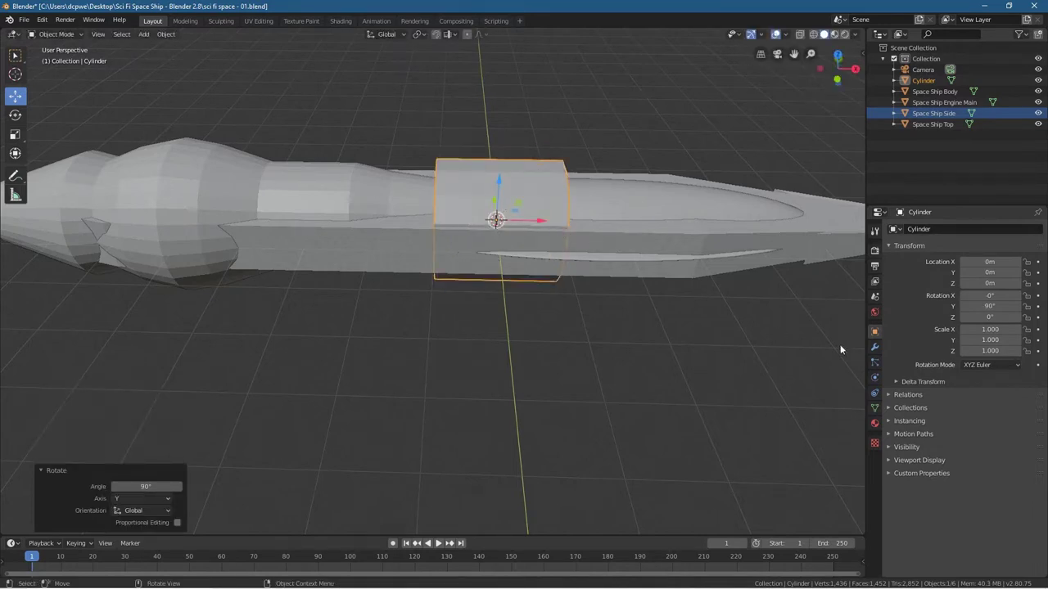
pyautogui.click(1019, 352)
pyautogui.write('1.0')
pyautogui.write('0.5')
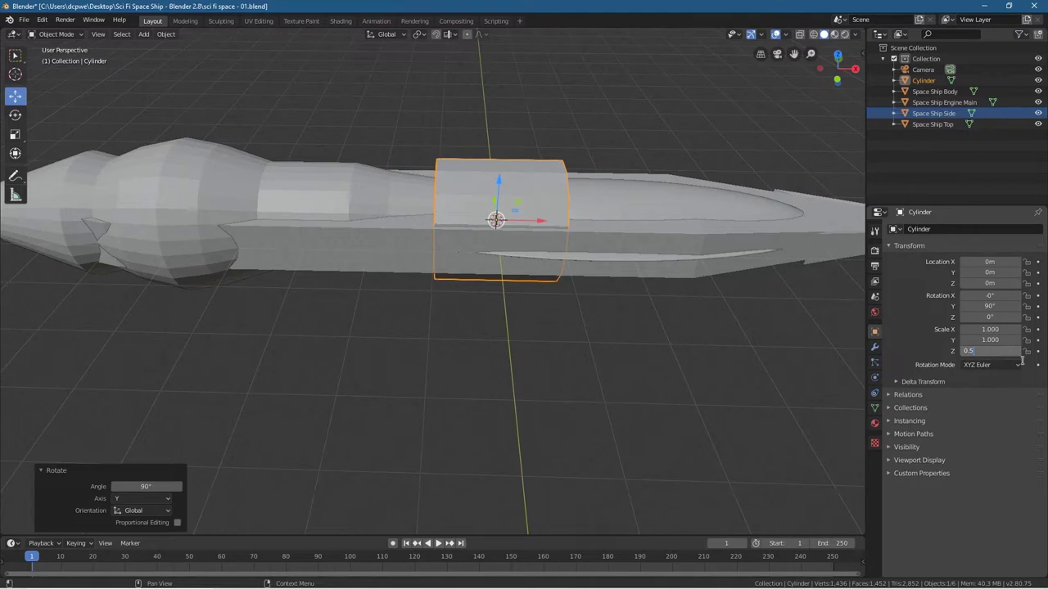
pyautogui.press('Return')
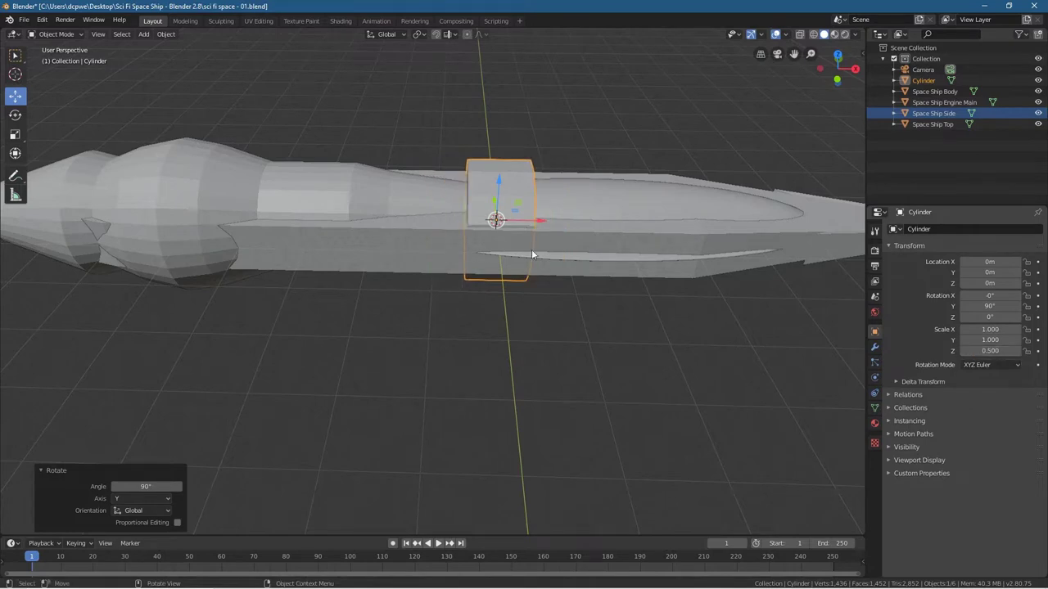
# From the top view, move the cylinder -3 m along the X axis, around the straight section of the main engine
pyautogui.press('KP_7')
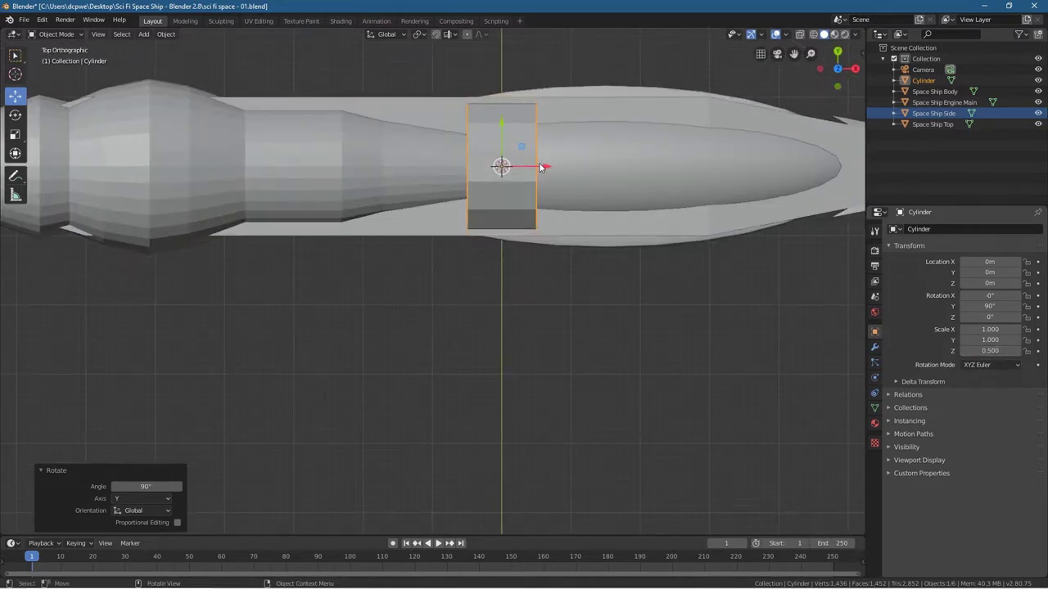
pyautogui.moveTo(544, 167); pyautogui.dragTo(337, 164)
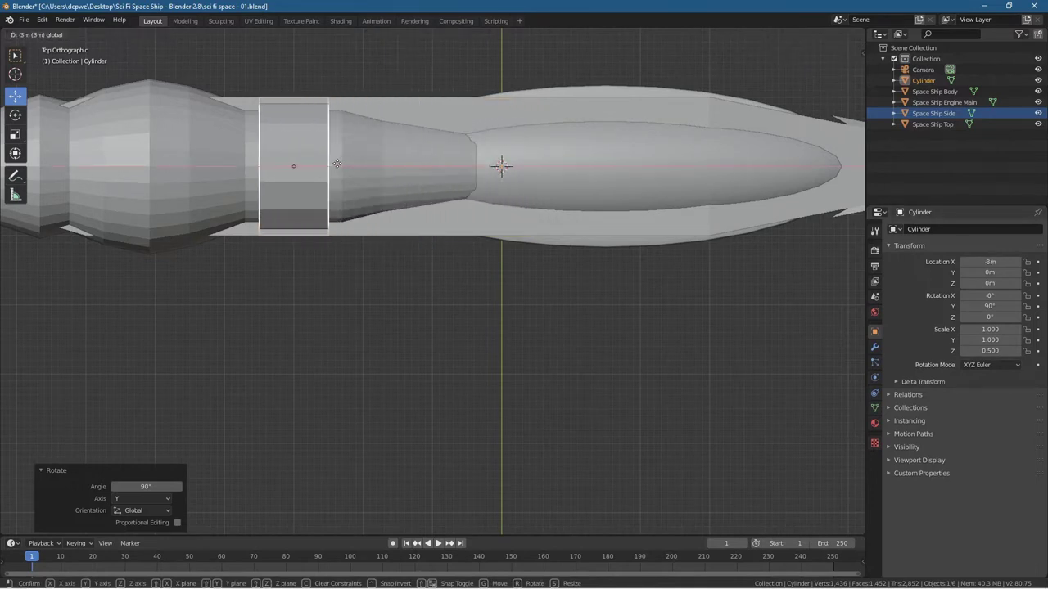
pyautogui.moveTo(336, 163); pyautogui.dragTo(337, 164)
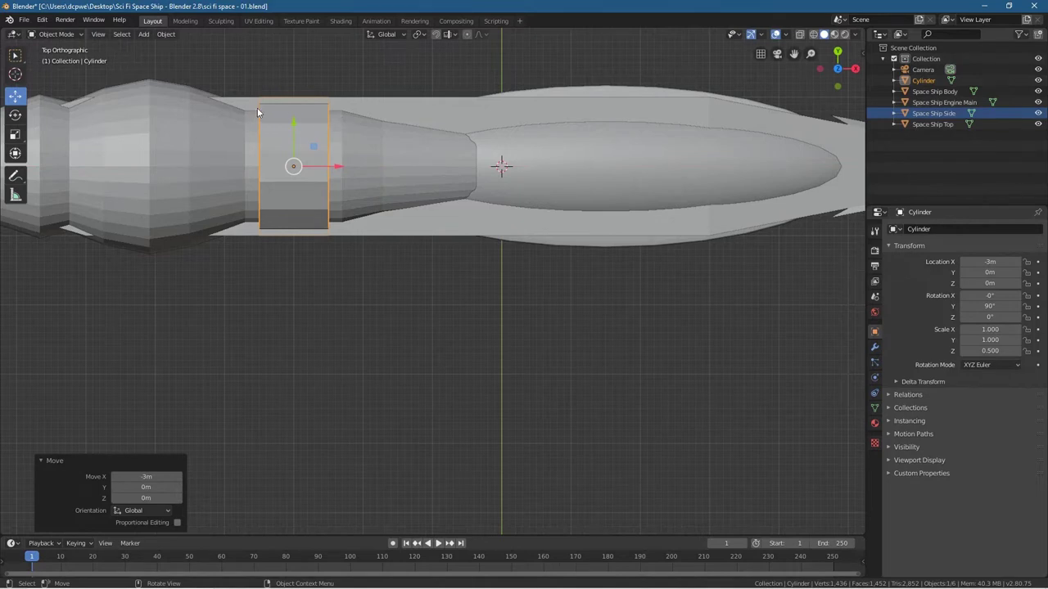
# Turn on X-ray display and set the cylinder's X and Y scale to 0.95
pyautogui.moveTo(305, 233); pyautogui.dragTo(324, 209, button='middle')
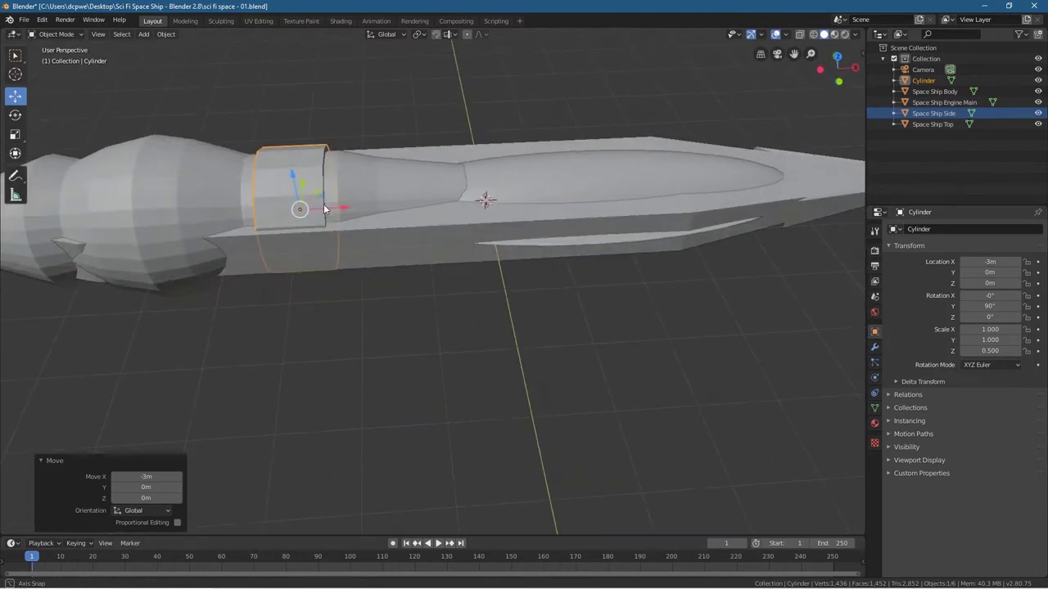
pyautogui.moveTo(324, 208)
pyautogui.mouseDown(button='middle')
pyautogui.moveTo(368, 251)
pyautogui.moveTo(432, 255)
pyautogui.moveTo(432, 235)
pyautogui.moveTo(329, 187)
pyautogui.moveTo(313, 162)
pyautogui.moveTo(308, 244)
pyautogui.moveTo(256, 318)
pyautogui.moveTo(442, 297)
pyautogui.mouseUp(button='middle')
pyautogui.hotkey('alt', 'z')
pyautogui.moveTo(749, 100); pyautogui.dragTo(250, 421, button='middle')
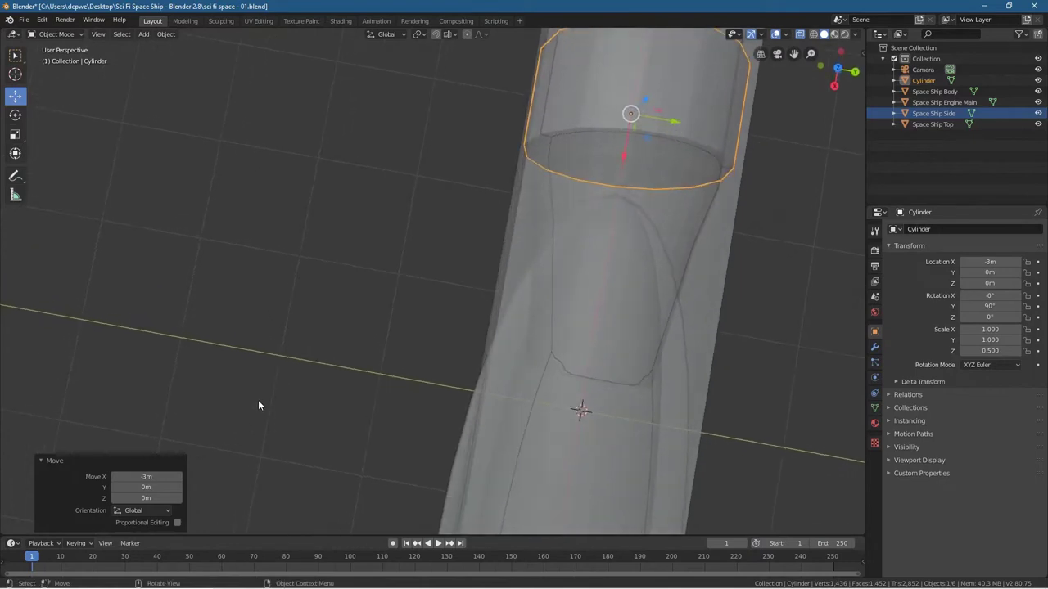
pyautogui.press('KP_7')
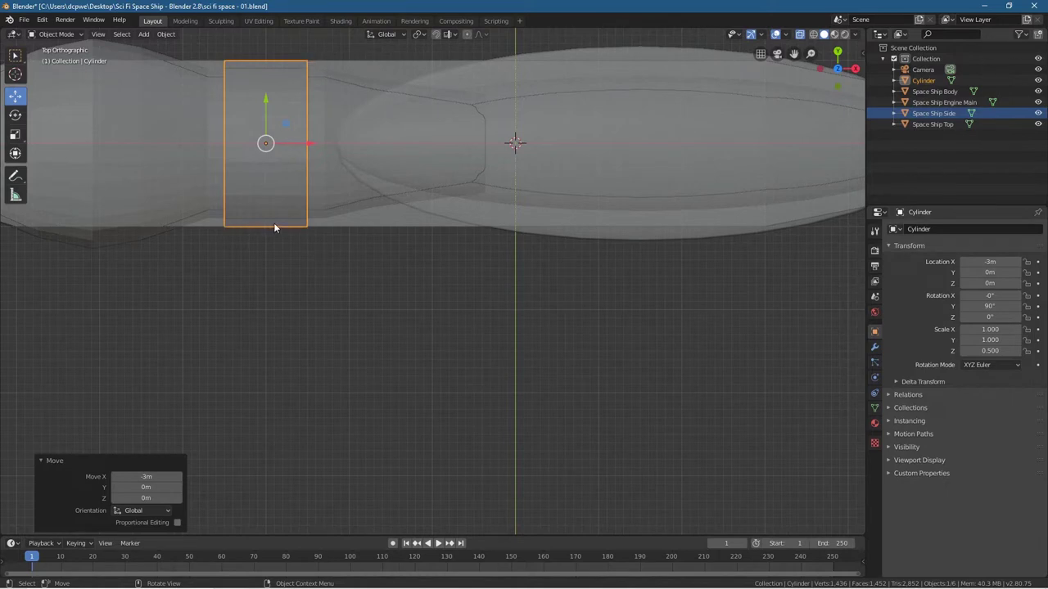
pyautogui.click(991, 339)
pyautogui.write('0')
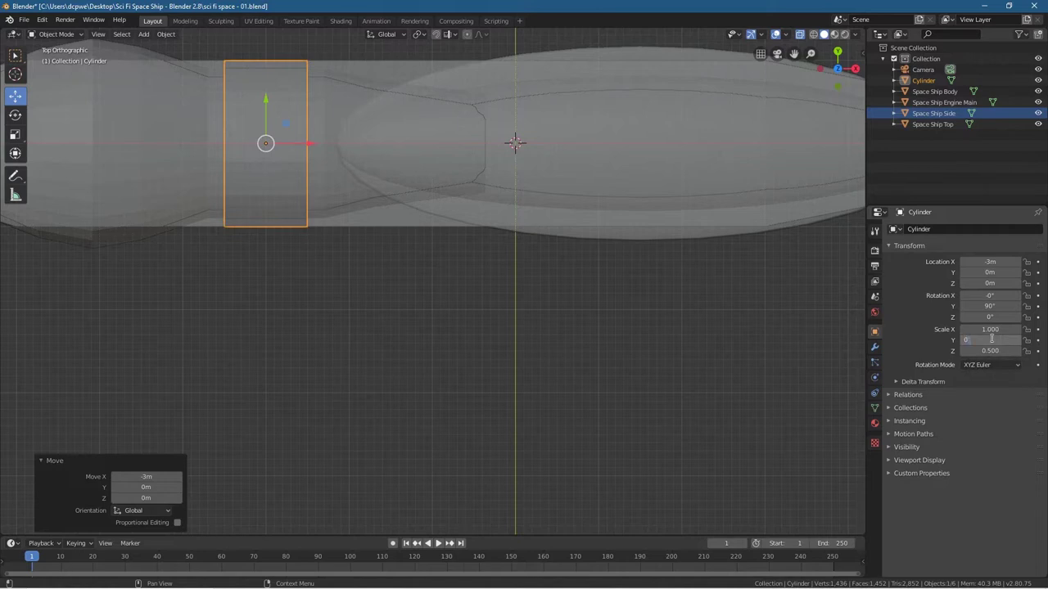
pyautogui.write('.95')
pyautogui.press('Return')
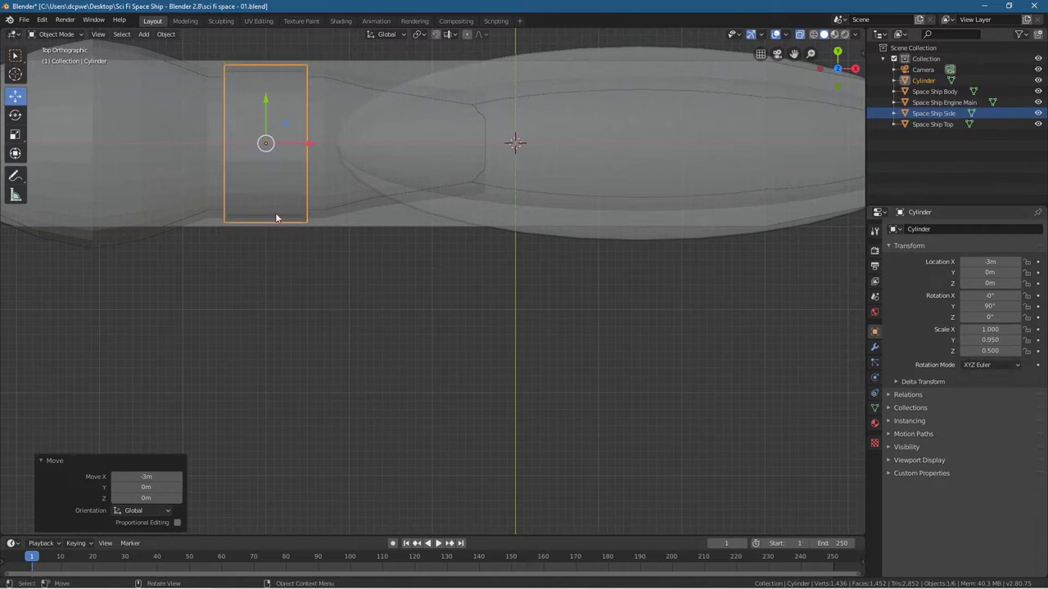
pyautogui.click(989, 329)
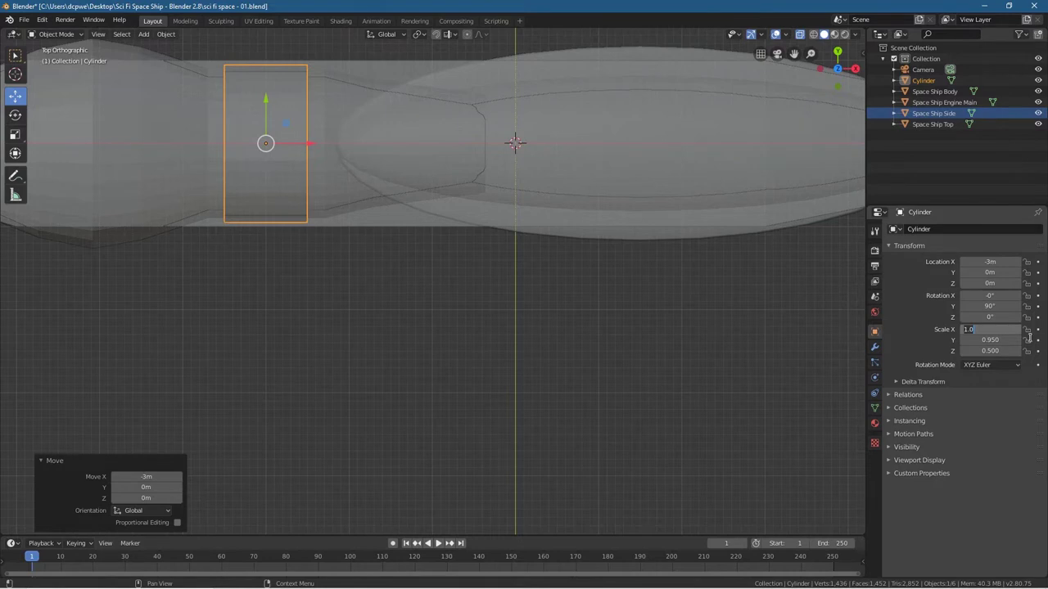
pyautogui.write('0.95')
pyautogui.press('Return')
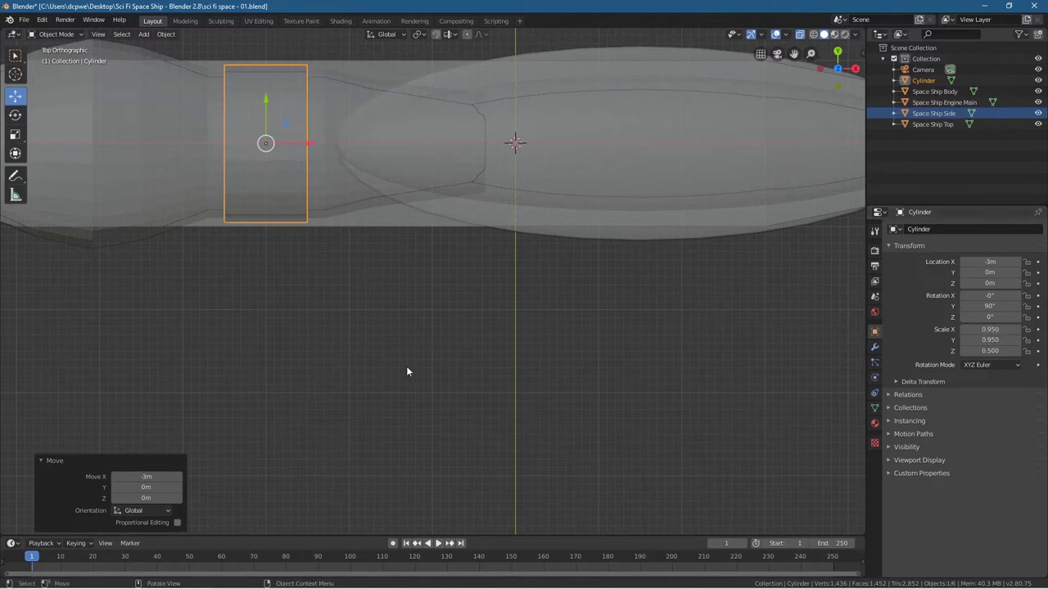
# Turn off X-ray display, reselect the cylinder and set its Z scale to 0.2
pyautogui.click(318, 334)
pyautogui.moveTo(318, 333); pyautogui.dragTo(293, 246, button='middle')
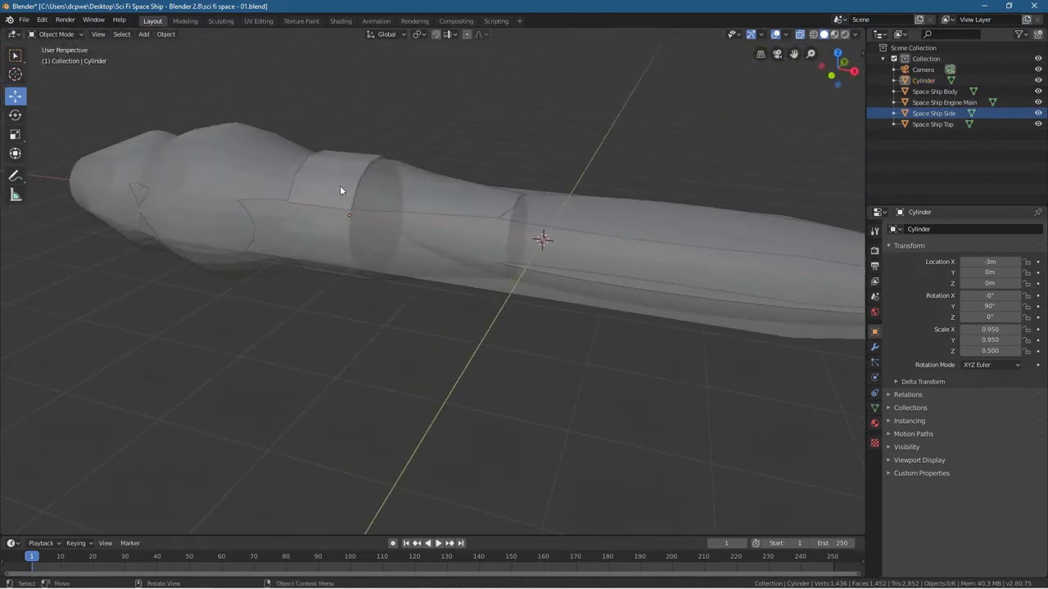
pyautogui.moveTo(316, 203); pyautogui.dragTo(276, 295, button='middle')
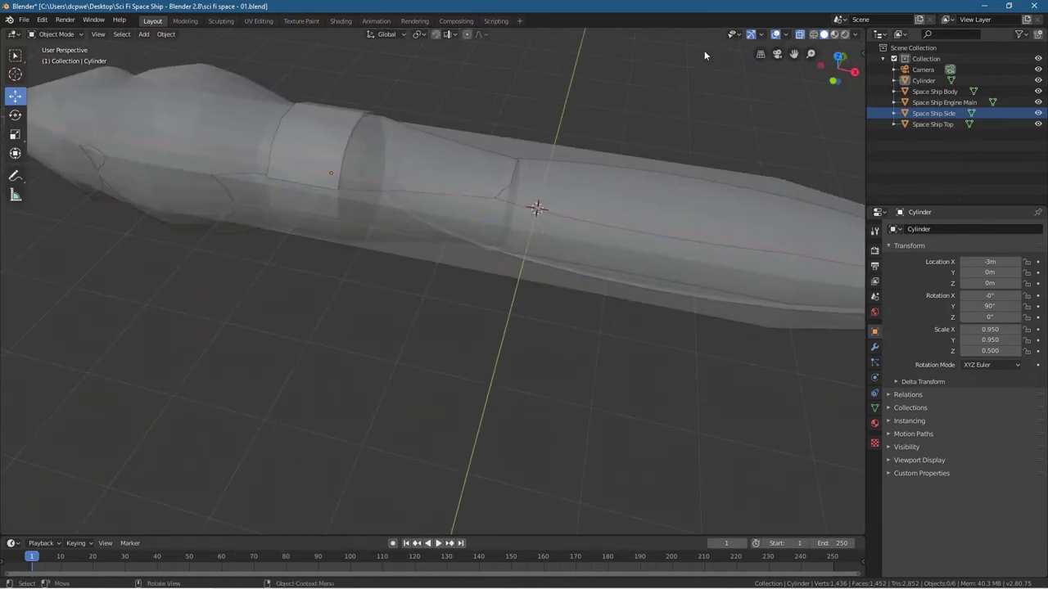
pyautogui.click(334, 123)
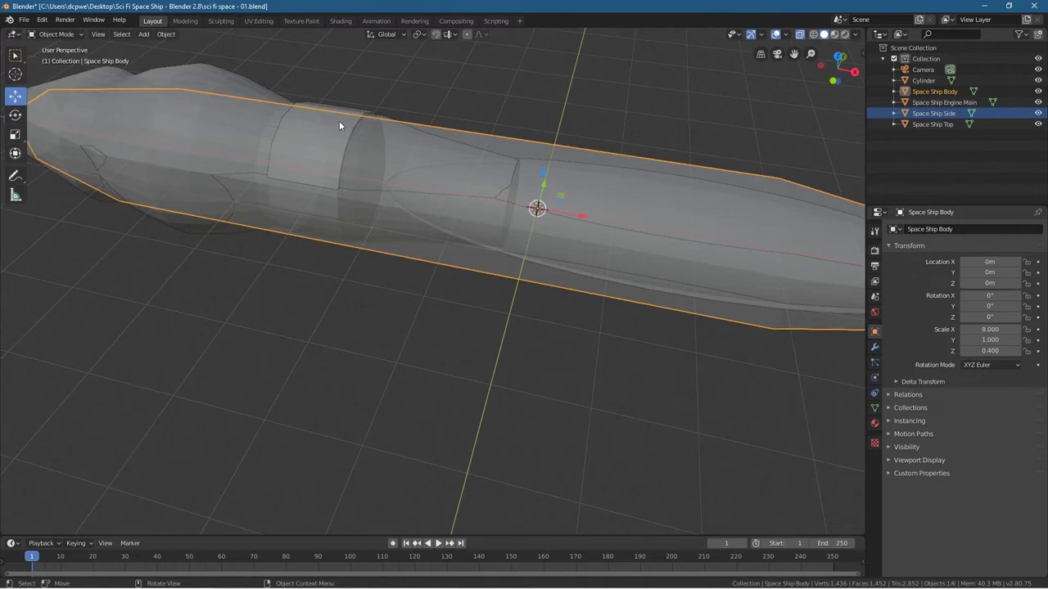
pyautogui.click(801, 35)
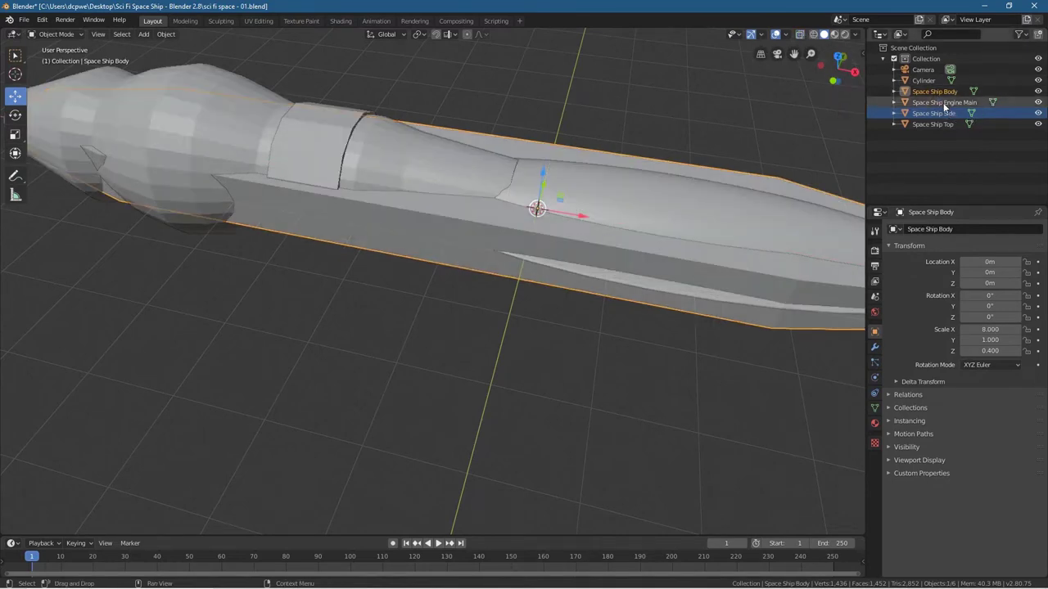
pyautogui.click(928, 80)
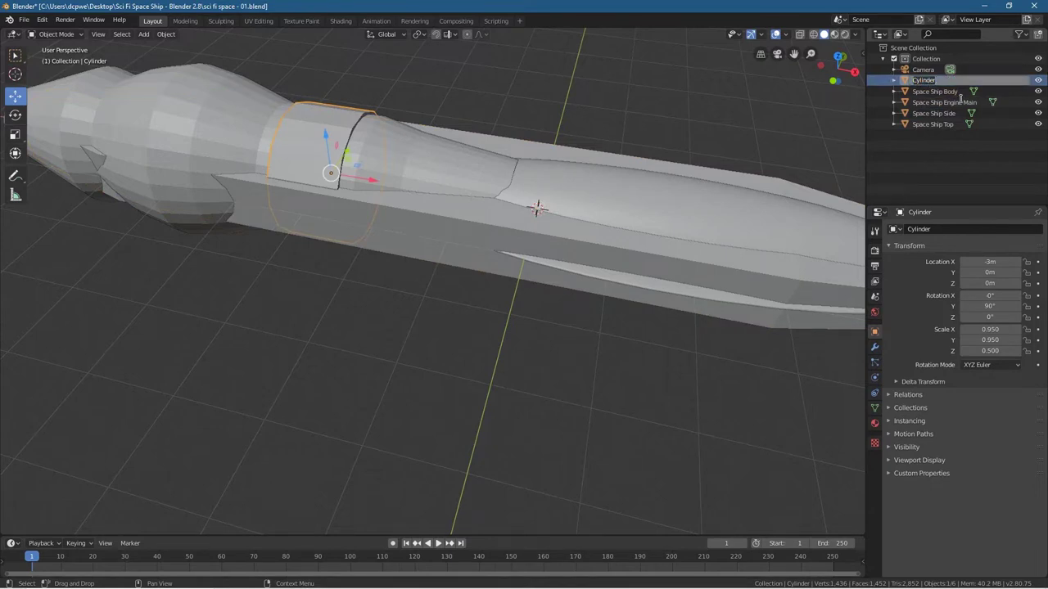
pyautogui.click(1019, 350)
pyautogui.write('0.5')
pyautogui.press('BackSpace')
pyautogui.write('2')
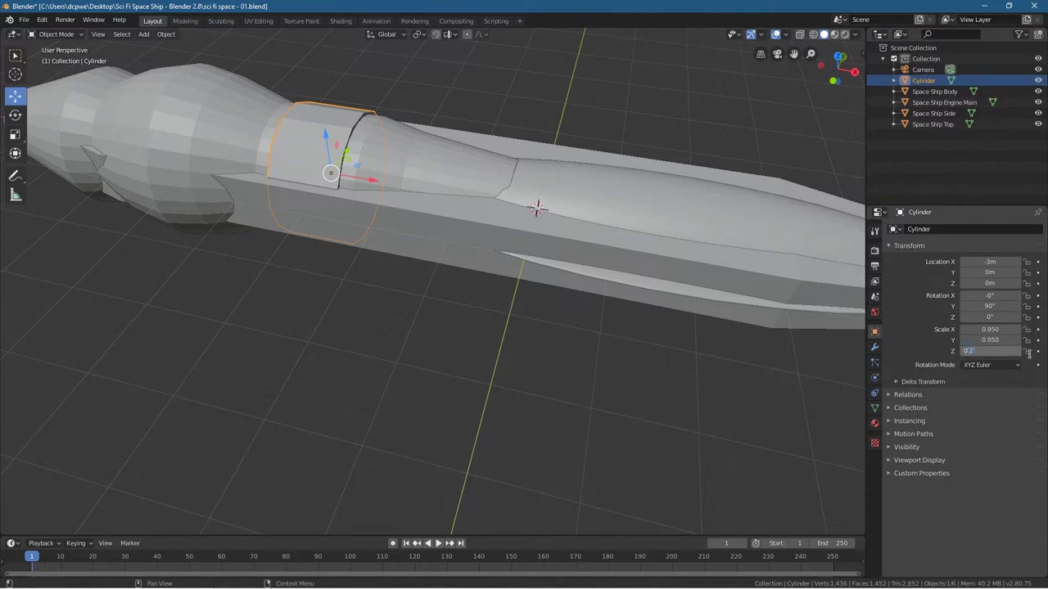
pyautogui.press('Return')
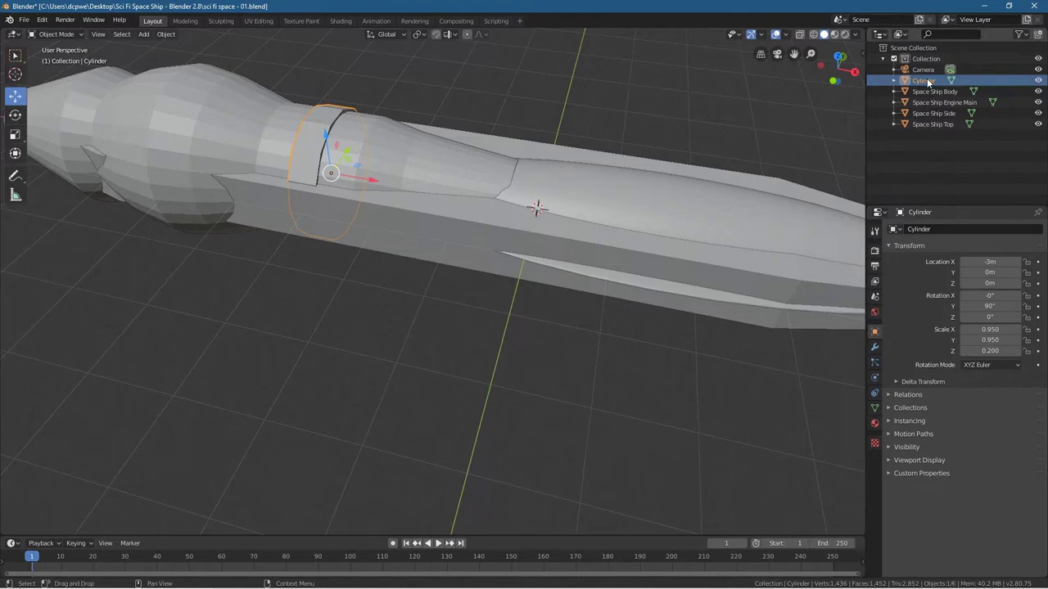
# Rename the cylinder as "Space Ship Engine Seg 1" and save the file
pyautogui.moveTo(945, 105); pyautogui.dragTo(934, 81)
pyautogui.hotkey('ctrl', 'BackSpace')
pyautogui.write('Space Ship Engine Seg 2')
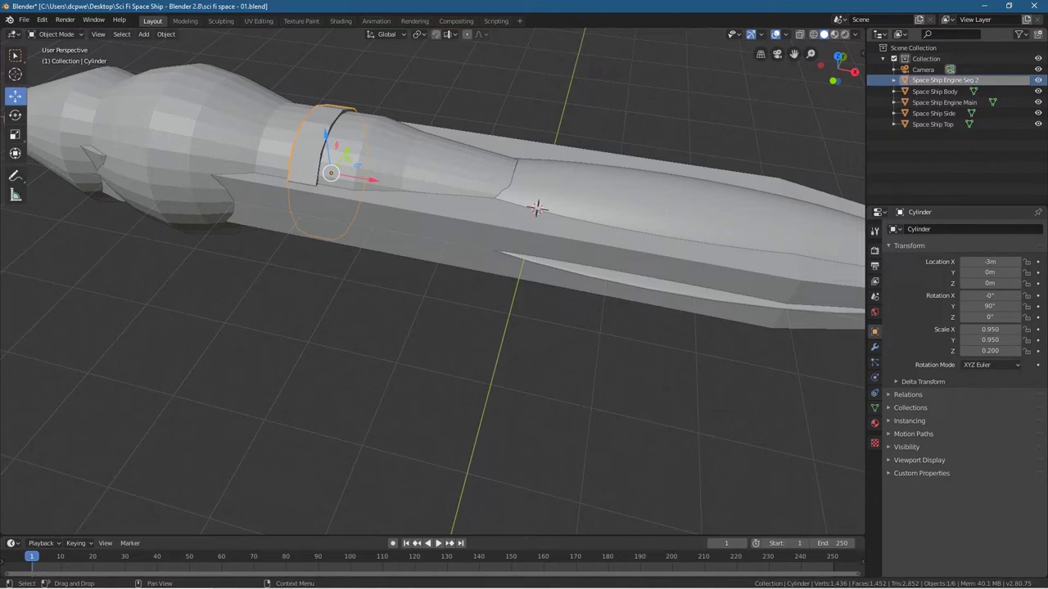
pyautogui.press('Return')
pyautogui.press('F2')
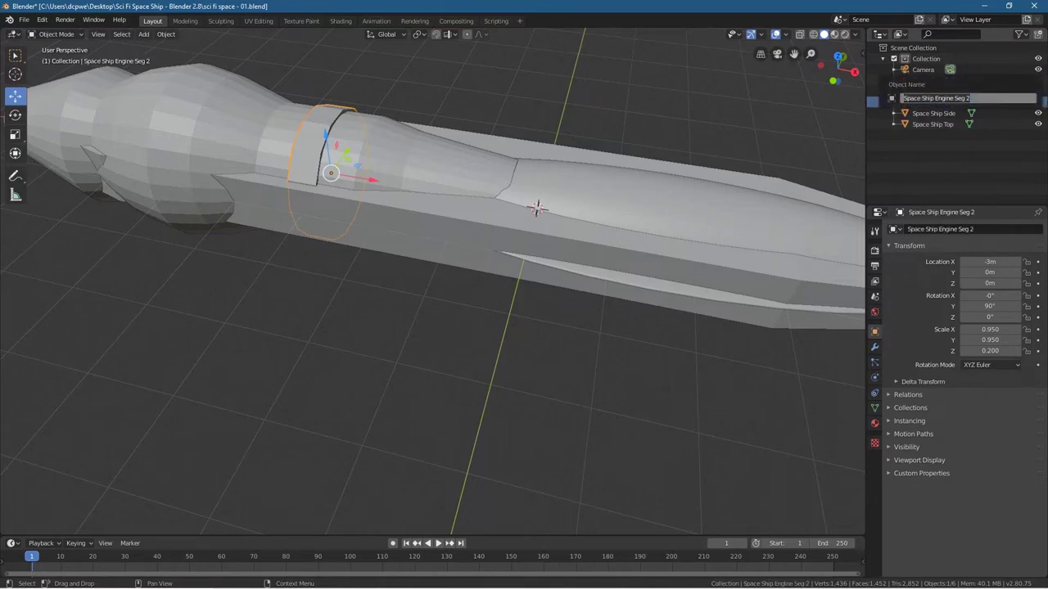
pyautogui.press('End')
pyautogui.press('BackSpace')
pyautogui.write('1')
pyautogui.press('Return')
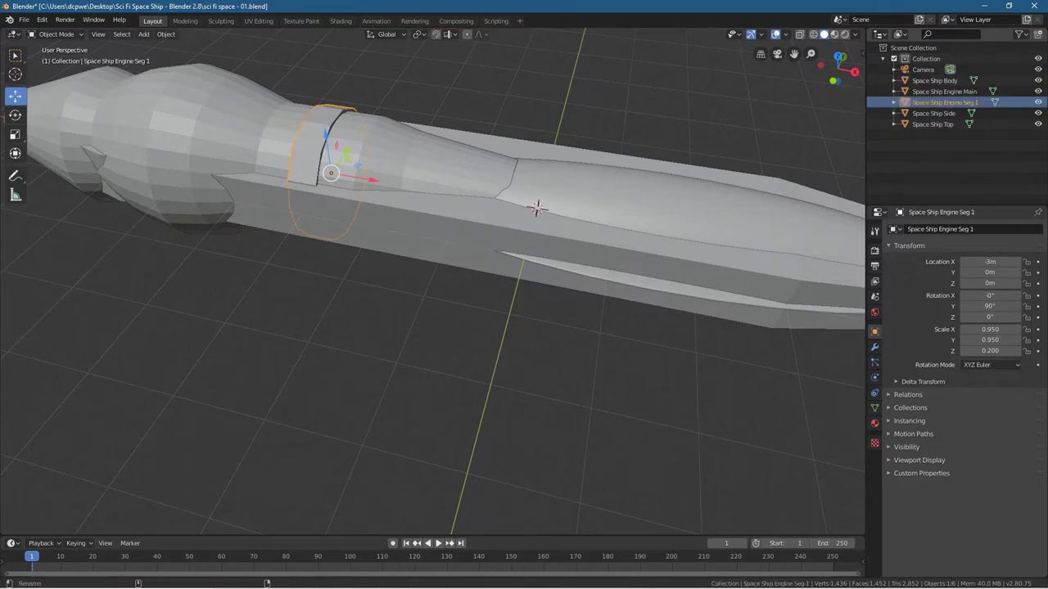
pyautogui.hotkey('ctrl', 's')
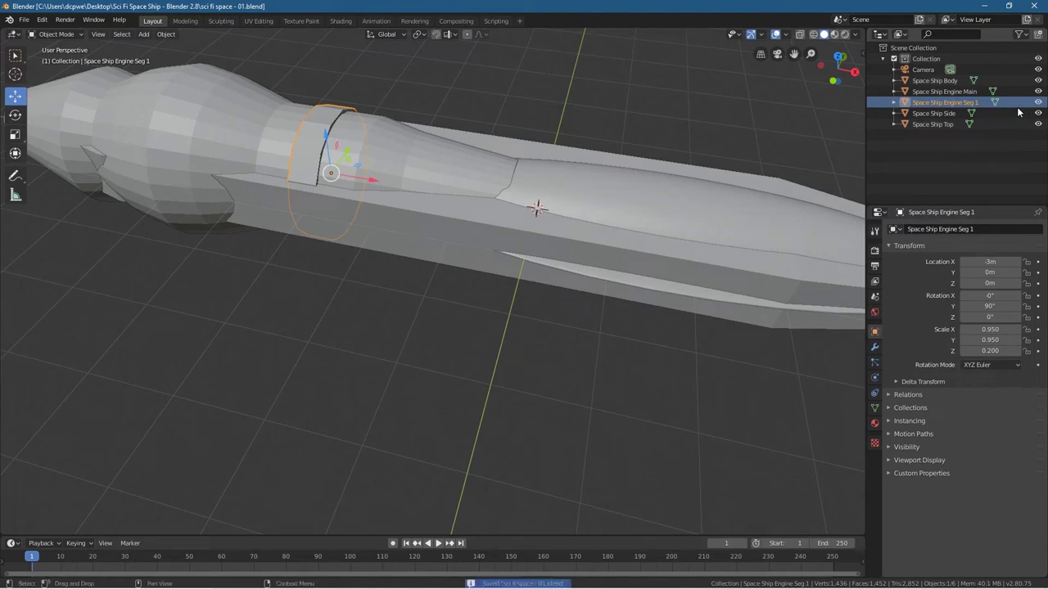
# Enter Edit Mode on the engine segment with X-ray on and select only its end face towards the ship's nose
pyautogui.click(312, 144)
pyautogui.click(44, 34)
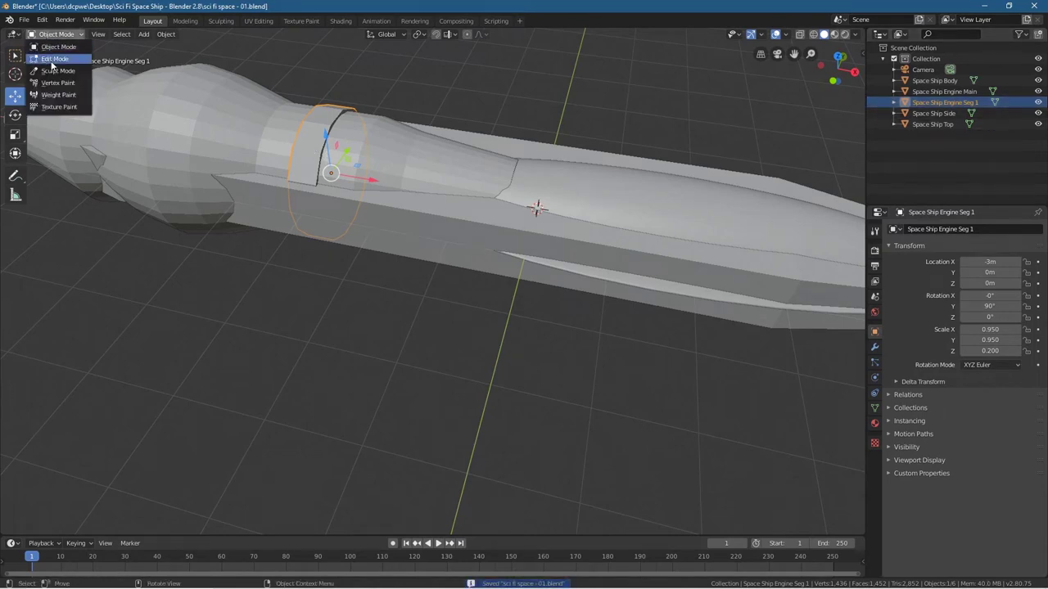
pyautogui.click(53, 63)
pyautogui.moveTo(308, 245)
pyautogui.mouseDown(button='middle')
pyautogui.moveTo(332, 258)
pyautogui.moveTo(297, 245)
pyautogui.mouseUp(button='middle')
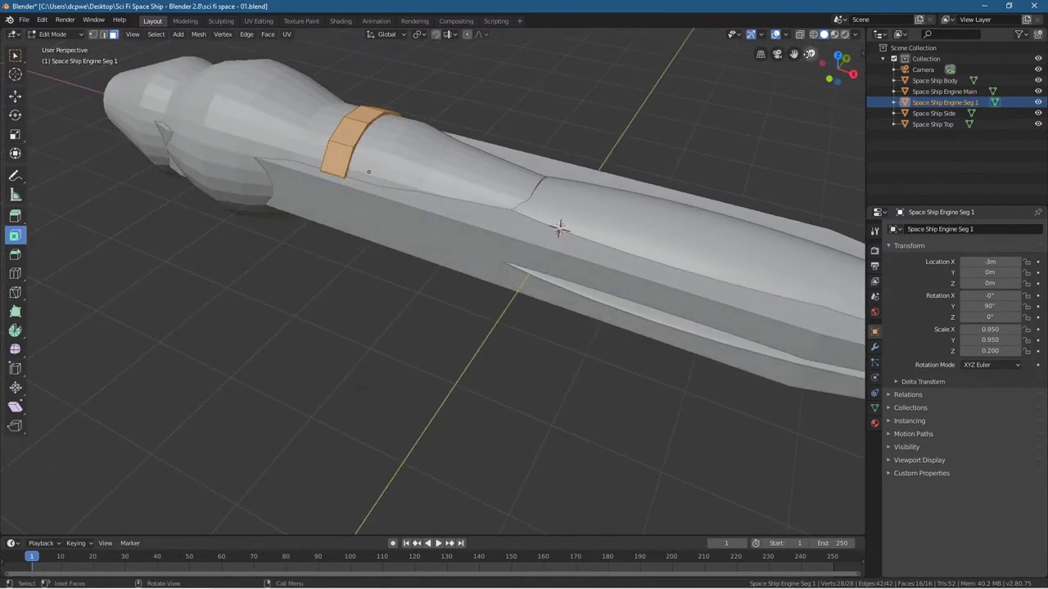
pyautogui.click(801, 36)
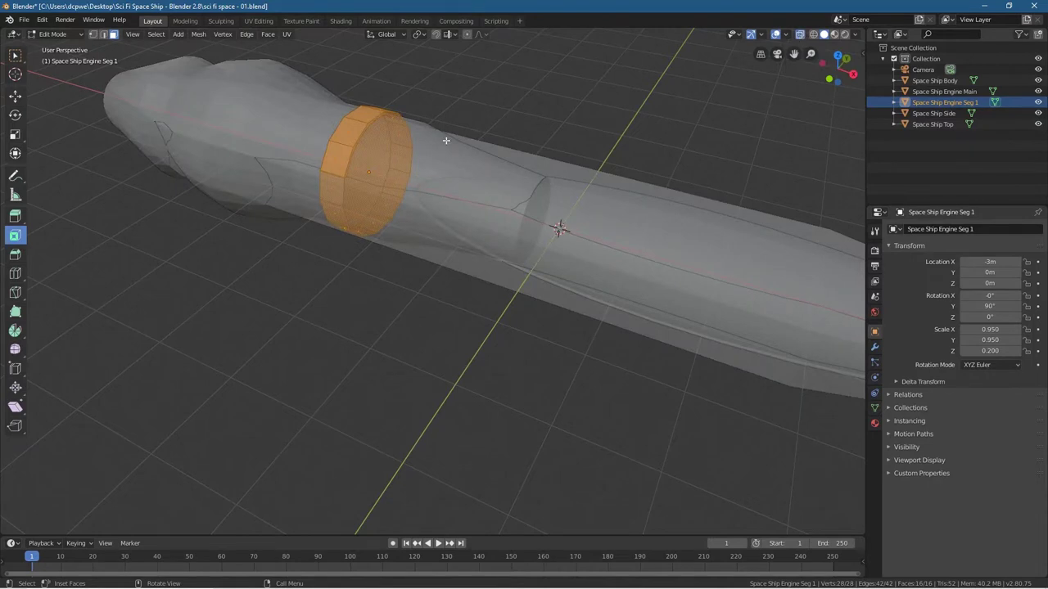
pyautogui.hotkey('alt', 'a')
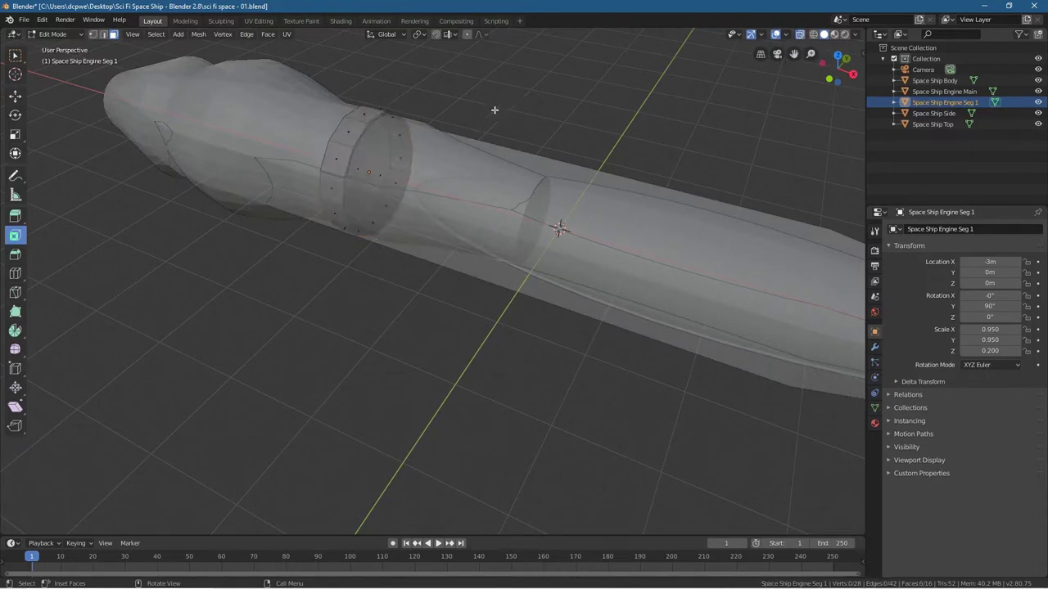
pyautogui.click(372, 154)
# Extrude the selected end face of the engine segment by about 0.186 m along its normal
pyautogui.moveTo(377, 172); pyautogui.dragTo(284, 131, button='middle')
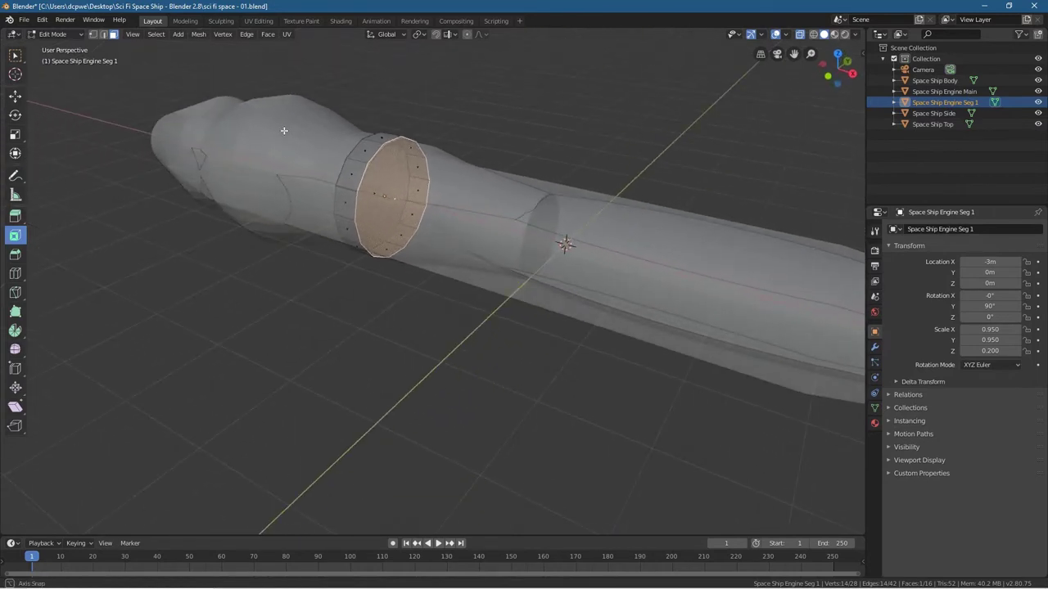
pyautogui.moveTo(440, 202); pyautogui.dragTo(417, 211, button='middle')
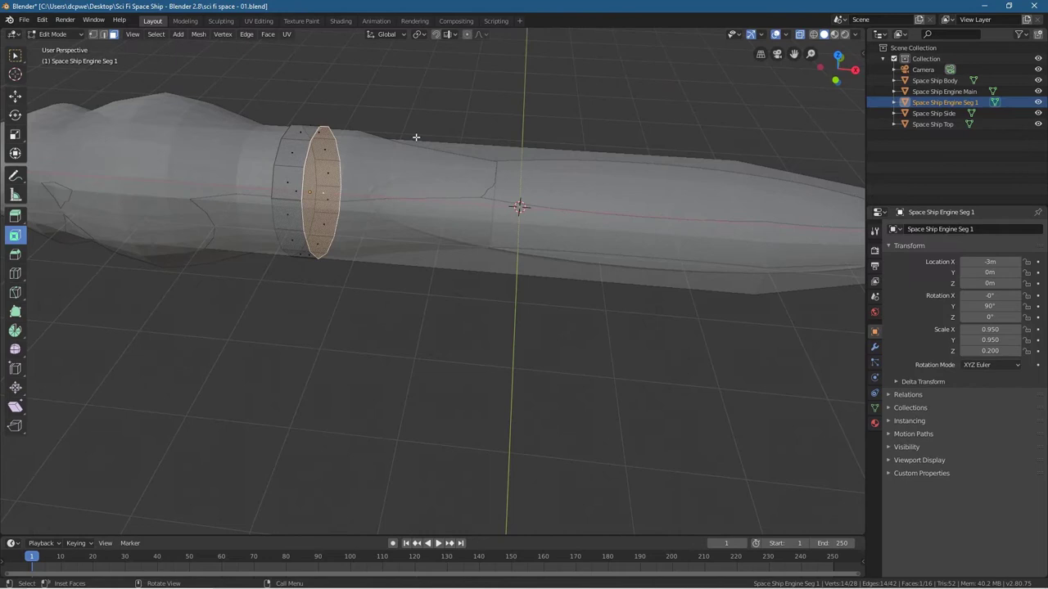
pyautogui.press('e')
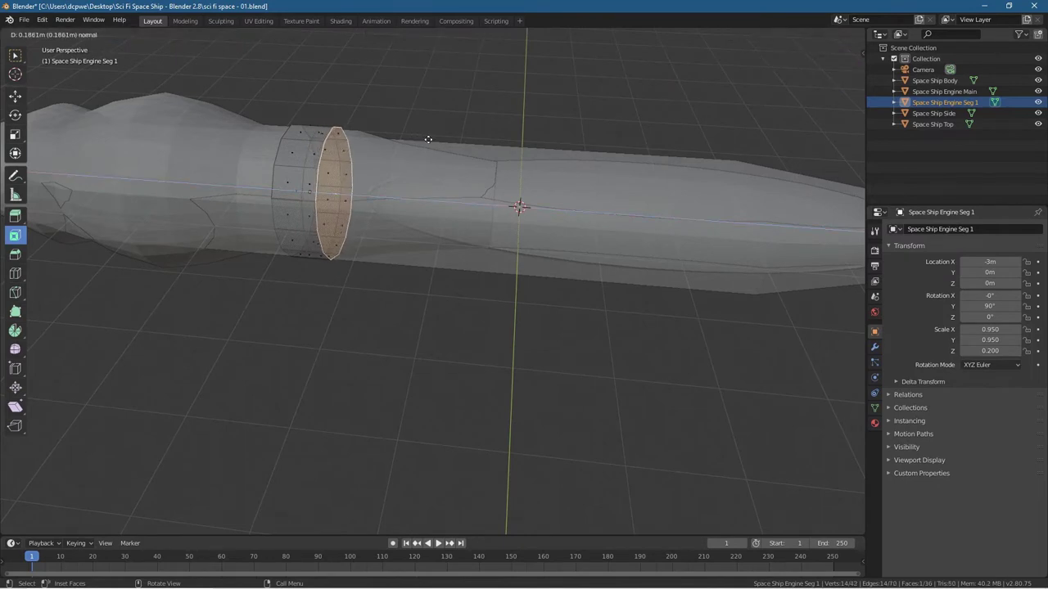
pyautogui.click(429, 139)
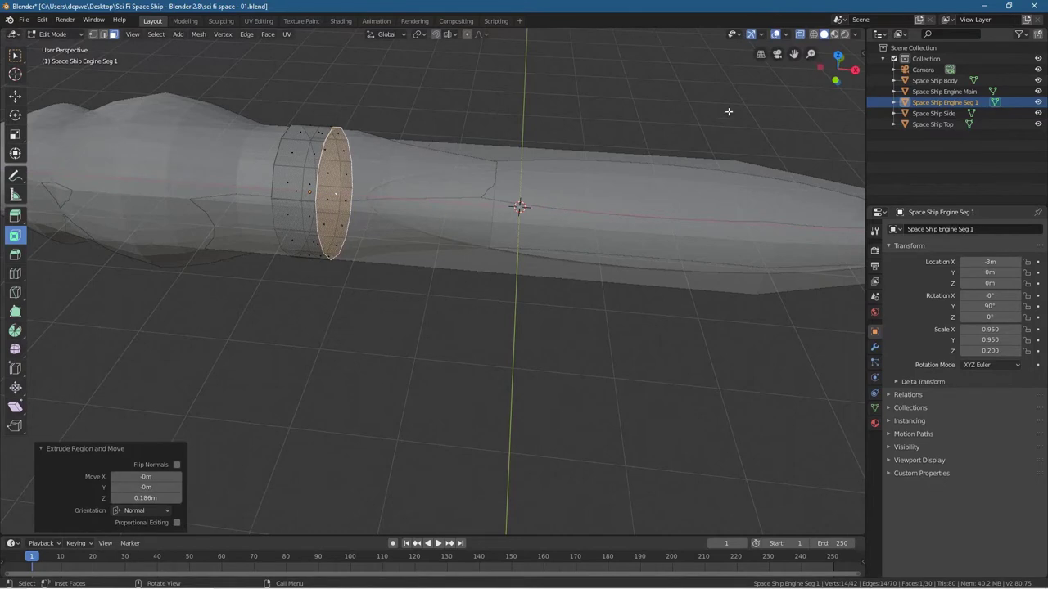
# Turn off X-ray display, hide the ship body and main engine, and deselect the engine segment's end face
pyautogui.click(801, 34)
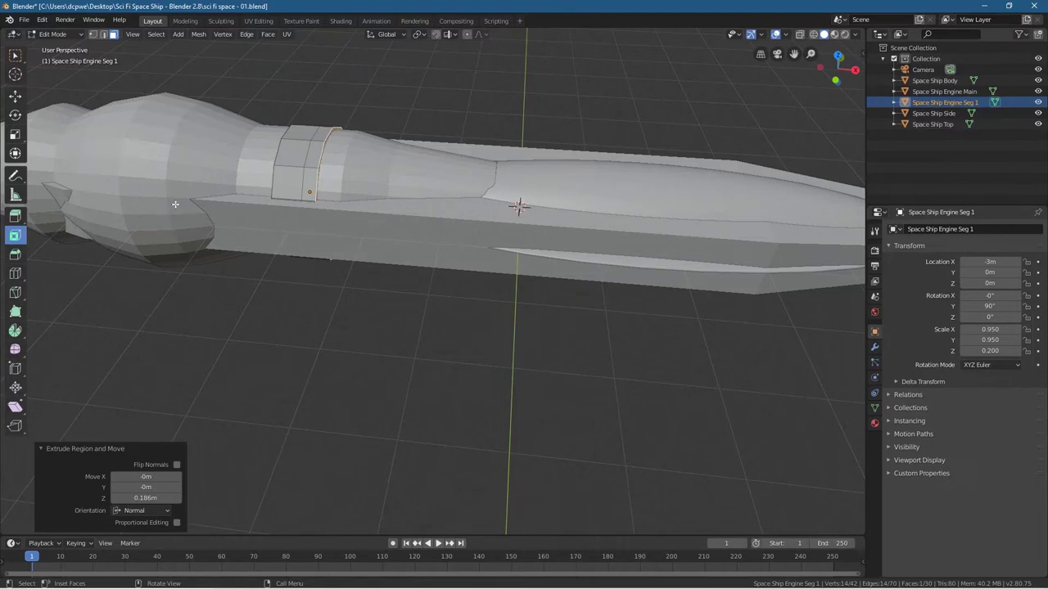
pyautogui.click(1039, 81)
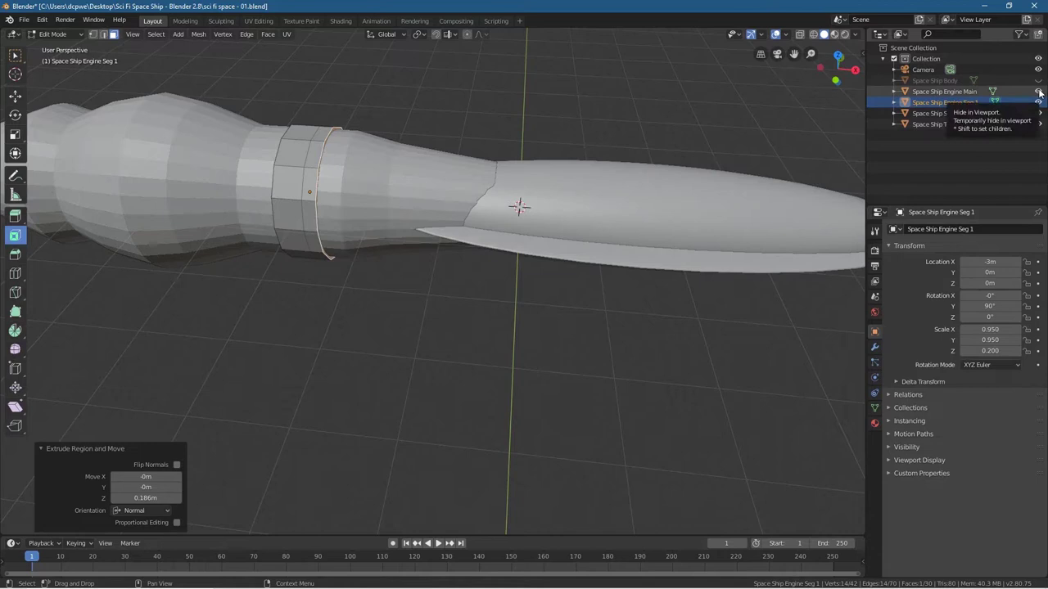
pyautogui.click(1039, 92)
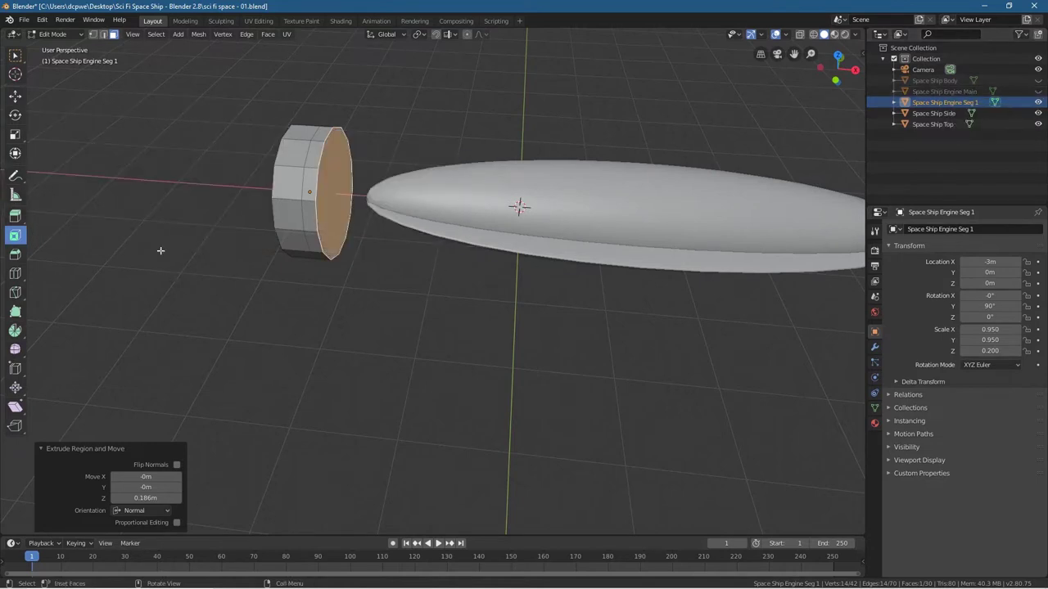
pyautogui.click(331, 294)
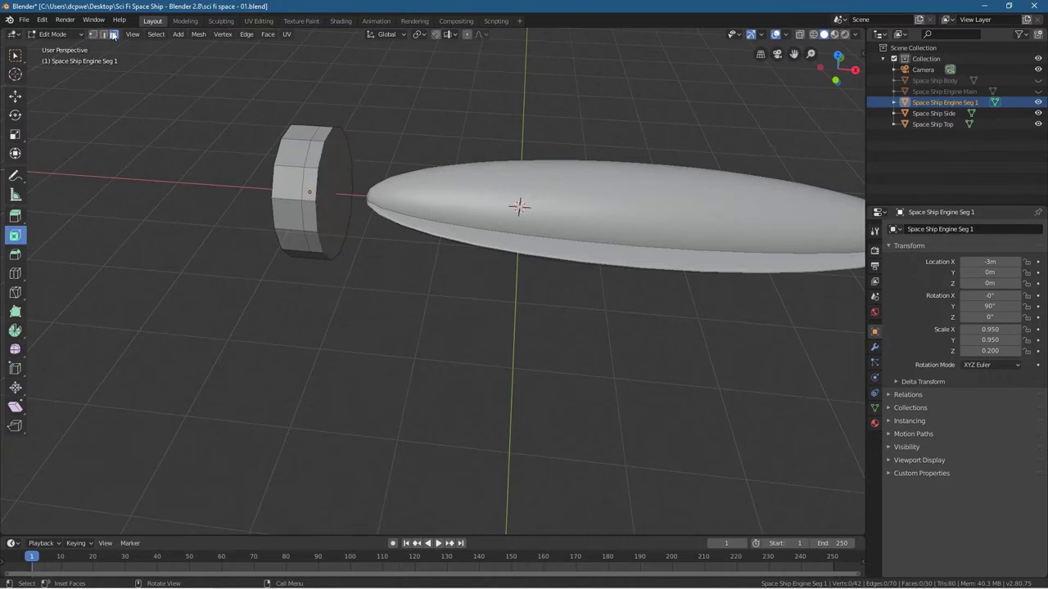
# Select seven alternating outer faces around the engine segment's newly extruded band, skipping every other face
pyautogui.click(15, 96)
pyautogui.moveTo(338, 264); pyautogui.dragTo(473, 210, button='middle')
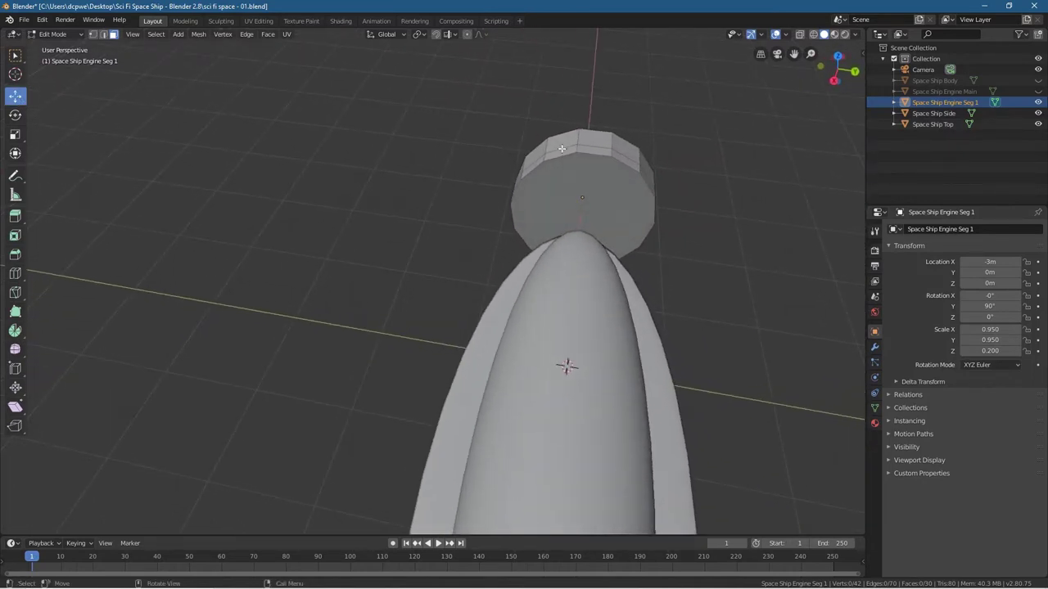
pyautogui.click(561, 148)
pyautogui.click(562, 148)
pyautogui.moveTo(552, 153); pyautogui.dragTo(517, 458, button='middle')
pyautogui.click(379, 264)
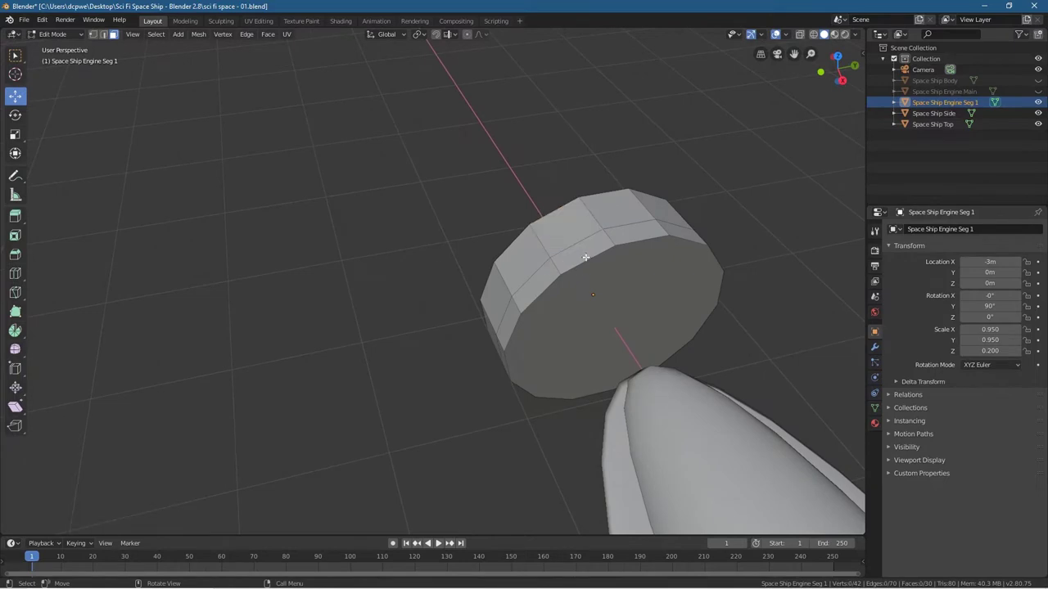
pyautogui.click(582, 253)
pyautogui.click(16, 55)
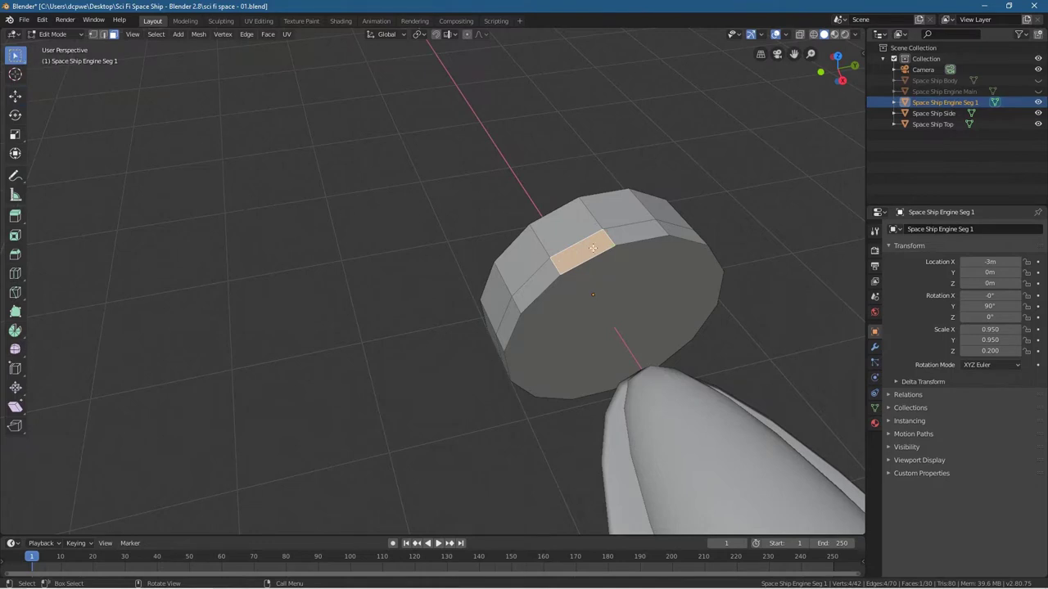
pyautogui.moveTo(704, 285); pyautogui.dragTo(538, 203, button='middle')
pyautogui.keyDown('shift'); pyautogui.click(547, 294); pyautogui.keyUp('shift')
pyautogui.keyDown('shift'); pyautogui.click(563, 296); pyautogui.keyUp('shift')
pyautogui.moveTo(563, 297); pyautogui.dragTo(559, 212, button='middle')
pyautogui.keyDown('shift'); pyautogui.click(555, 264); pyautogui.keyUp('shift')
pyautogui.moveTo(534, 334); pyautogui.dragTo(489, 243, button='middle')
pyautogui.keyDown('shift'); pyautogui.click(505, 296); pyautogui.keyUp('shift')
pyautogui.keyDown('shift'); pyautogui.click(487, 253); pyautogui.keyUp('shift')
pyautogui.keyDown('shift'); pyautogui.click(491, 239); pyautogui.keyUp('shift')
pyautogui.moveTo(423, 172); pyautogui.dragTo(406, 296, button='middle')
pyautogui.press('g')
pyautogui.press('z')
pyautogui.press('z')
pyautogui.press('Escape')
pyautogui.press('s')
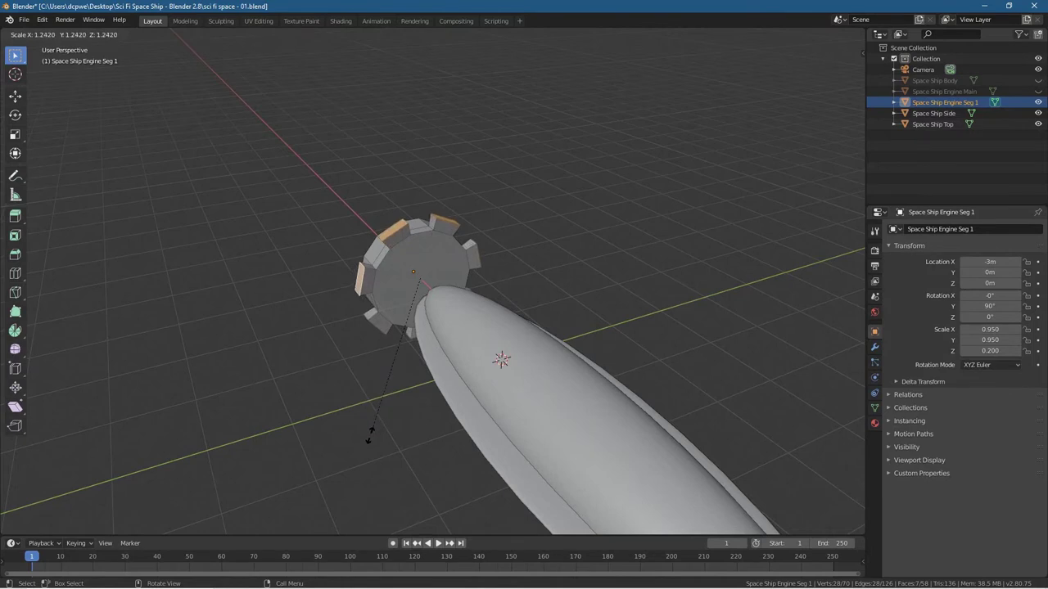
pyautogui.press('Escape')
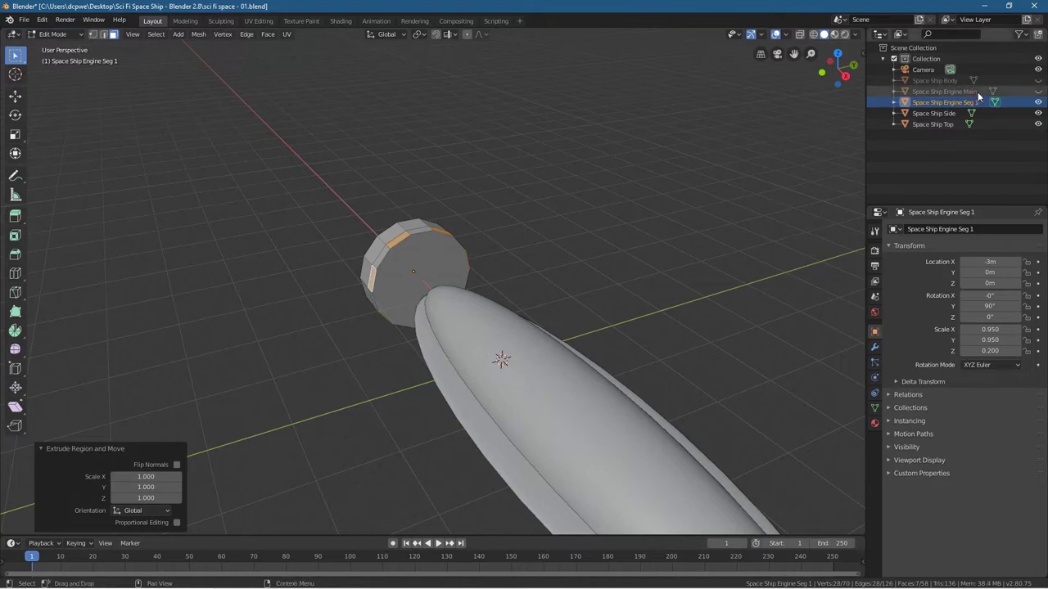
# Show the main engine and the ship body again and check how the segment sits around the engine
pyautogui.click(1036, 92)
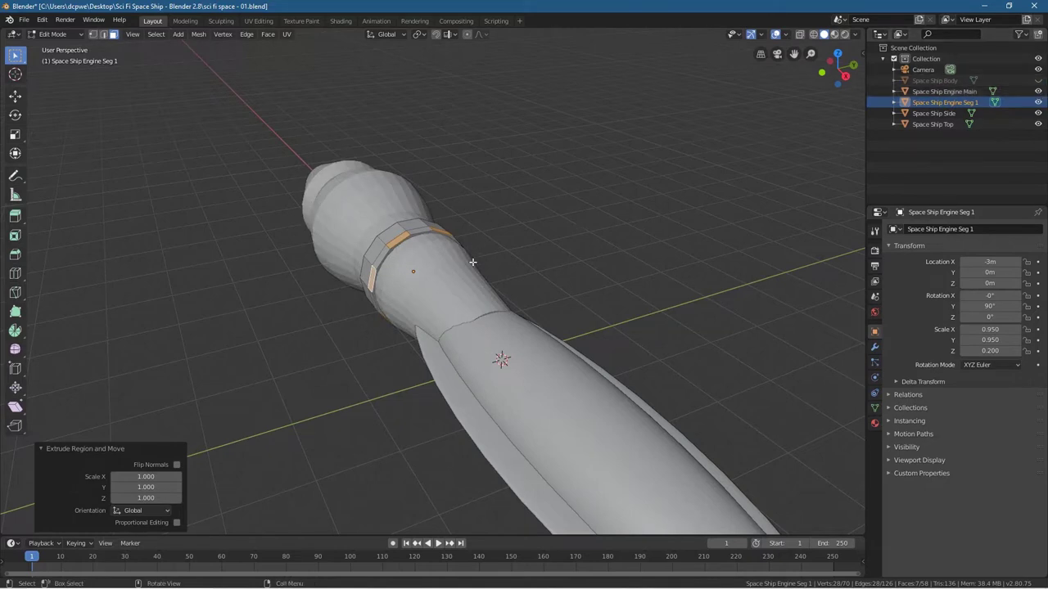
pyautogui.moveTo(328, 371); pyautogui.dragTo(397, 368, button='middle')
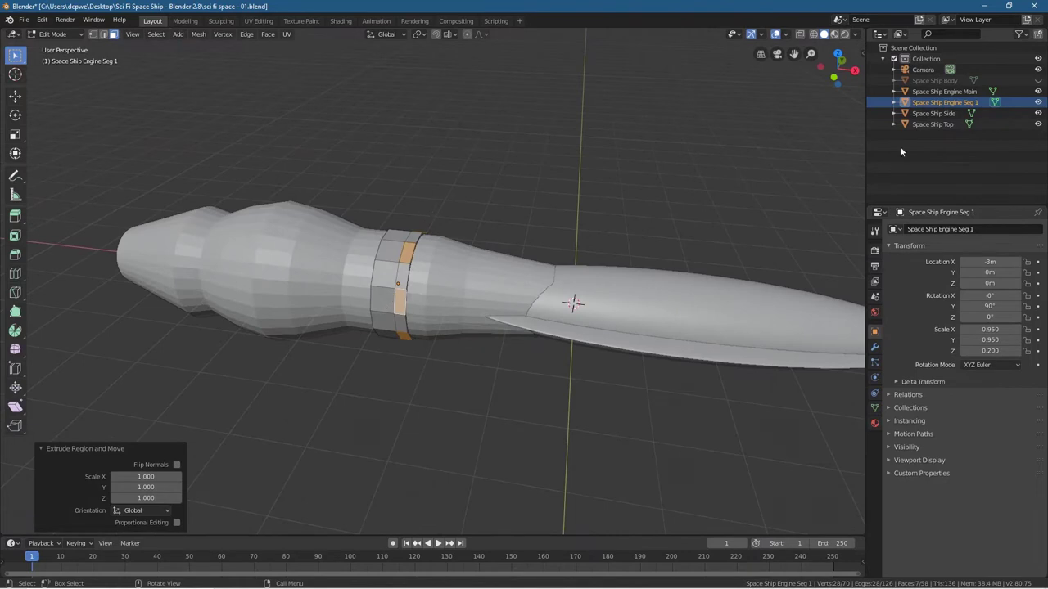
pyautogui.click(1038, 80)
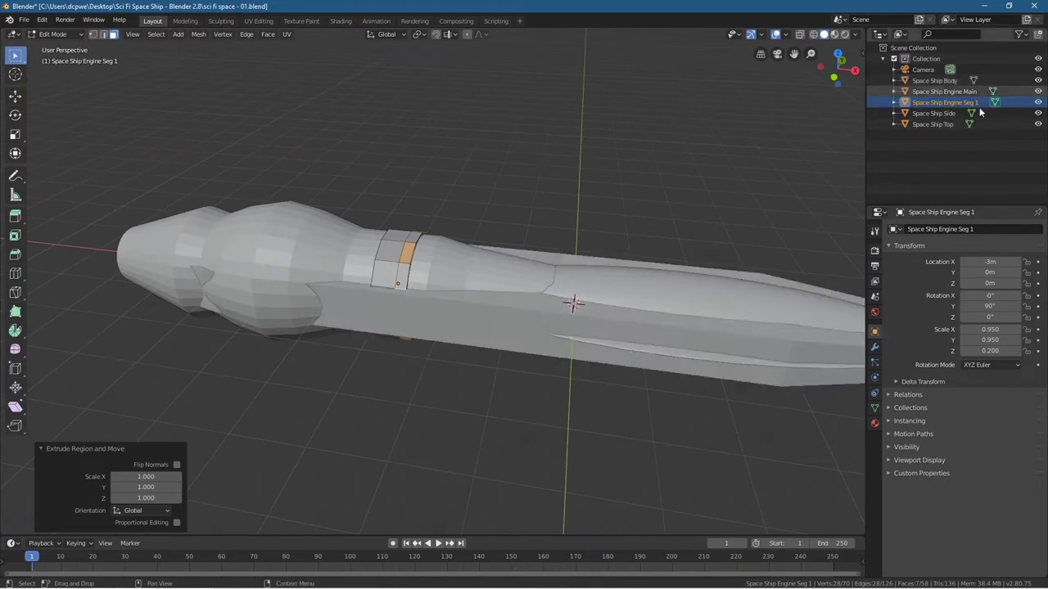
pyautogui.moveTo(403, 359); pyautogui.dragTo(379, 305, button='middle')
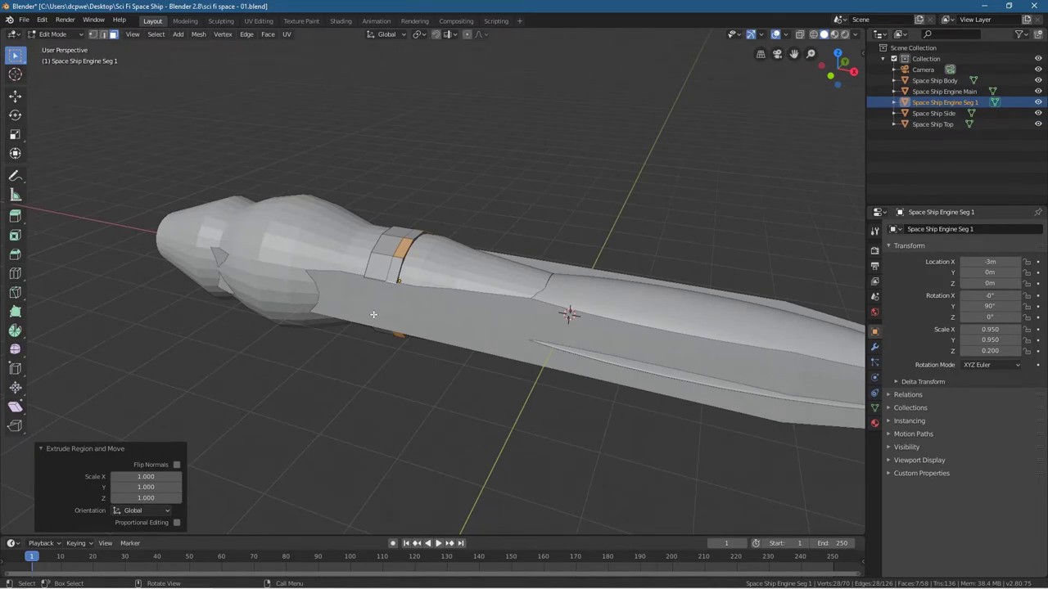
pyautogui.moveTo(395, 392); pyautogui.dragTo(409, 305, button='middle')
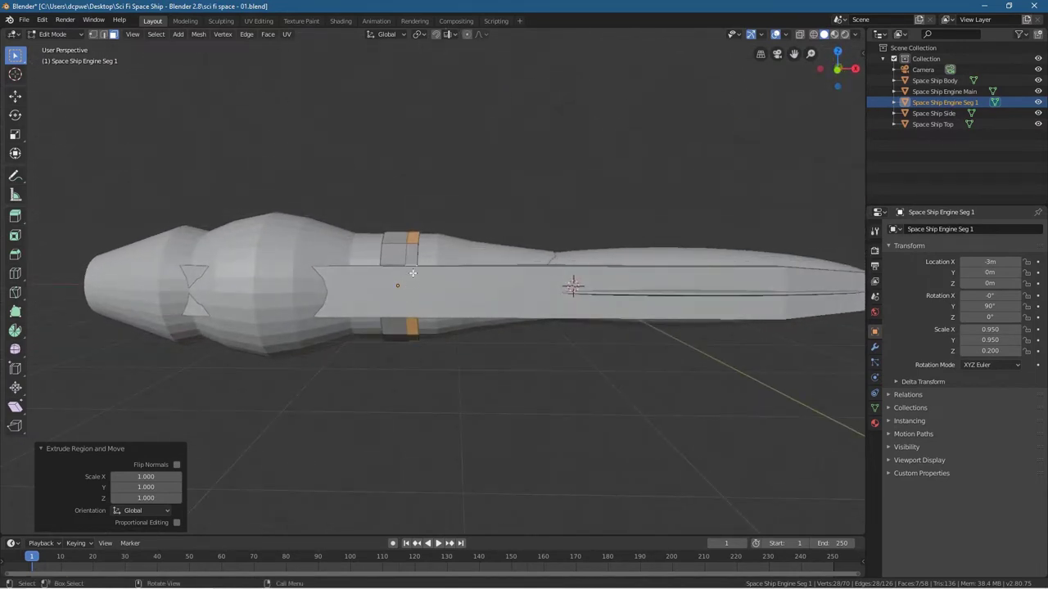
pyautogui.moveTo(412, 273); pyautogui.dragTo(356, 420, button='middle')
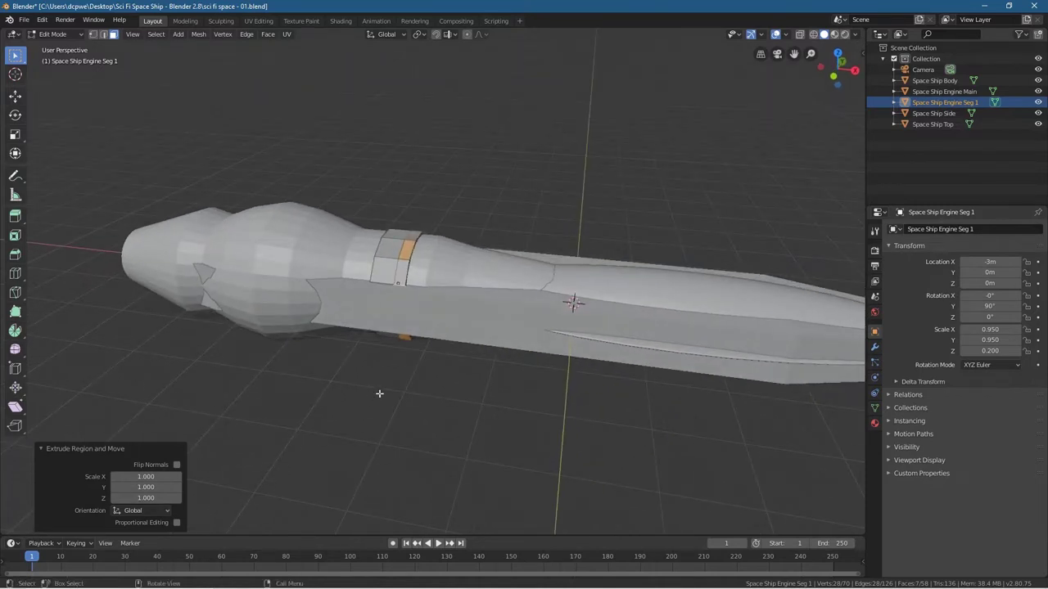
# Extrude the seven selected faces and scale them outwards so they form raised blocks around the engine ring
pyautogui.press('e')
pyautogui.press('s')
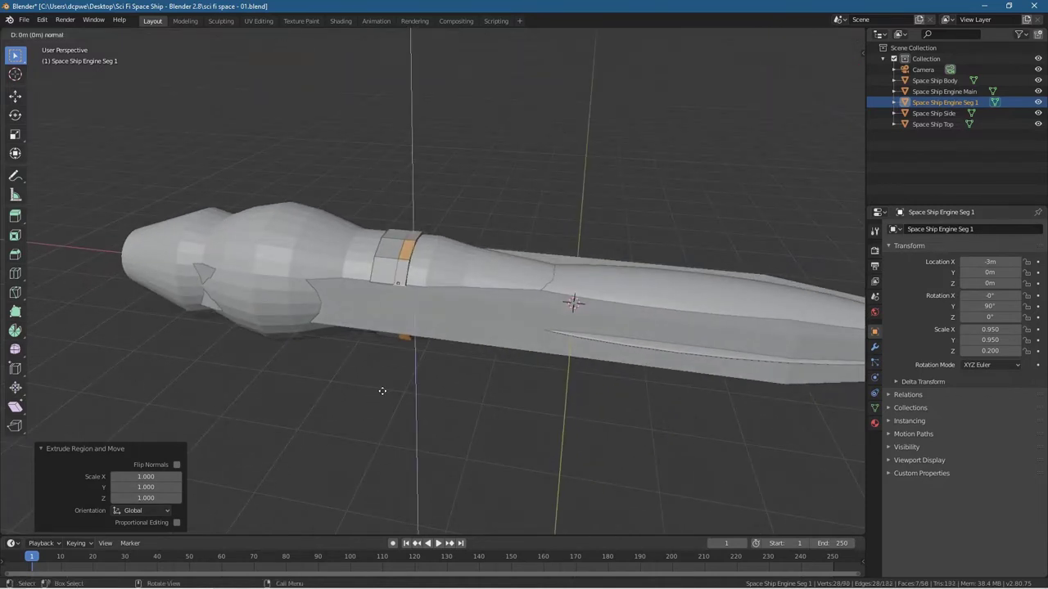
pyautogui.click(486, 411)
# Select only the nose-facing faces of all seven raised blocks around the engine segment
pyautogui.moveTo(486, 415); pyautogui.dragTo(332, 375, button='middle')
pyautogui.moveTo(384, 256); pyautogui.dragTo(435, 249, button='middle')
pyautogui.click(394, 225)
pyautogui.keyDown('shift'); pyautogui.click(452, 228); pyautogui.keyUp('shift')
pyautogui.keyDown('shift'); pyautogui.click(494, 275); pyautogui.keyUp('shift')
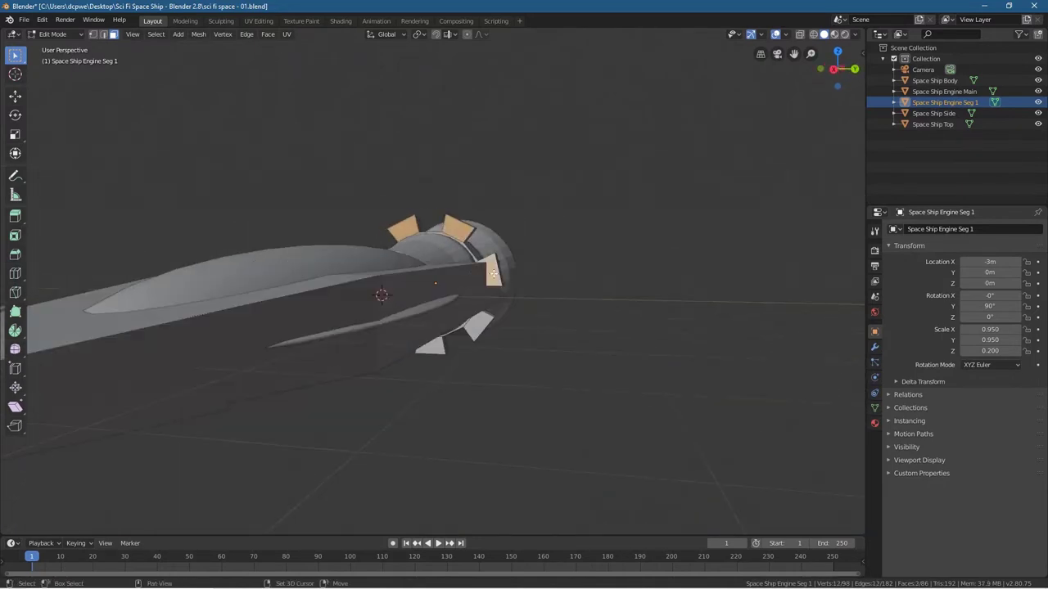
pyautogui.keyDown('shift'); pyautogui.click(477, 330); pyautogui.keyUp('shift')
pyautogui.keyDown('shift'); pyautogui.click(434, 350); pyautogui.keyUp('shift')
pyautogui.moveTo(434, 350); pyautogui.dragTo(406, 335, button='middle')
pyautogui.keyDown('shift'); pyautogui.click(381, 328); pyautogui.keyUp('shift')
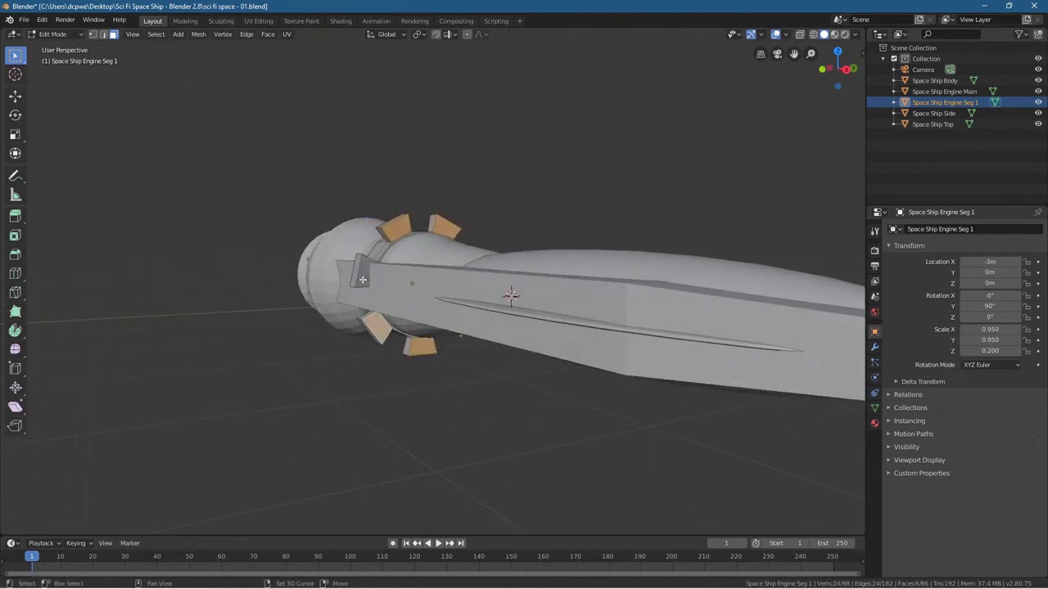
pyautogui.keyDown('shift'); pyautogui.click(362, 271); pyautogui.keyUp('shift')
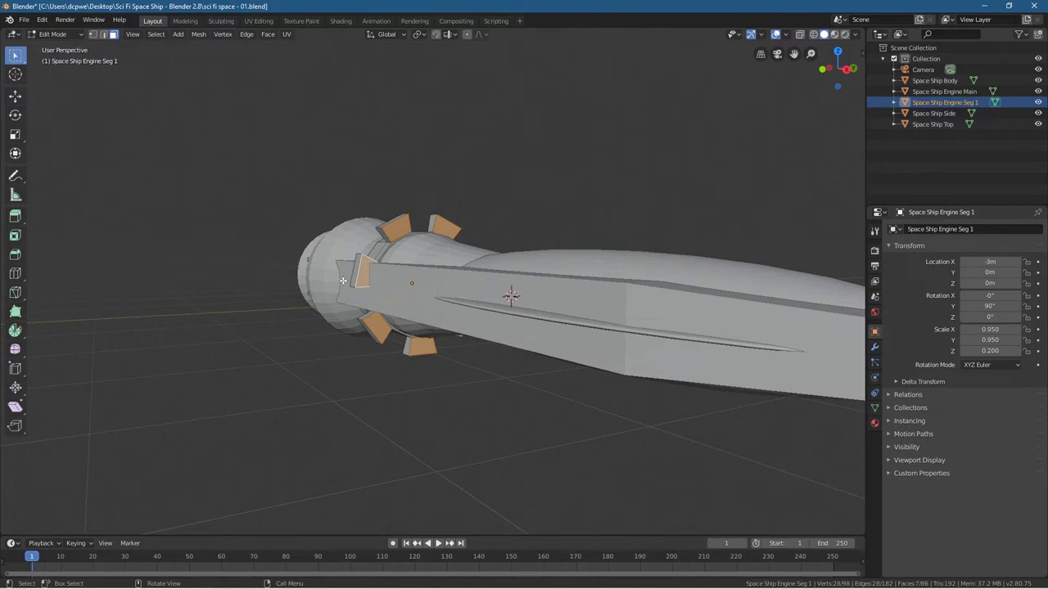
# Deselect the faces of the two blocks that sit against the sides of the ship body
pyautogui.moveTo(395, 327)
pyautogui.mouseDown(button='middle')
pyautogui.moveTo(344, 303)
pyautogui.moveTo(320, 311)
pyautogui.moveTo(322, 334)
pyautogui.moveTo(426, 336)
pyautogui.moveTo(398, 328)
pyautogui.mouseUp(button='middle')
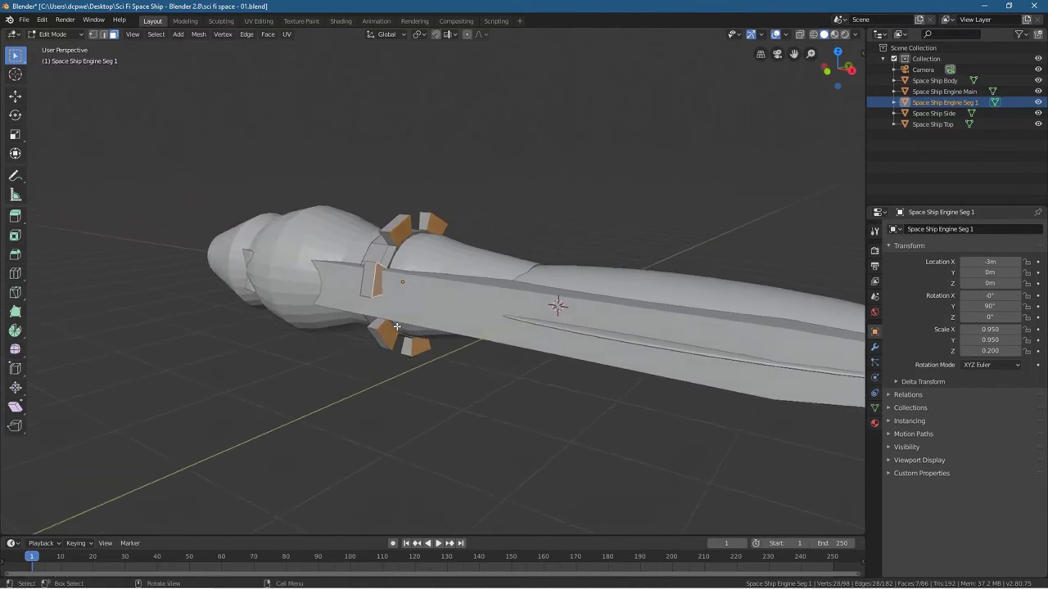
pyautogui.keyDown('shift'); pyautogui.click(376, 281); pyautogui.keyUp('shift')
pyautogui.moveTo(378, 277); pyautogui.dragTo(441, 217, button='middle')
pyautogui.keyDown('shift'); pyautogui.click(492, 271); pyautogui.keyUp('shift')
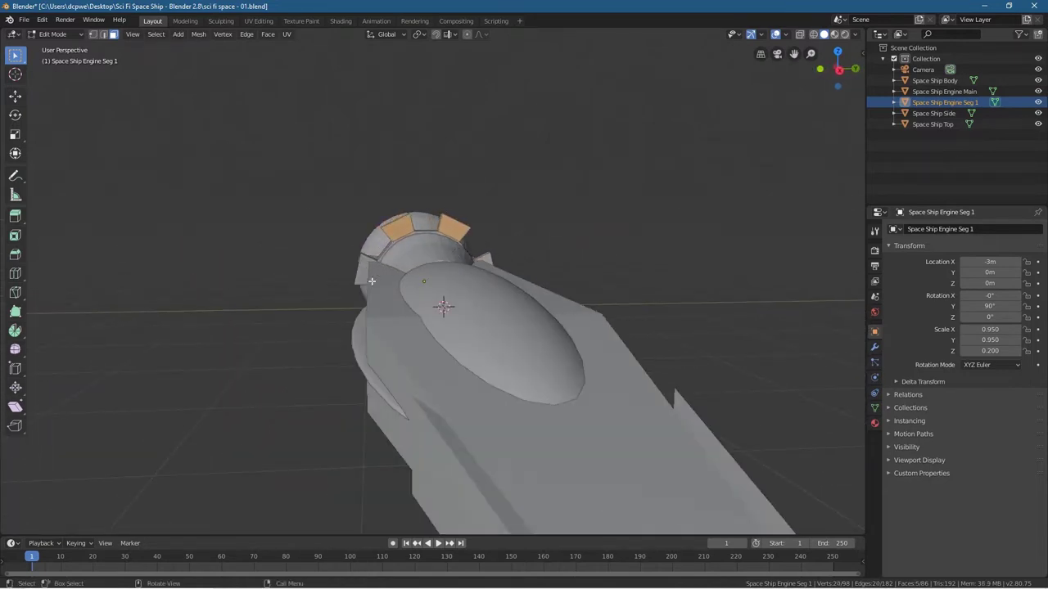
# Extrude the five selected block faces about 0.372 m towards the ship's nose
pyautogui.moveTo(371, 277); pyautogui.dragTo(455, 277, button='middle')
pyautogui.moveTo(501, 225); pyautogui.dragTo(517, 230, button='middle')
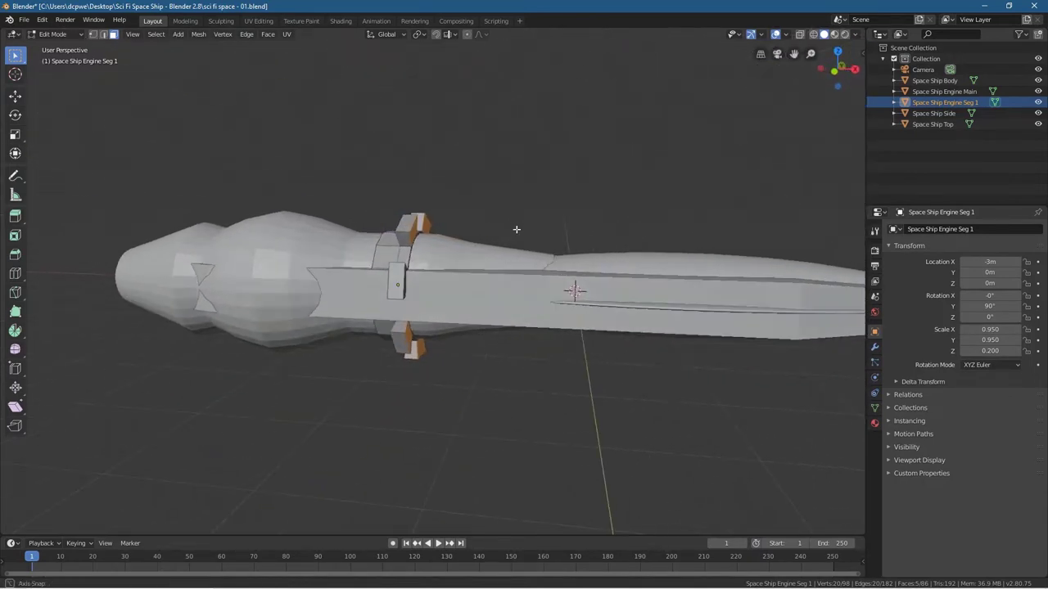
pyautogui.press('e')
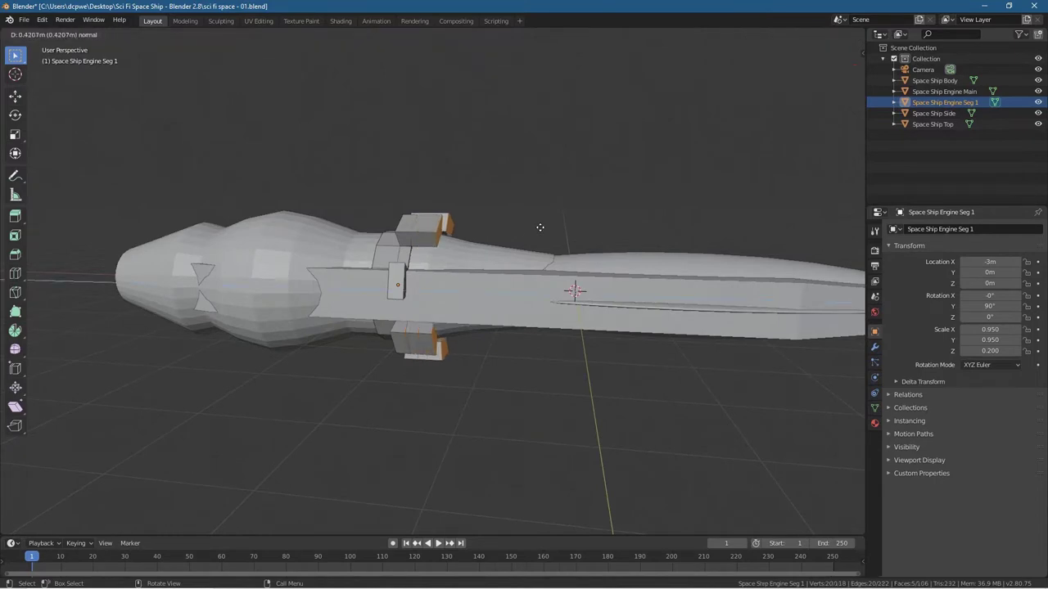
pyautogui.click(537, 226)
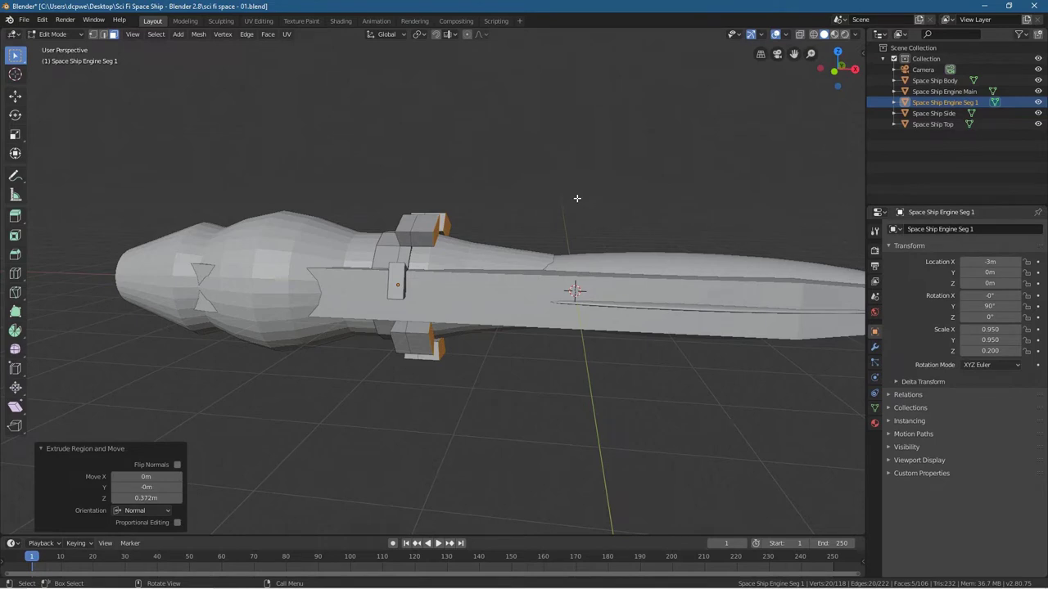
# Extrude the five block ends a further 0.419 m or so and scale them to about 0.865
pyautogui.press('e')
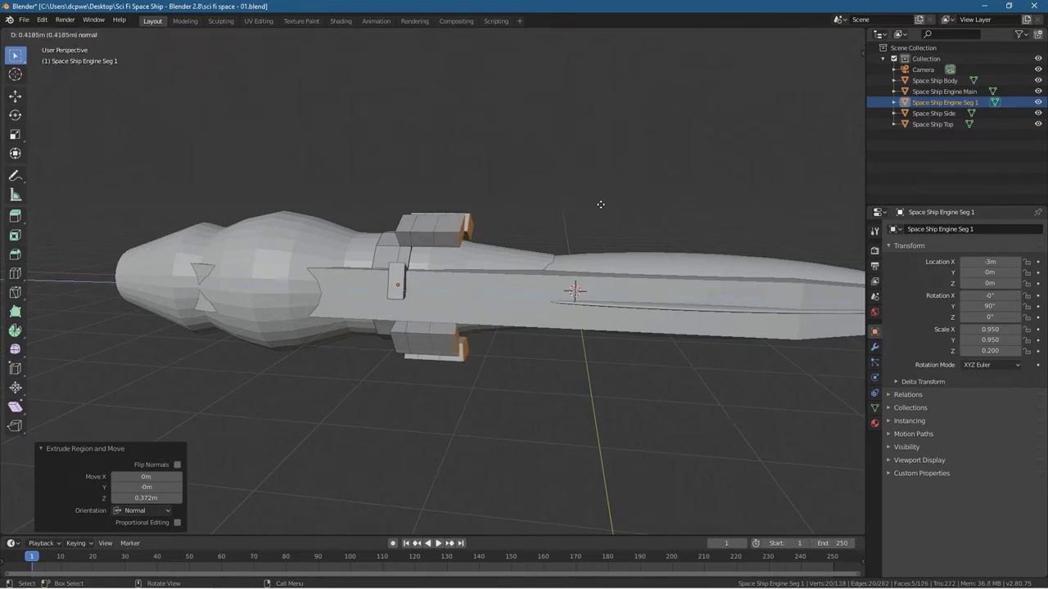
pyautogui.click(600, 204)
pyautogui.press('s')
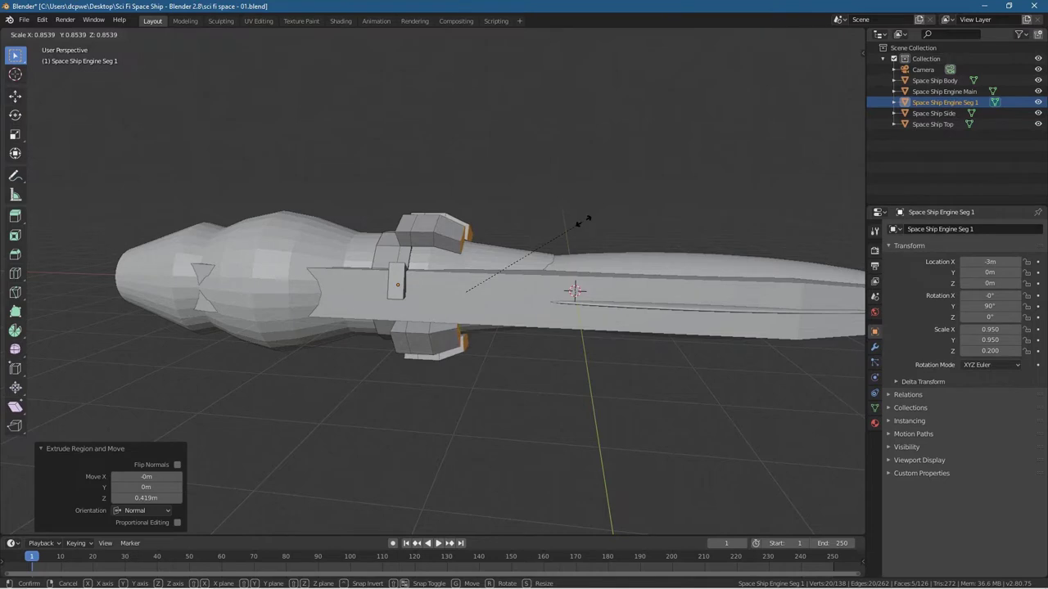
pyautogui.click(583, 218)
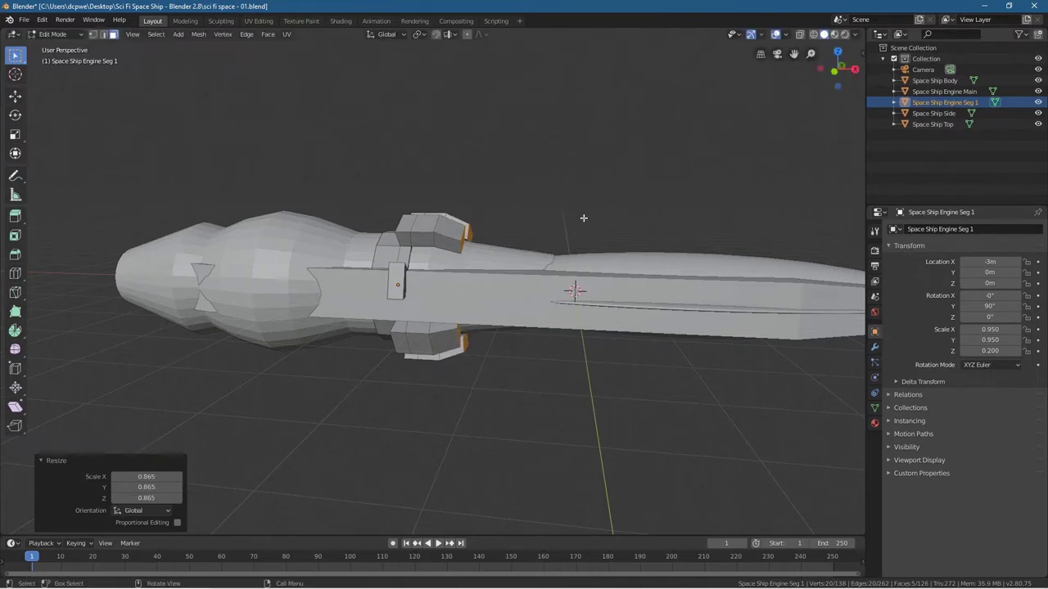
# Add another extrusion of about 0.419 m to the five arms and scale their ends to about 0.902
pyautogui.press('s')
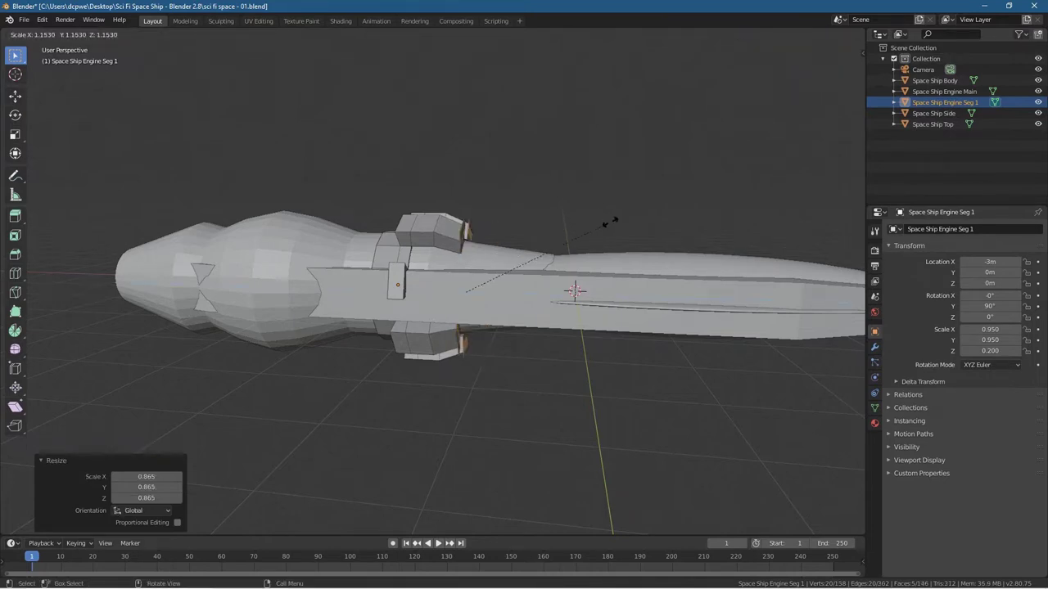
pyautogui.rightClick(612, 221)
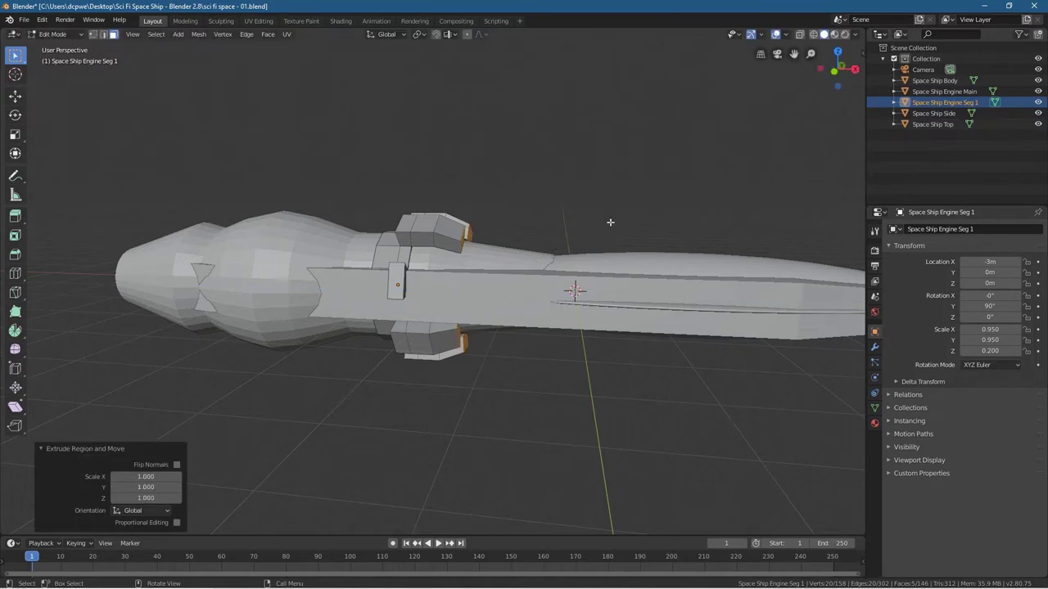
pyautogui.press('e')
pyautogui.click(635, 224)
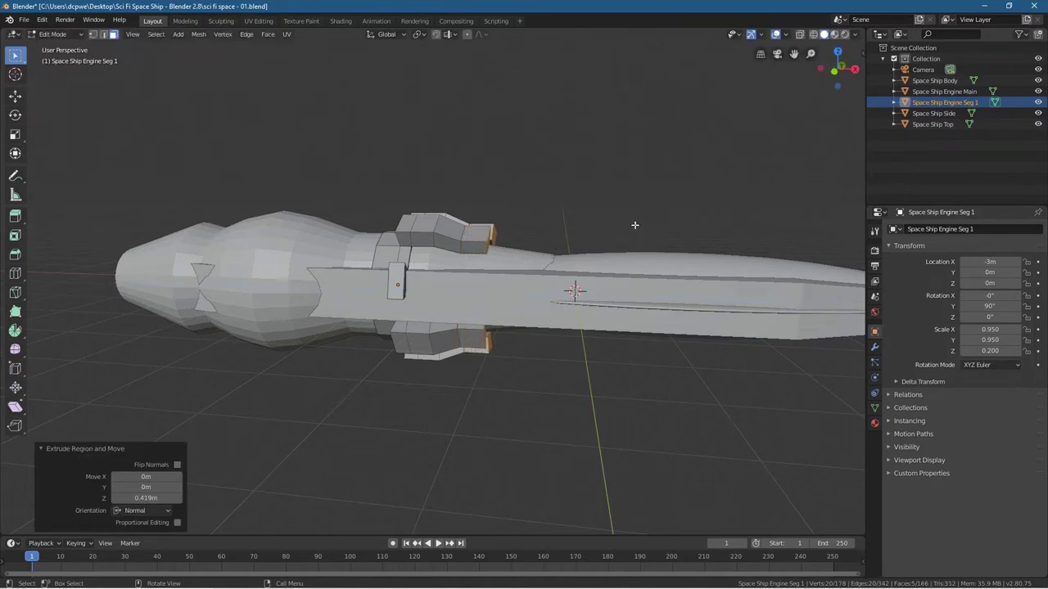
pyautogui.press('s')
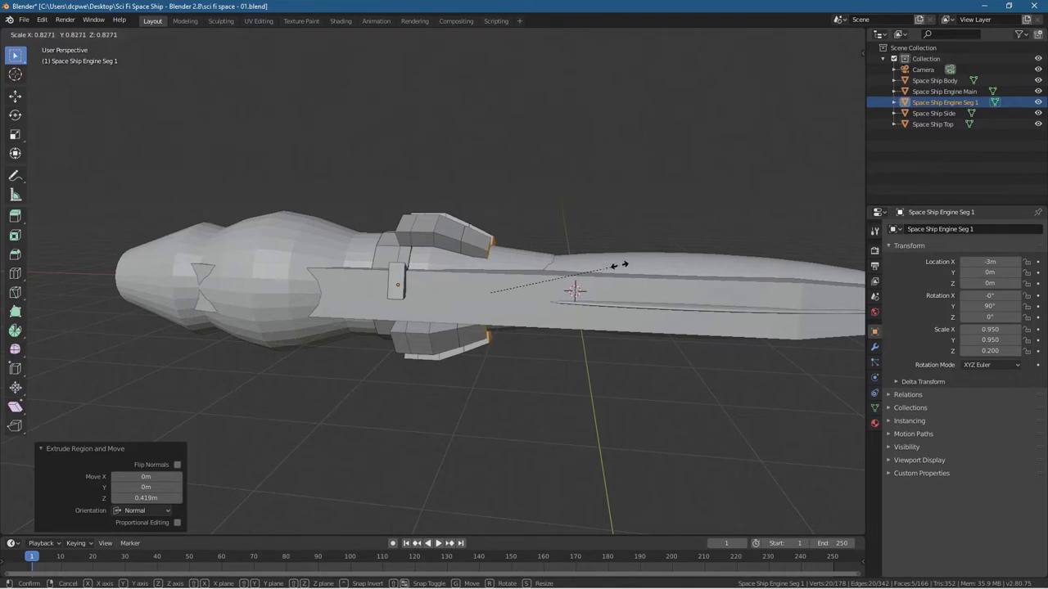
pyautogui.click(622, 234)
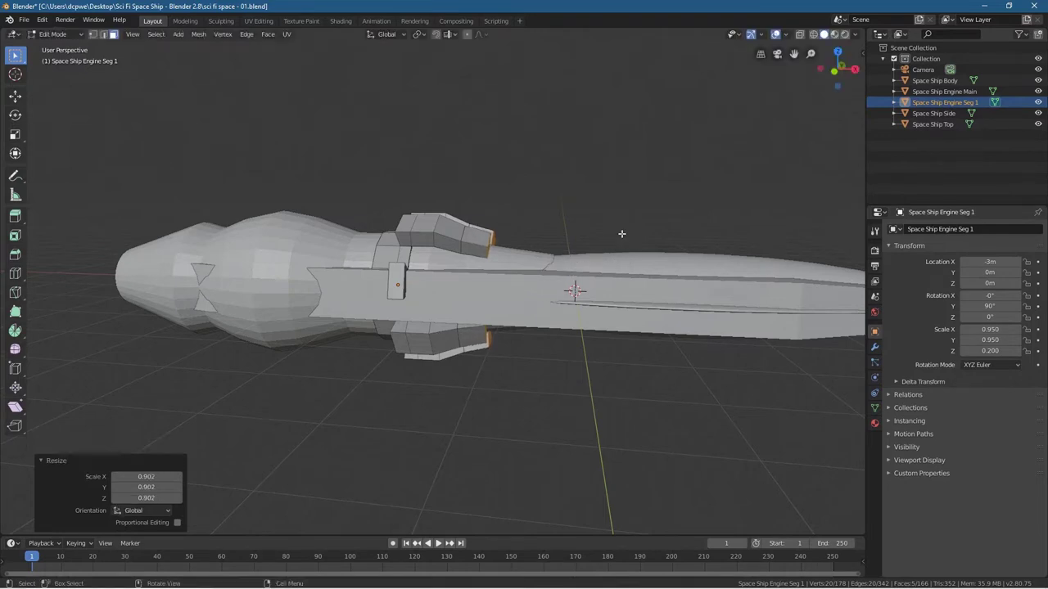
# Extrude the five arm ends about 0.666 m along the hull and scale them to about 0.792
pyautogui.press('e')
pyautogui.click(662, 238)
pyautogui.press('s')
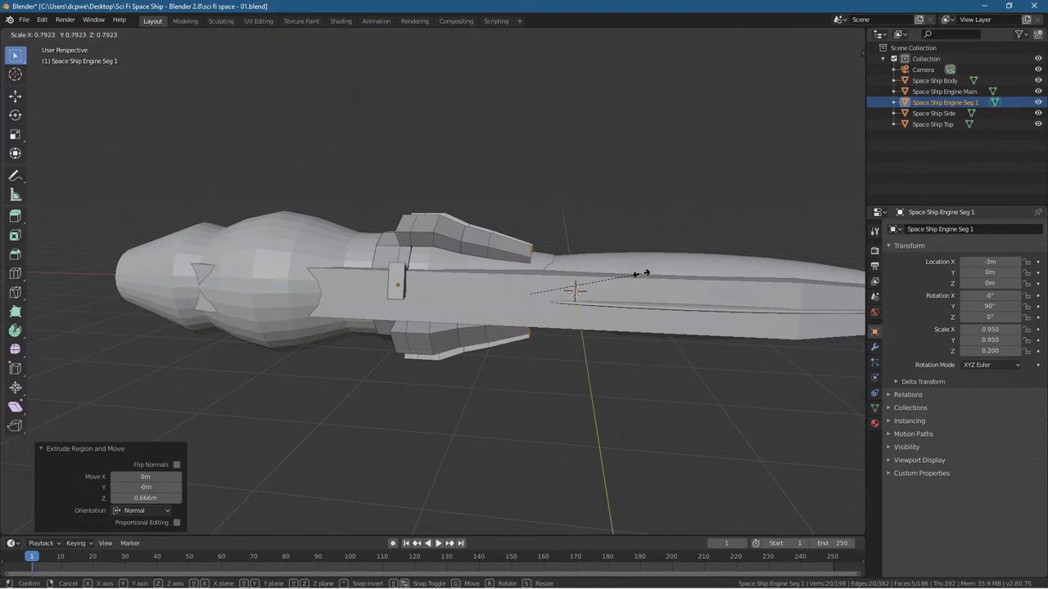
pyautogui.click(641, 274)
# Extrude the five arm ends a further 0.648 m along the hull and scale them to about 0.792
pyautogui.press('e')
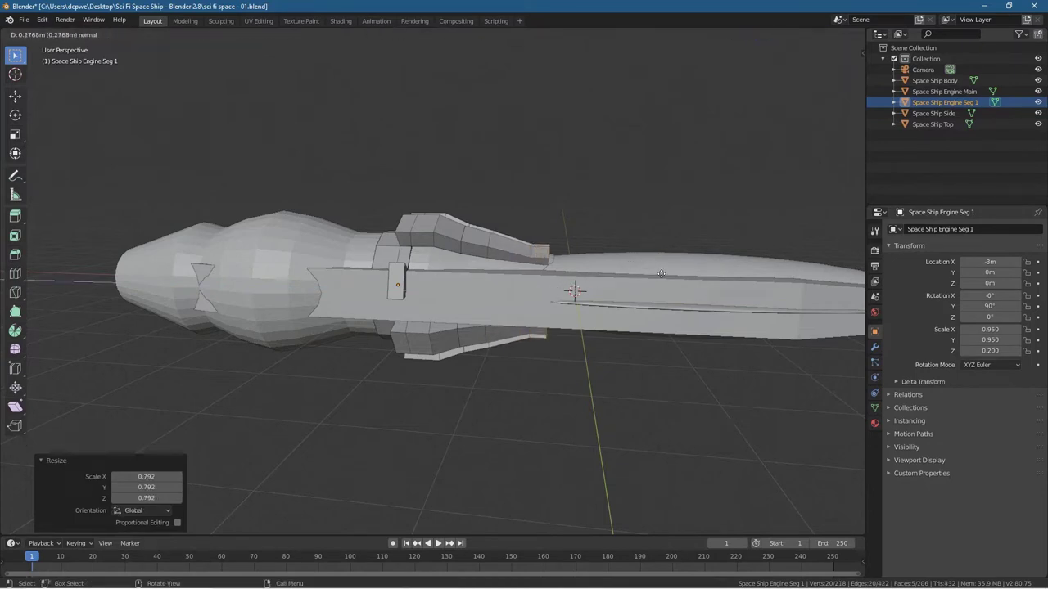
pyautogui.click(679, 278)
pyautogui.press('s')
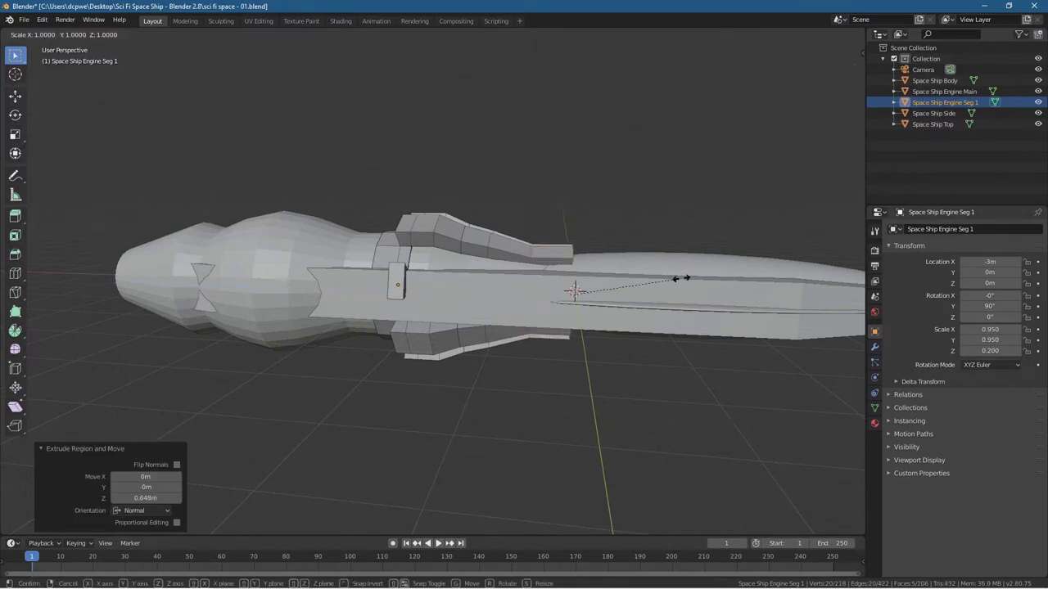
pyautogui.click(654, 322)
pyautogui.moveTo(655, 322); pyautogui.dragTo(436, 420, button='middle')
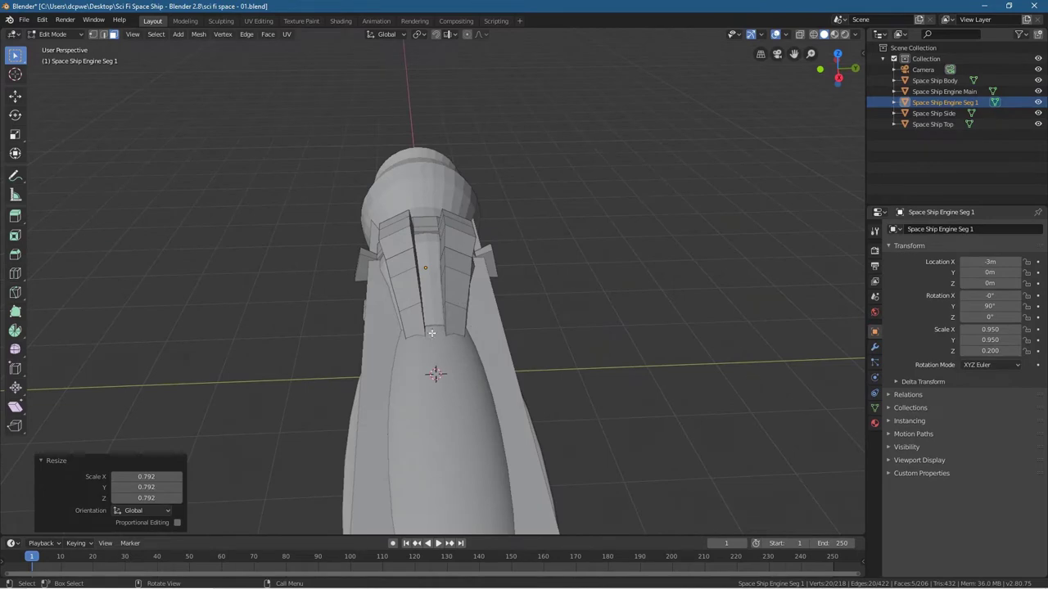
pyautogui.moveTo(397, 364); pyautogui.dragTo(433, 253, button='middle')
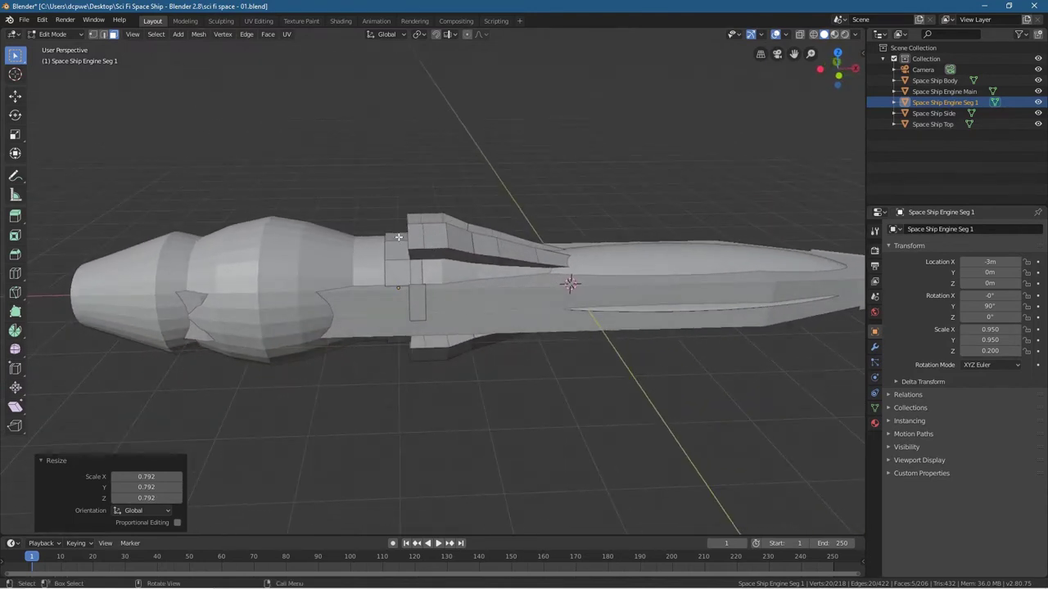
# Extrude the outer faces at the base of the two upper arms in place and scale them to about 1.390
pyautogui.moveTo(406, 315); pyautogui.dragTo(473, 297, button='middle')
pyautogui.moveTo(455, 235); pyautogui.dragTo(318, 253, button='middle')
pyautogui.click(401, 239)
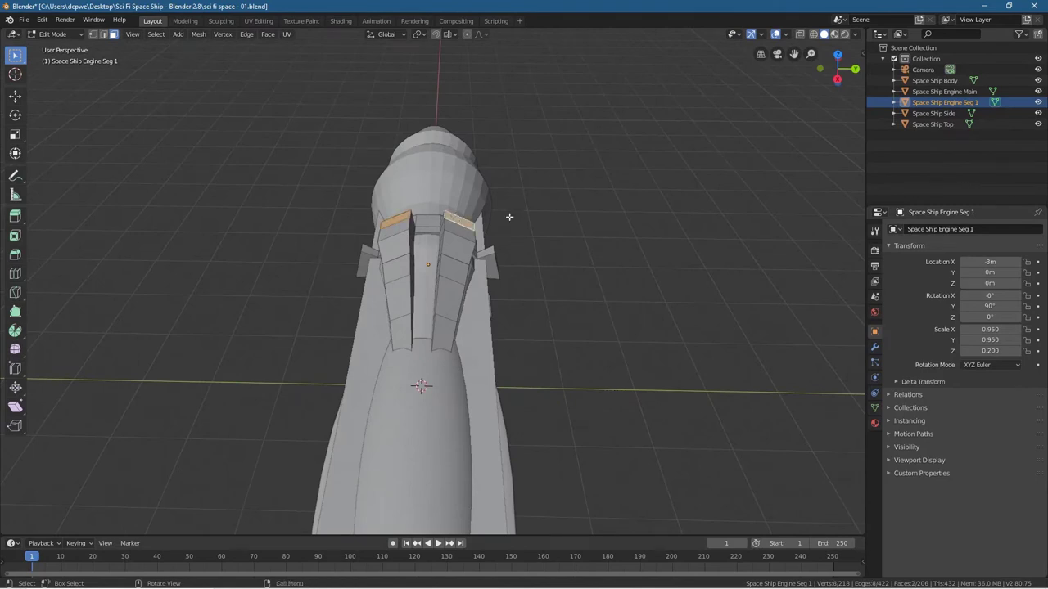
pyautogui.moveTo(510, 235); pyautogui.dragTo(730, 251, button='middle')
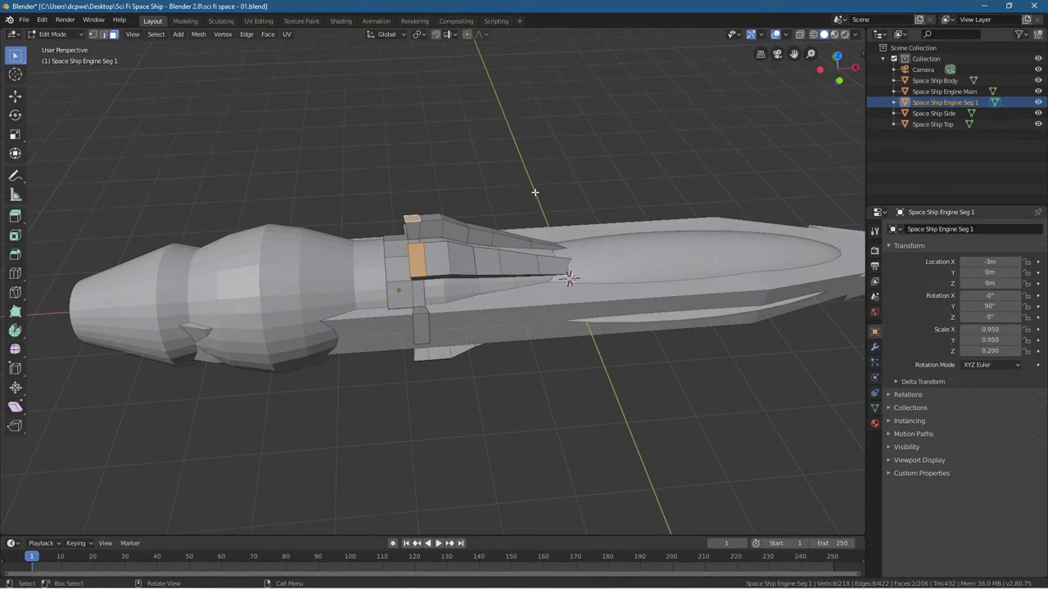
pyautogui.moveTo(535, 192); pyautogui.dragTo(594, 294, button='middle')
pyautogui.press('s')
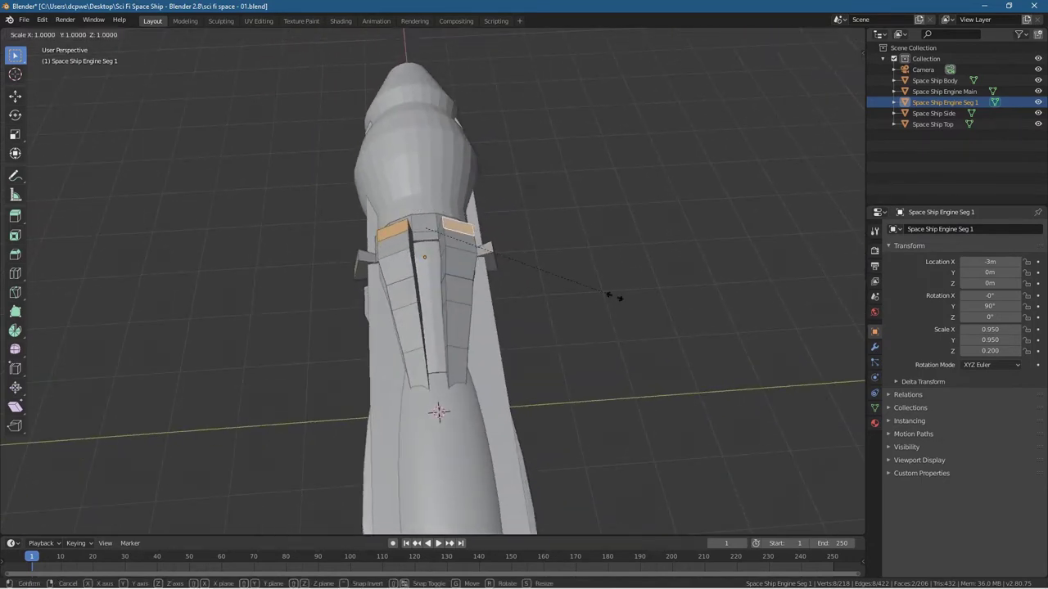
pyautogui.press('Escape')
pyautogui.press('e')
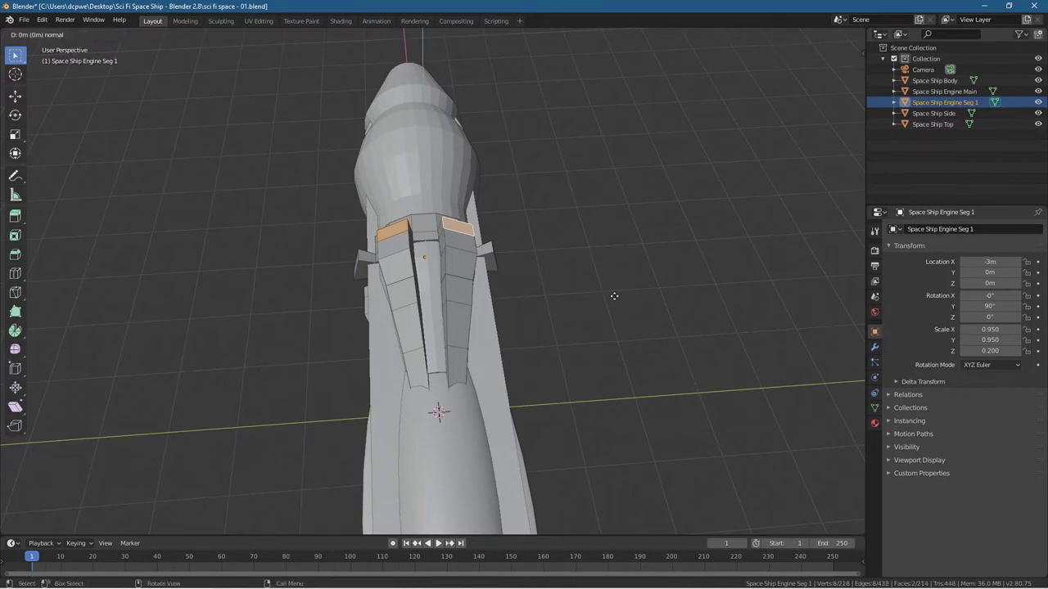
pyautogui.press('s')
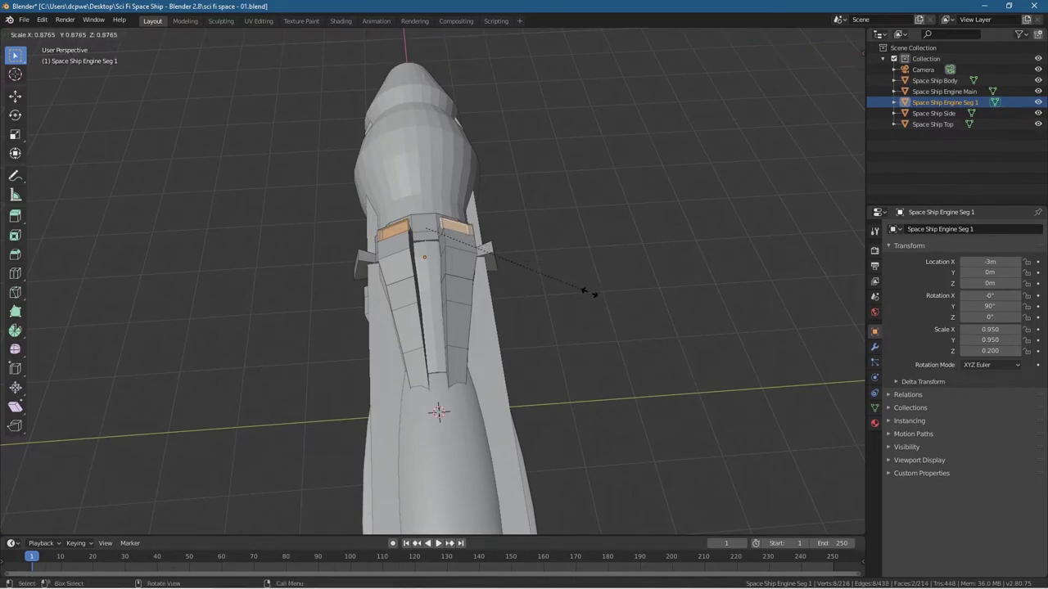
pyautogui.click(702, 276)
pyautogui.moveTo(568, 306); pyautogui.dragTo(724, 315, button='middle')
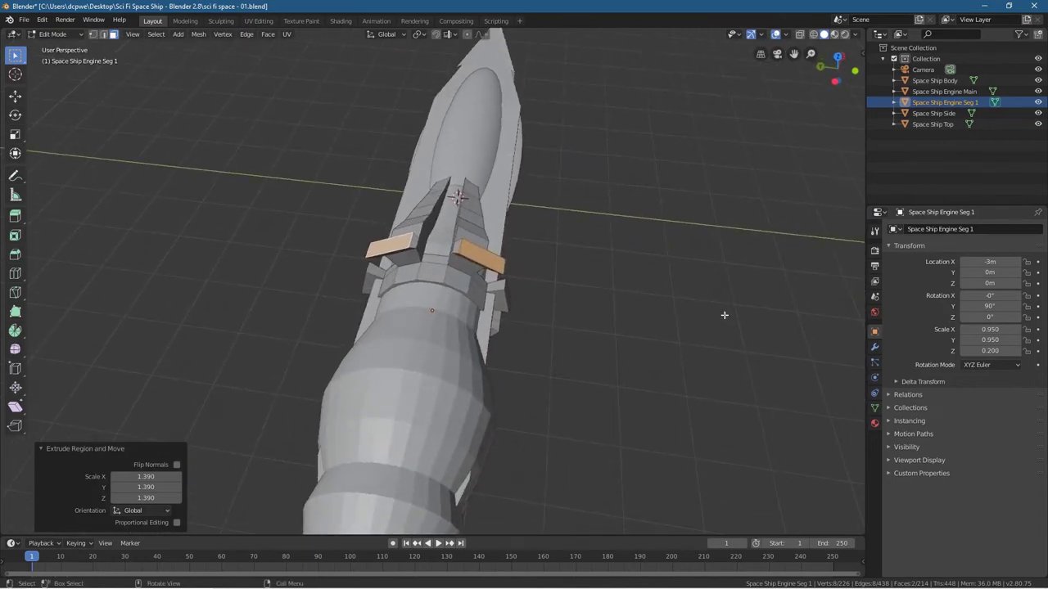
# Hide Space Ship Engine Main and Space Ship Body to expose the rear of the engine ring segment
pyautogui.moveTo(404, 269); pyautogui.dragTo(362, 264, button='middle')
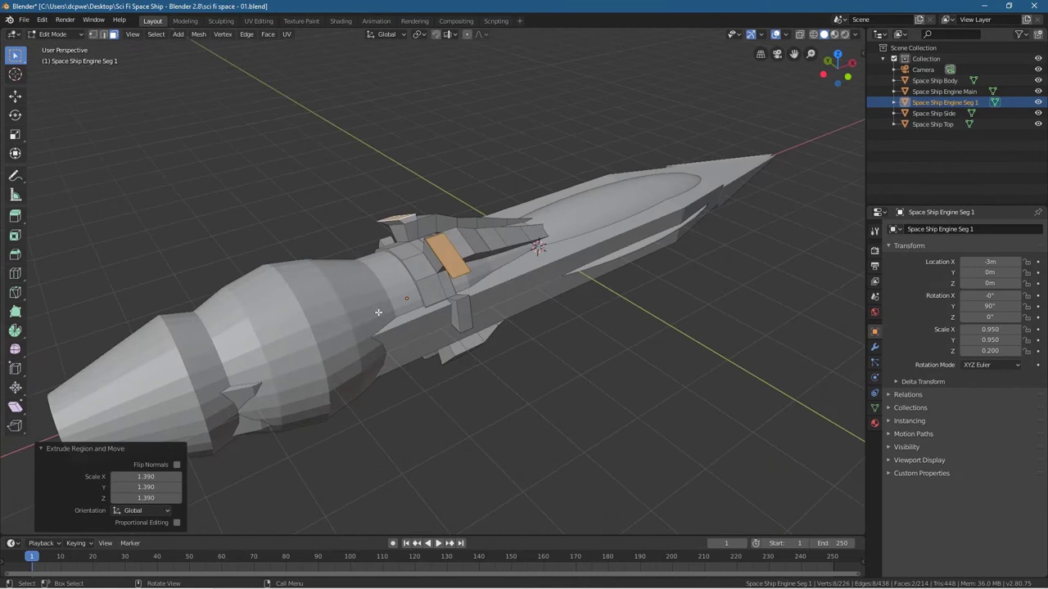
pyautogui.moveTo(405, 309); pyautogui.dragTo(407, 285, button='middle')
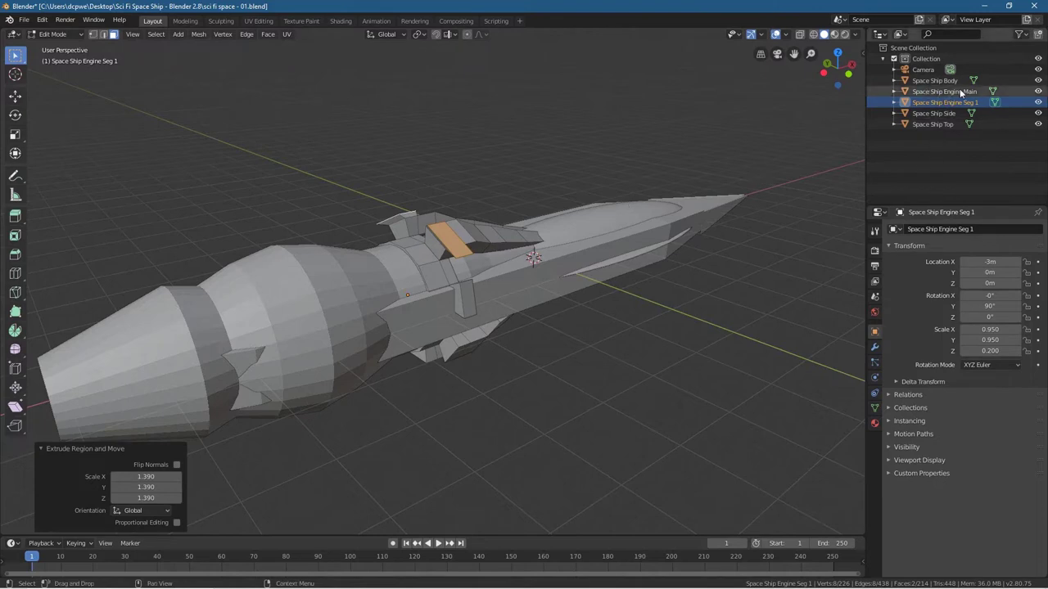
pyautogui.click(1038, 91)
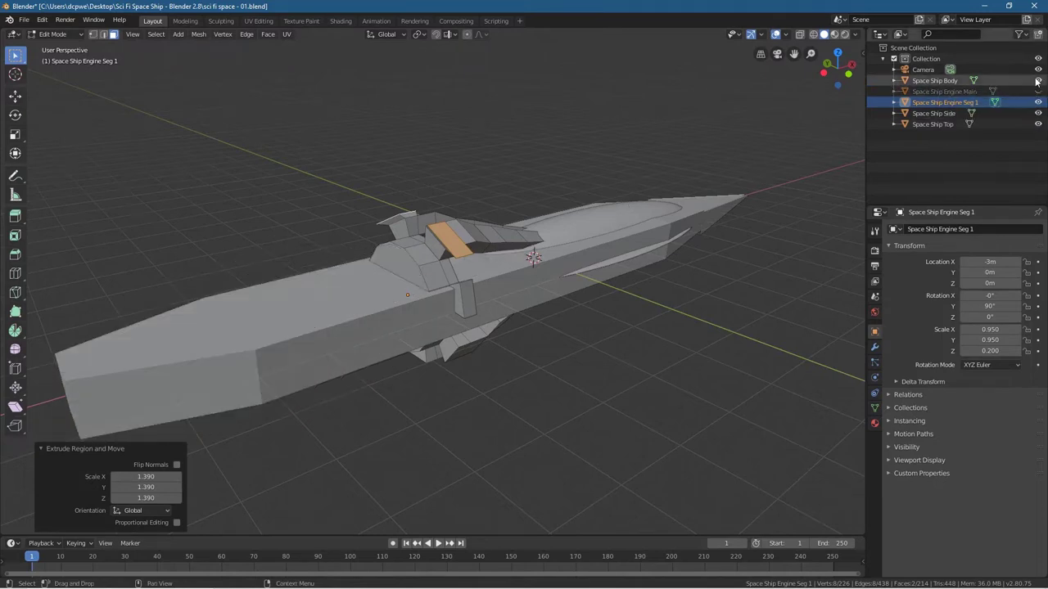
pyautogui.click(1039, 81)
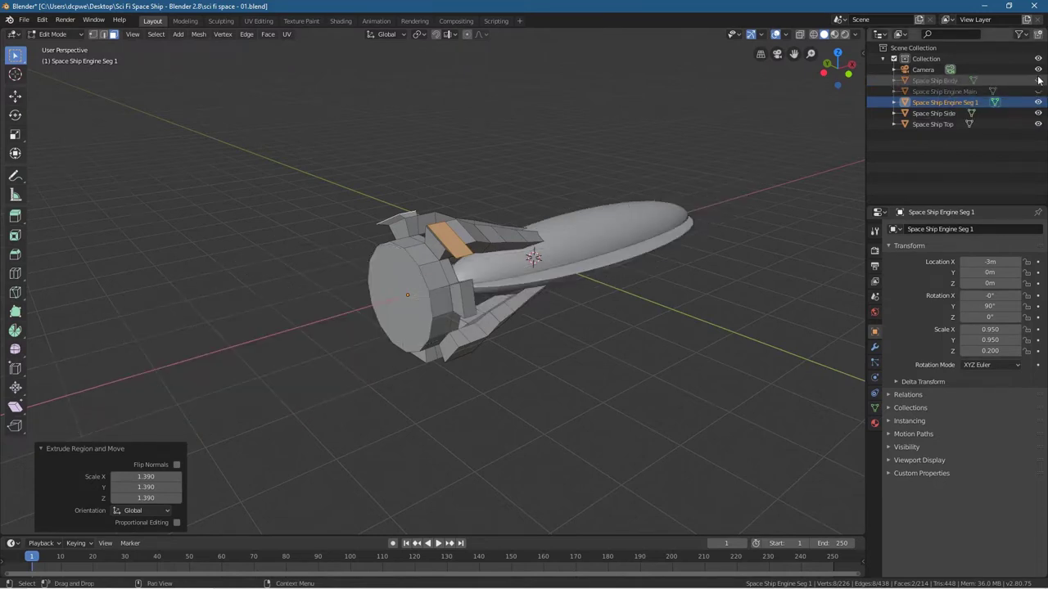
# Extrude the ring segment's round rear cap about 0.26 m backwards
pyautogui.click(394, 268)
pyautogui.moveTo(387, 262); pyautogui.dragTo(399, 347, button='middle')
pyautogui.press('e')
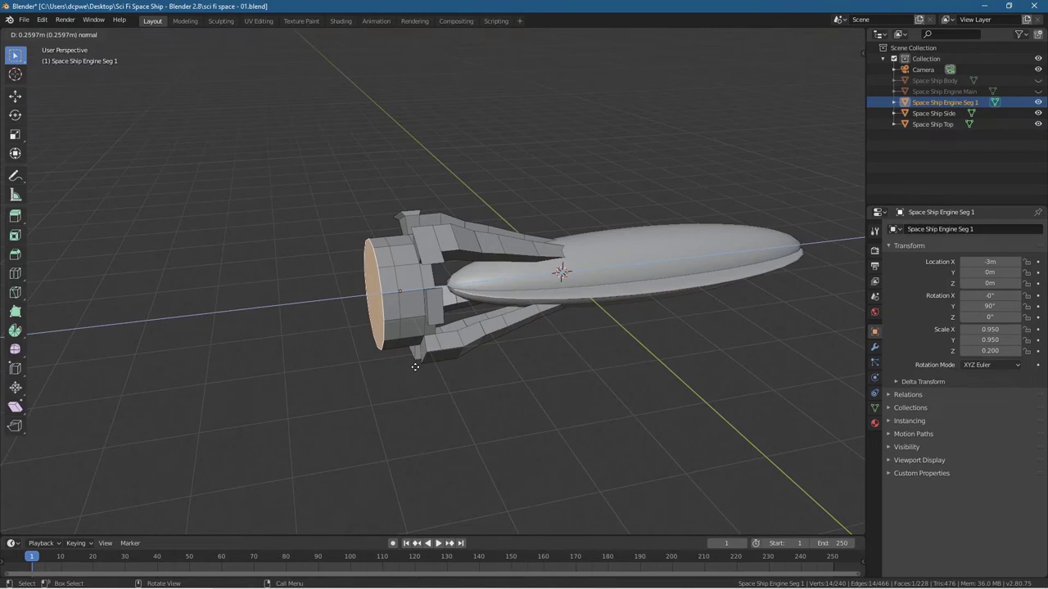
pyautogui.click(415, 367)
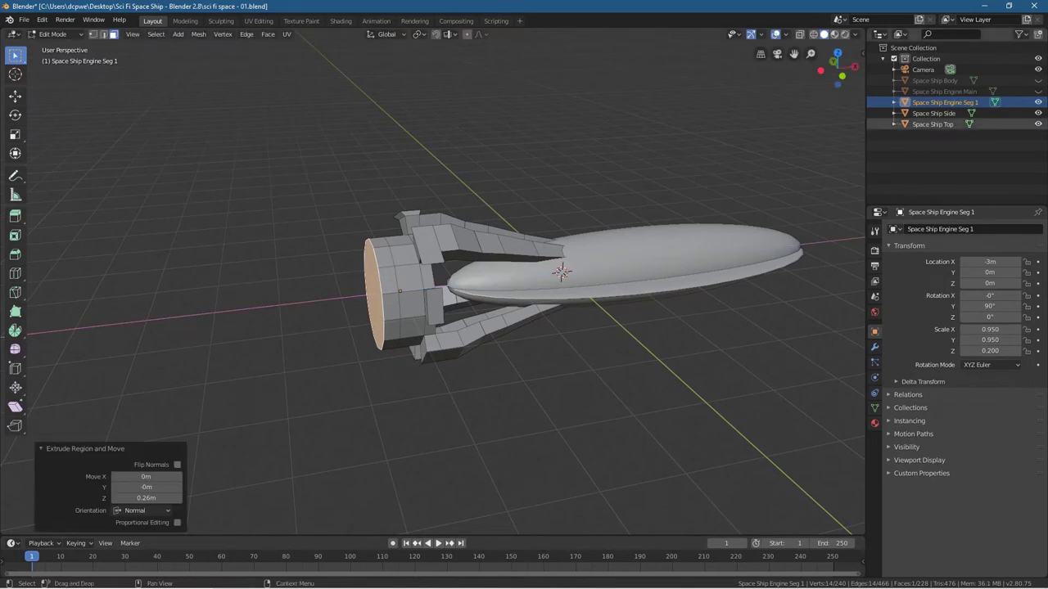
# Unhide Space Ship Engine Main while leaving Space Ship Body hidden
pyautogui.click(1038, 91)
pyautogui.click(1038, 80)
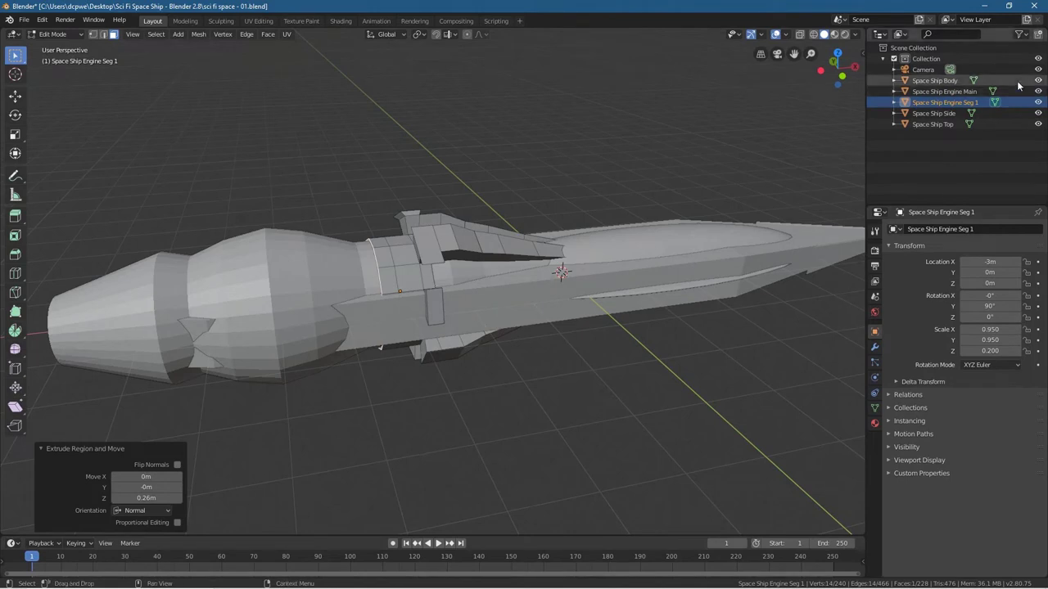
pyautogui.click(1038, 80)
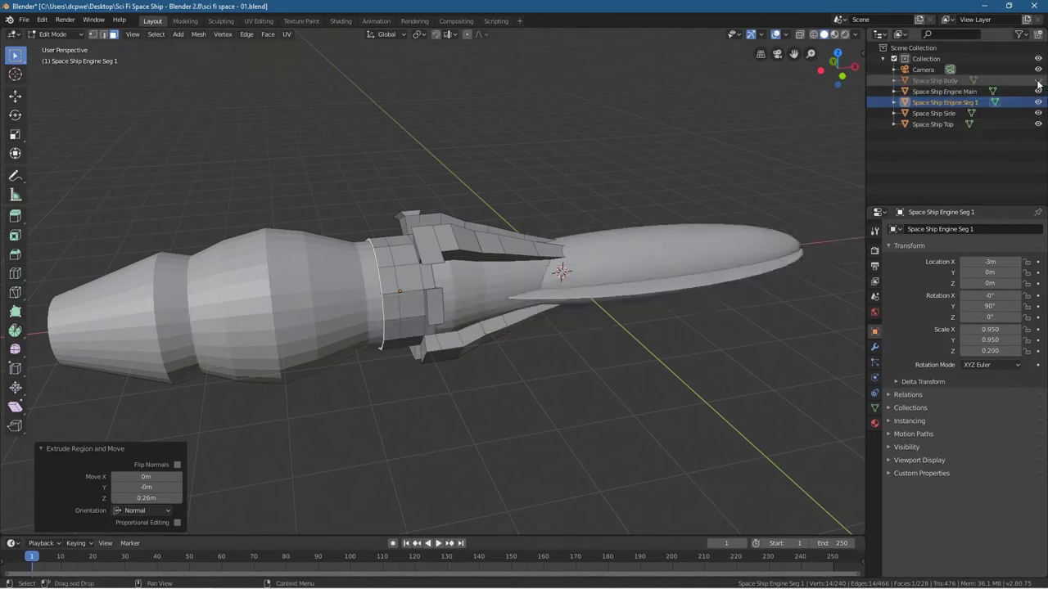
pyautogui.moveTo(390, 324); pyautogui.dragTo(491, 350, button='middle')
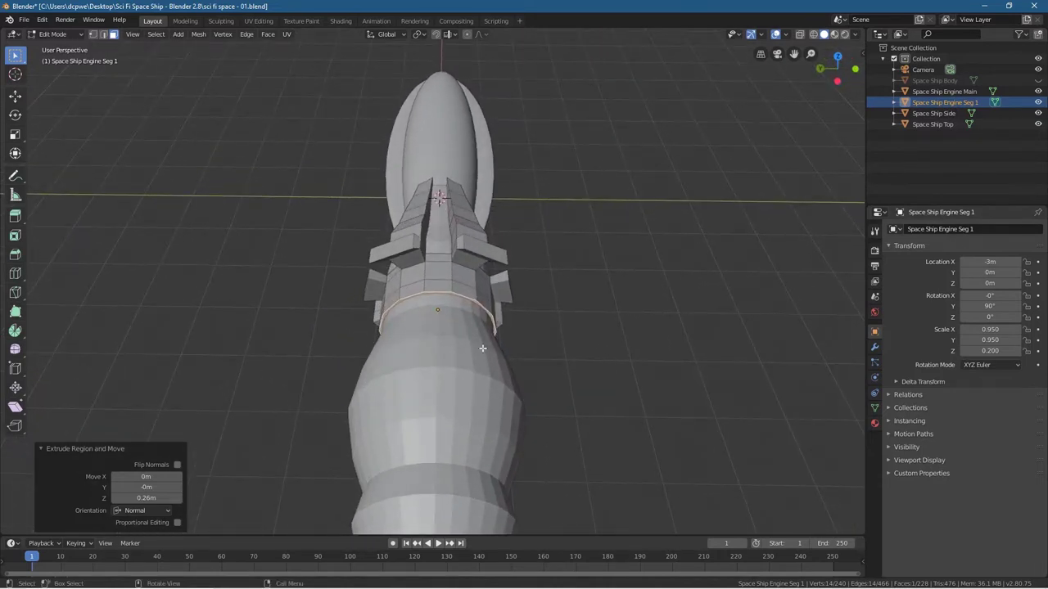
# Select seven alternating outer faces around the ring segment's new rear band
pyautogui.click(418, 286)
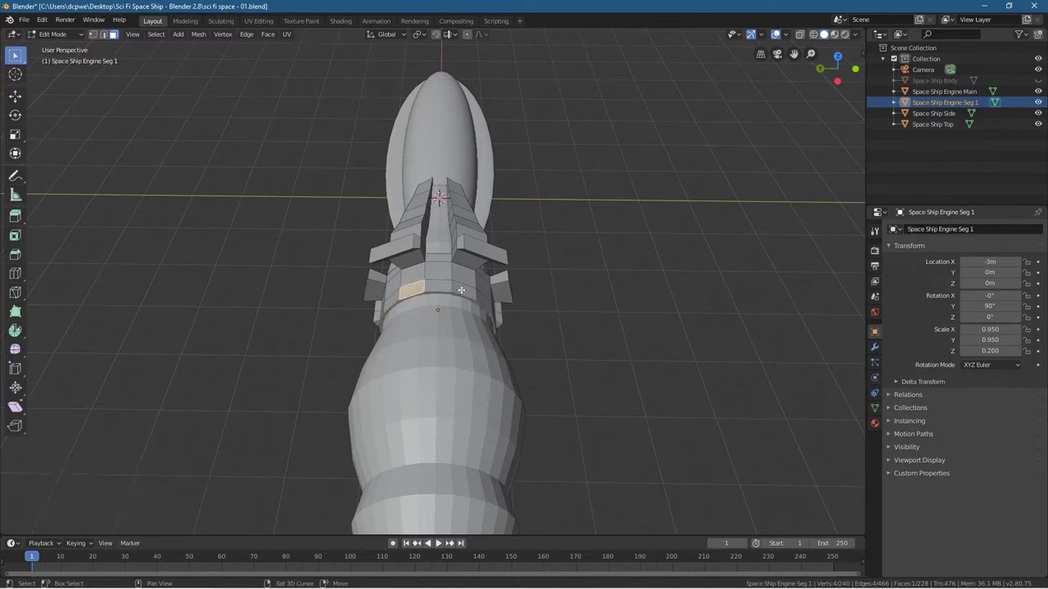
pyautogui.keyDown('shift'); pyautogui.click(461, 290); pyautogui.keyUp('shift')
pyautogui.moveTo(461, 291); pyautogui.dragTo(335, 230, button='middle')
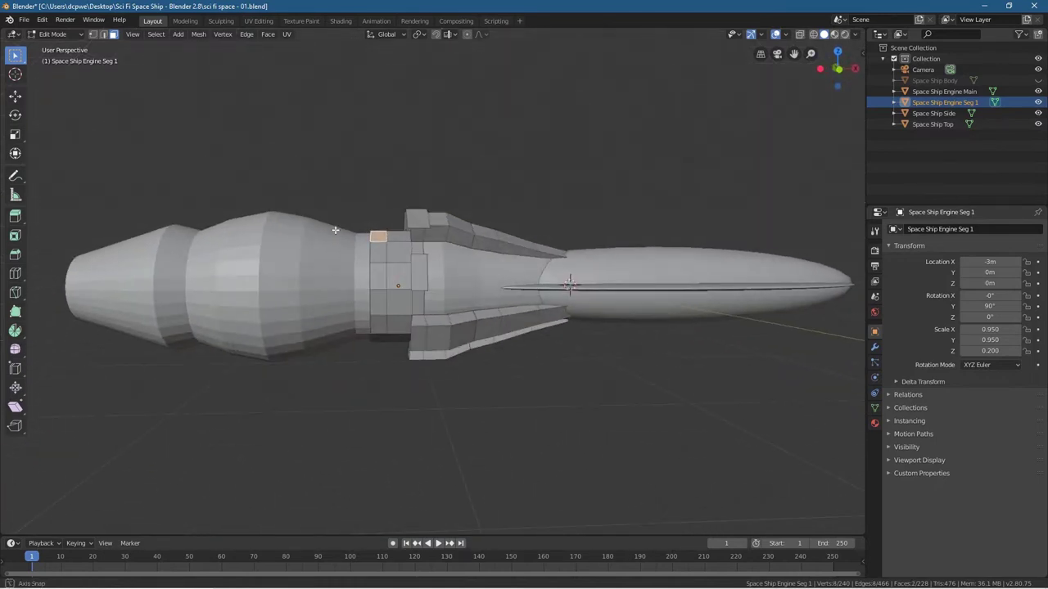
pyautogui.keyDown('shift'); pyautogui.click(378, 275); pyautogui.keyUp('shift')
pyautogui.moveTo(376, 290); pyautogui.dragTo(530, 278, button='middle')
pyautogui.moveTo(469, 349); pyautogui.dragTo(336, 393, button='middle')
pyautogui.keyDown('shift'); pyautogui.click(498, 266); pyautogui.keyUp('shift')
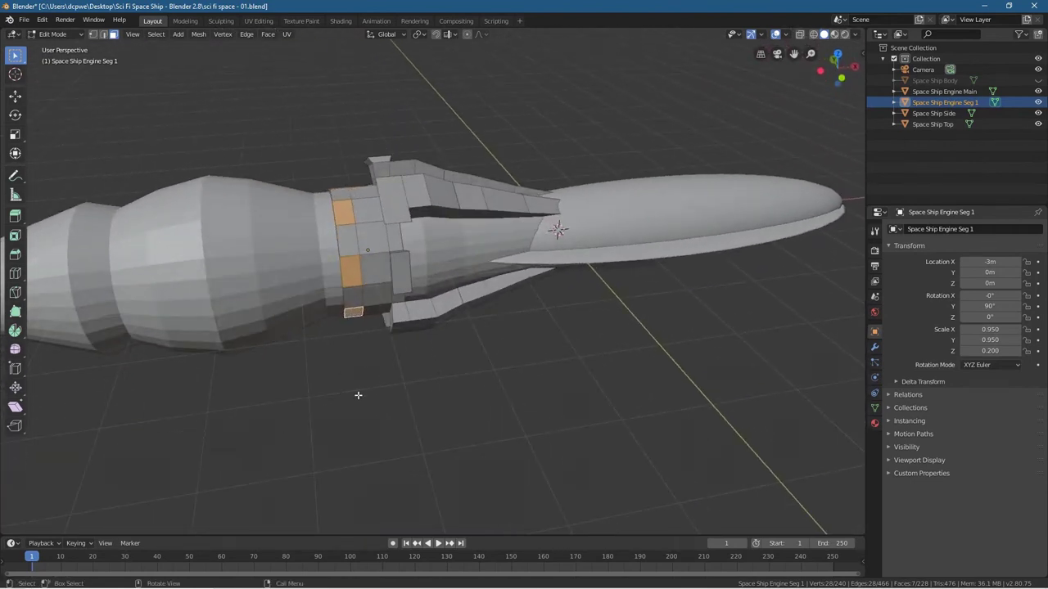
# Extrude the seven selected band faces in place and scale them outwards to about 1.321
pyautogui.press('e')
pyautogui.rightClick(357, 393)
pyautogui.press('s')
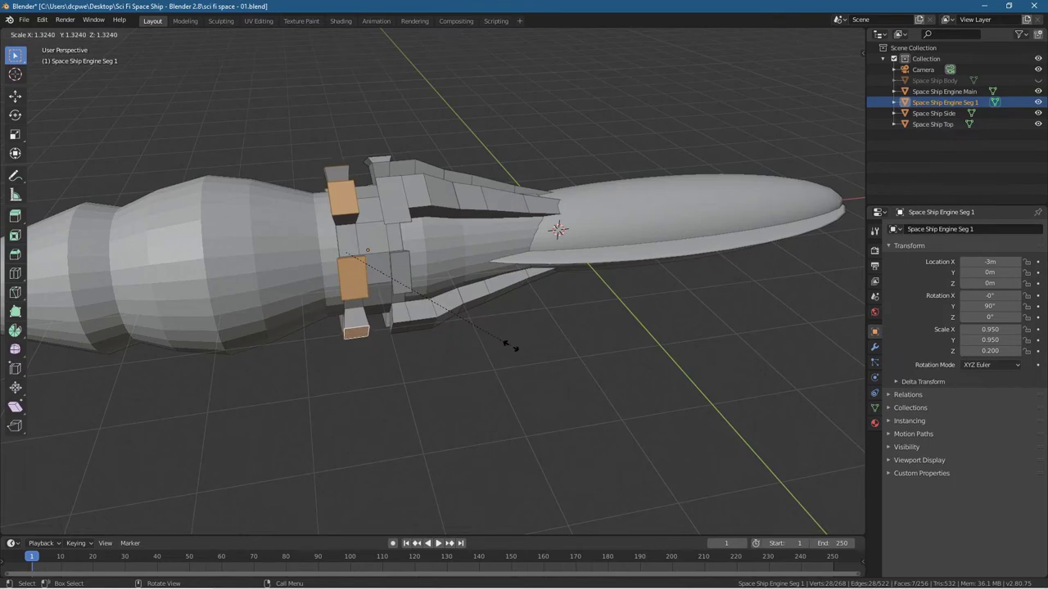
pyautogui.click(510, 347)
pyautogui.moveTo(510, 347)
pyautogui.mouseDown(button='middle')
pyautogui.moveTo(348, 339)
pyautogui.moveTo(529, 344)
pyautogui.moveTo(515, 335)
pyautogui.mouseUp(button='middle')
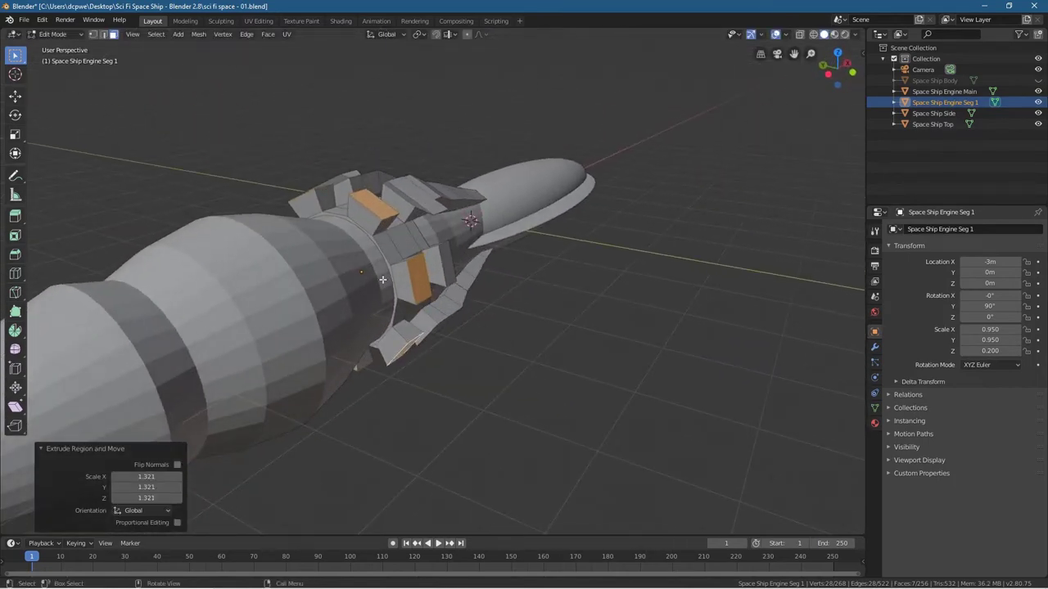
# Extrude the outer faces of the seven blocks once more in place and enlarge them to raise a second tier
pyautogui.press('e')
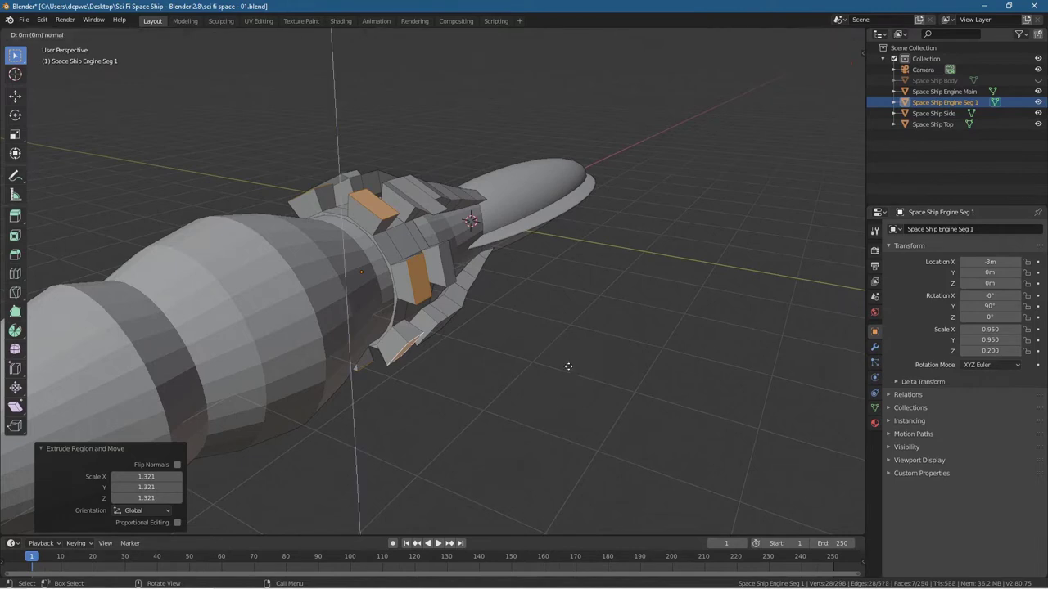
pyautogui.press('s')
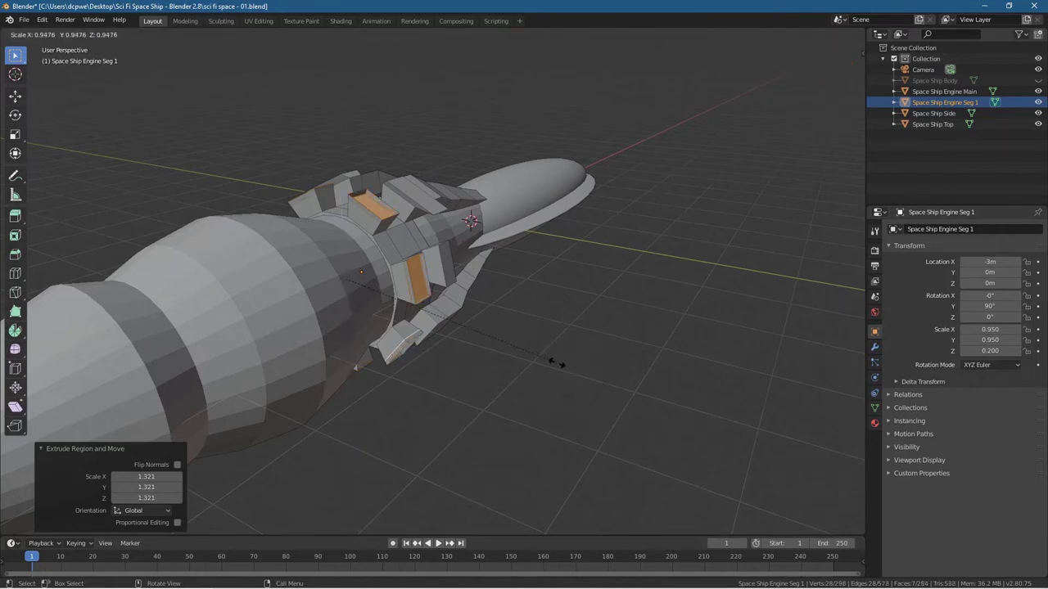
pyautogui.click(628, 347)
# Select the rear-facing sides of the second tier on the blocks around the ring
pyautogui.click(360, 197)
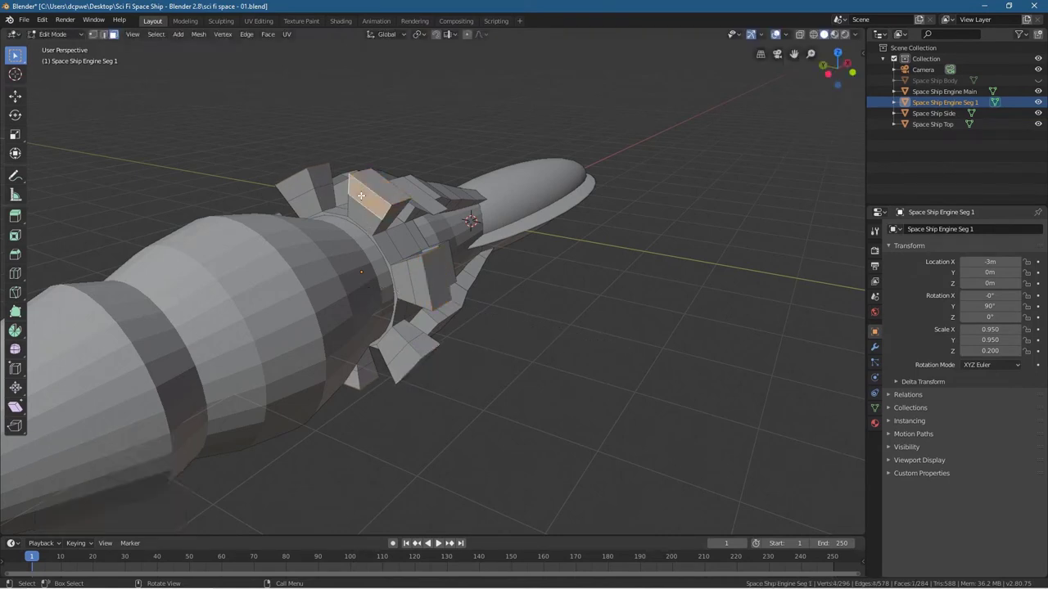
pyautogui.keyDown('shift'); pyautogui.click(291, 187); pyautogui.keyUp('shift')
pyautogui.keyDown('shift'); pyautogui.click(418, 305); pyautogui.keyUp('shift')
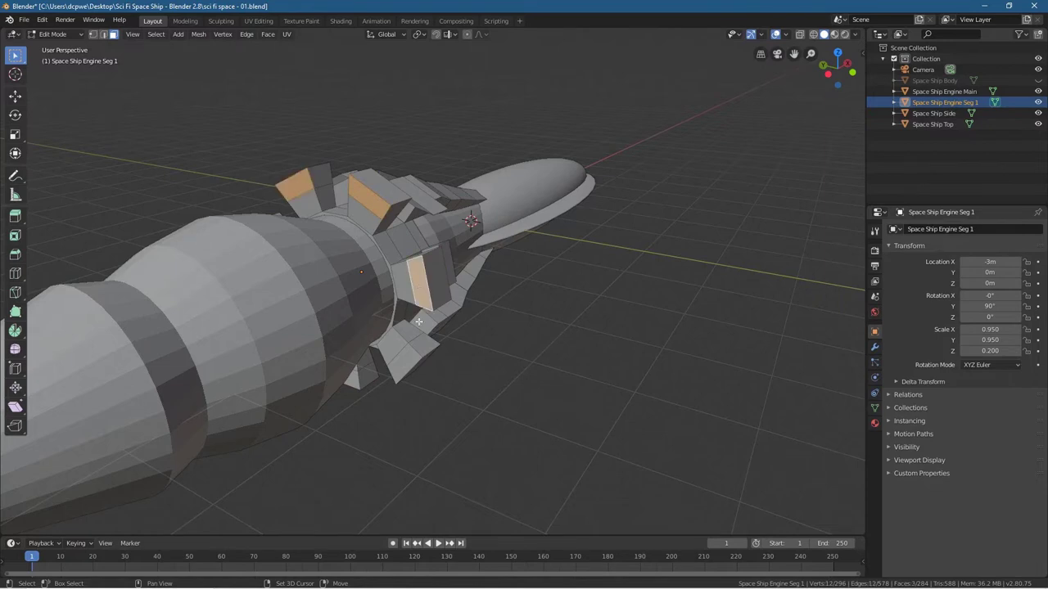
# Add the remaining rear block faces of the engine segment to the selection and extrude them about 0.47 m toward the engine's rear
pyautogui.keyDown('shift'); pyautogui.click(408, 363); pyautogui.keyUp('shift')
pyautogui.moveTo(408, 363); pyautogui.dragTo(447, 366, button='middle')
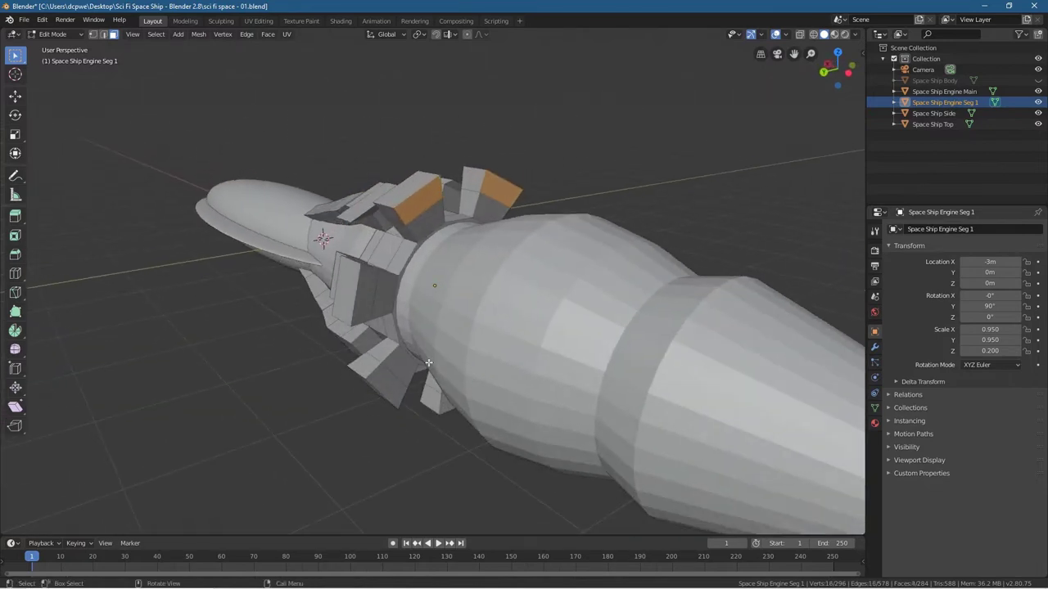
pyautogui.keyDown('shift'); pyautogui.click(366, 289); pyautogui.keyUp('shift')
pyautogui.keyDown('shift'); pyautogui.click(383, 383); pyautogui.keyUp('shift')
pyautogui.moveTo(383, 384); pyautogui.dragTo(557, 340, button='middle')
pyautogui.keyDown('shift'); pyautogui.click(362, 354); pyautogui.keyUp('shift')
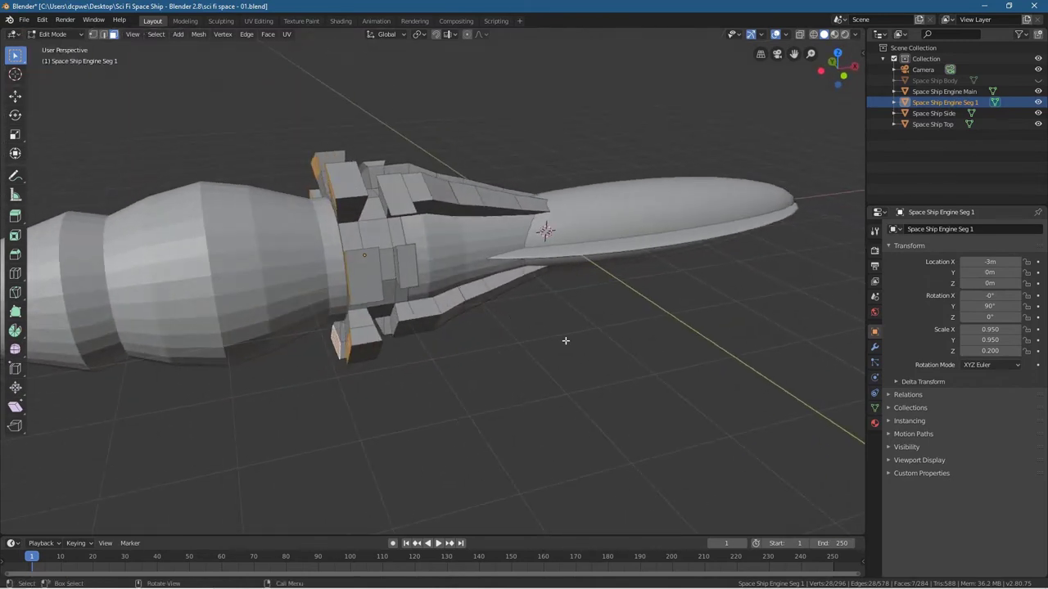
pyautogui.press('e')
pyautogui.click(512, 332)
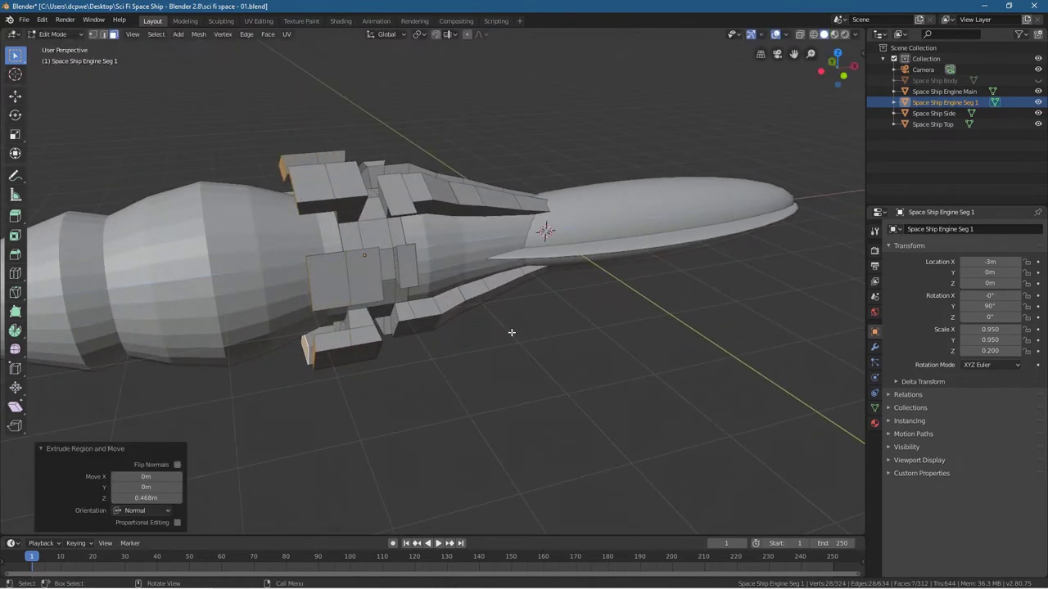
# Extrude the selected rear faces about 0.52 m further back and scale them to about 0.913
pyautogui.press('e')
pyautogui.click(473, 332)
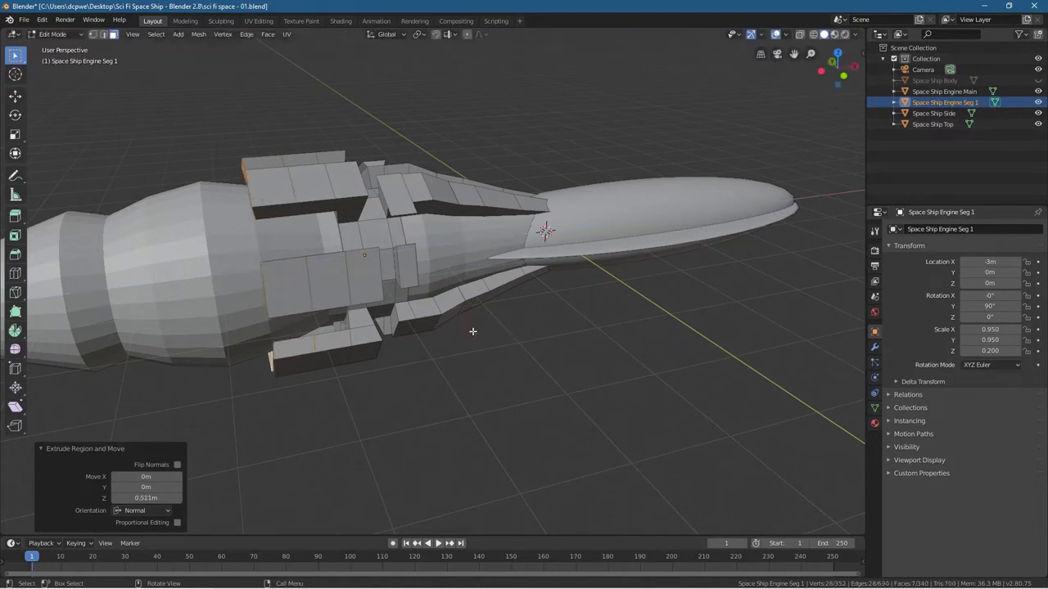
pyautogui.press('s')
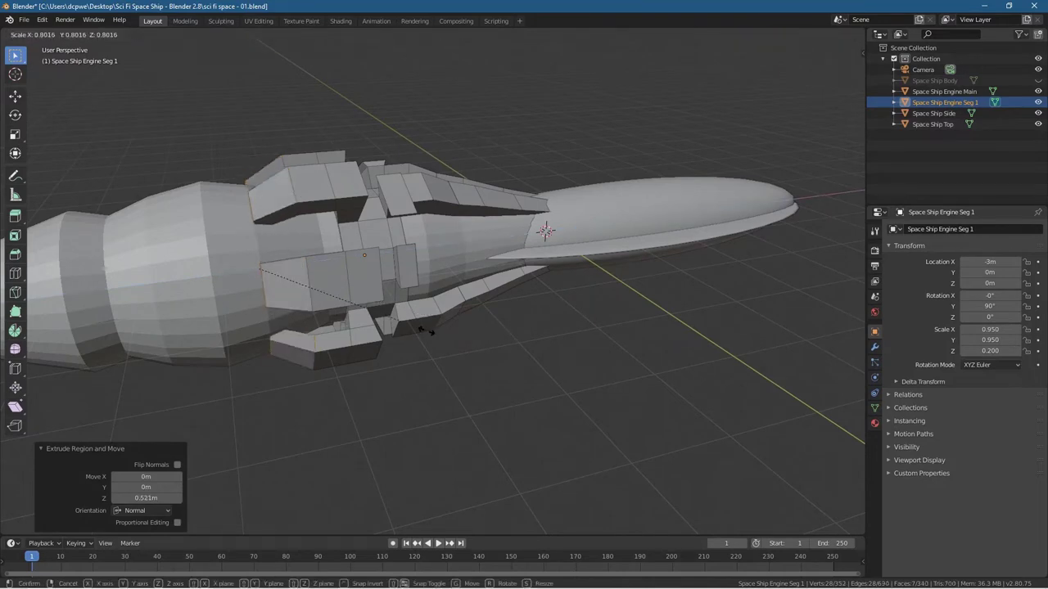
pyautogui.click(449, 326)
# Extrude the rear faces another 0.53 m or so and scale them to about 0.9 so the blocks taper into the engine hull
pyautogui.press('e')
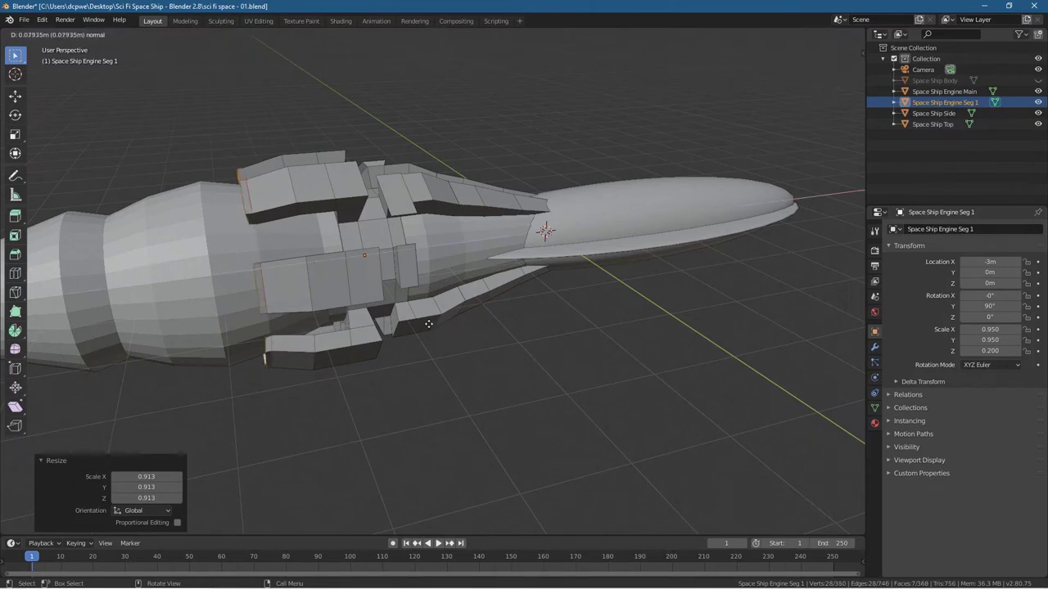
pyautogui.click(395, 325)
pyautogui.press('s')
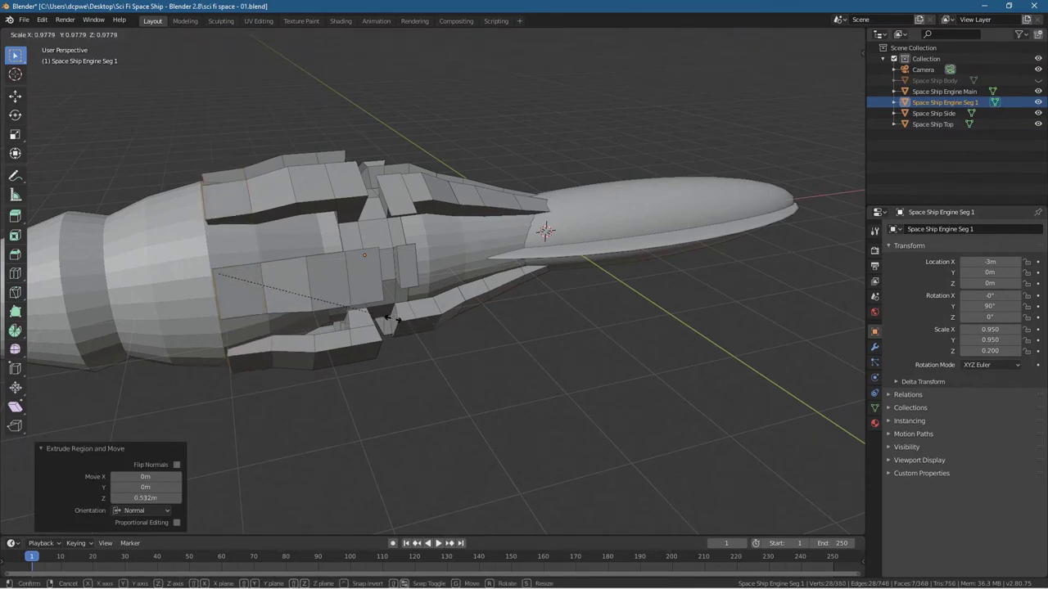
pyautogui.click(379, 319)
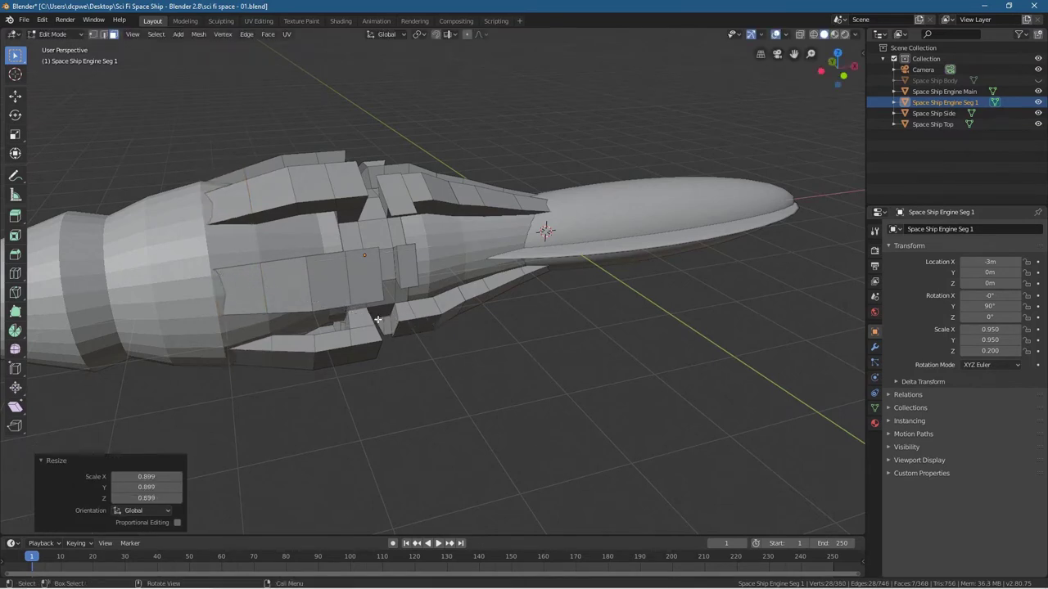
# Inspect how the extruded block ends meet the main engine hull from several angles, including in X-ray and wireframe display
pyautogui.moveTo(288, 457); pyautogui.dragTo(155, 450, button='middle')
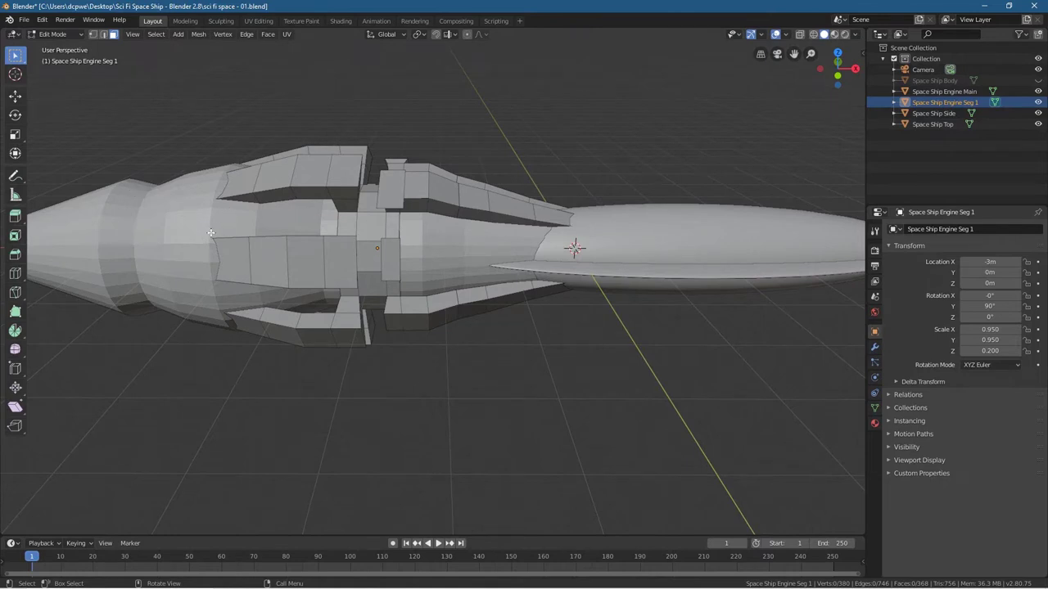
pyautogui.click(69, 33)
pyautogui.keyDown('shift'); pyautogui.moveTo(164, 382); pyautogui.dragTo(370, 356, button='middle'); pyautogui.keyUp('shift')
pyautogui.scroll(5, 377, 330)
pyautogui.scroll(3, 377, 330)
pyautogui.scroll(-6, 360, 316)
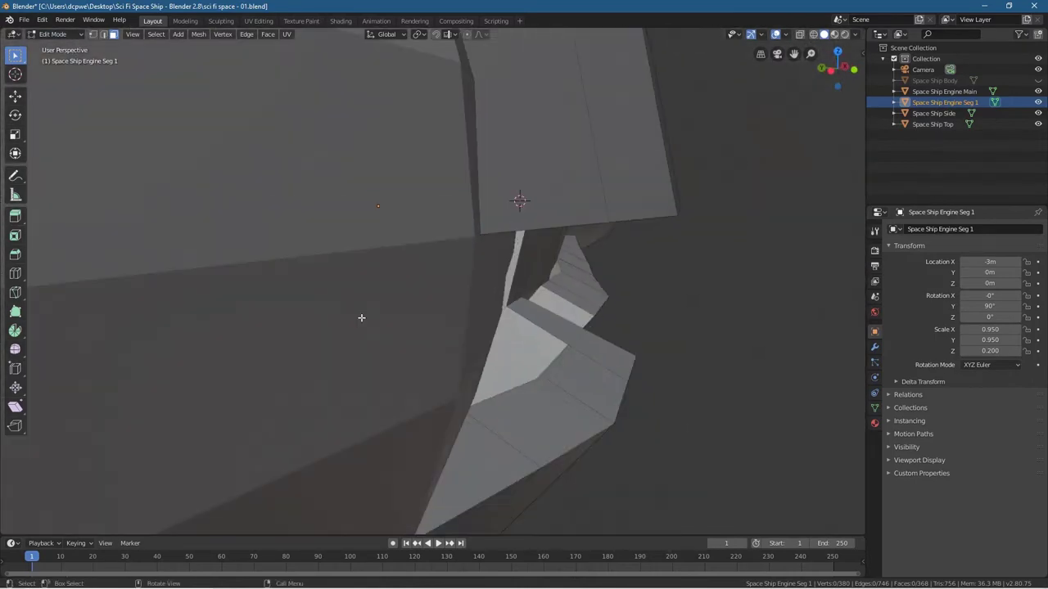
pyautogui.moveTo(358, 327); pyautogui.dragTo(293, 355, button='middle')
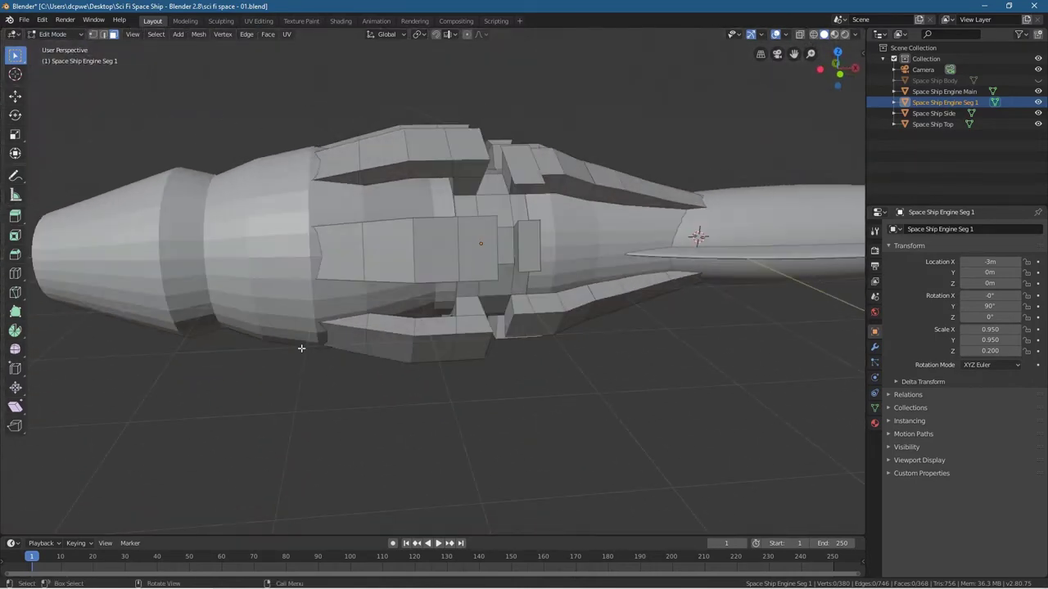
pyautogui.click(800, 35)
pyautogui.moveTo(505, 220)
pyautogui.mouseDown(button='middle')
pyautogui.moveTo(592, 215)
pyautogui.moveTo(480, 210)
pyautogui.moveTo(488, 220)
pyautogui.mouseUp(button='middle')
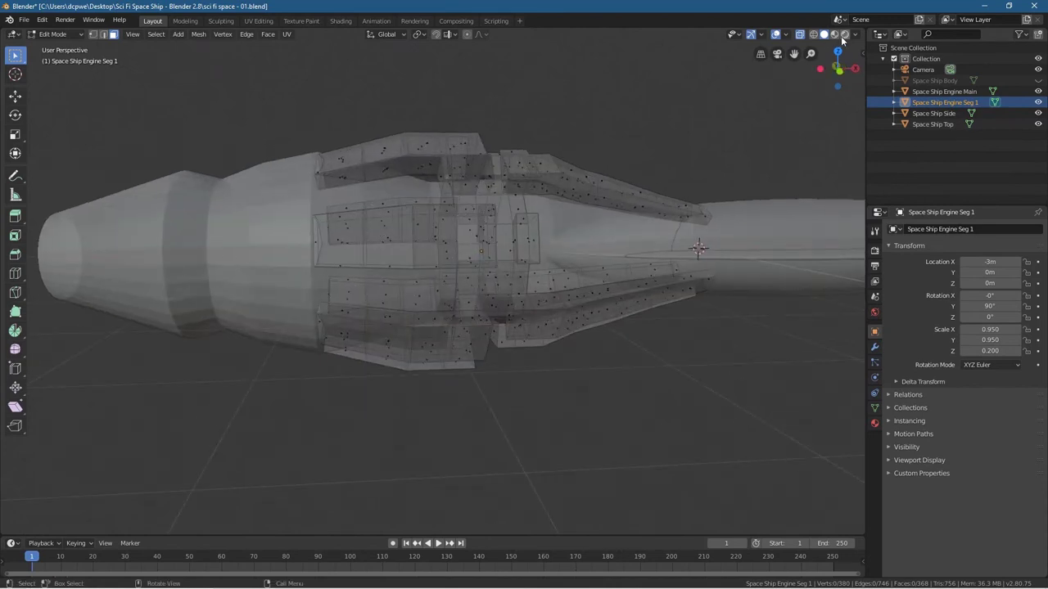
pyautogui.click(814, 35)
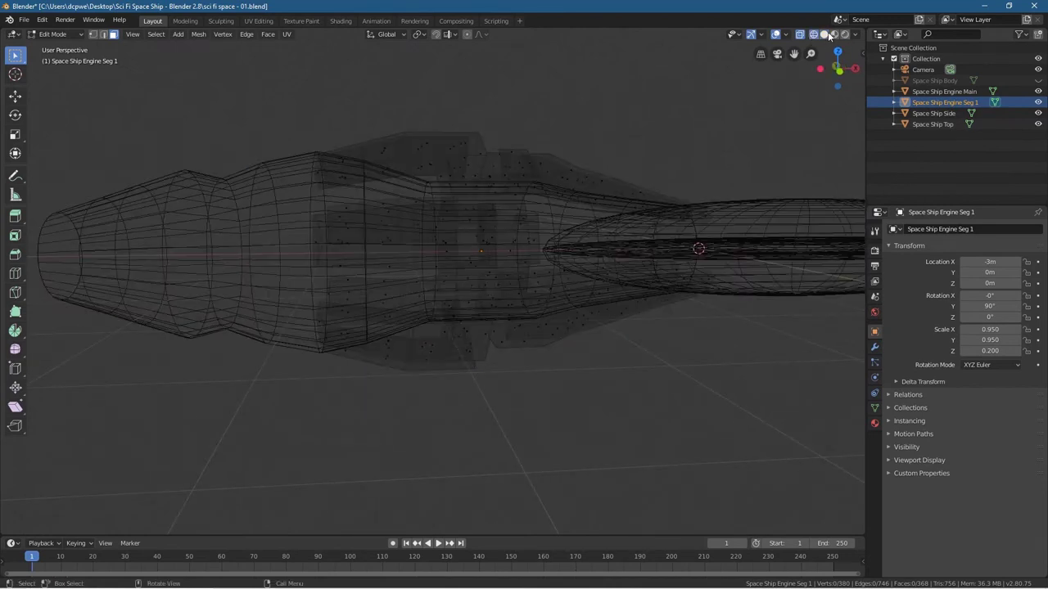
pyautogui.click(824, 36)
pyautogui.click(799, 36)
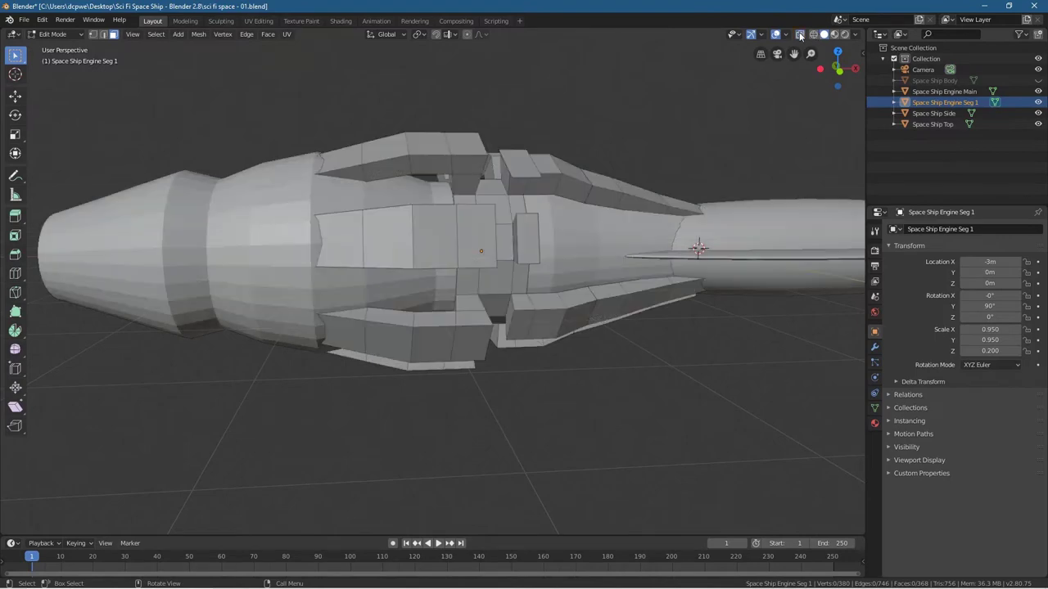
pyautogui.moveTo(344, 271); pyautogui.dragTo(186, 153, button='middle')
# Return to Object Mode and deselect the engine segment
pyautogui.scroll(-4, 131, 290)
pyautogui.click(49, 35)
pyautogui.click(50, 51)
pyautogui.click(370, 409)
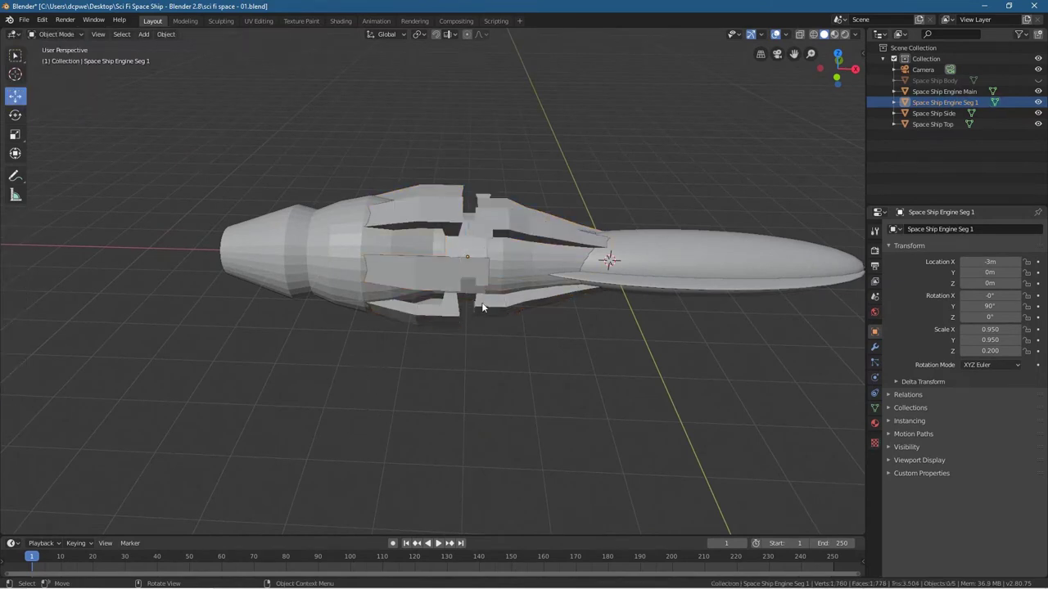
pyautogui.moveTo(384, 348); pyautogui.dragTo(559, 346, button='middle')
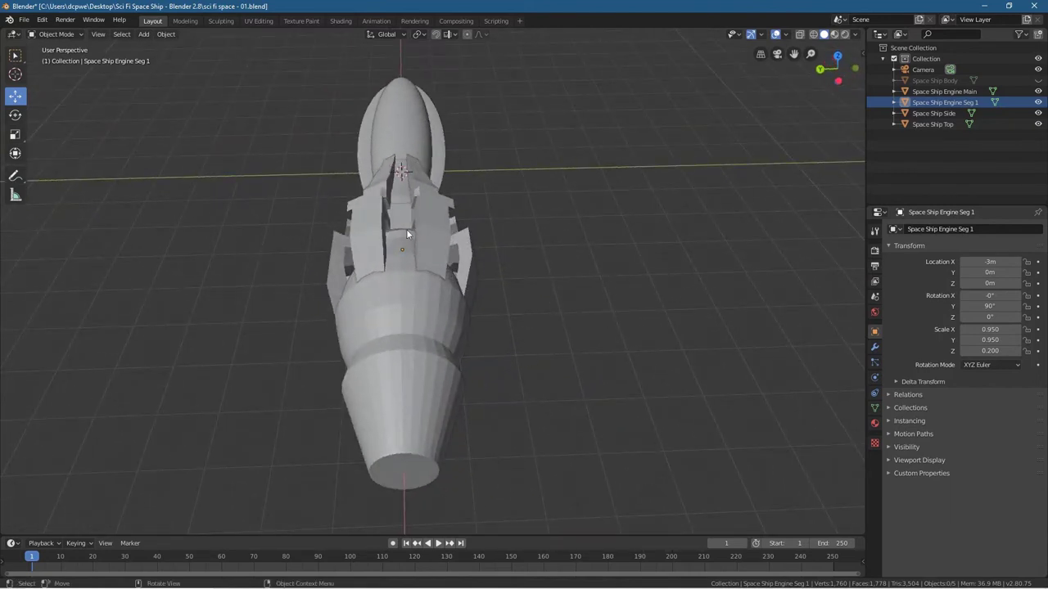
# Add a cube and place it beside the engine at X -4 m and Y 1 m
pyautogui.hotkey('shift', 'a')
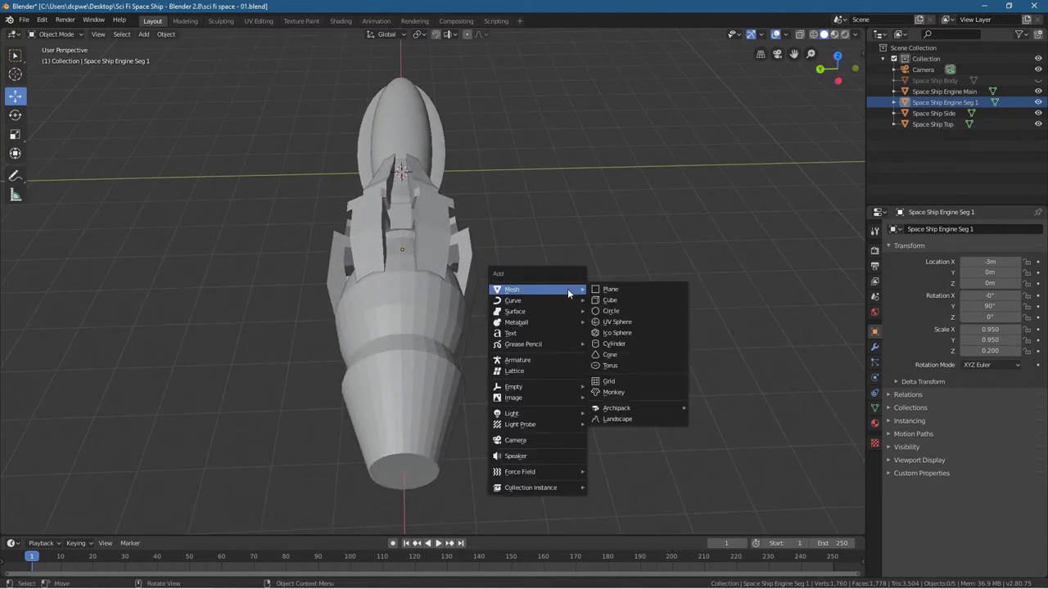
pyautogui.click(619, 301)
pyautogui.press('KP_7')
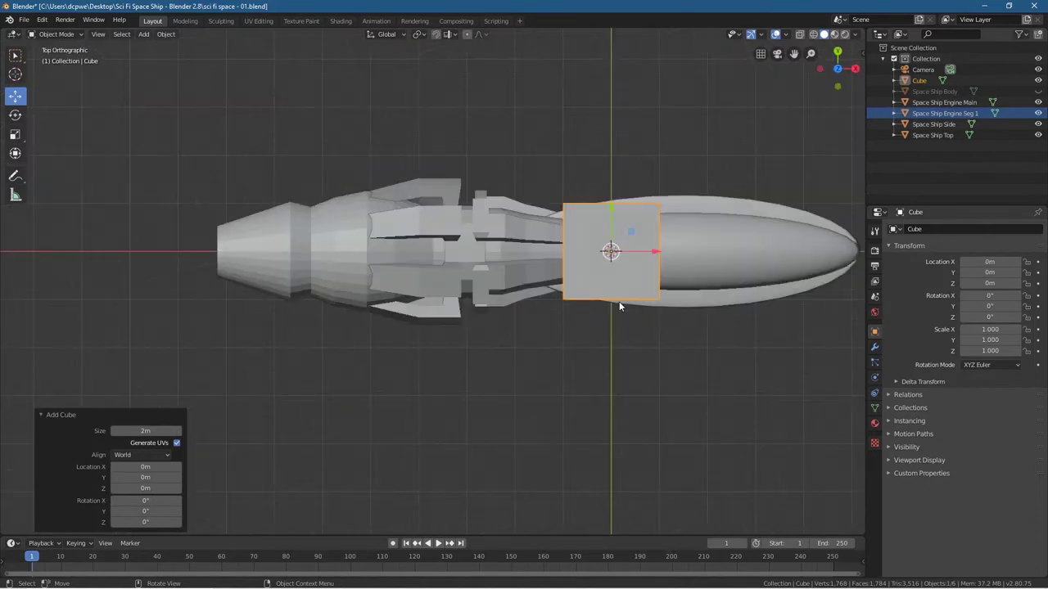
pyautogui.moveTo(652, 256); pyautogui.dragTo(467, 255)
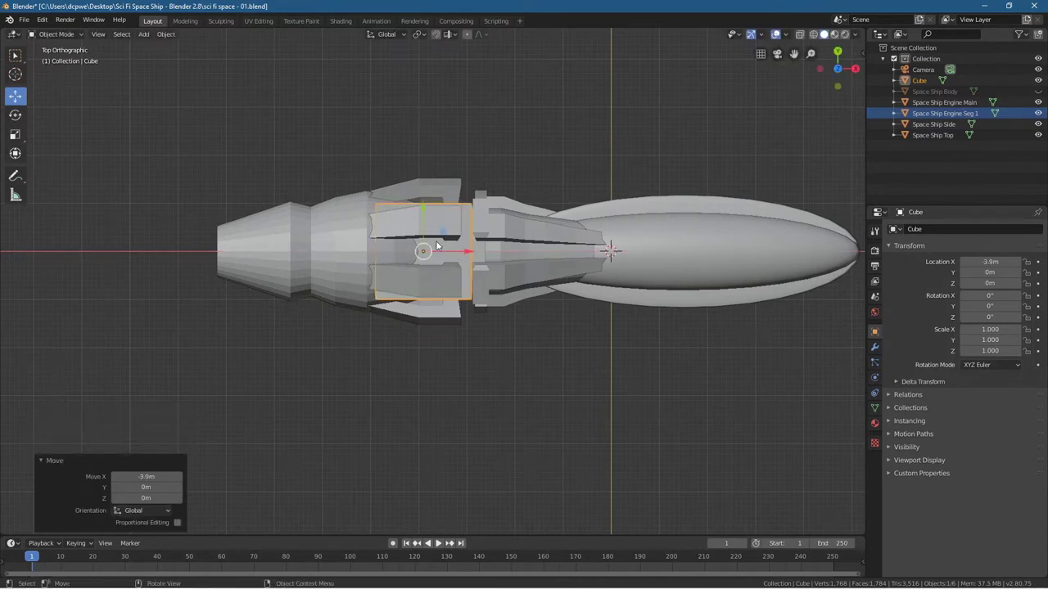
pyautogui.moveTo(422, 217); pyautogui.dragTo(412, 166)
pyautogui.click(1004, 262)
pyautogui.write('-')
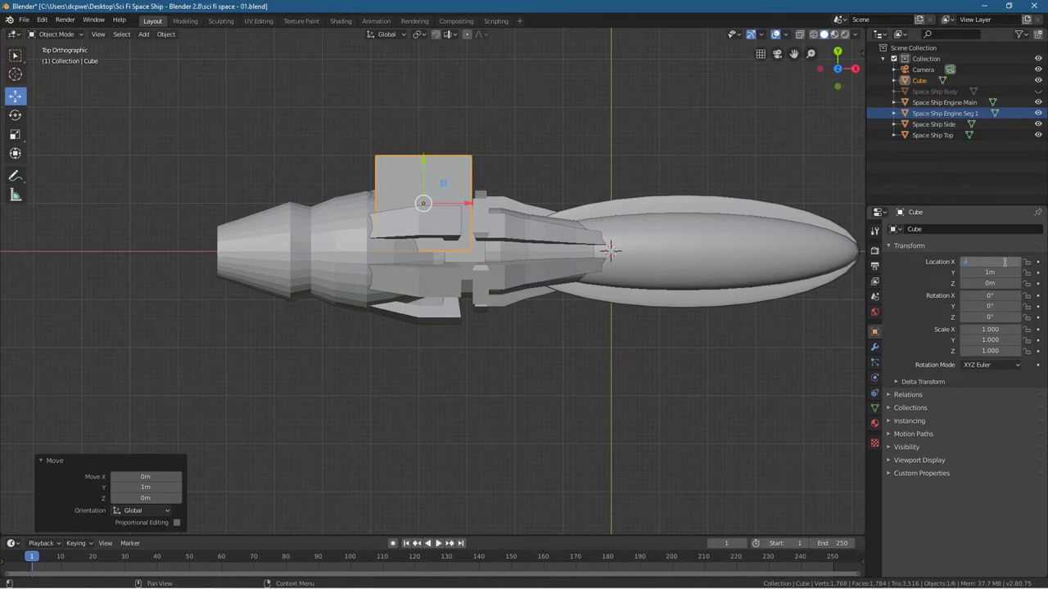
pyautogui.write('4')
pyautogui.press('Return')
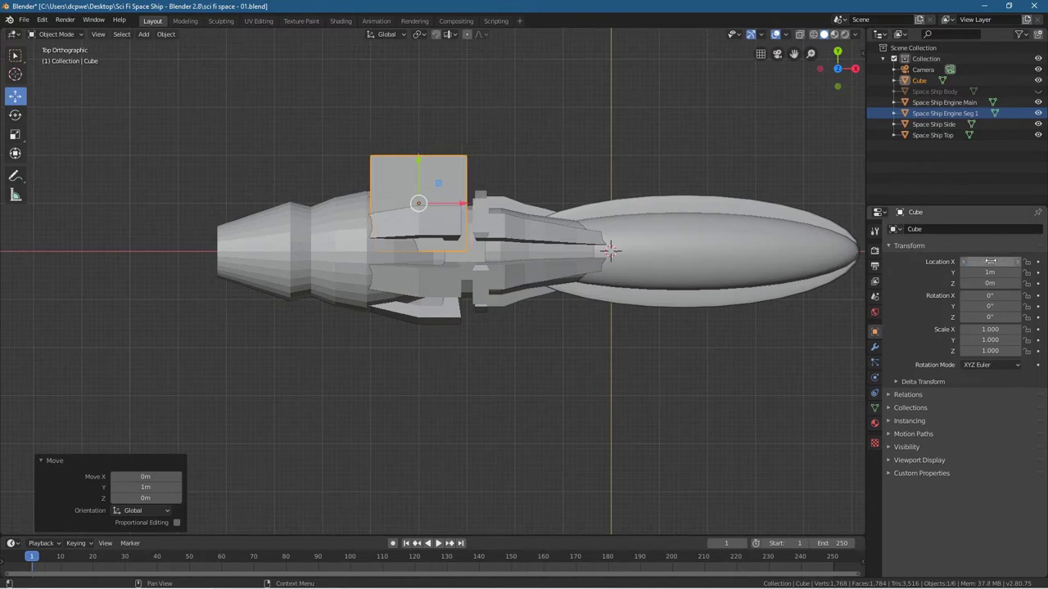
# Flatten the cube into a slab with a Z scale of 0.1
pyautogui.moveTo(465, 330); pyautogui.dragTo(601, 222, button='middle')
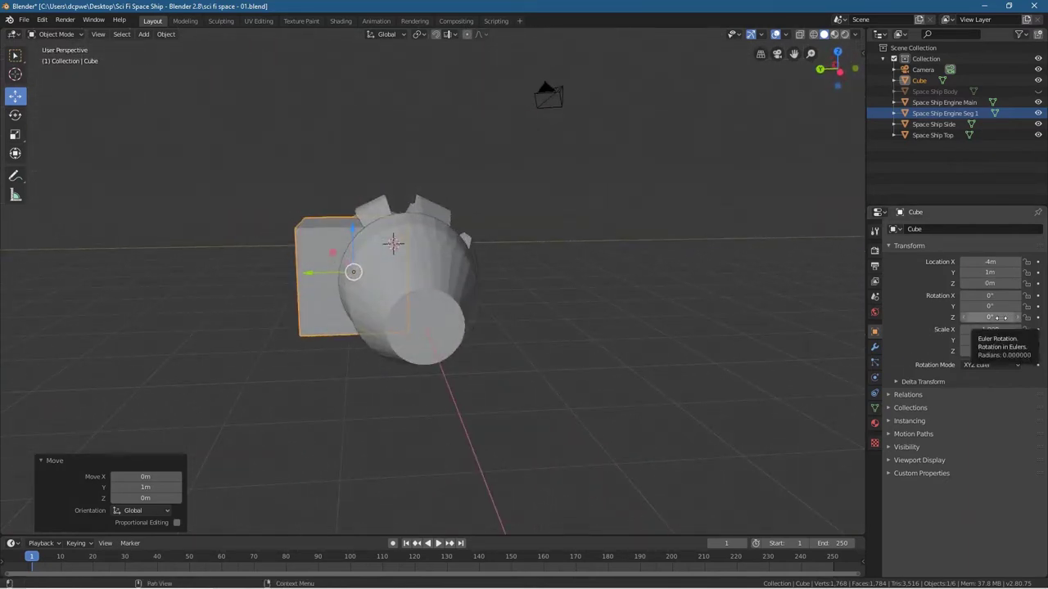
pyautogui.moveTo(995, 350); pyautogui.dragTo(921, 350)
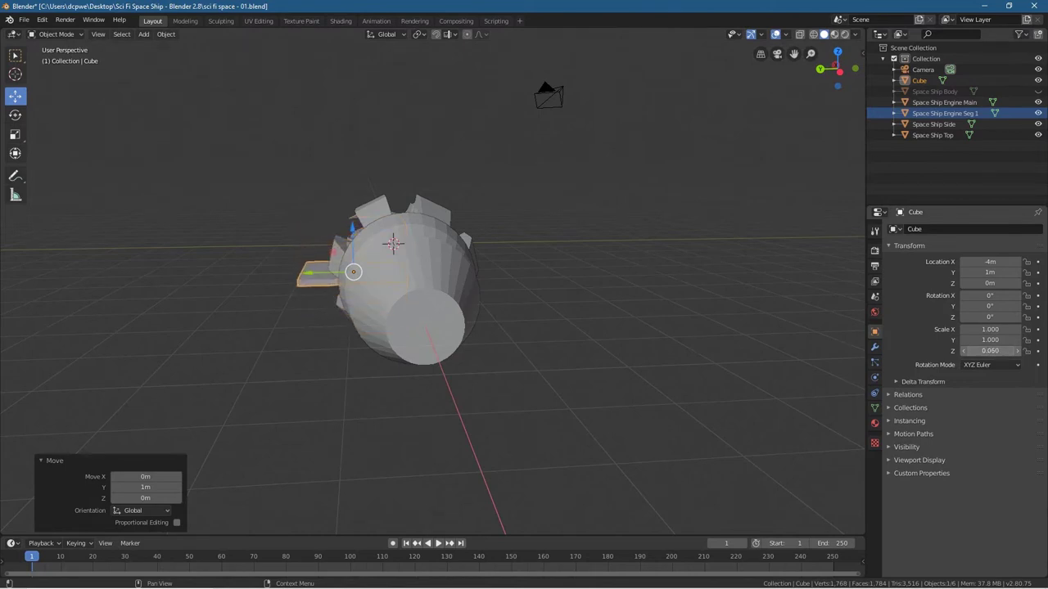
pyautogui.click(995, 350)
pyautogui.write('0.2')
pyautogui.press('Return')
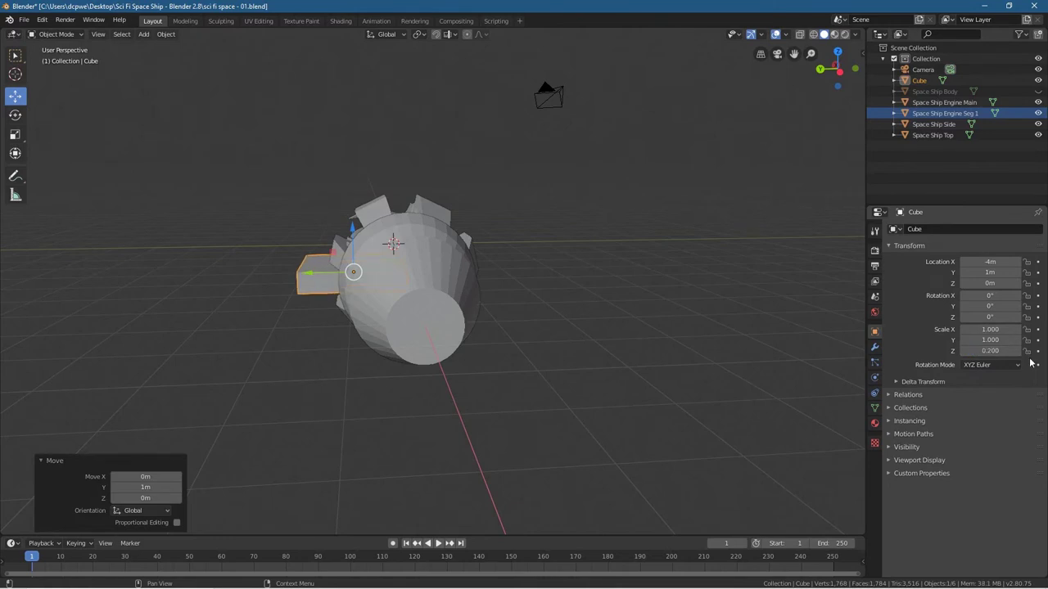
pyautogui.click(1002, 350)
pyautogui.write('0.1')
pyautogui.press('Return')
# Move the flattened cube outward along Y to 1.9 m, at the side of the engine segment
pyautogui.moveTo(320, 327); pyautogui.dragTo(285, 389, button='middle')
pyautogui.press('KP_7')
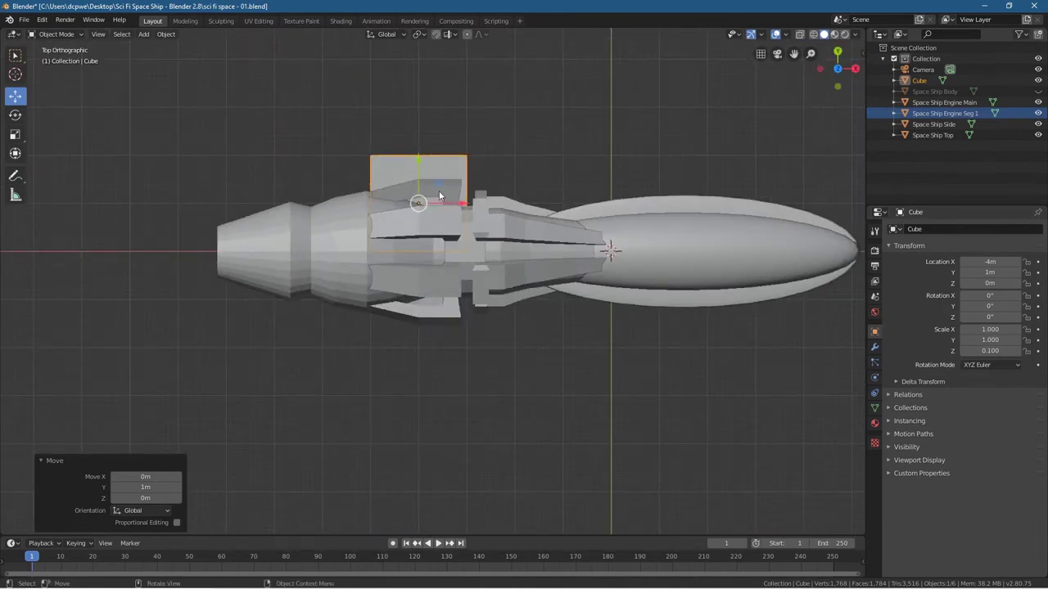
pyautogui.moveTo(417, 164); pyautogui.dragTo(427, 120)
pyautogui.scroll(5, 431, 212)
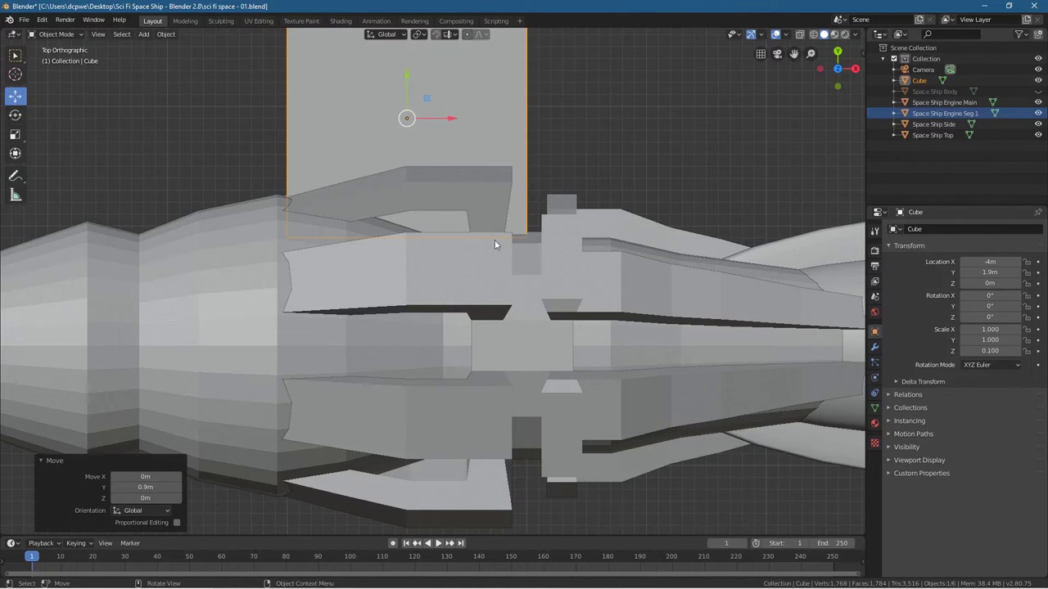
pyautogui.moveTo(106, 249); pyautogui.dragTo(278, 134, button='middle')
pyautogui.scroll(-7, 189, 280)
pyautogui.moveTo(202, 333); pyautogui.dragTo(287, 331, button='middle')
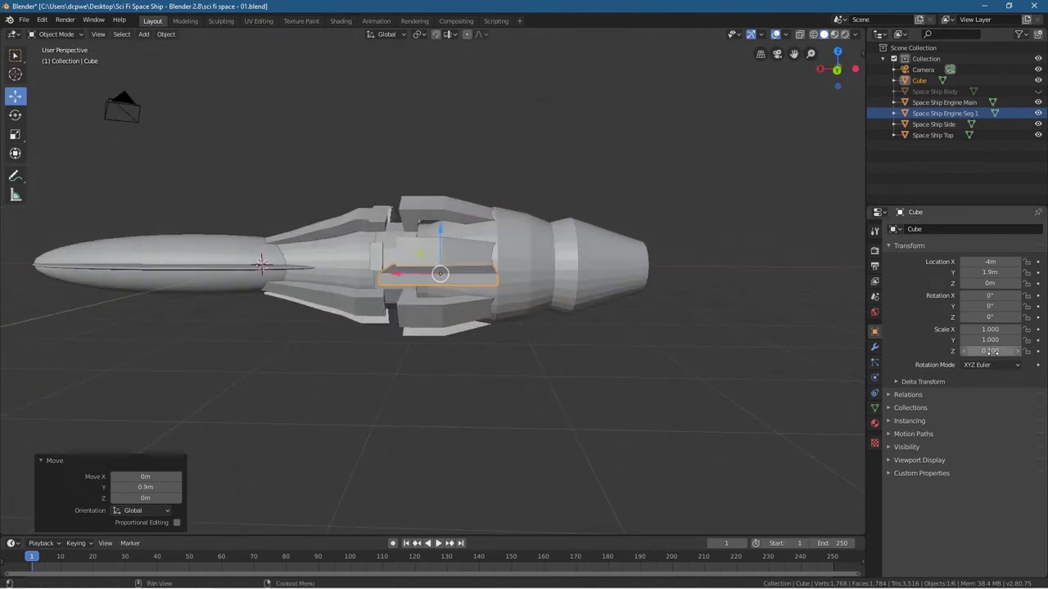
# Thin the slab by reducing its Z scale to 0.05
pyautogui.click(992, 351)
pyautogui.press('Return')
pyautogui.click(963, 351)
pyautogui.click(963, 351)
pyautogui.click(963, 351)
pyautogui.click(964, 351)
pyautogui.click(964, 351)
# Select the thin slab beside the engine and enter Edit Mode on it
pyautogui.moveTo(622, 359); pyautogui.dragTo(440, 300, button='middle')
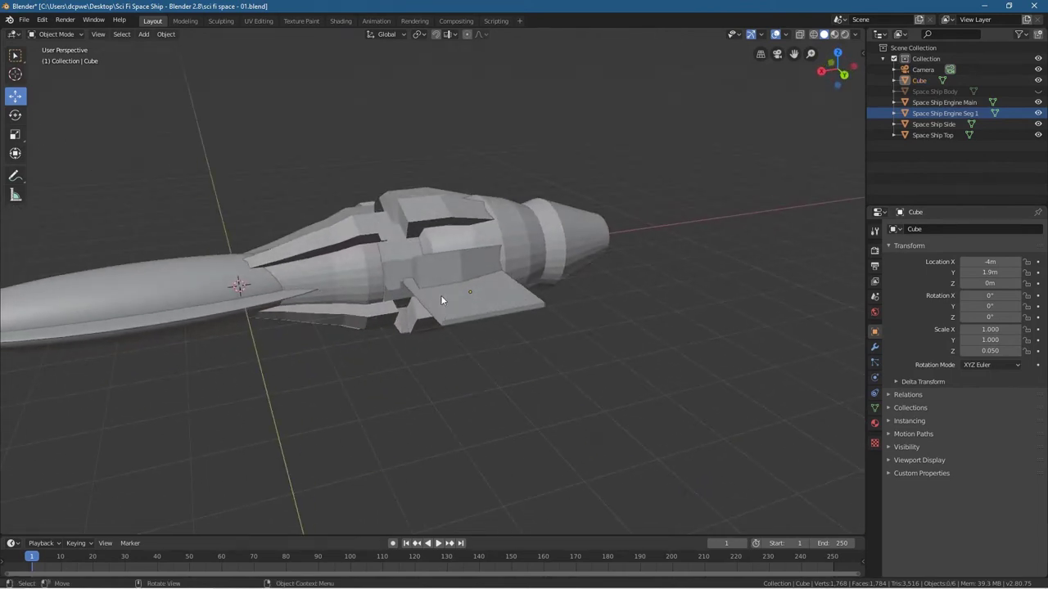
pyautogui.moveTo(746, 357); pyautogui.dragTo(720, 344, button='middle')
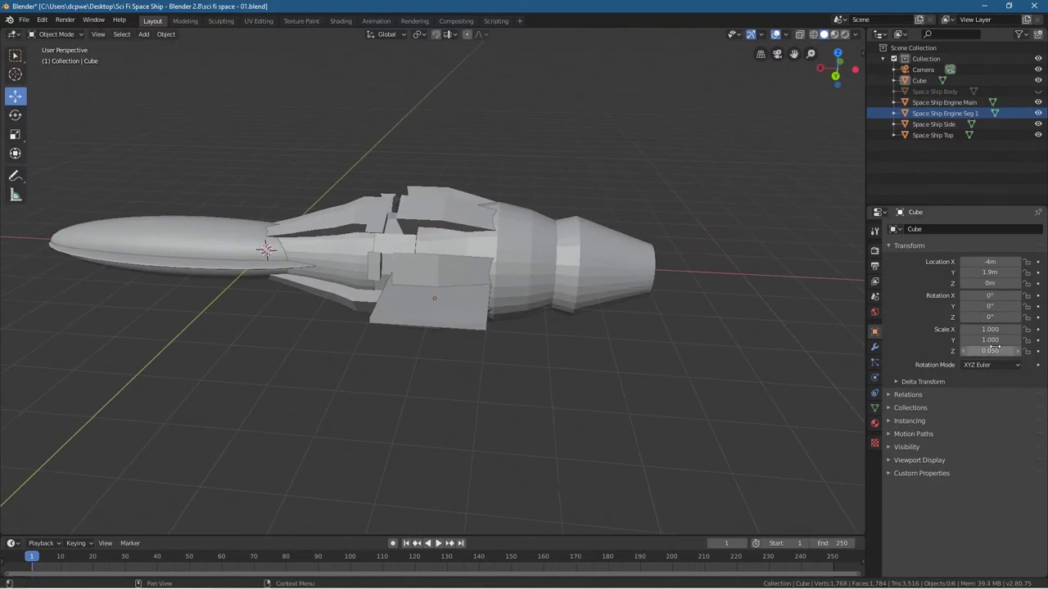
pyautogui.moveTo(669, 318); pyautogui.dragTo(479, 384, button='middle')
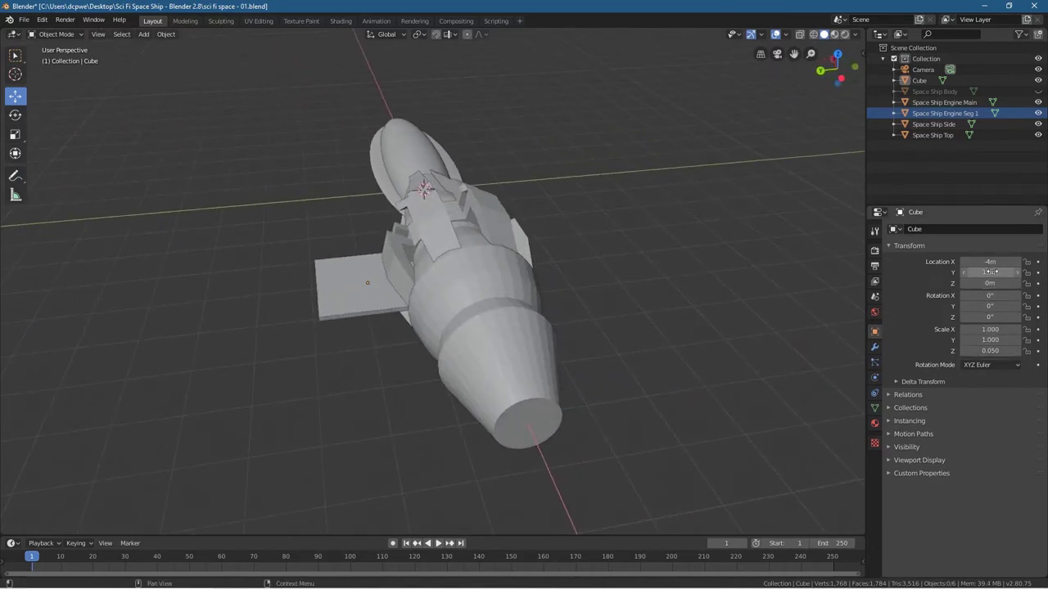
pyautogui.moveTo(339, 343); pyautogui.dragTo(325, 373, button='middle')
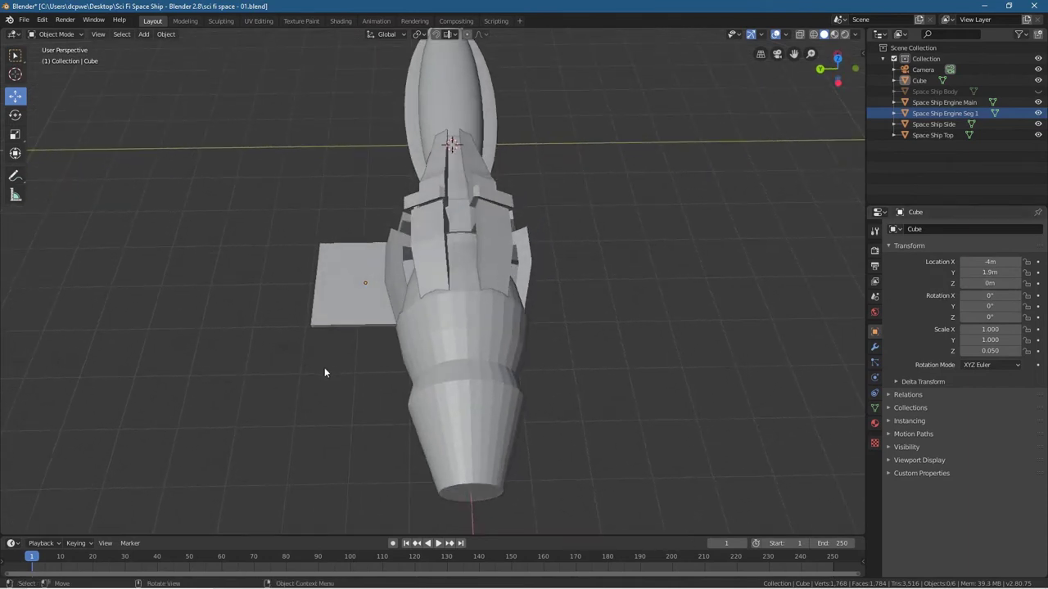
pyautogui.click(339, 261)
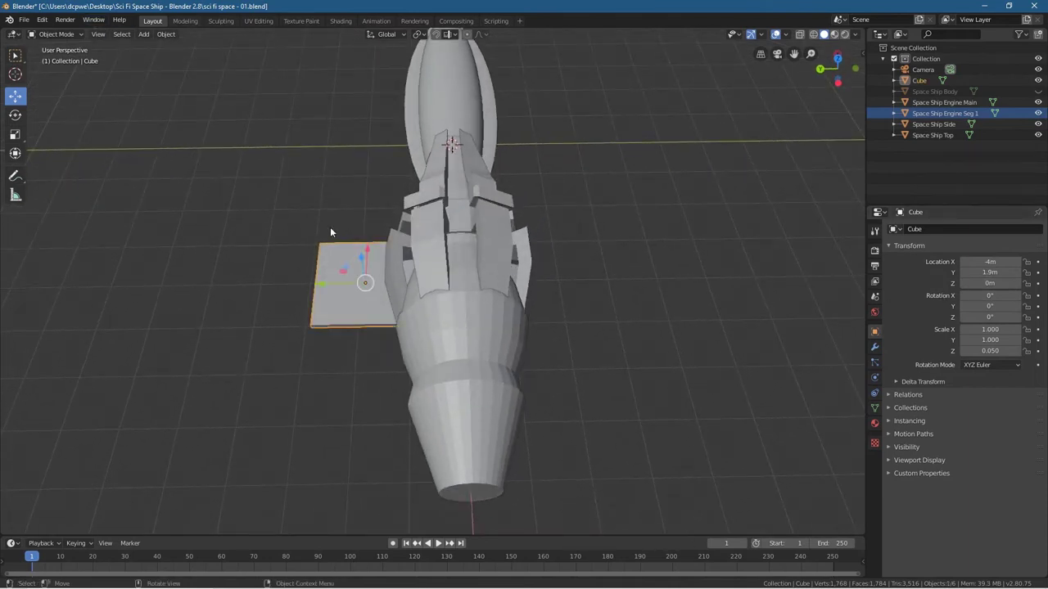
pyautogui.click(54, 35)
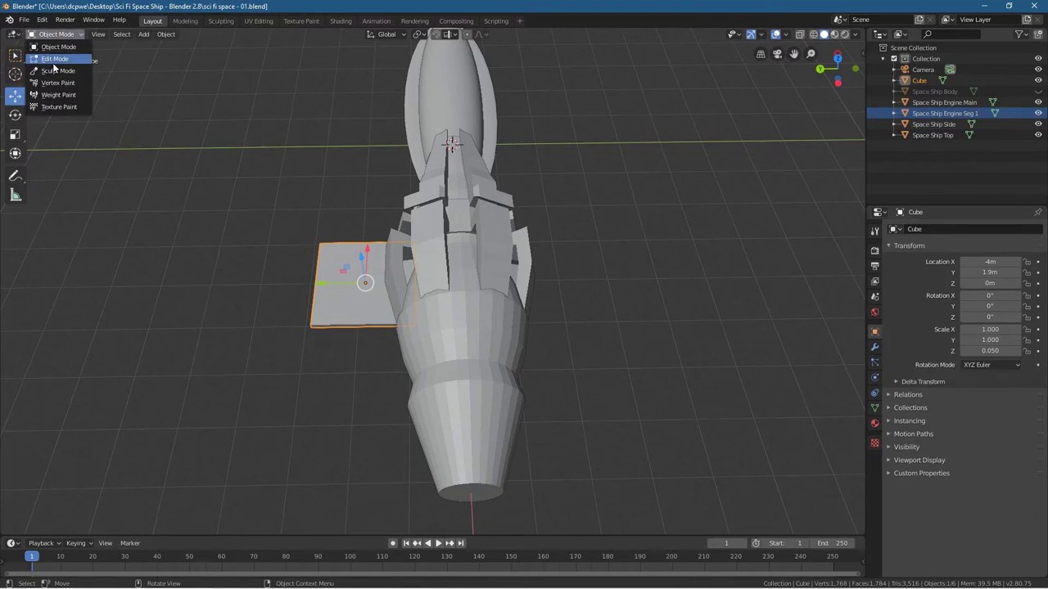
pyautogui.click(53, 61)
# Save the project as a new file version named sci fi space - 02.blend
pyautogui.click(23, 20)
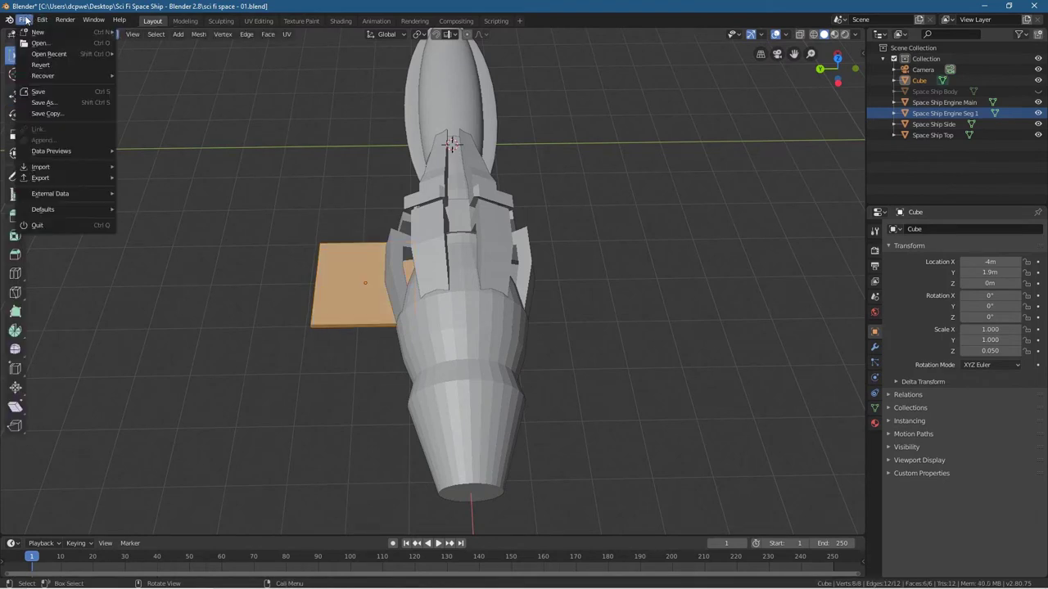
pyautogui.click(44, 103)
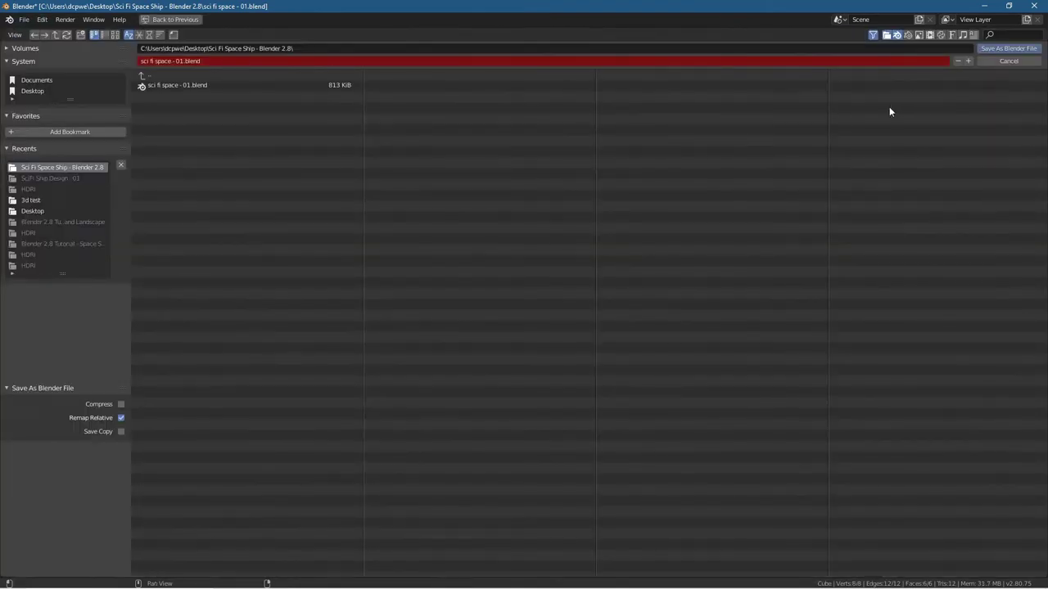
pyautogui.click(968, 60)
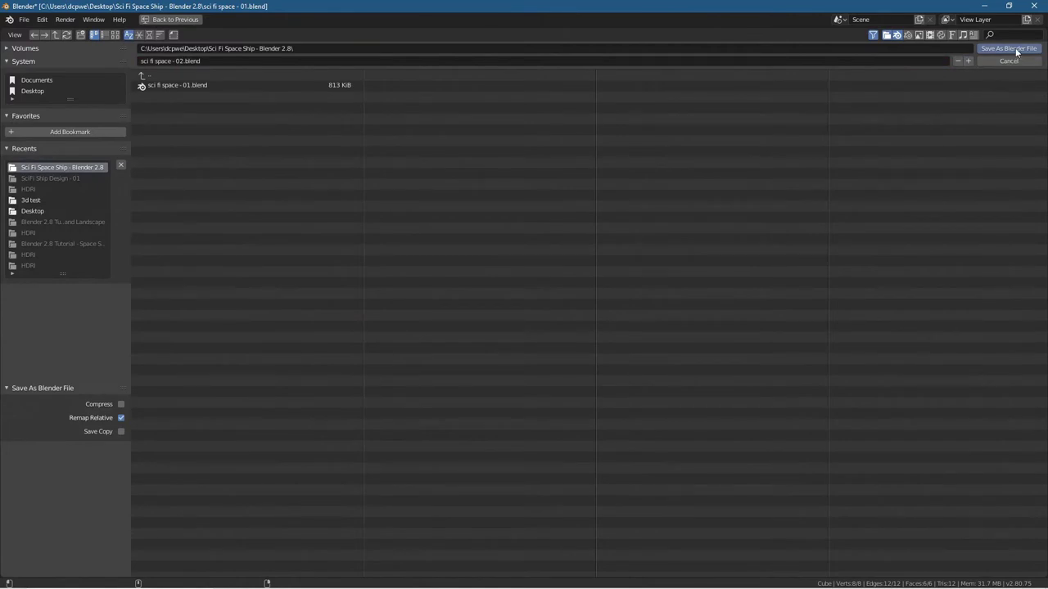
pyautogui.click(1009, 48)
# Extrude the slab's narrow outer end face 1 m outward, away from the engine
pyautogui.moveTo(249, 420); pyautogui.dragTo(342, 392, button='middle')
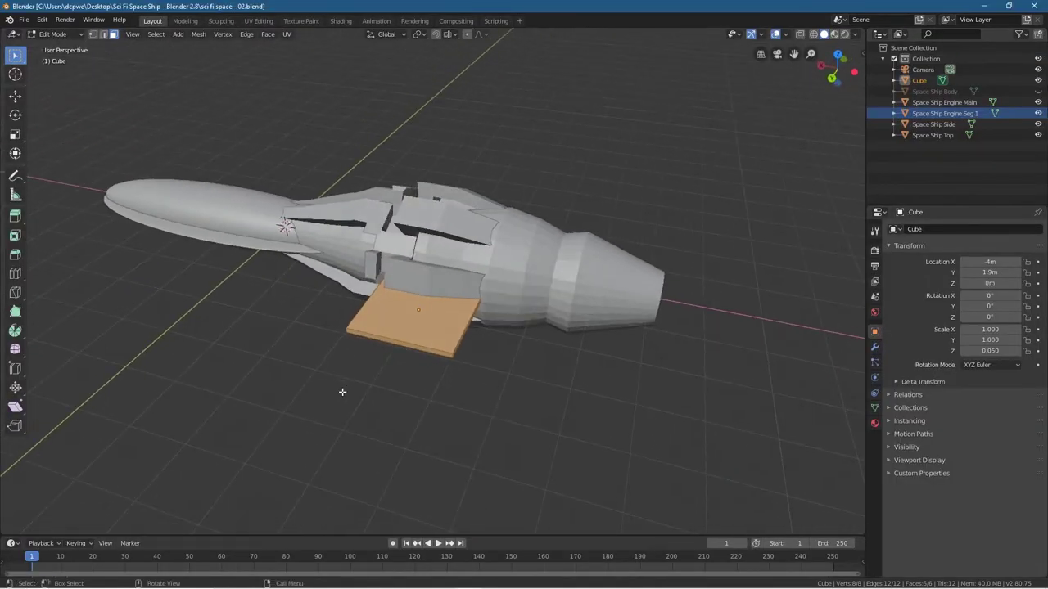
pyautogui.click(372, 336)
pyautogui.moveTo(373, 336); pyautogui.dragTo(361, 370, button='middle')
pyautogui.scroll(4, 360, 370)
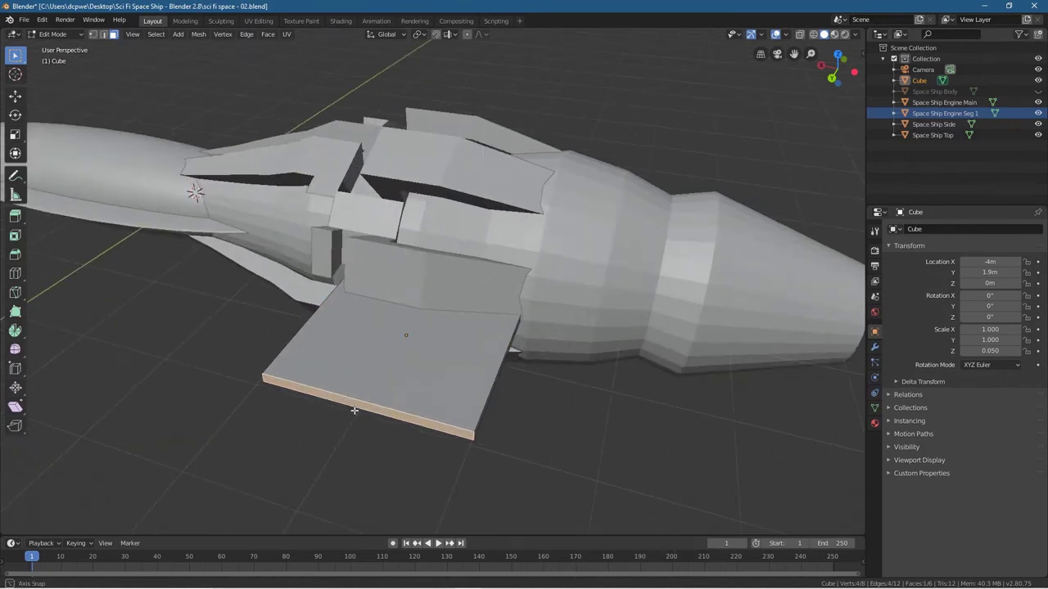
pyautogui.click(15, 98)
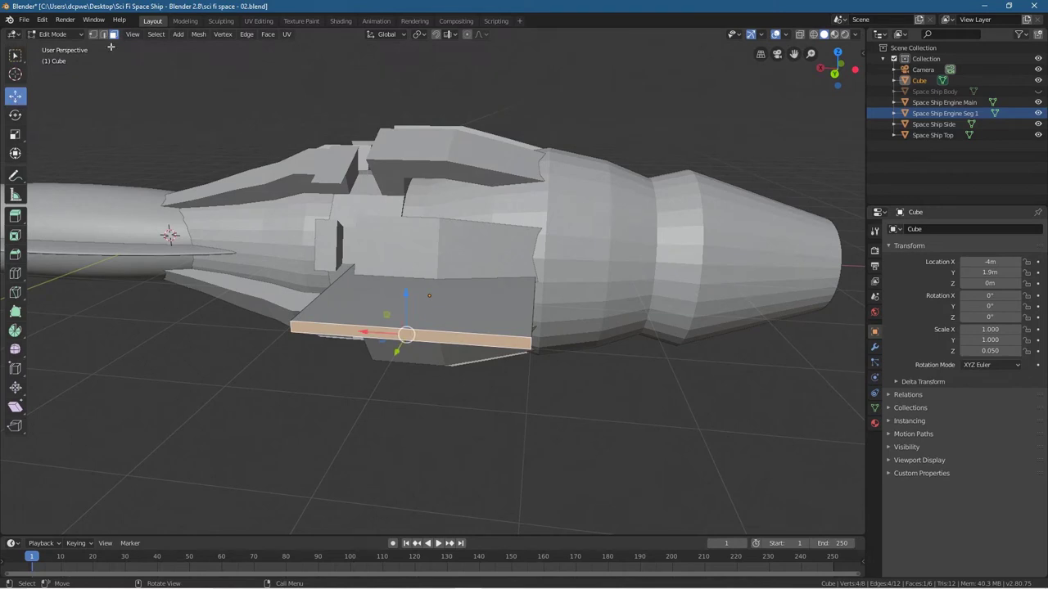
pyautogui.click(511, 397)
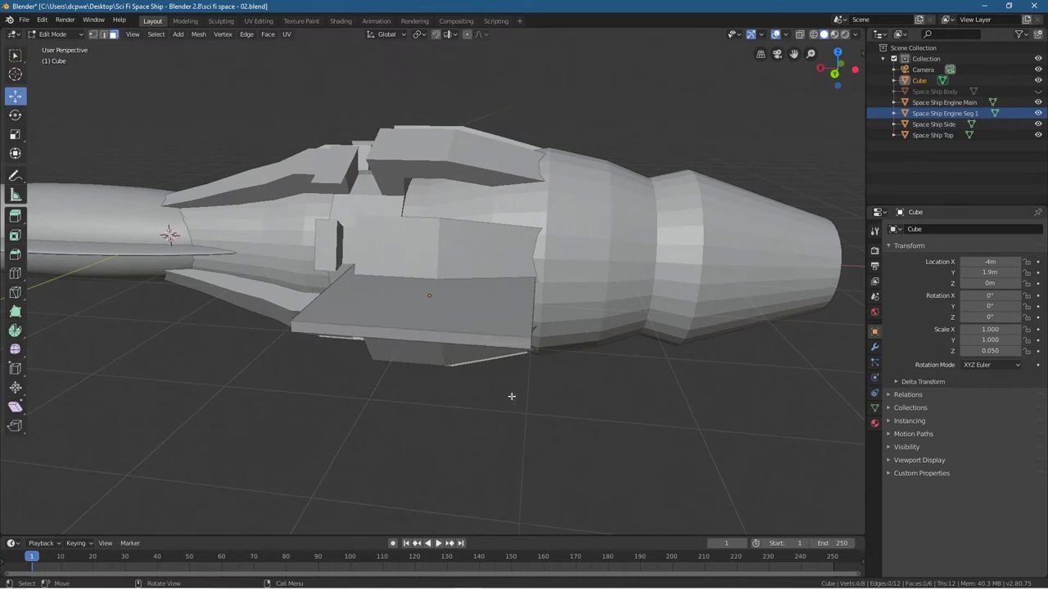
pyautogui.click(453, 345)
pyautogui.moveTo(475, 451); pyautogui.dragTo(459, 414, button='middle')
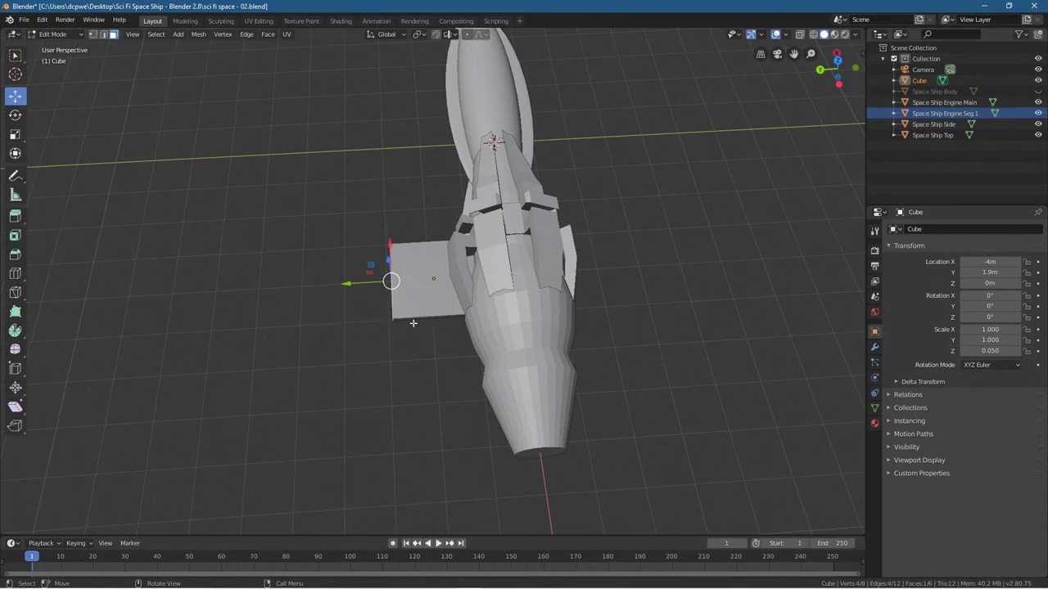
pyautogui.press('e')
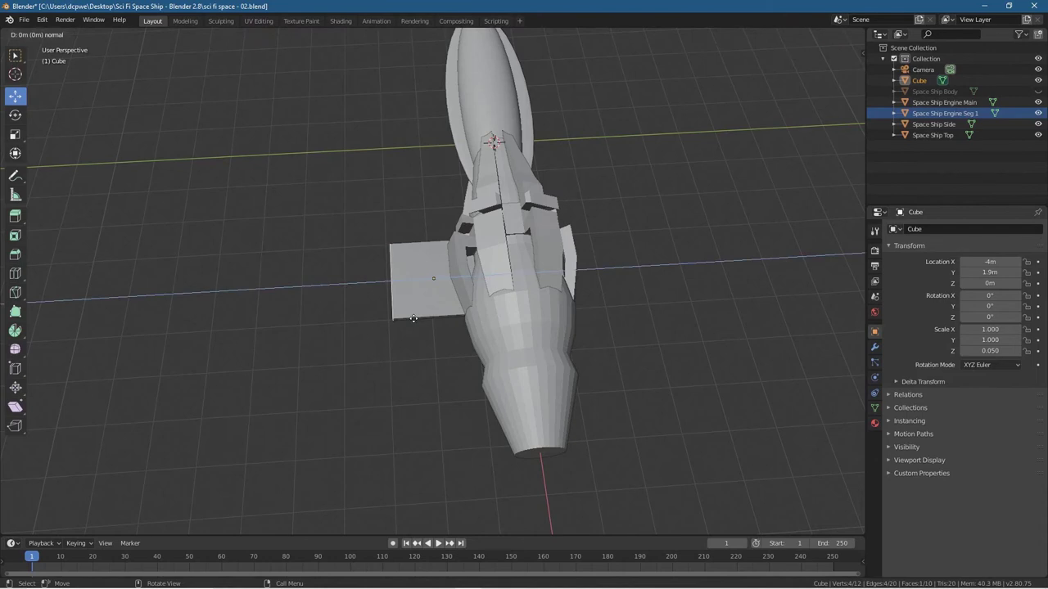
pyautogui.rightClick(413, 318)
pyautogui.press('KP_7')
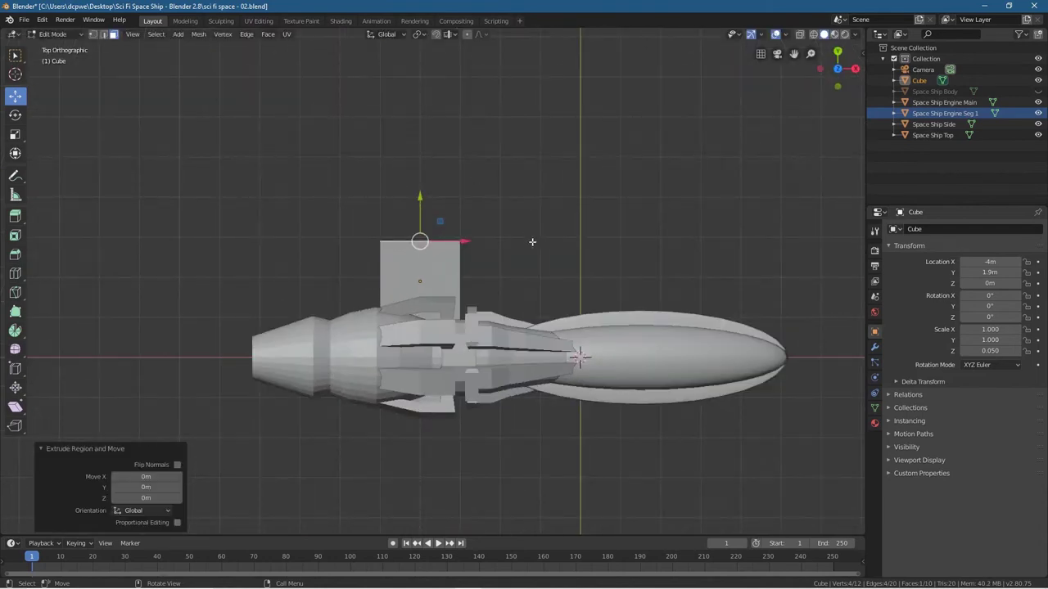
pyautogui.press('e')
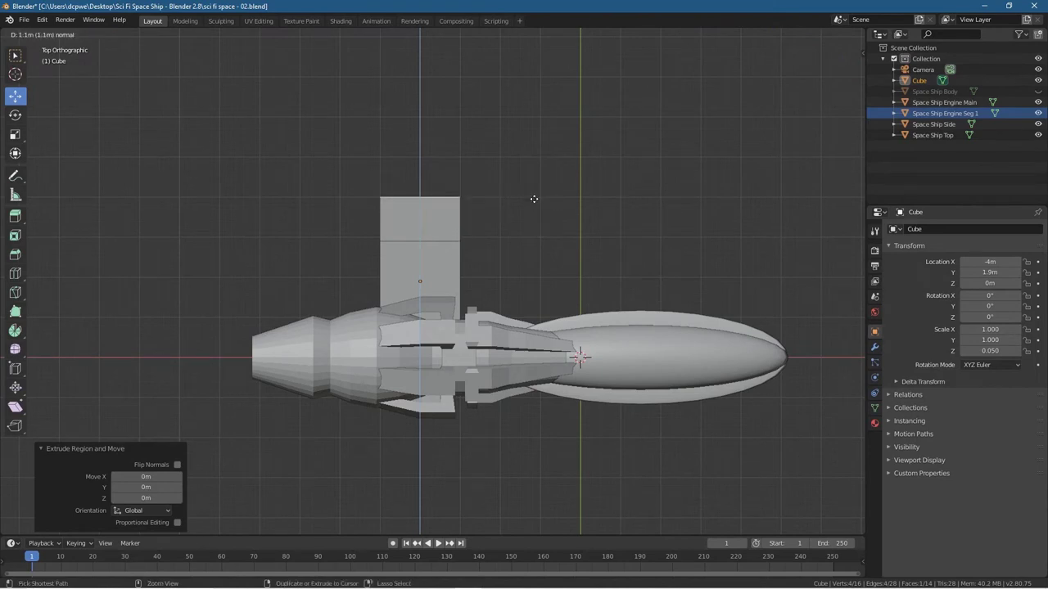
pyautogui.click(534, 202)
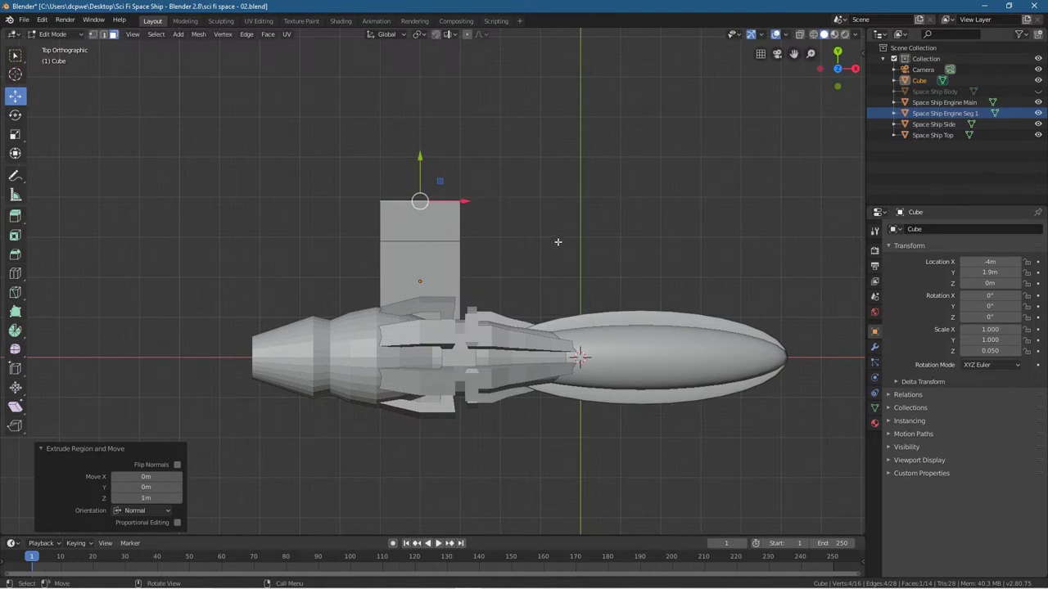
pyautogui.scroll(4, 480, 213)
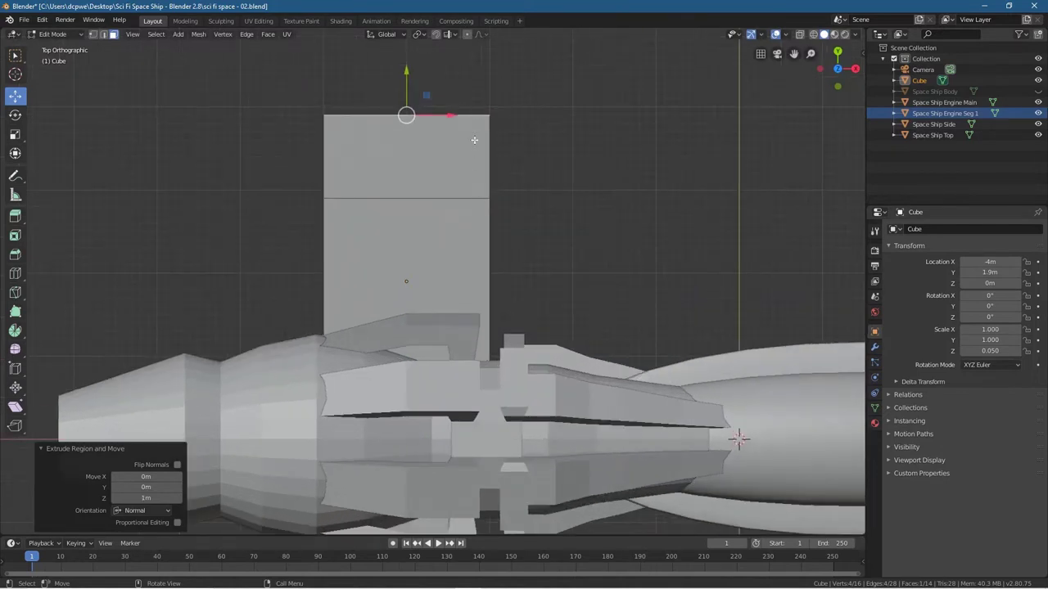
pyautogui.scroll(-4, 564, 237)
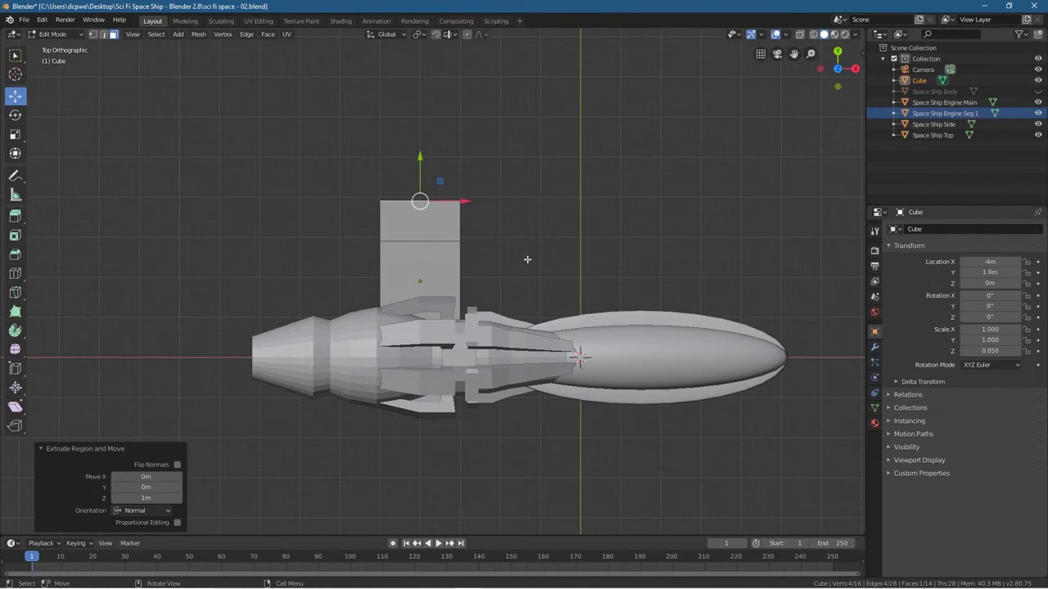
# Extrude the nose-side face of the wing's outer section 7 m forward, parallel to the ship's body
pyautogui.moveTo(527, 259); pyautogui.dragTo(386, 172, button='middle')
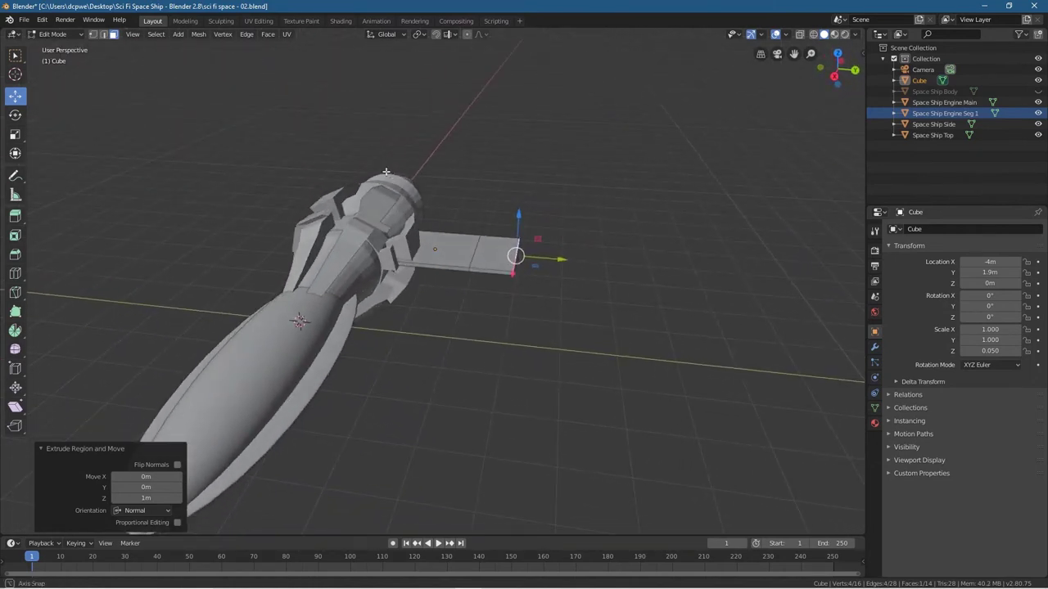
pyautogui.click(491, 271)
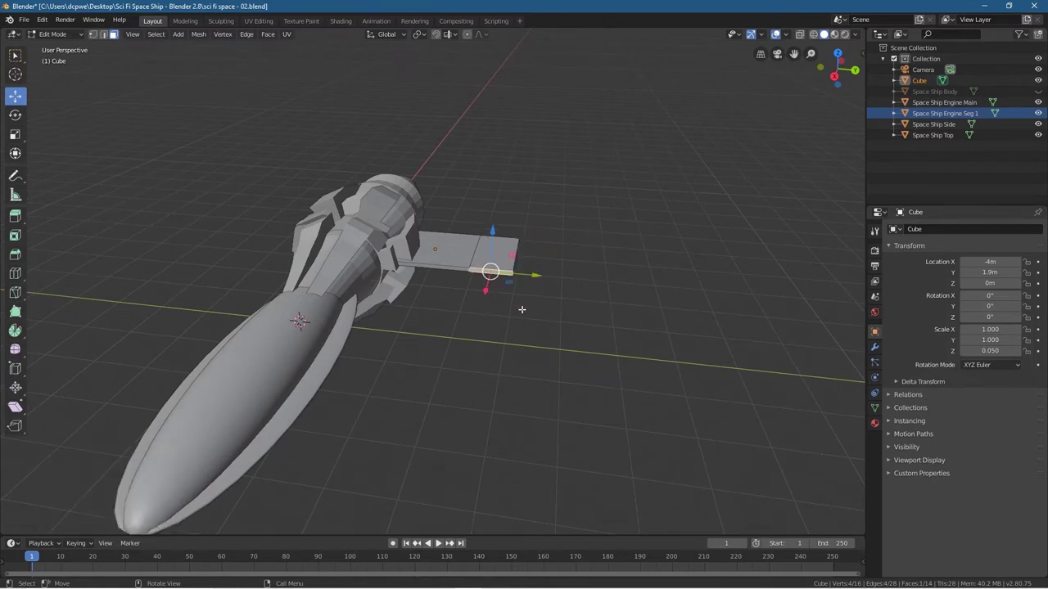
pyautogui.moveTo(520, 306); pyautogui.dragTo(530, 351, button='middle')
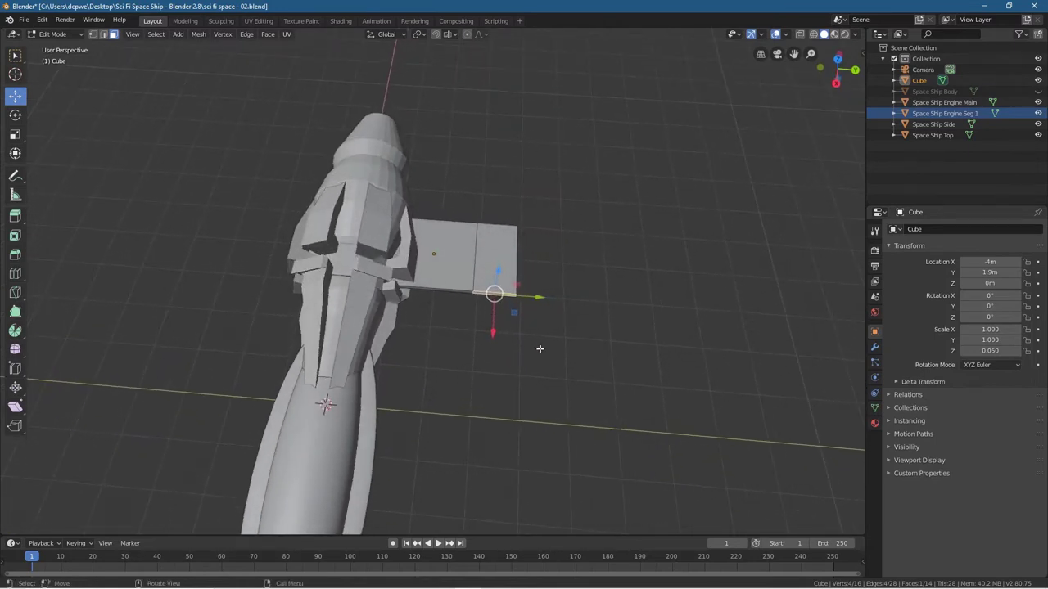
pyautogui.press('KP_7')
pyautogui.press('e')
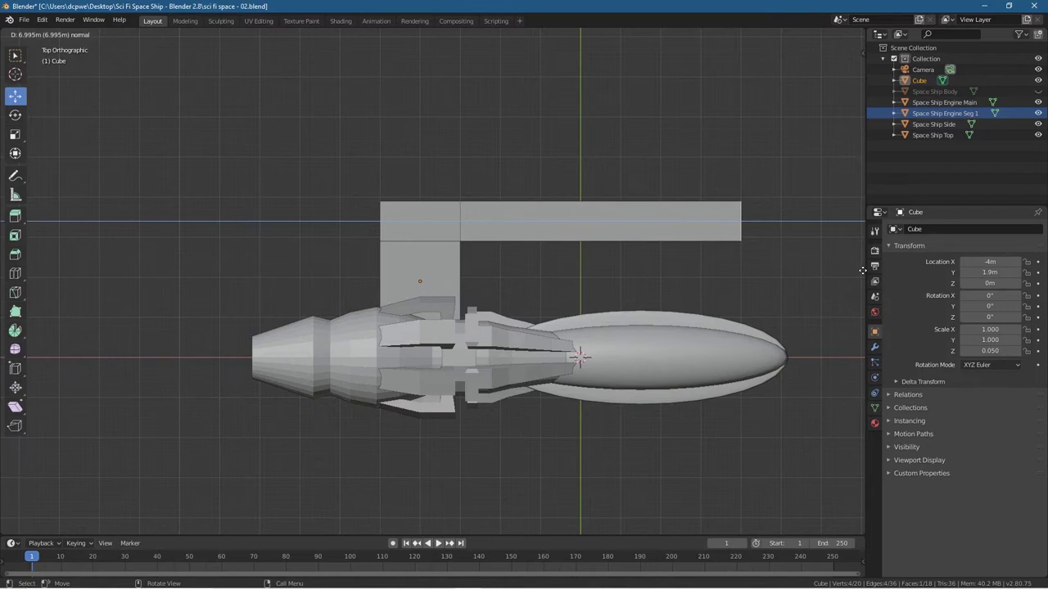
pyautogui.write('7')
pyautogui.press('Return')
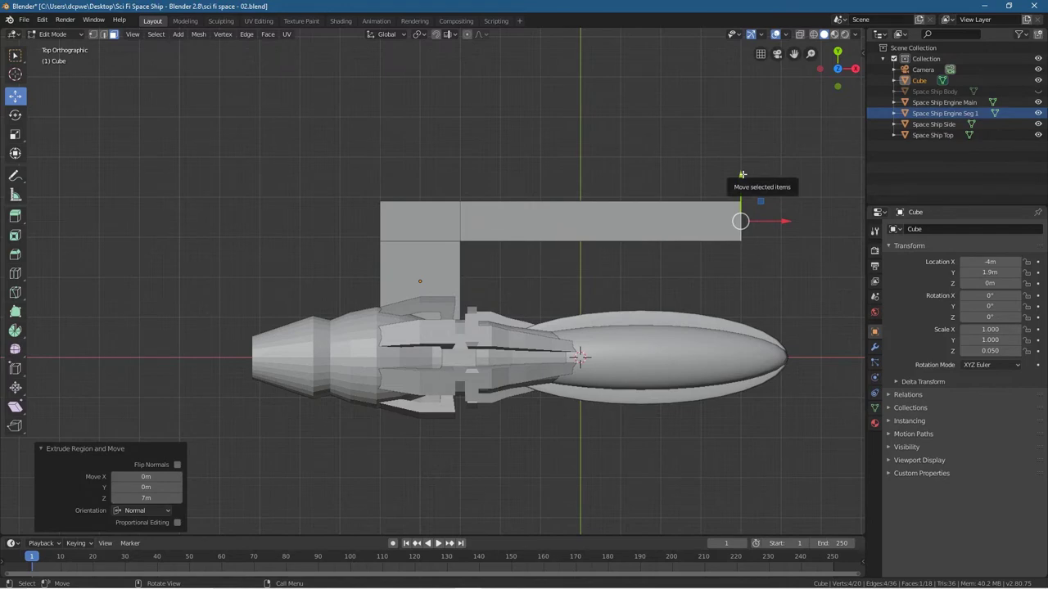
# Scale the forward arm's end face to 0 along Y so the arm tapers in width
pyautogui.moveTo(773, 268); pyautogui.dragTo(641, 155, button='middle')
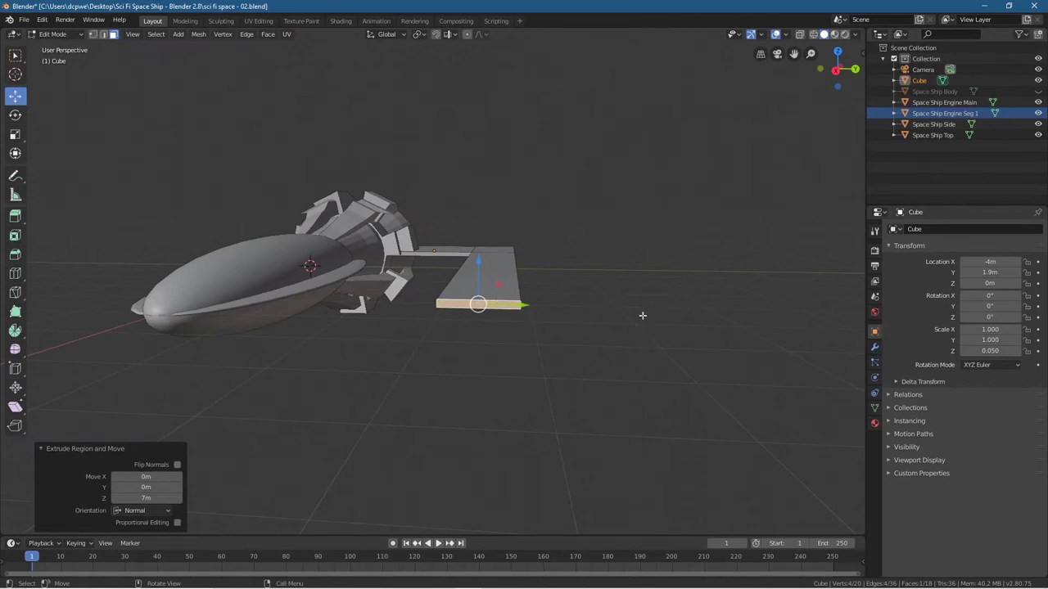
pyautogui.press('s')
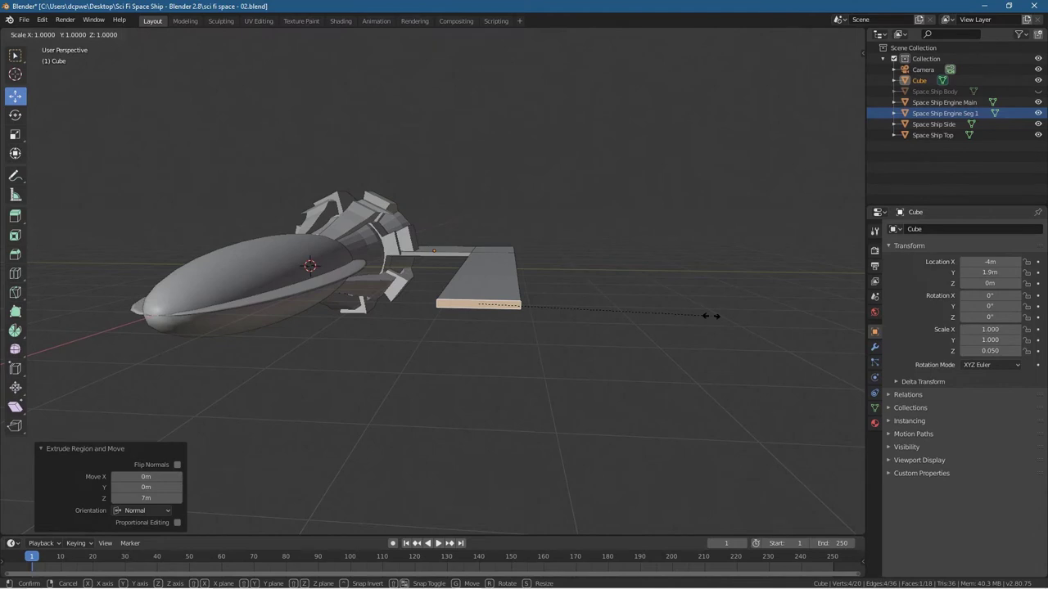
pyautogui.press('y')
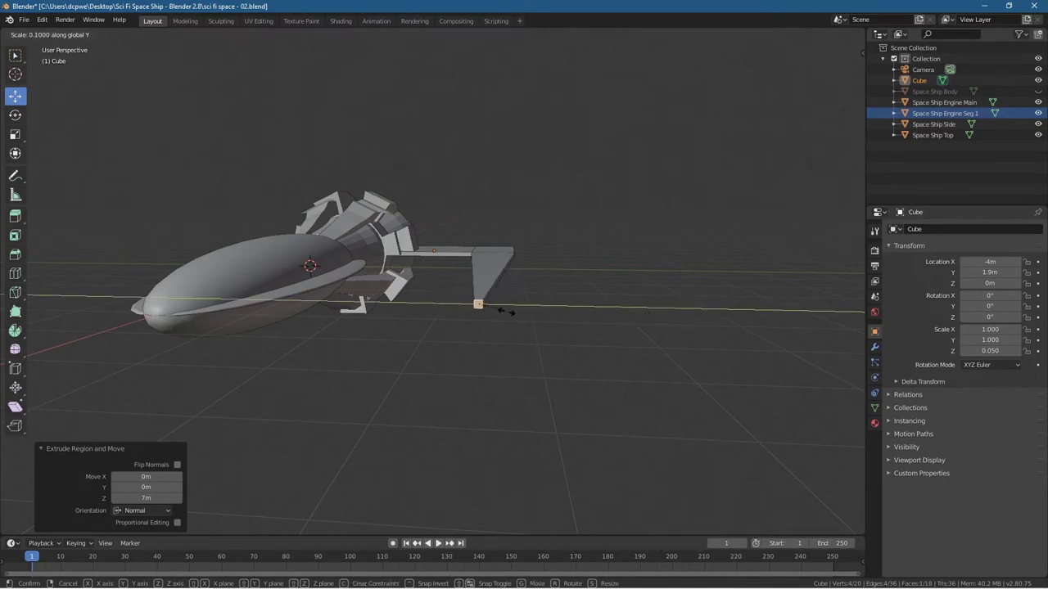
pyautogui.click(484, 310)
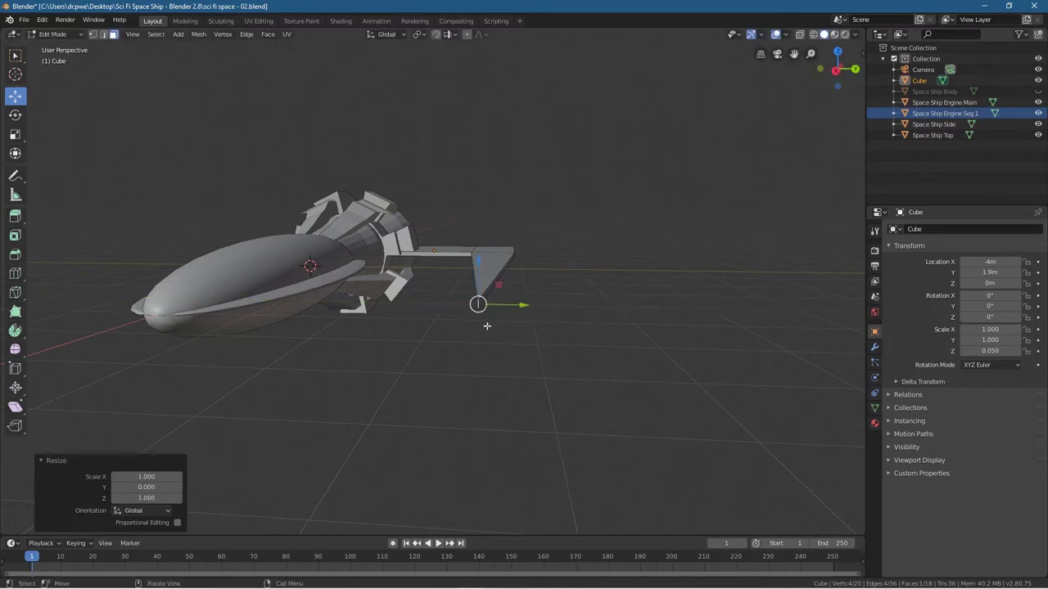
# Scale the arm's end face down along Z so its thickness tapers to a point at the tip
pyautogui.moveTo(491, 346); pyautogui.dragTo(502, 345, button='middle')
pyautogui.scroll(1, 483, 318)
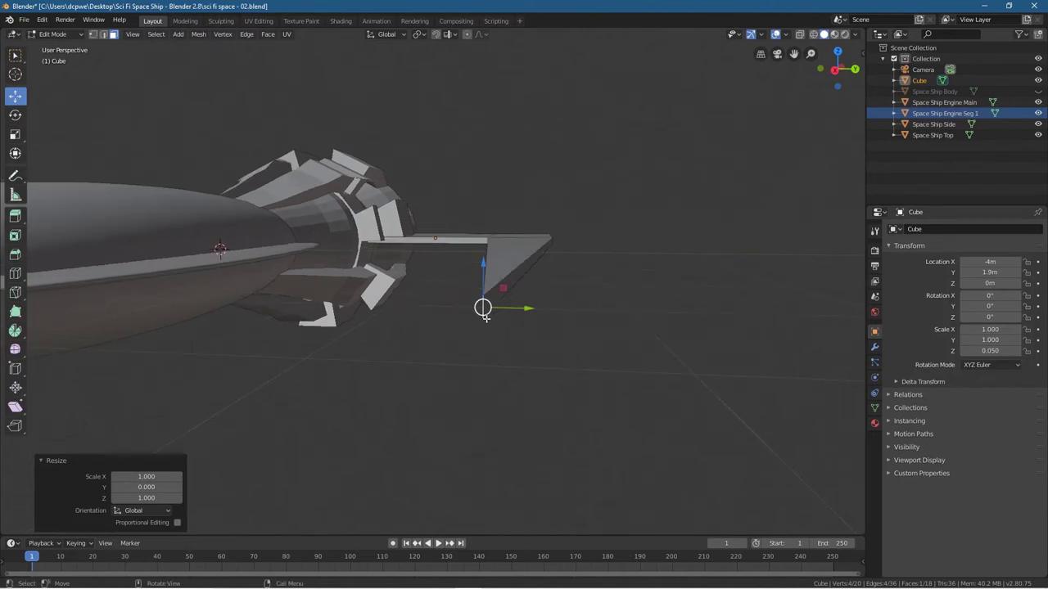
pyautogui.scroll(3, 524, 312)
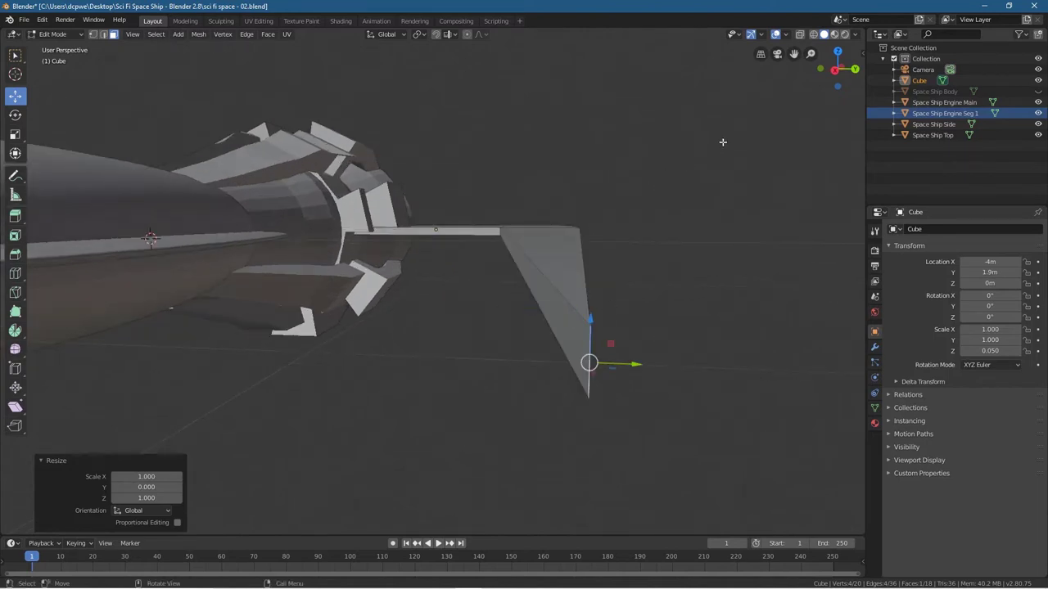
pyautogui.press('s')
pyautogui.press('z')
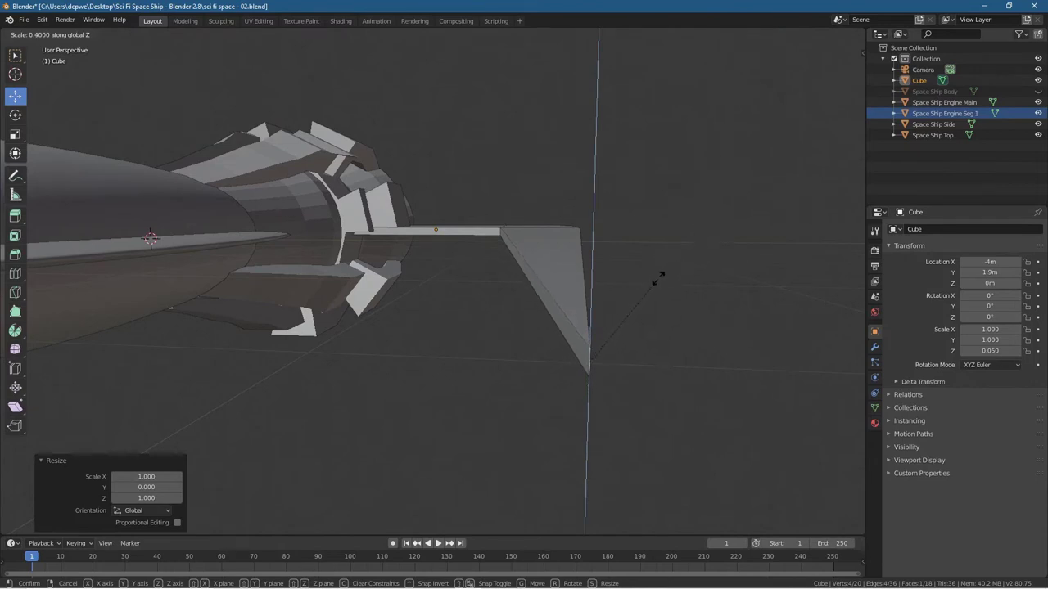
pyautogui.click(608, 339)
pyautogui.click(594, 397)
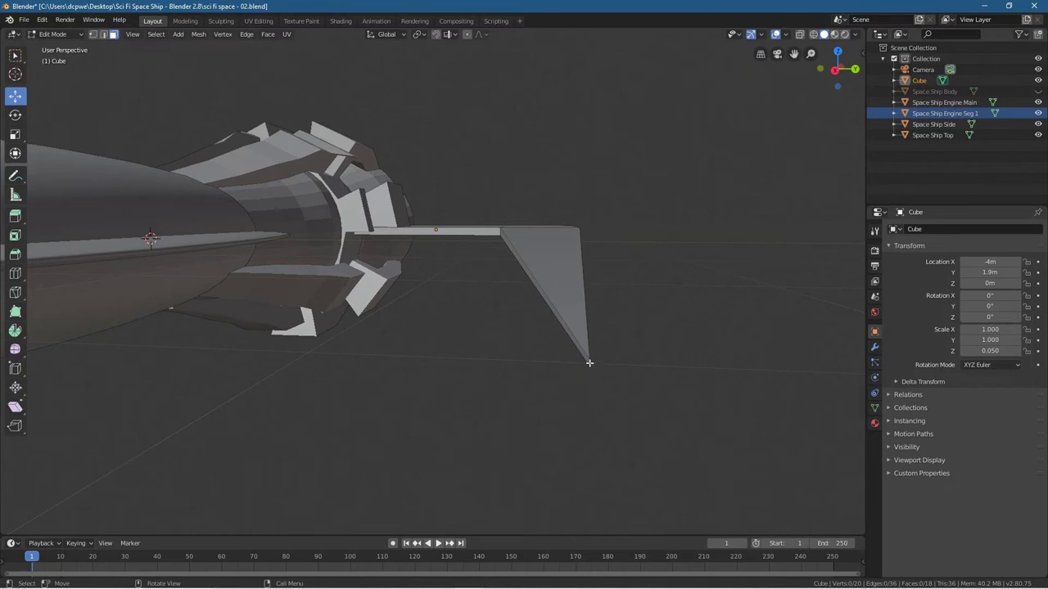
# Move the arm's pointed tip inward along Y and forward along X, close beside the ship's nose
pyautogui.click(589, 363)
pyautogui.scroll(3, 647, 393)
pyautogui.scroll(-3, 655, 401)
pyautogui.press('KP_7')
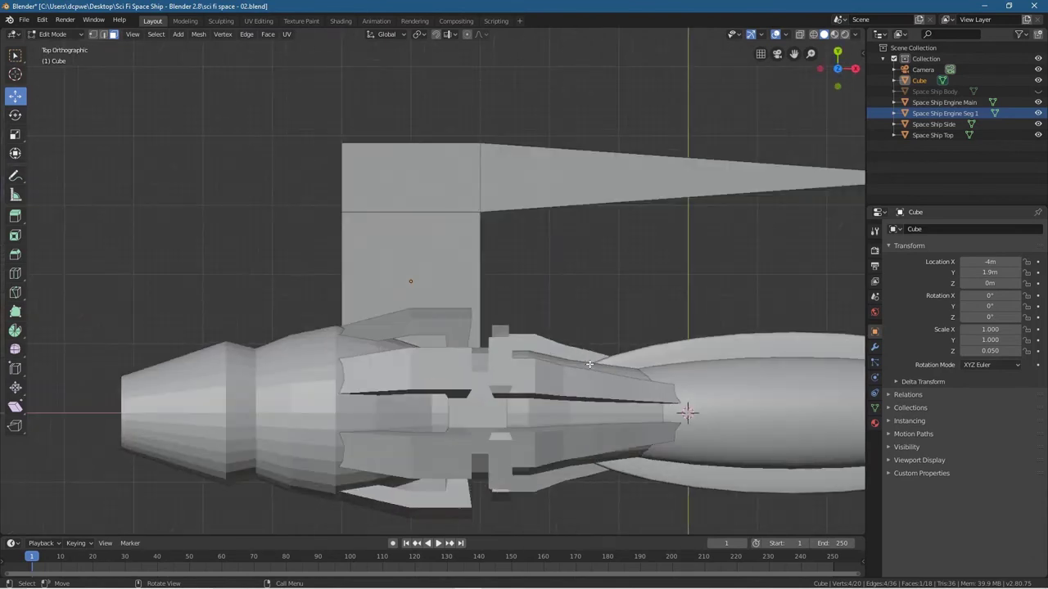
pyautogui.keyDown('ctrl'); pyautogui.hscroll(5, 608, 336); pyautogui.keyUp('ctrl')
pyautogui.moveTo(711, 103); pyautogui.dragTo(697, 238)
pyautogui.moveTo(745, 282); pyautogui.dragTo(817, 286)
pyautogui.moveTo(775, 243); pyautogui.dragTo(782, 266)
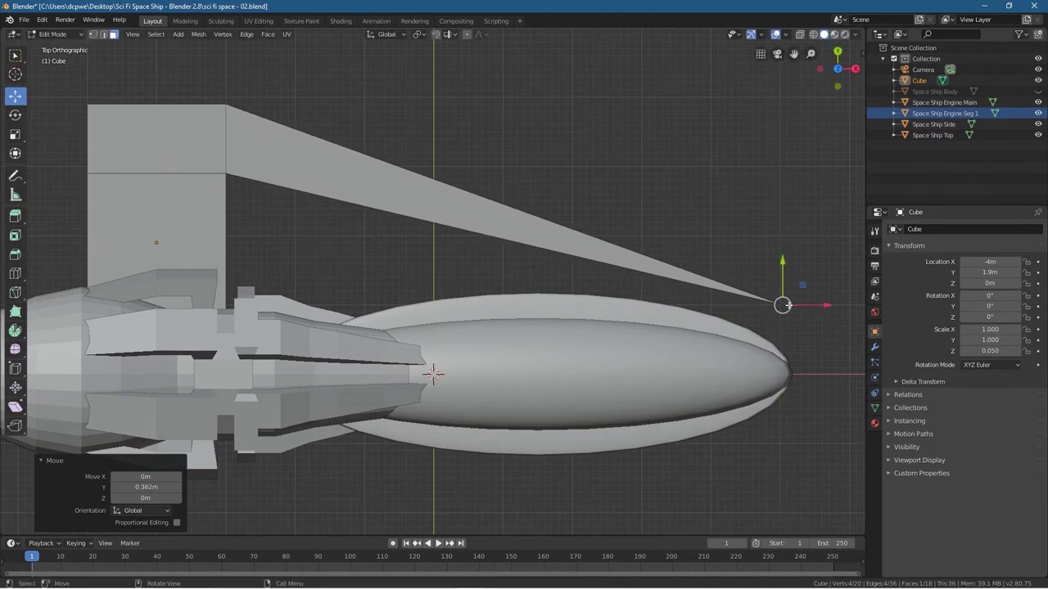
pyautogui.click(355, 266)
# Return to Object Mode and move the whole wing outward along Y to 3.5 m, clear of the engine
pyautogui.moveTo(321, 280); pyautogui.dragTo(784, 250, button='middle')
pyautogui.moveTo(721, 283); pyautogui.dragTo(641, 308, button='middle')
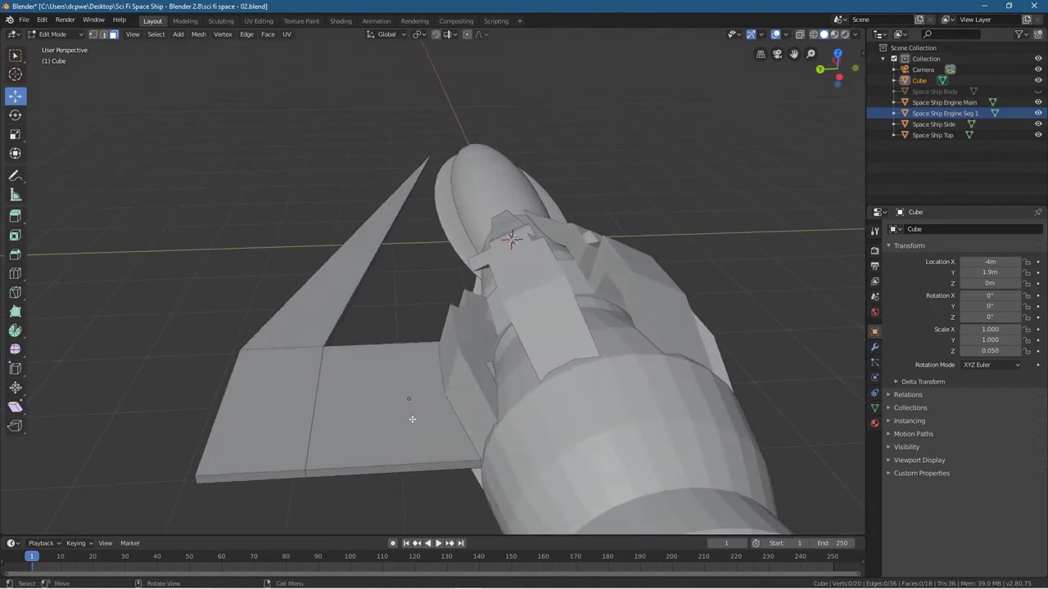
pyautogui.click(53, 35)
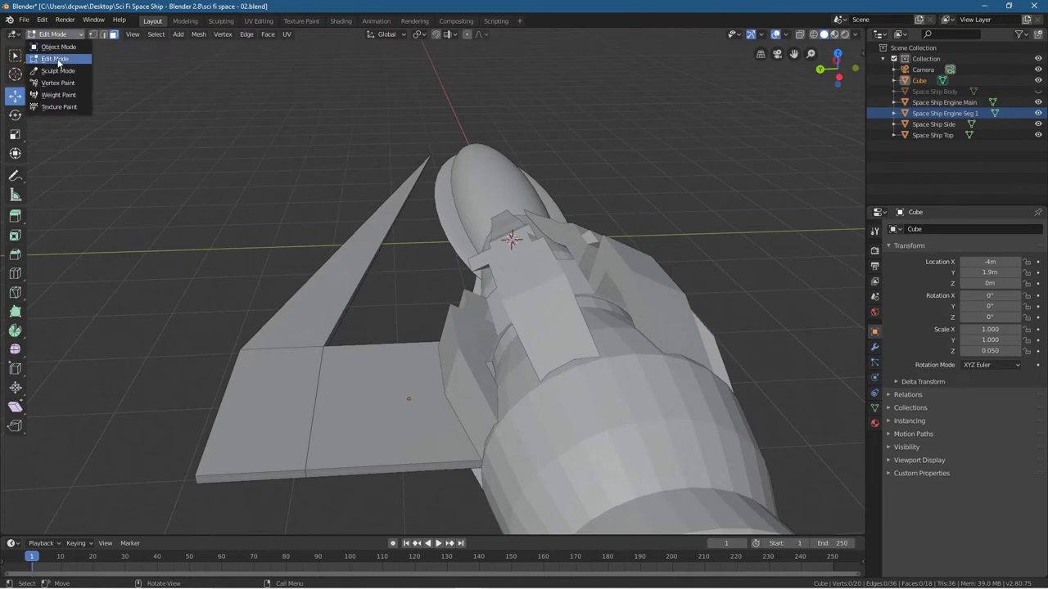
pyautogui.click(57, 47)
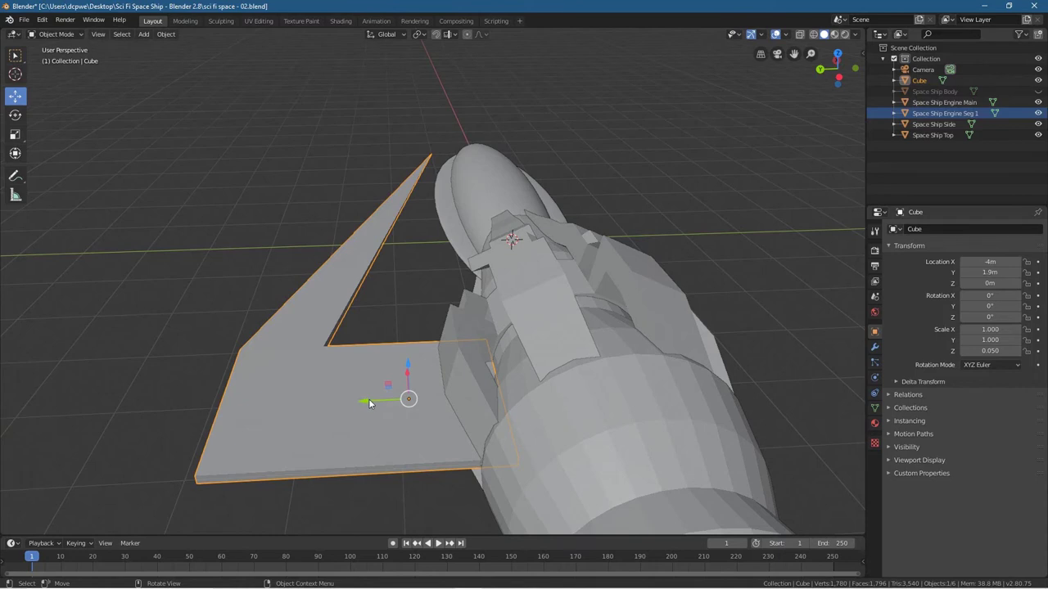
pyautogui.press('KP_7')
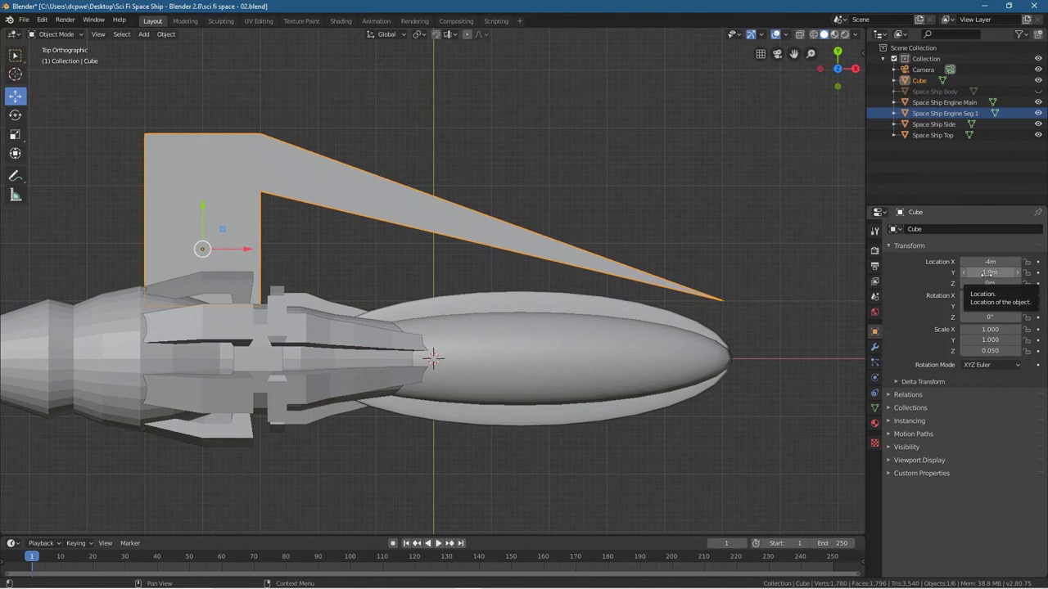
pyautogui.moveTo(205, 219); pyautogui.dragTo(201, 119)
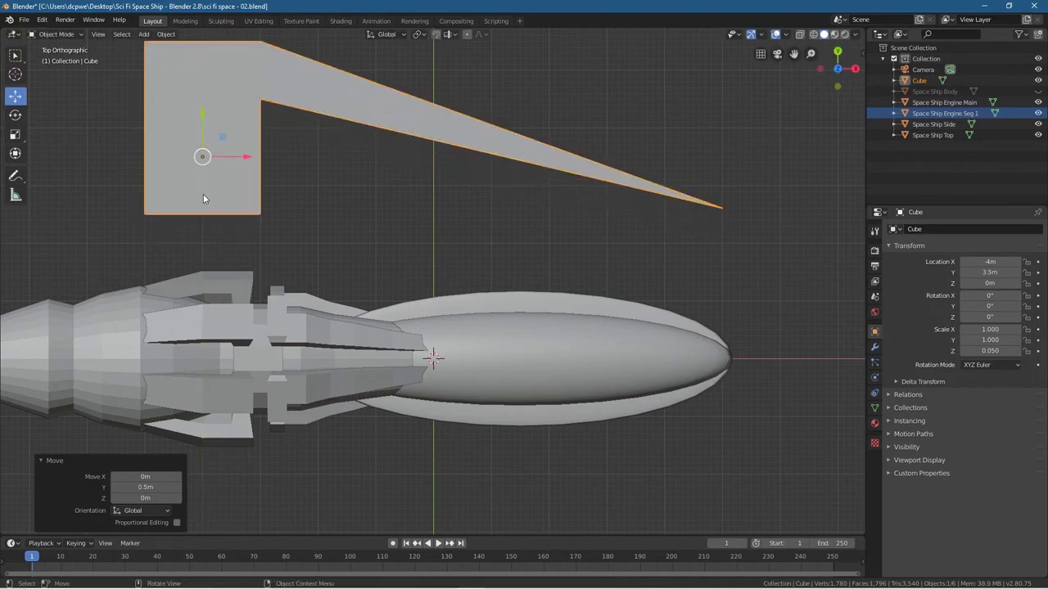
# Enter Edit Mode on the relocated wing
pyautogui.click(61, 35)
pyautogui.click(60, 61)
pyautogui.scroll(1, 299, 260)
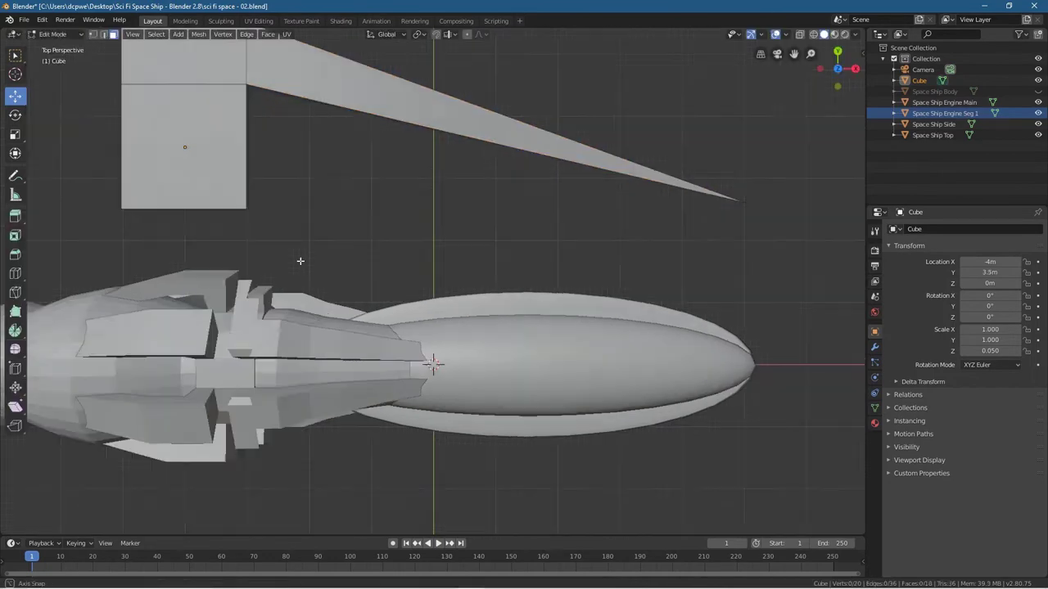
# Scale the wing's inner end face along X to 0.487 so the wing narrows toward the engine
pyautogui.moveTo(299, 260); pyautogui.dragTo(295, 246, button='middle')
pyautogui.scroll(4, 285, 185)
pyautogui.scroll(-2, 344, 171)
pyautogui.moveTo(343, 171); pyautogui.dragTo(671, 288, button='middle')
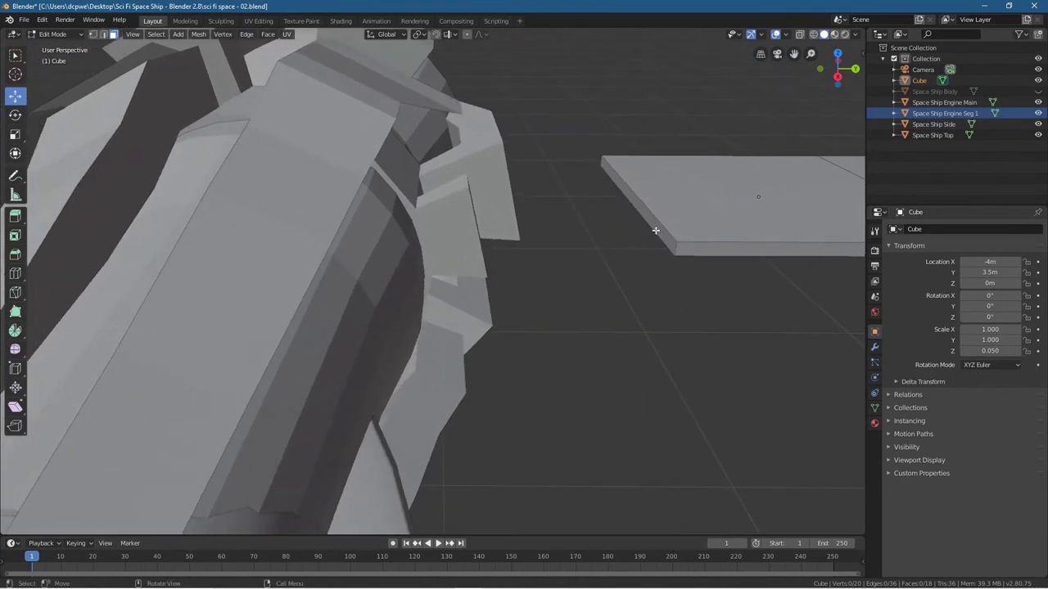
pyautogui.click(656, 225)
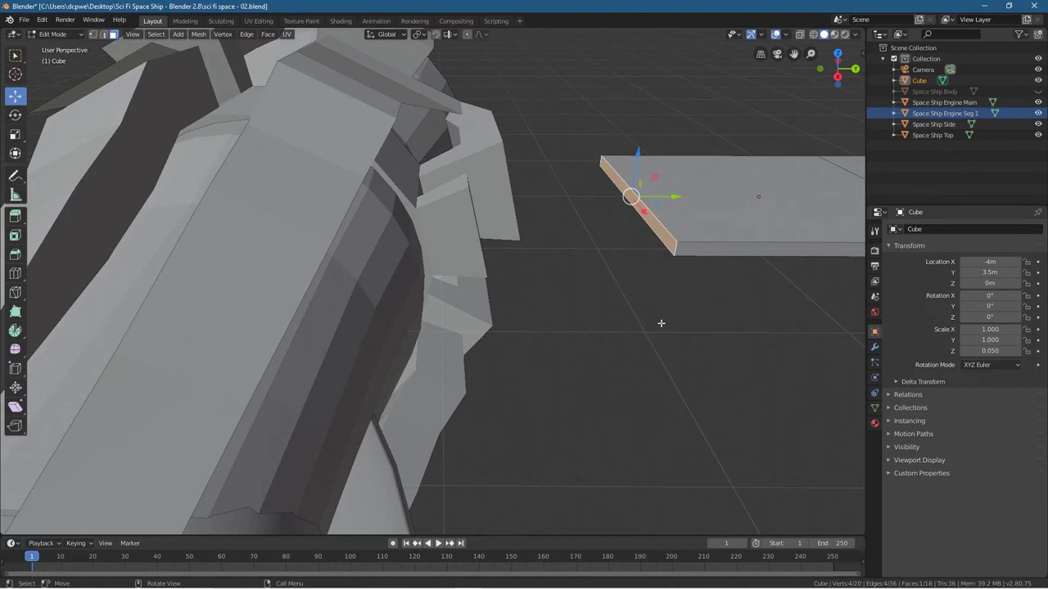
pyautogui.moveTo(661, 324); pyautogui.dragTo(661, 323, button='middle')
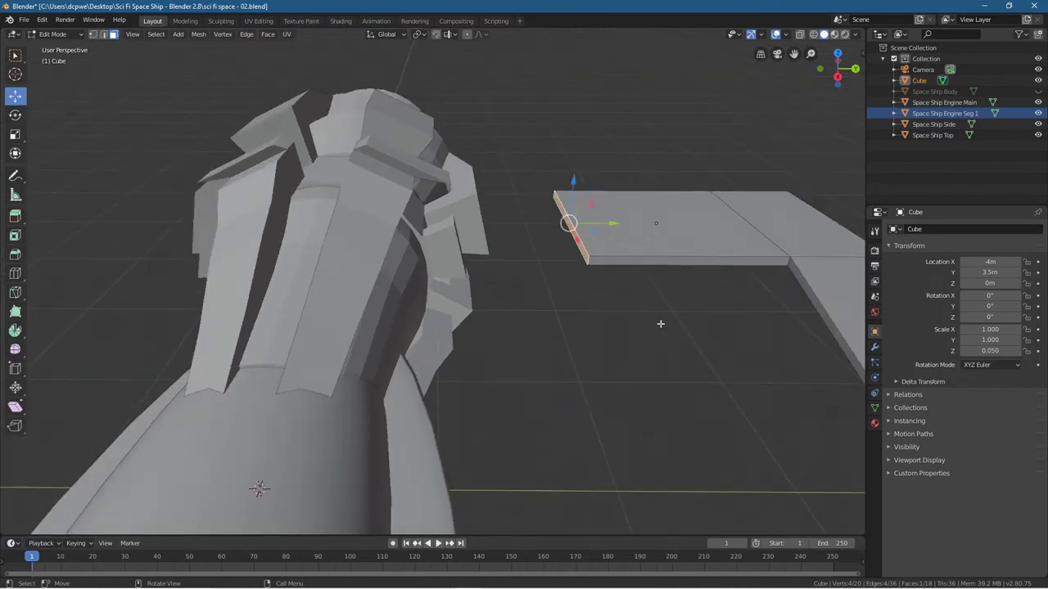
pyautogui.moveTo(560, 341); pyautogui.dragTo(588, 308, button='middle')
pyautogui.press('s')
pyautogui.press('x')
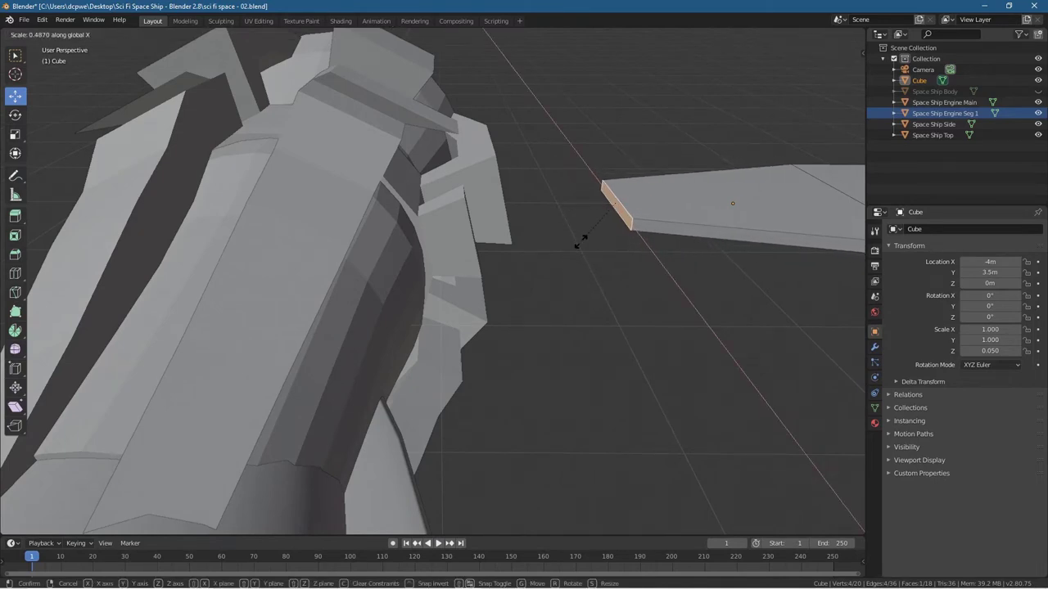
pyautogui.click(581, 240)
# Return to Object Mode and set the wing's Y location to 1.9 m so its root meets the engine
pyautogui.press('KP_7')
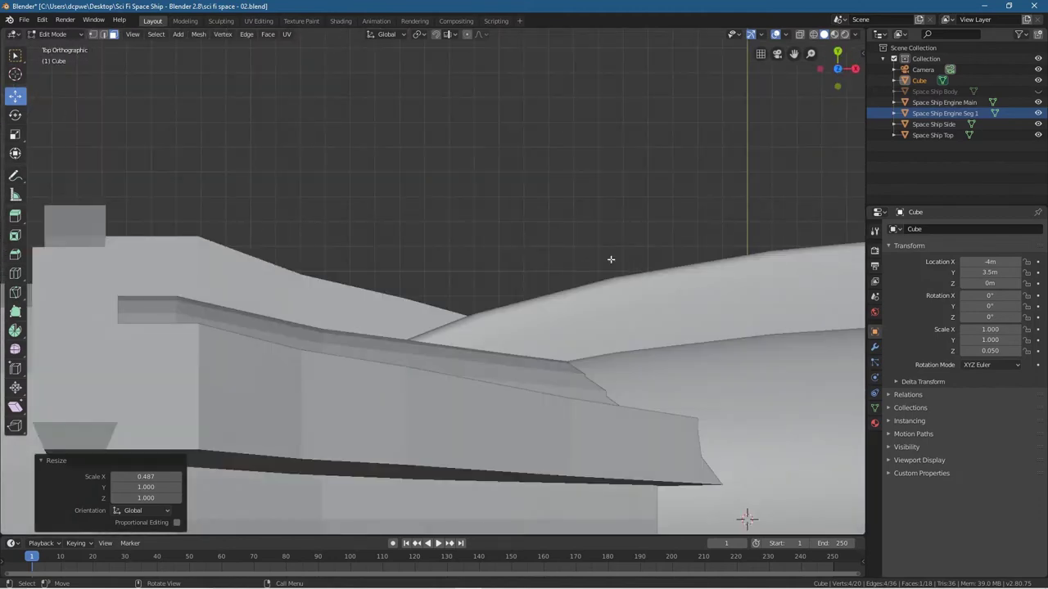
pyautogui.scroll(-5, 613, 257)
pyautogui.keyDown('shift'); pyautogui.moveTo(340, 195); pyautogui.dragTo(538, 344, button='middle'); pyautogui.keyUp('shift')
pyautogui.scroll(-2, 533, 350)
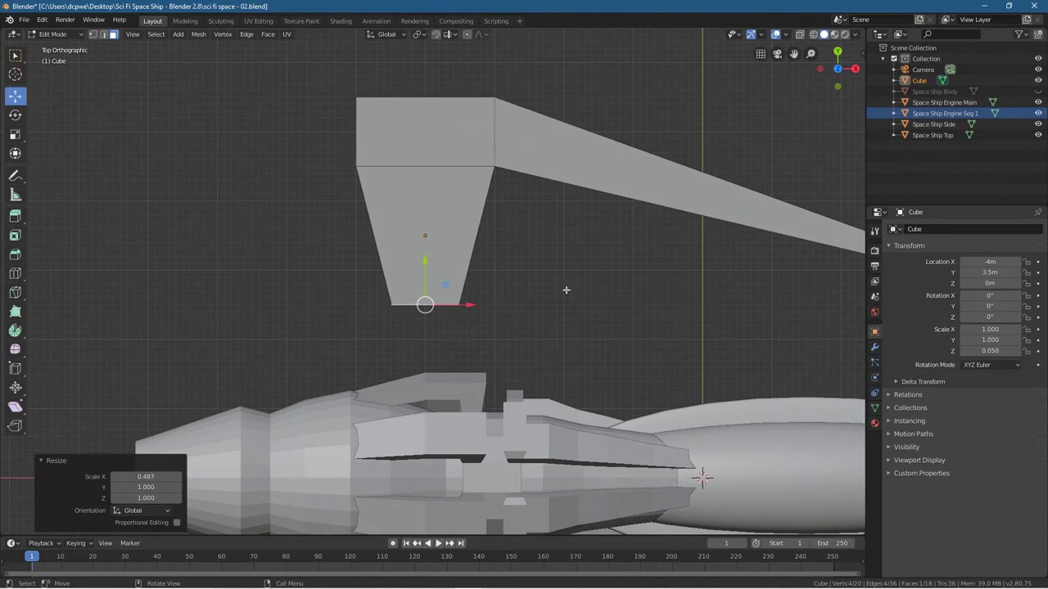
pyautogui.click(53, 34)
pyautogui.click(56, 45)
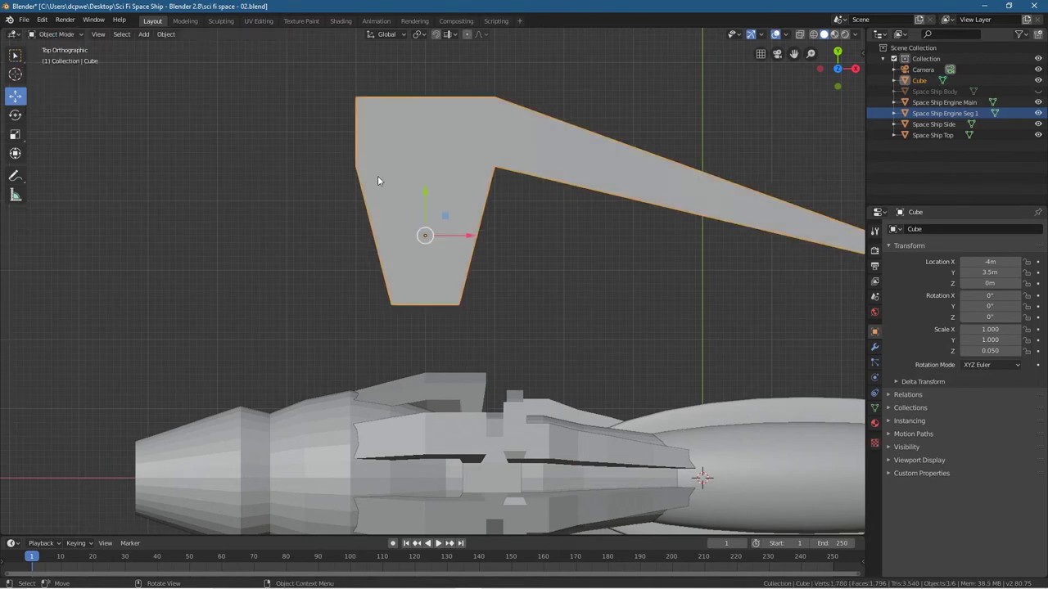
pyautogui.click(979, 273)
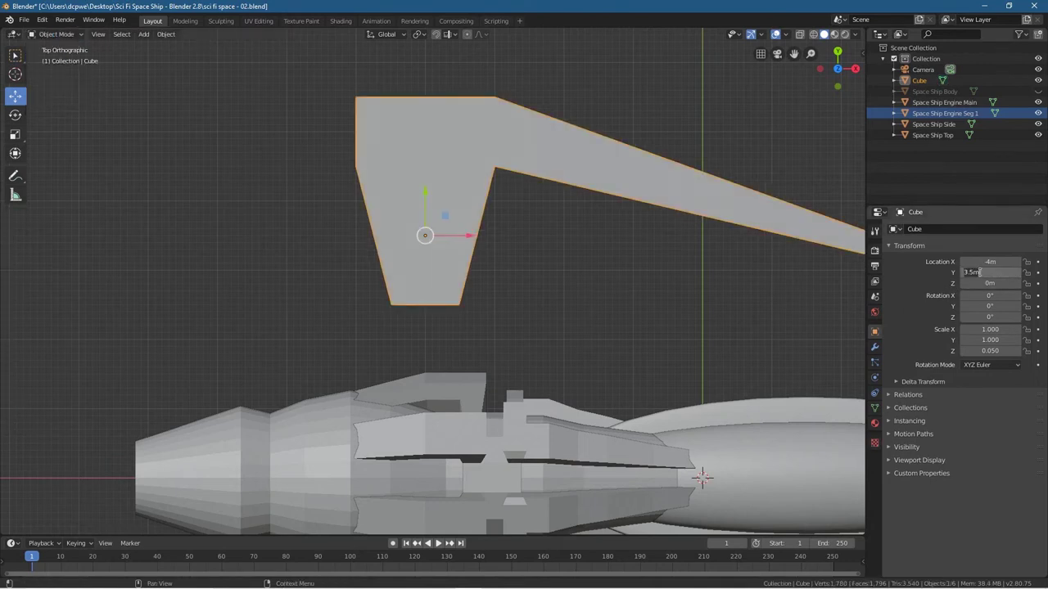
pyautogui.write('1.9')
pyautogui.press('Return')
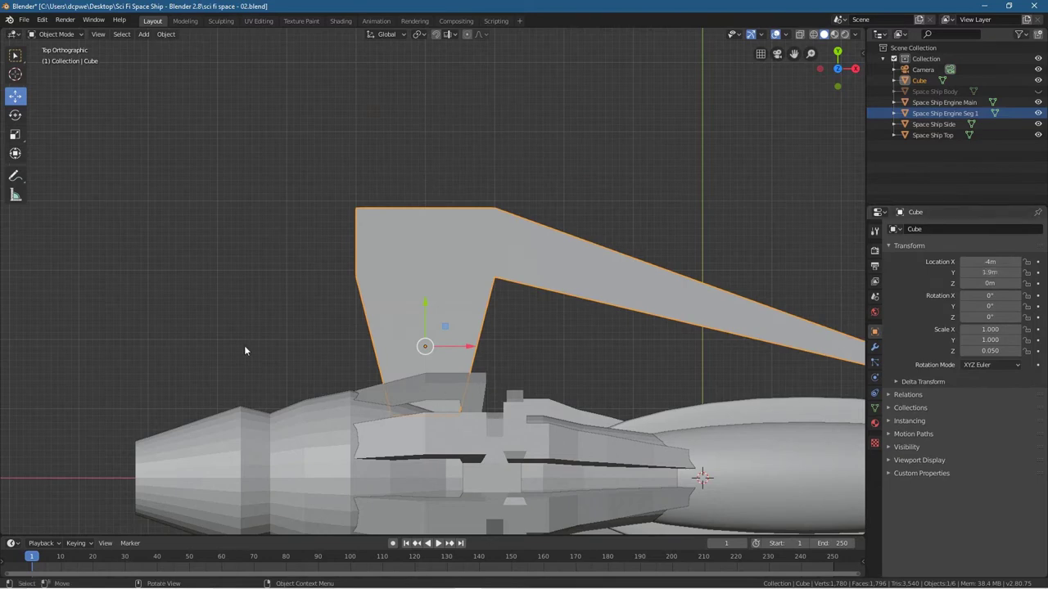
# Enter Edit Mode on the wing and extrude the rear face of its outer section backward by 0.162 m
pyautogui.moveTo(215, 353); pyautogui.dragTo(336, 262, button='middle')
pyautogui.scroll(3, 478, 344)
pyautogui.moveTo(425, 388); pyautogui.dragTo(455, 368, button='middle')
pyautogui.click(377, 372)
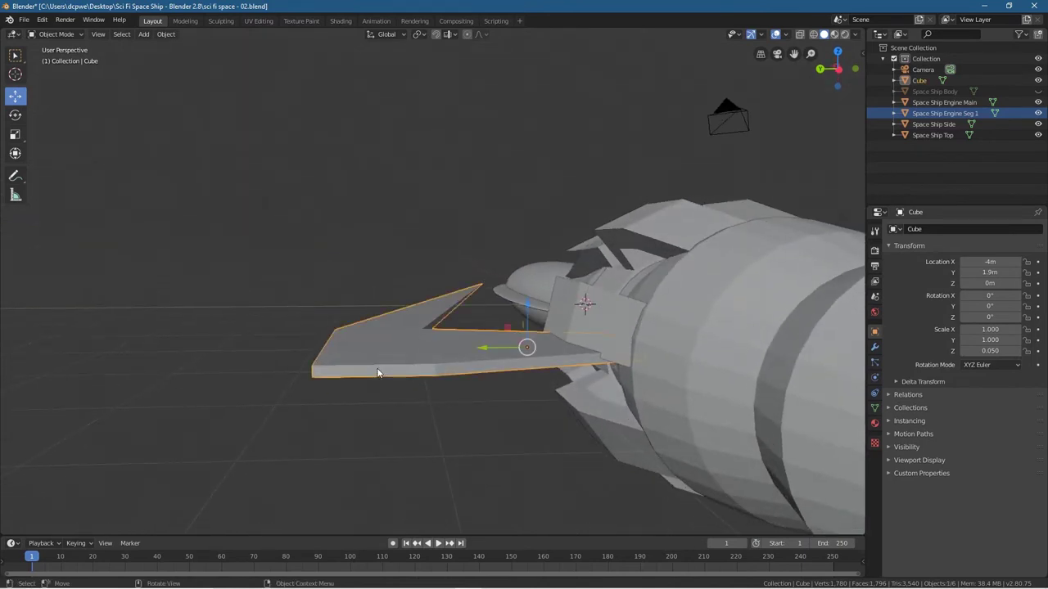
pyautogui.click(56, 34)
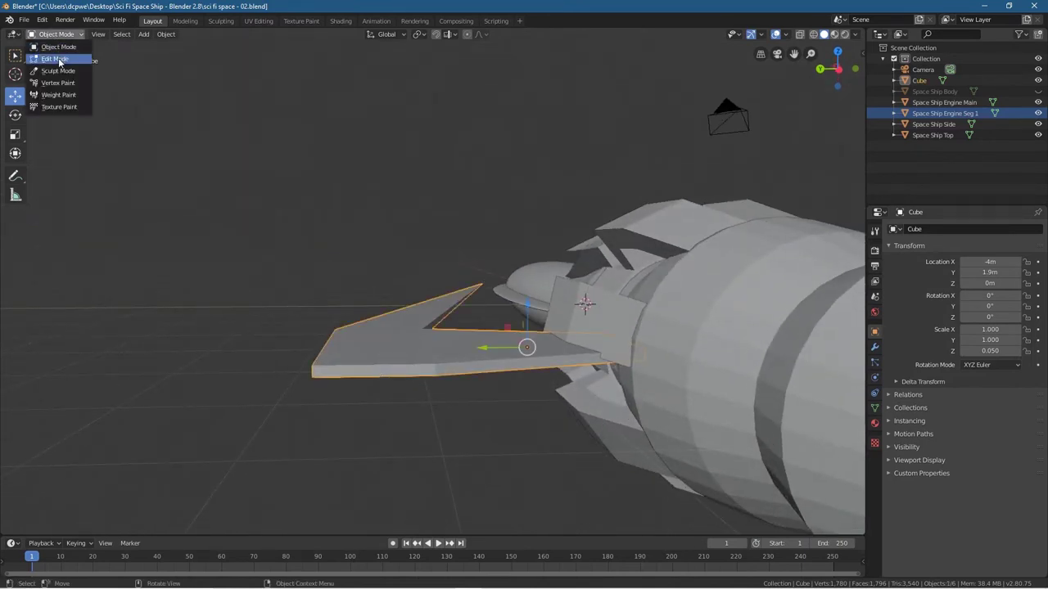
pyautogui.click(58, 60)
pyautogui.click(380, 371)
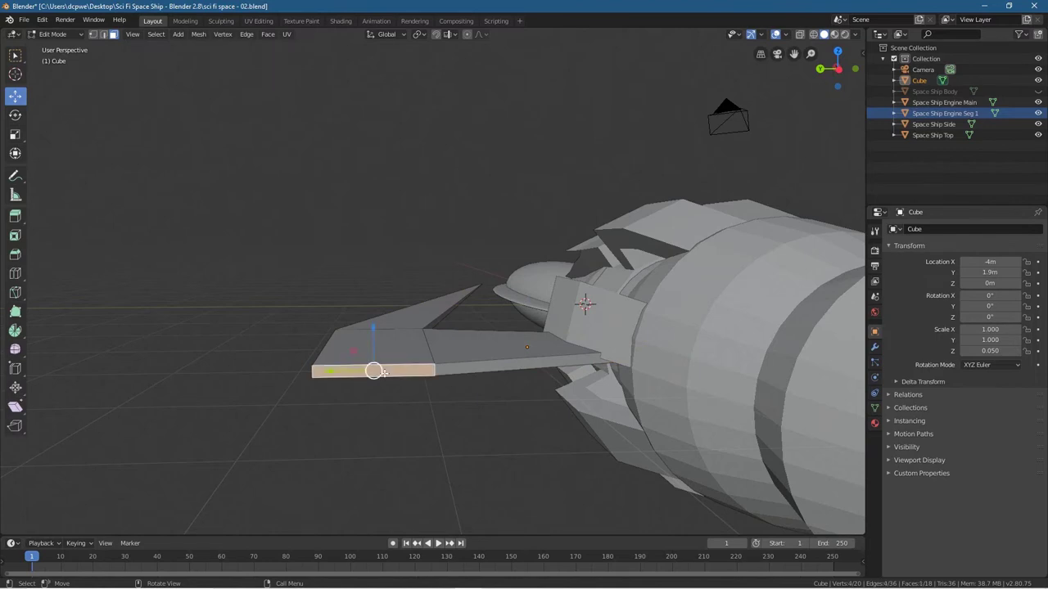
pyautogui.moveTo(437, 413); pyautogui.dragTo(374, 463, button='middle')
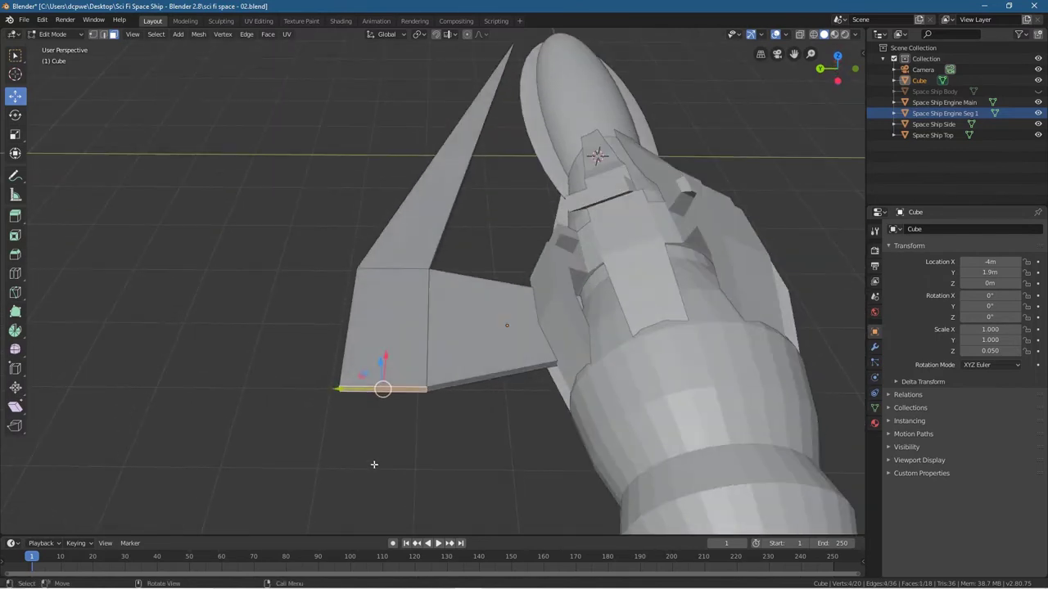
pyautogui.press('e')
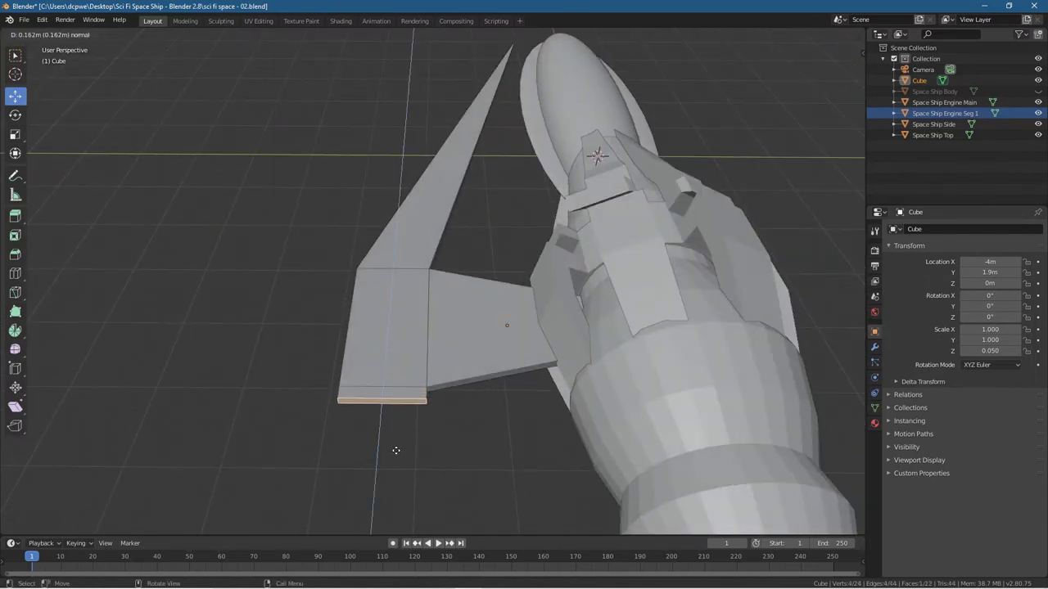
pyautogui.click(396, 451)
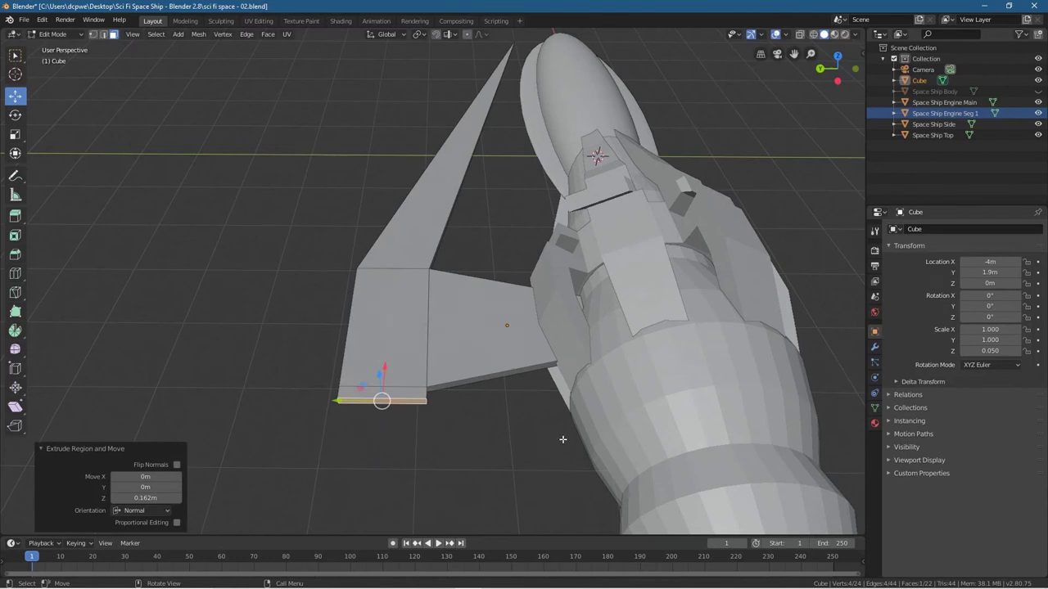
# Scale the extruded rear face along Y to about 0.08, drawing the trailing edge to a narrow point
pyautogui.press('s')
pyautogui.press('y')
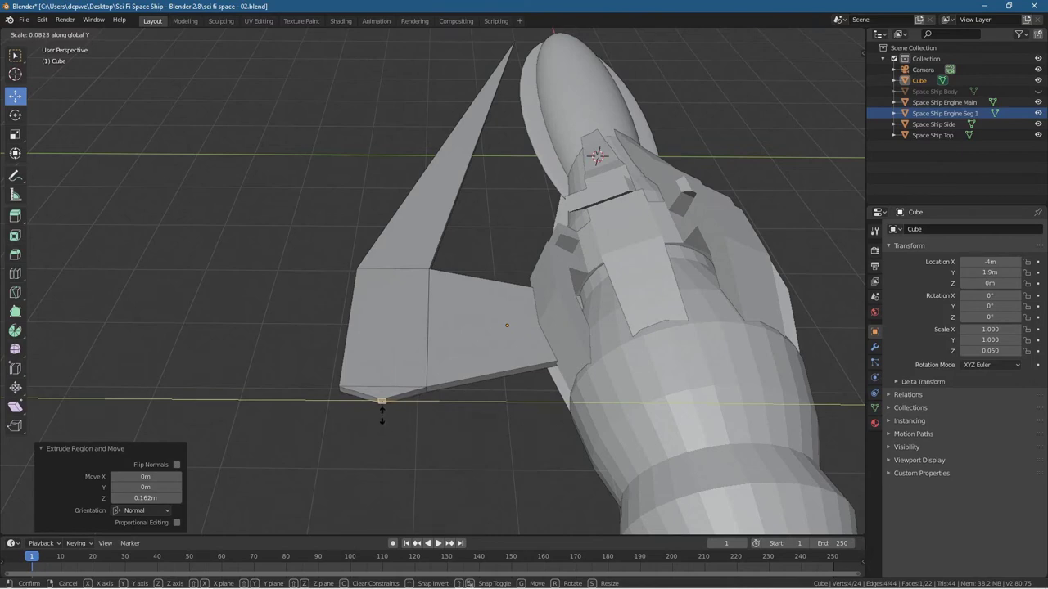
pyautogui.click(382, 418)
# Select the small face at the wing's rear point and scale it along Z to 0.161 to thin it
pyautogui.moveTo(369, 430); pyautogui.dragTo(371, 375, button='middle')
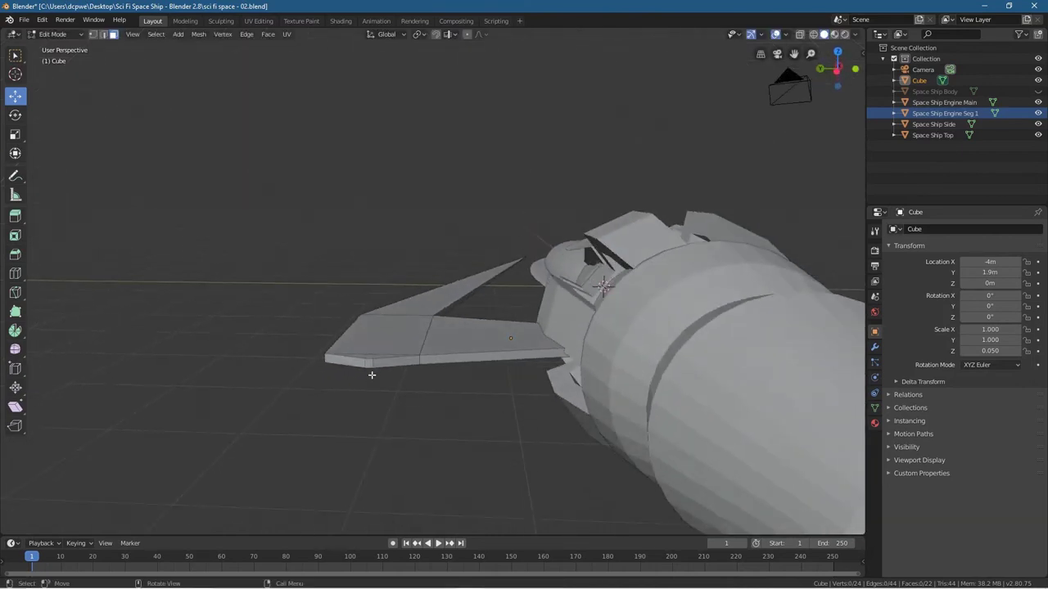
pyautogui.click(369, 363)
pyautogui.scroll(3, 398, 405)
pyautogui.moveTo(426, 400); pyautogui.dragTo(474, 425, button='middle')
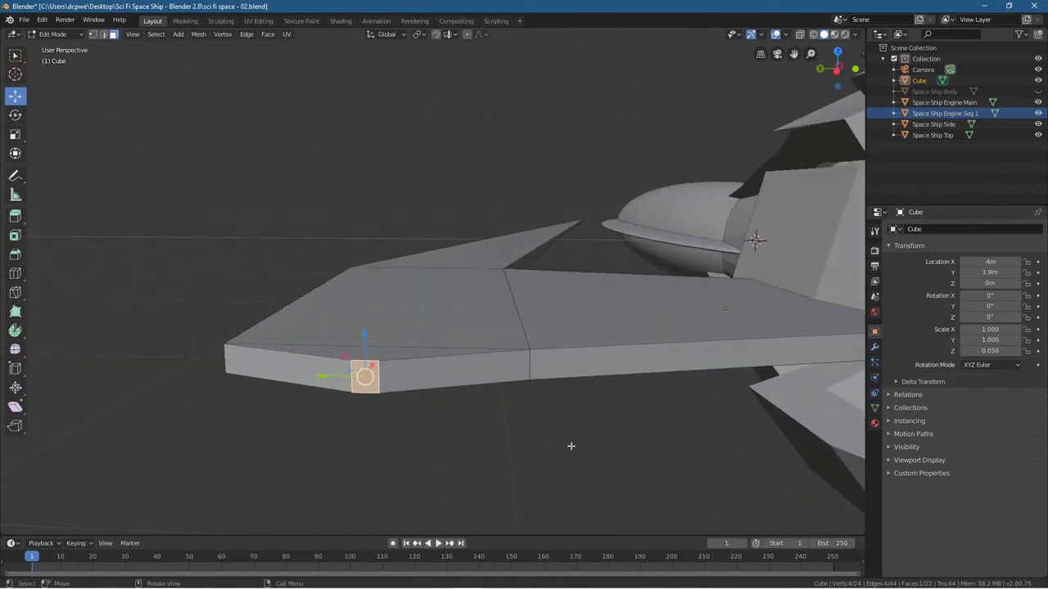
pyautogui.press('s')
pyautogui.press('z')
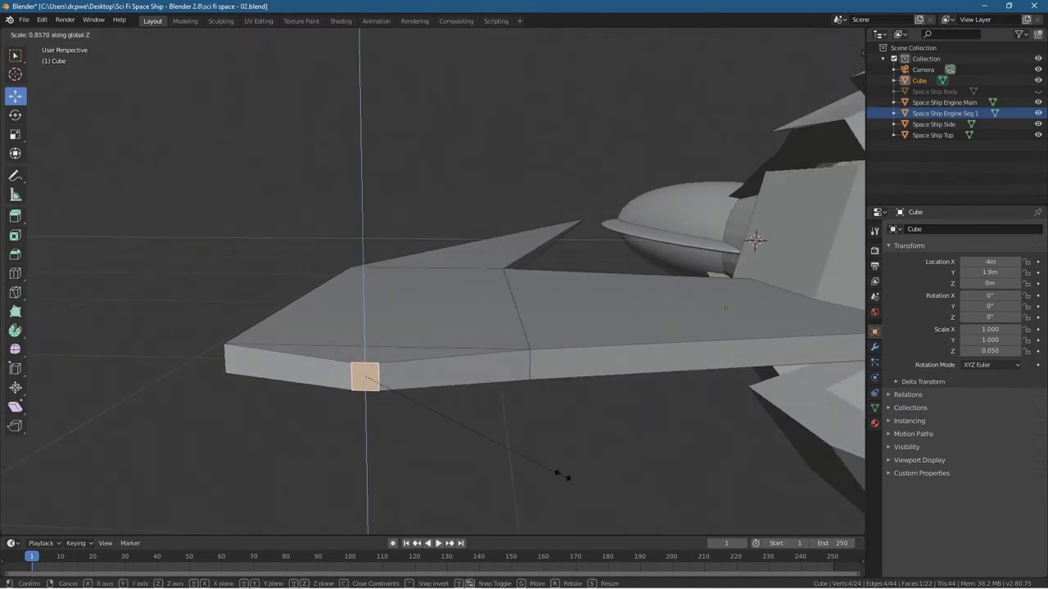
pyautogui.click(397, 402)
# Scale the long outer side face of the wing along Z to 0.52 for a thinner outer edge
pyautogui.moveTo(407, 447); pyautogui.dragTo(477, 329, button='middle')
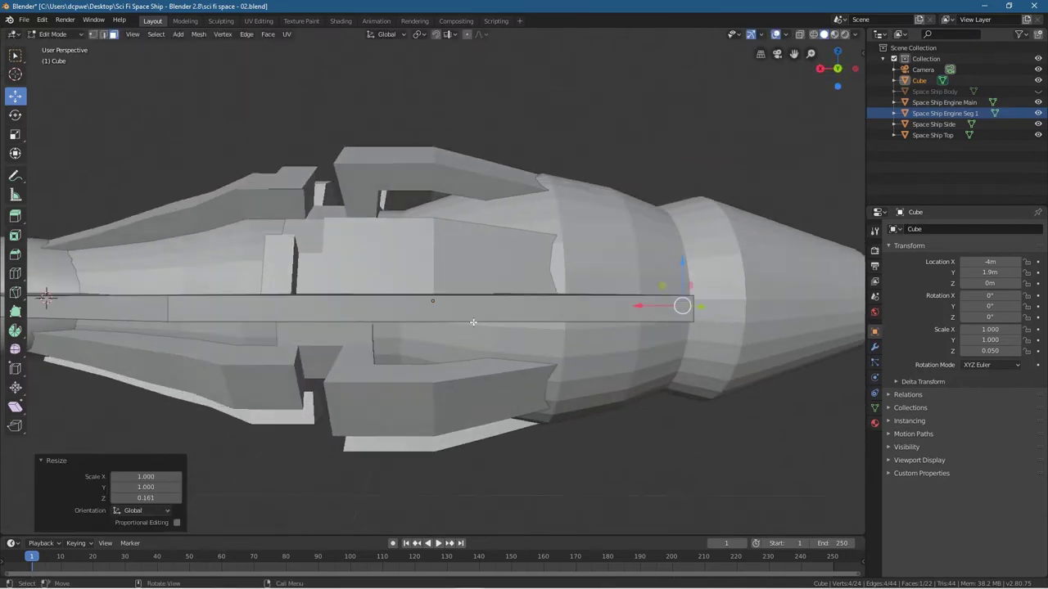
pyautogui.click(462, 306)
pyautogui.press('s')
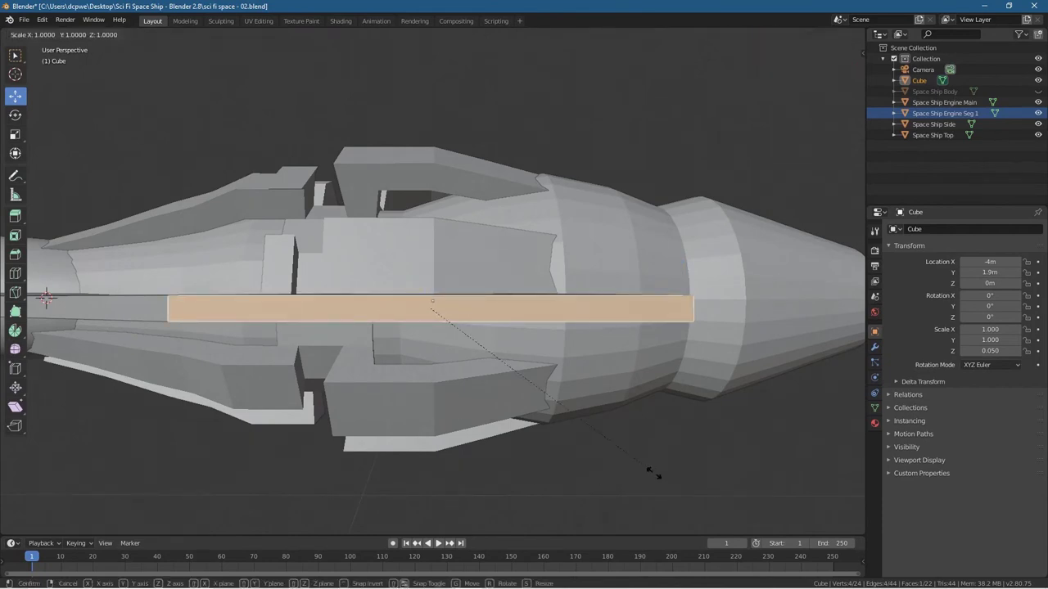
pyautogui.press('z')
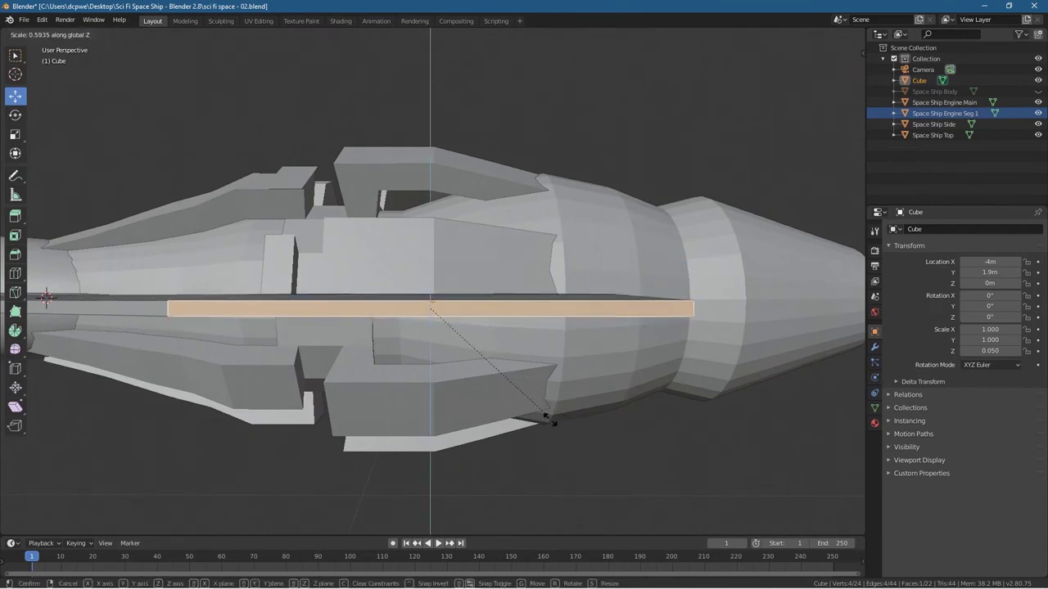
pyautogui.click(536, 405)
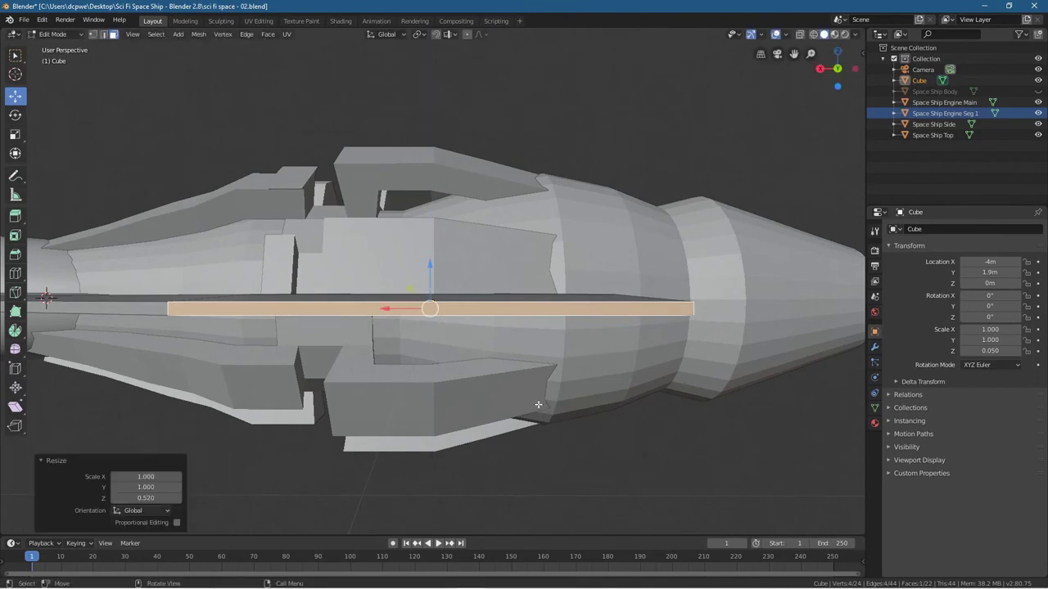
# Deselect the wing's faces and return to Object Mode
pyautogui.moveTo(617, 421); pyautogui.dragTo(342, 258, button='middle')
pyautogui.click(451, 456)
pyautogui.scroll(2, 450, 319)
pyautogui.scroll(-6, 443, 343)
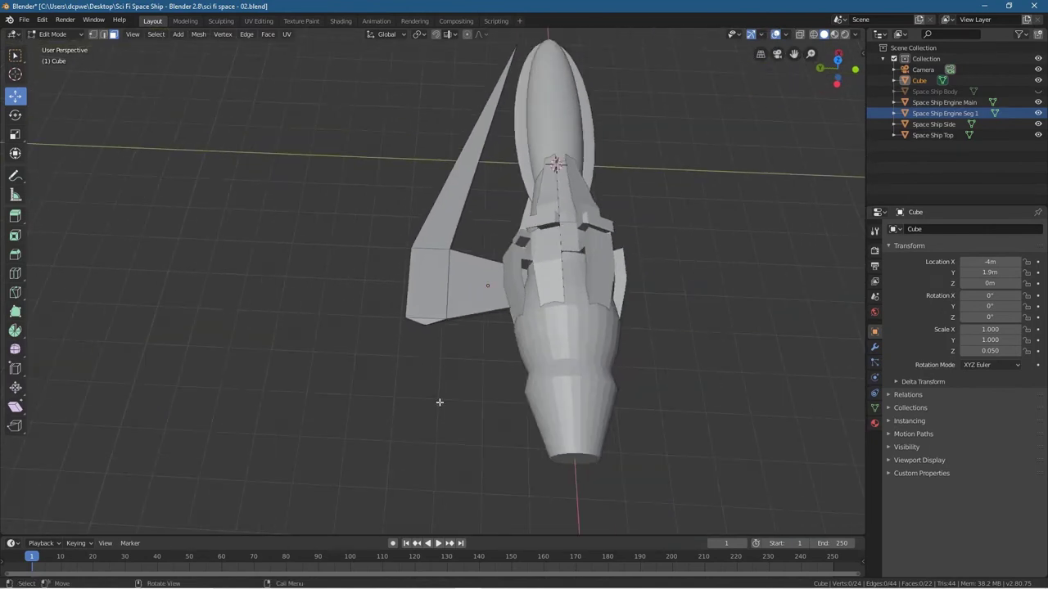
pyautogui.moveTo(435, 431)
pyautogui.mouseDown(button='middle')
pyautogui.moveTo(532, 399)
pyautogui.moveTo(416, 409)
pyautogui.moveTo(433, 412)
pyautogui.mouseUp(button='middle')
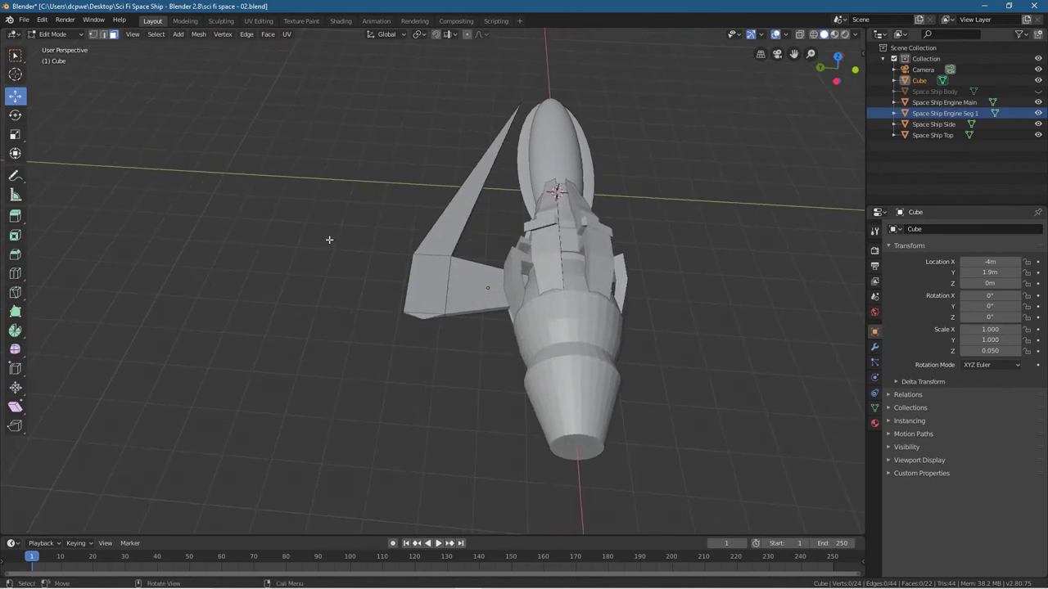
pyautogui.click(72, 35)
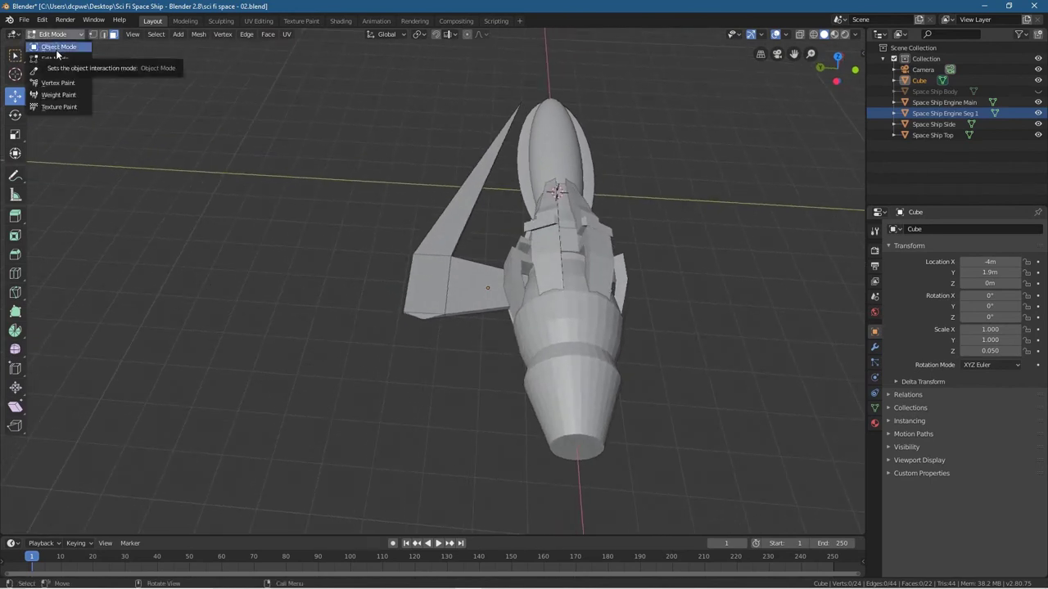
pyautogui.click(57, 48)
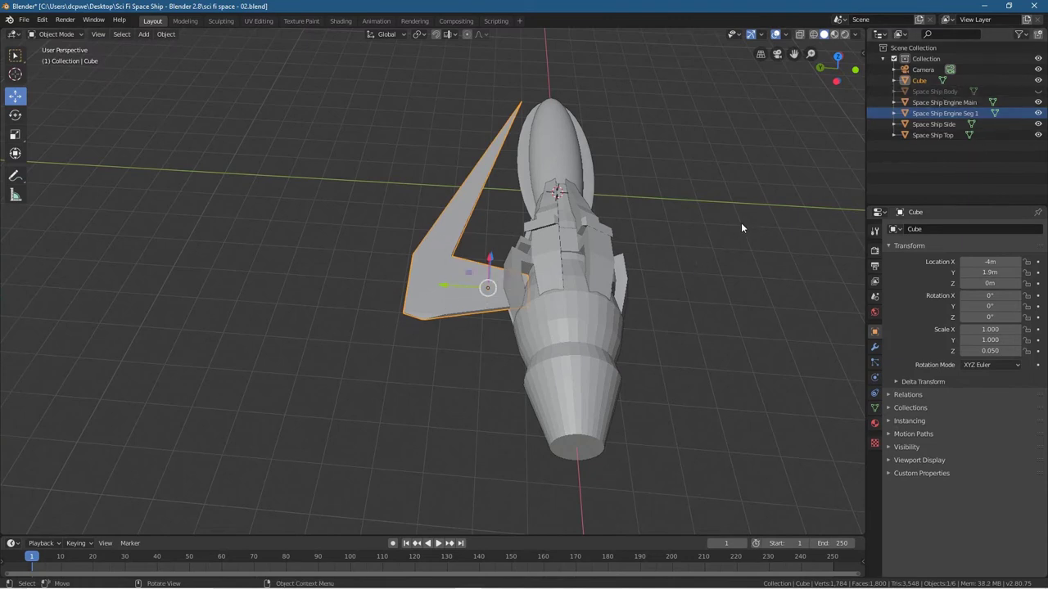
# Rename the wing's Cube object to Space Ship Left Wing, reusing the name prefix copied from Space Ship Top
pyautogui.moveTo(486, 277); pyautogui.dragTo(348, 328, button='middle')
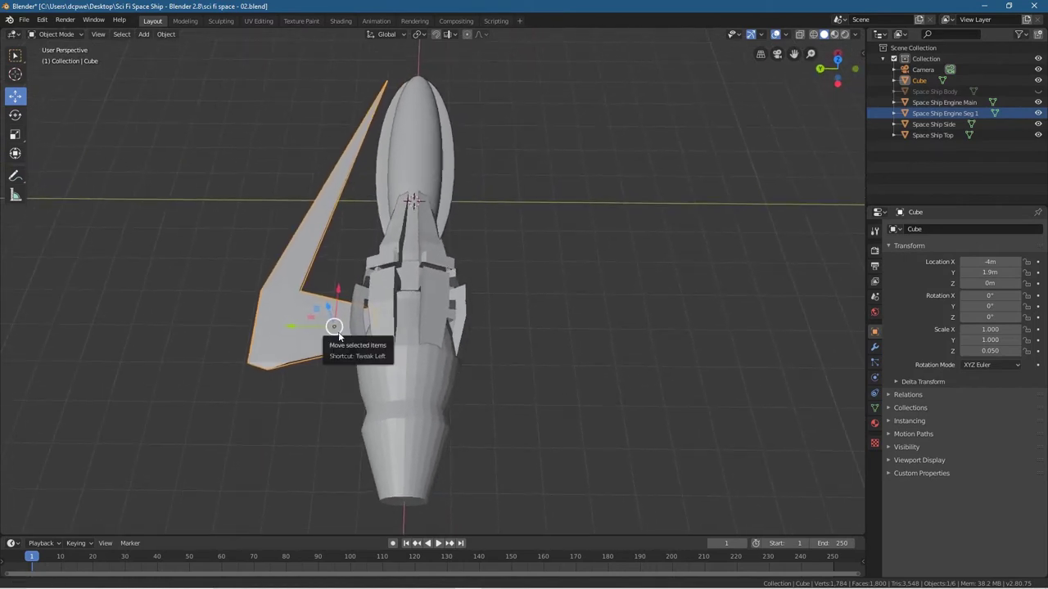
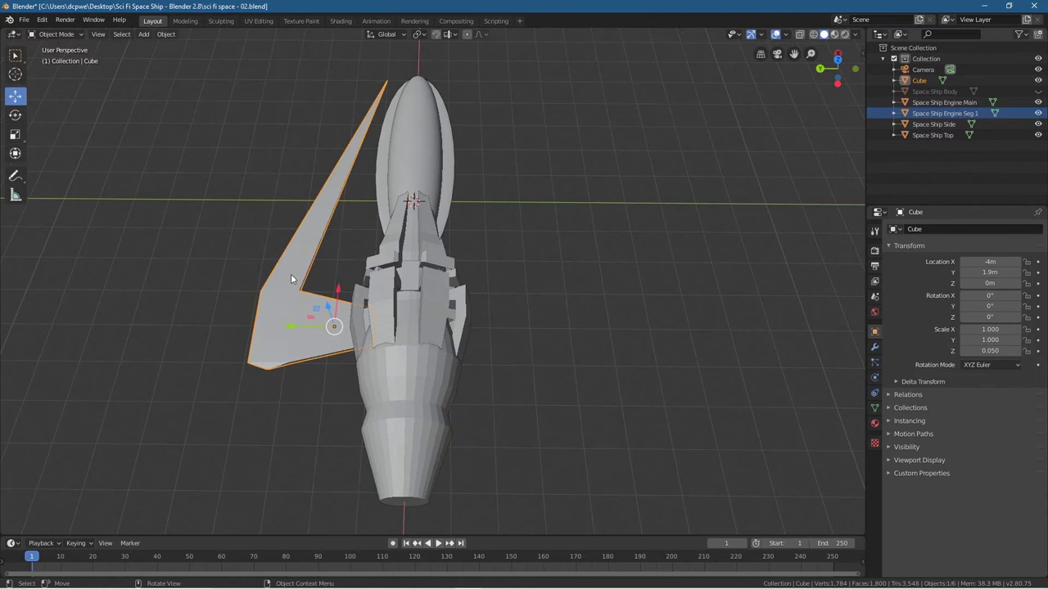
pyautogui.click(931, 81)
pyautogui.doubleClick(931, 80)
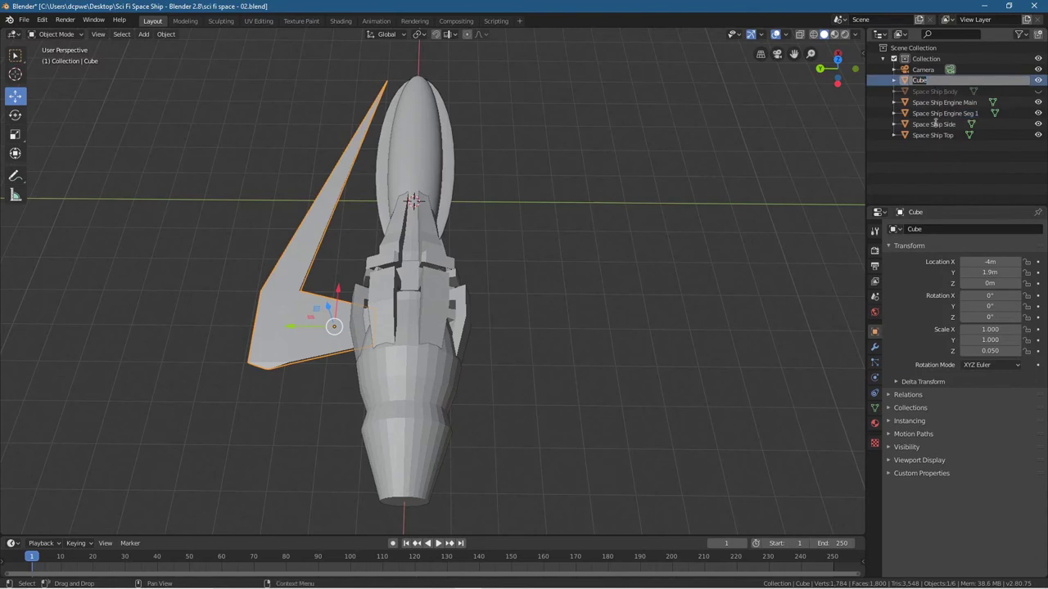
pyautogui.doubleClick(930, 135)
pyautogui.hotkey('ctrl', 'c')
pyautogui.press('Escape')
pyautogui.doubleClick(927, 82)
pyautogui.hotkey('ctrl', 'v')
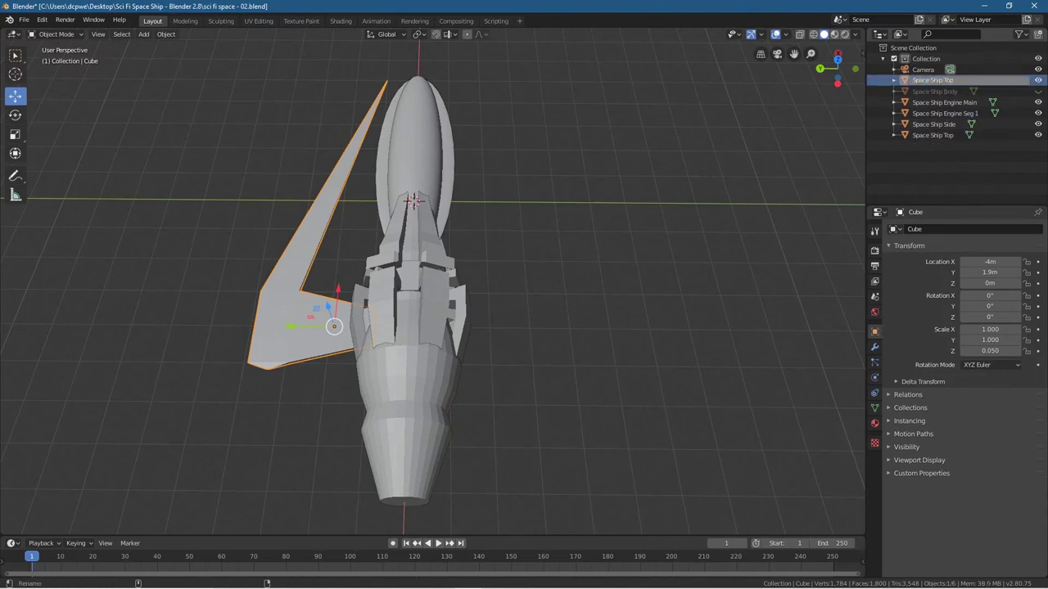
pyautogui.press('BackSpace')
pyautogui.press('BackSpace')
pyautogui.press('BackSpace')
pyautogui.write('Left Wing')
pyautogui.press('Return')
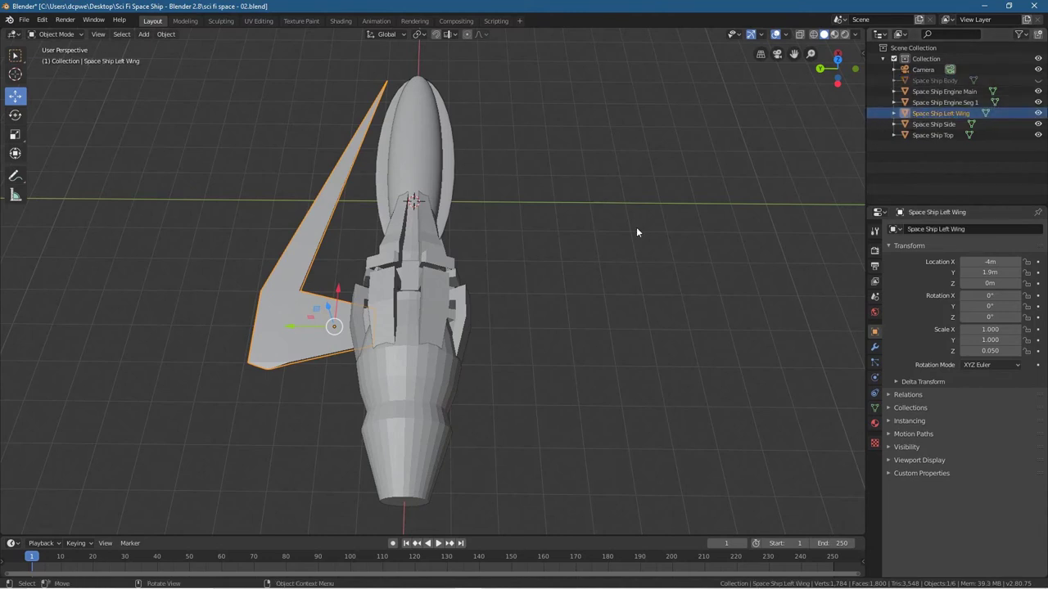
# Duplicate the Space Ship Left Wing object three times, leaving each copy in the original's position
pyautogui.hotkey('shift', 'd')
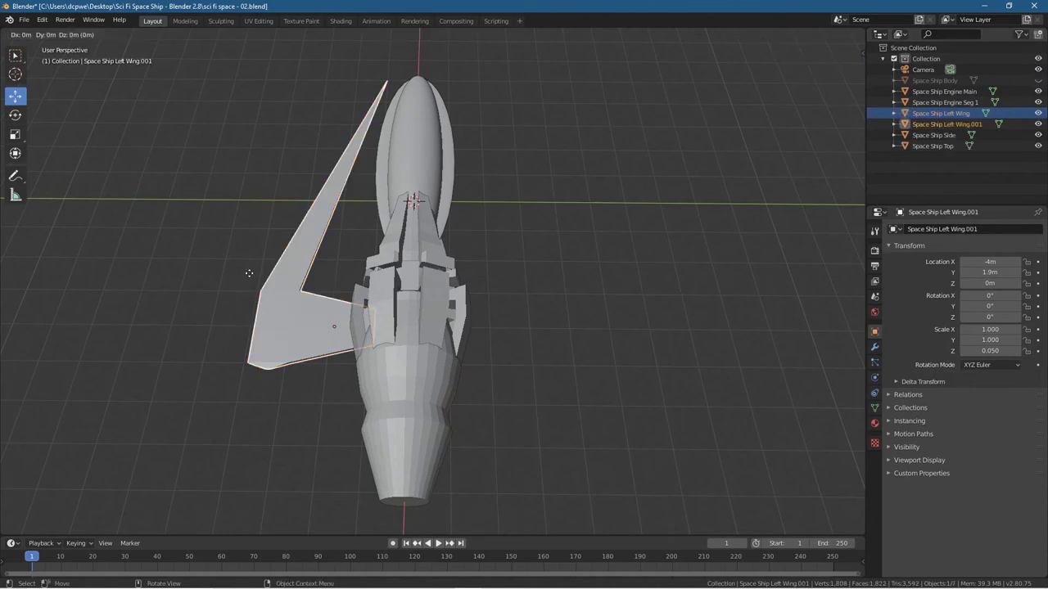
pyautogui.rightClick(249, 273)
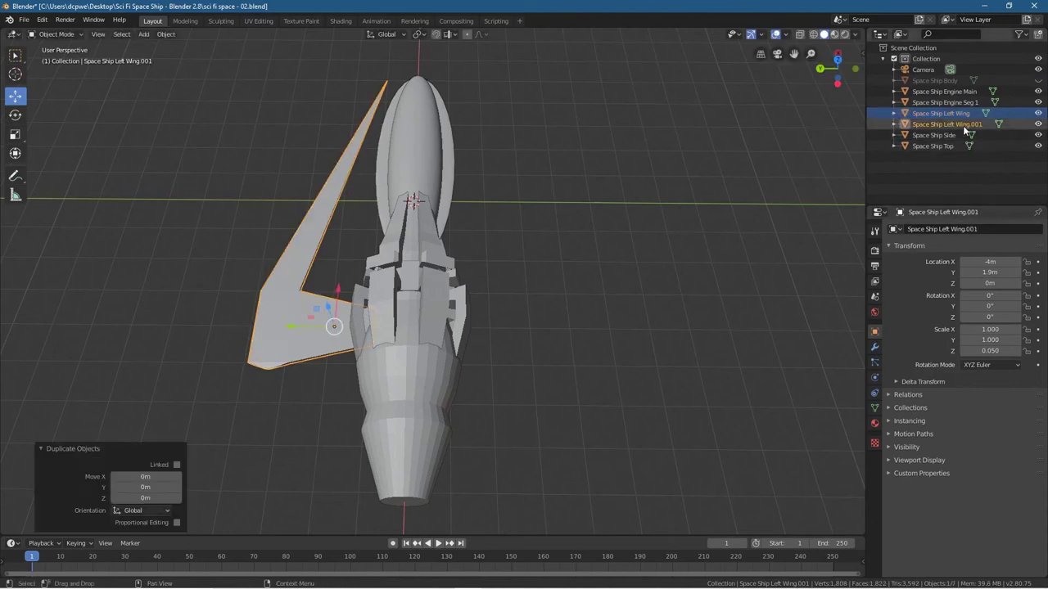
pyautogui.hotkey('shift', 'd')
pyautogui.rightClick(471, 250)
pyautogui.hotkey('shift', 'd')
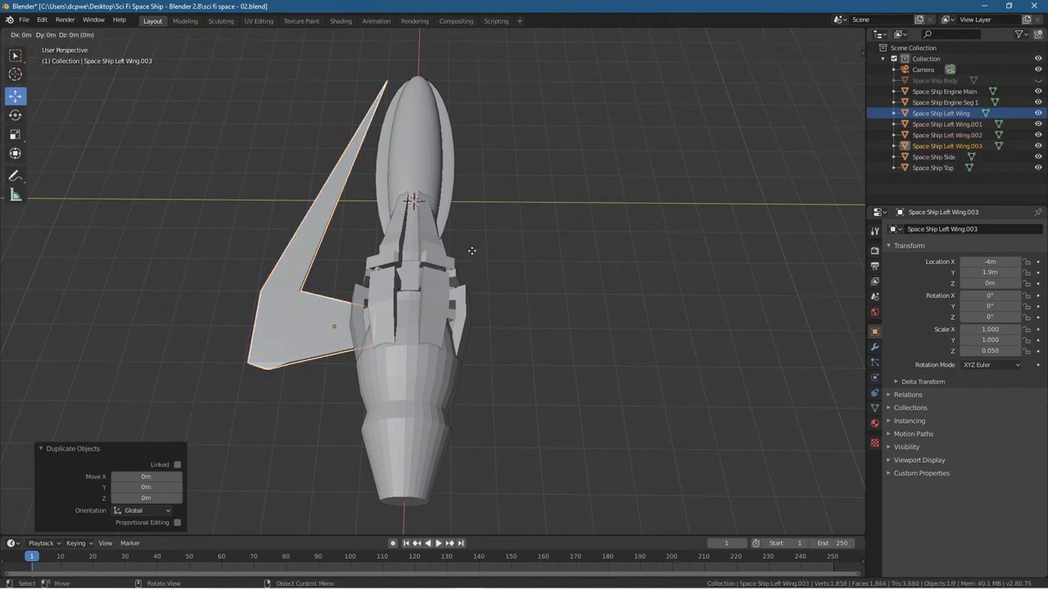
pyautogui.rightClick(472, 250)
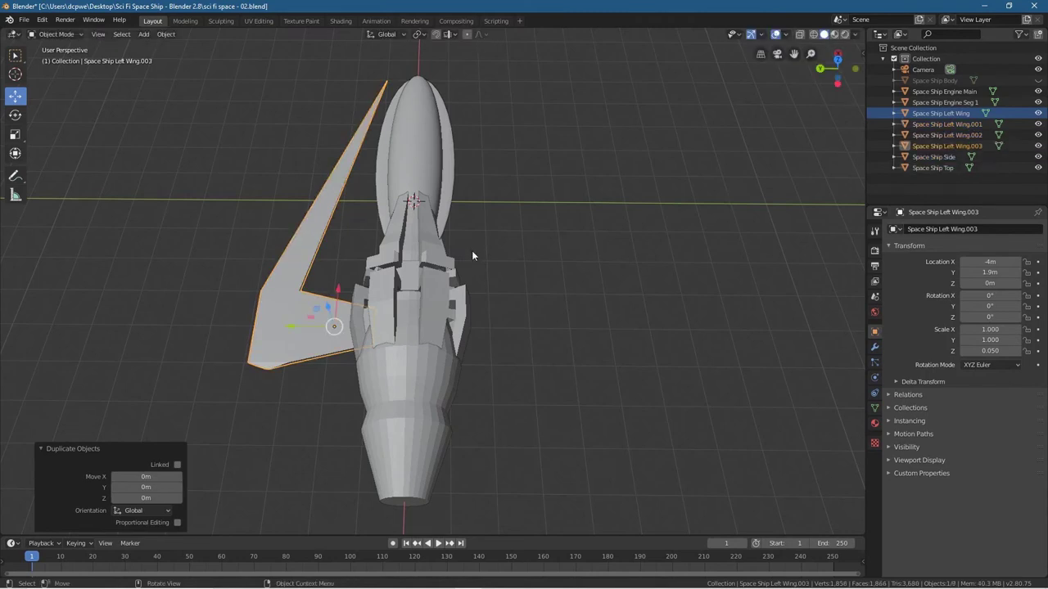
# Rename the Space Ship Left Wing.001 copy to Space Ship Right
pyautogui.doubleClick(949, 124)
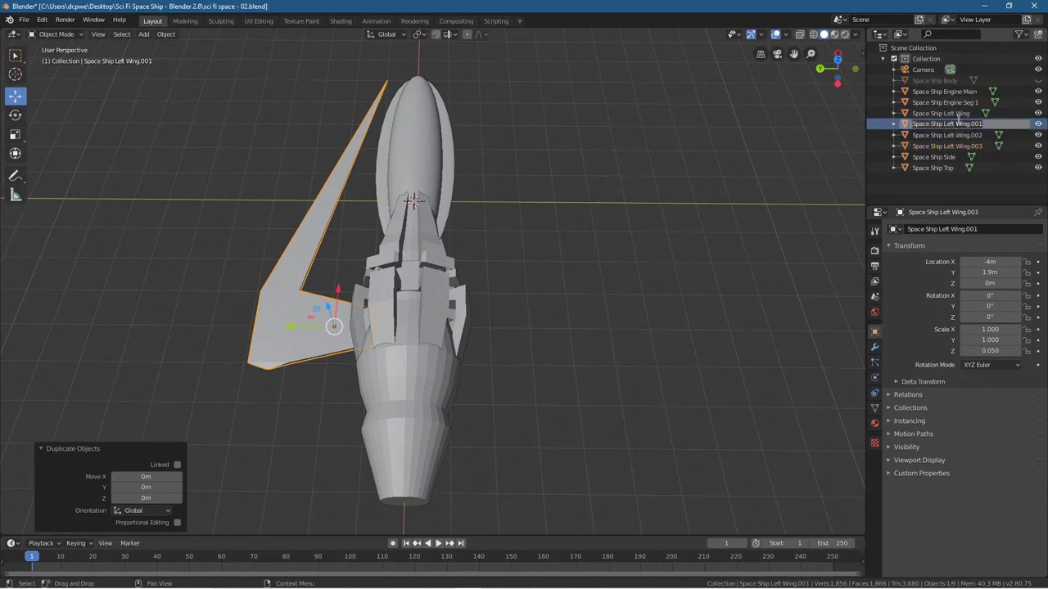
pyautogui.moveTo(947, 124); pyautogui.dragTo(983, 124)
pyautogui.write('Rigt')
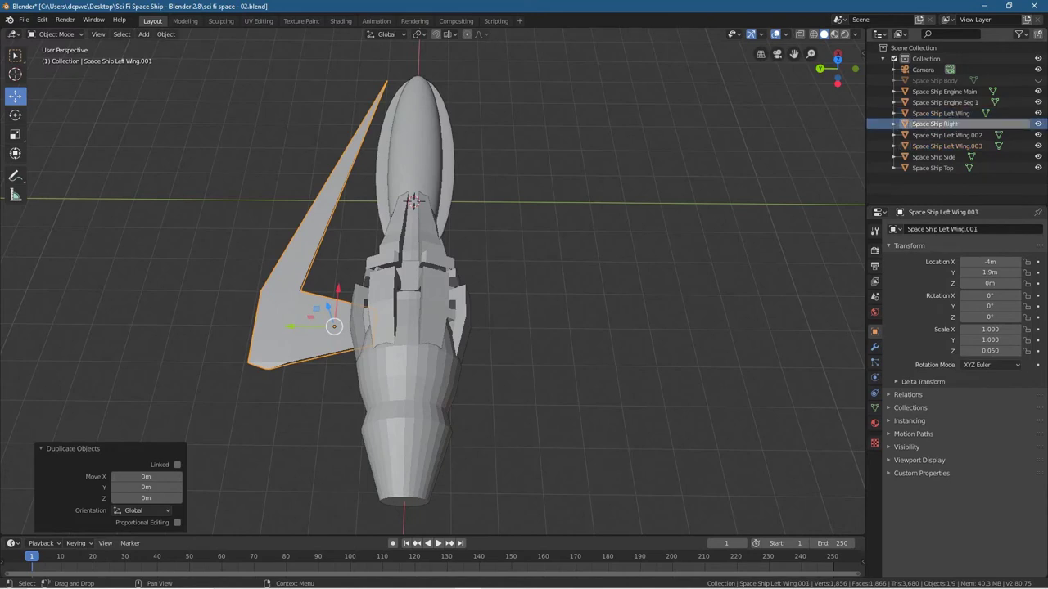
pyautogui.press('Return')
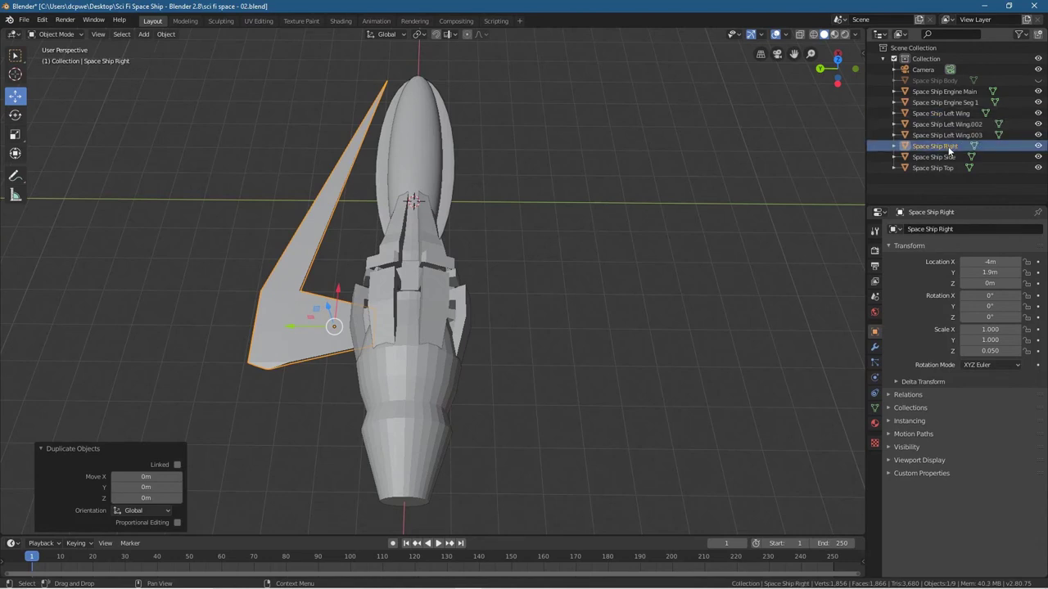
# Set the Space Ship Right wing's X rotation to 180° and its Y location to -1.9 m
pyautogui.doubleClick(992, 295)
pyautogui.write('180')
pyautogui.press('Return')
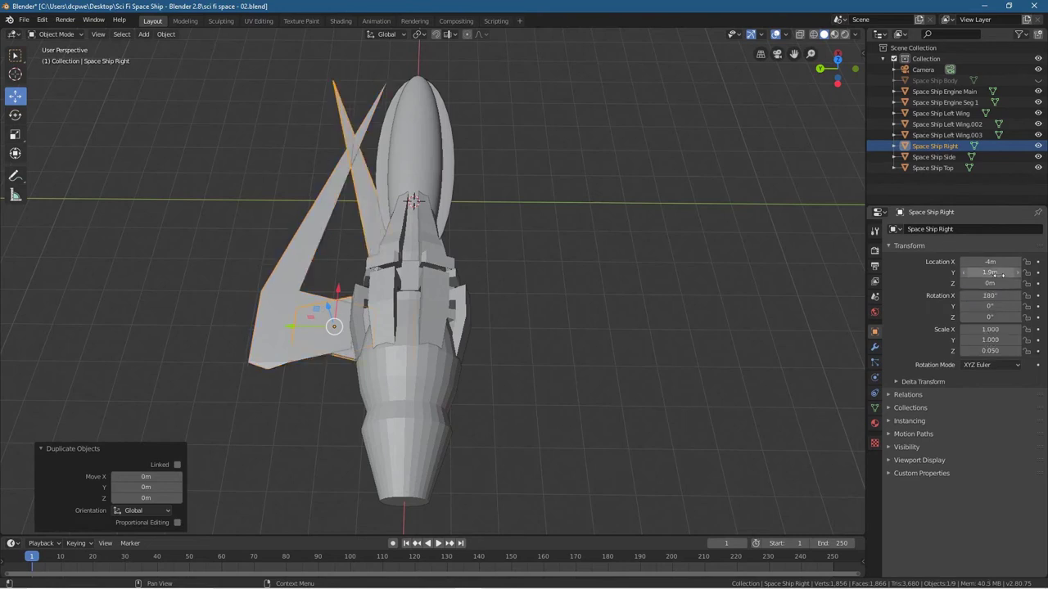
pyautogui.doubleClick(986, 272)
pyautogui.write('-1.9')
pyautogui.press('Return')
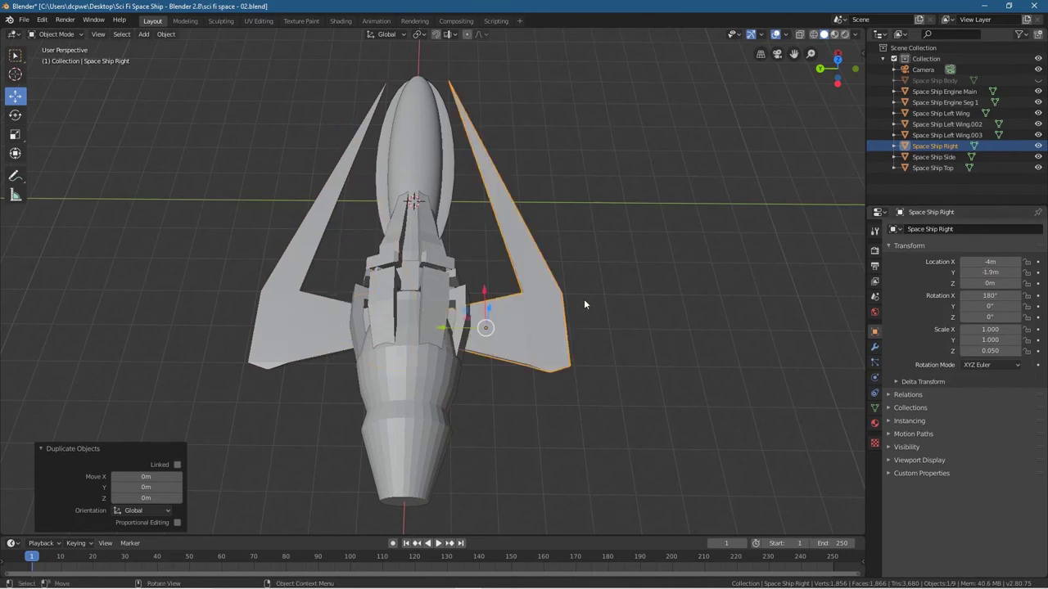
# Rename the Space Ship Left Wing.002 copy to Space Ship Top Wing
pyautogui.click(950, 126)
pyautogui.doubleClick(966, 129)
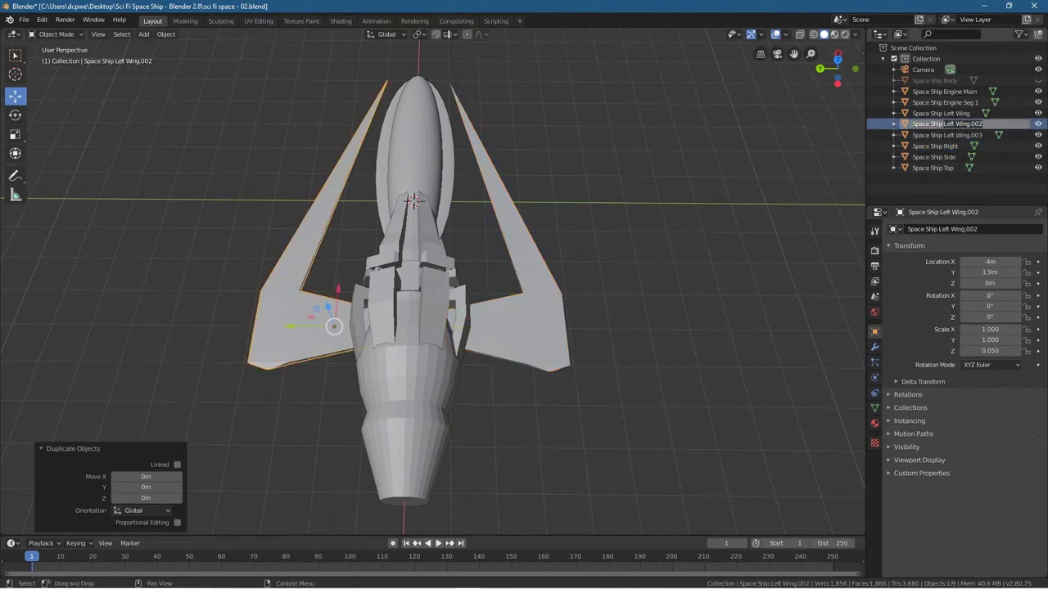
pyautogui.moveTo(944, 124); pyautogui.dragTo(982, 123)
pyautogui.write('Top')
pyautogui.press('Return')
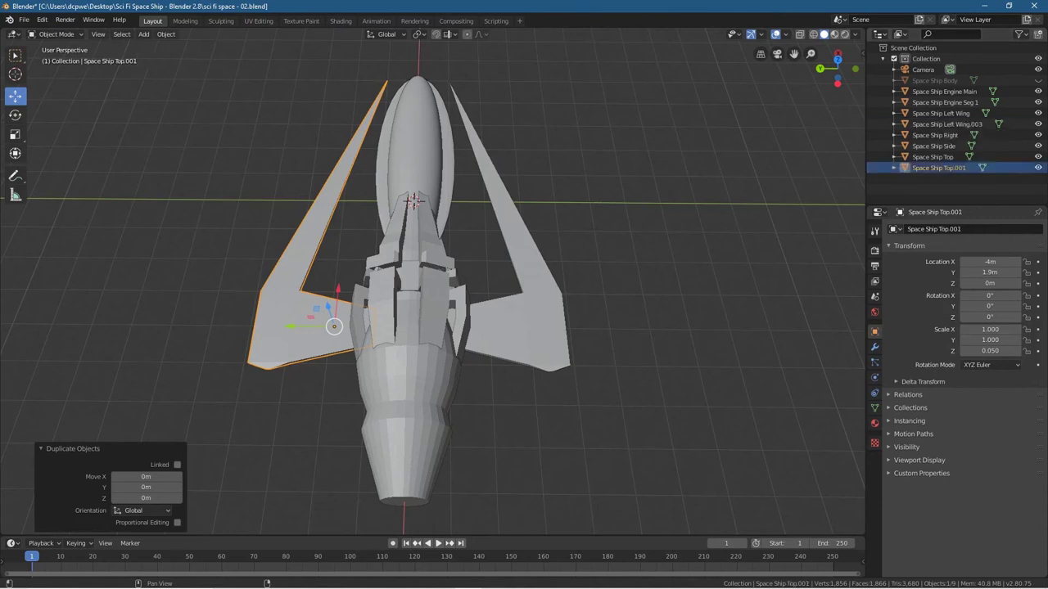
pyautogui.doubleClick(948, 167)
pyautogui.moveTo(948, 167); pyautogui.dragTo(996, 167)
pyautogui.write('T')
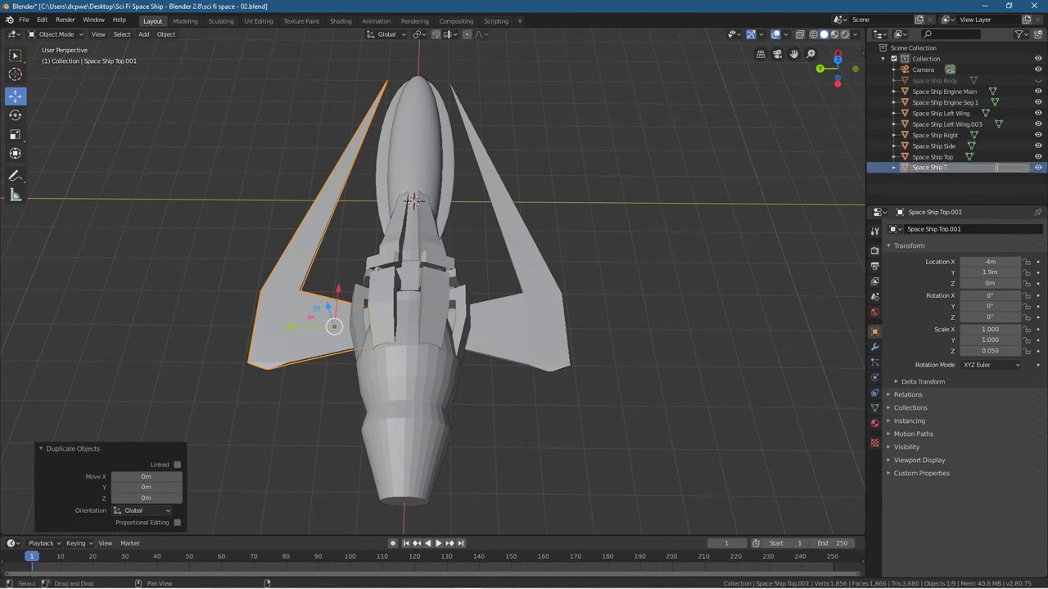
pyautogui.write('op Wing')
pyautogui.press('Return')
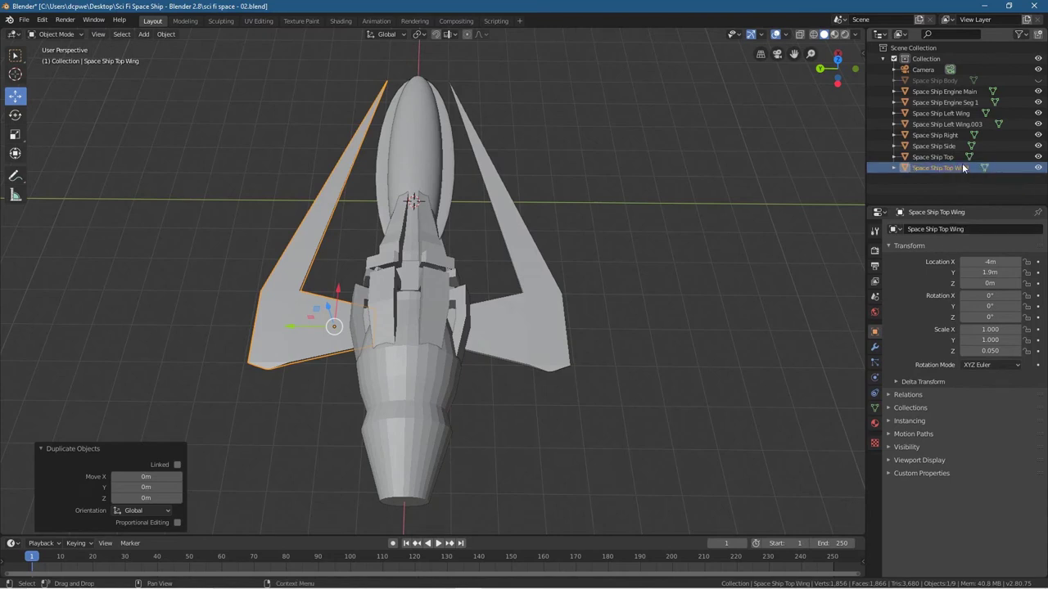
# Rename the Space Ship Left Wing.003 copy to Space Ship Bottom Wing
pyautogui.doubleClick(948, 124)
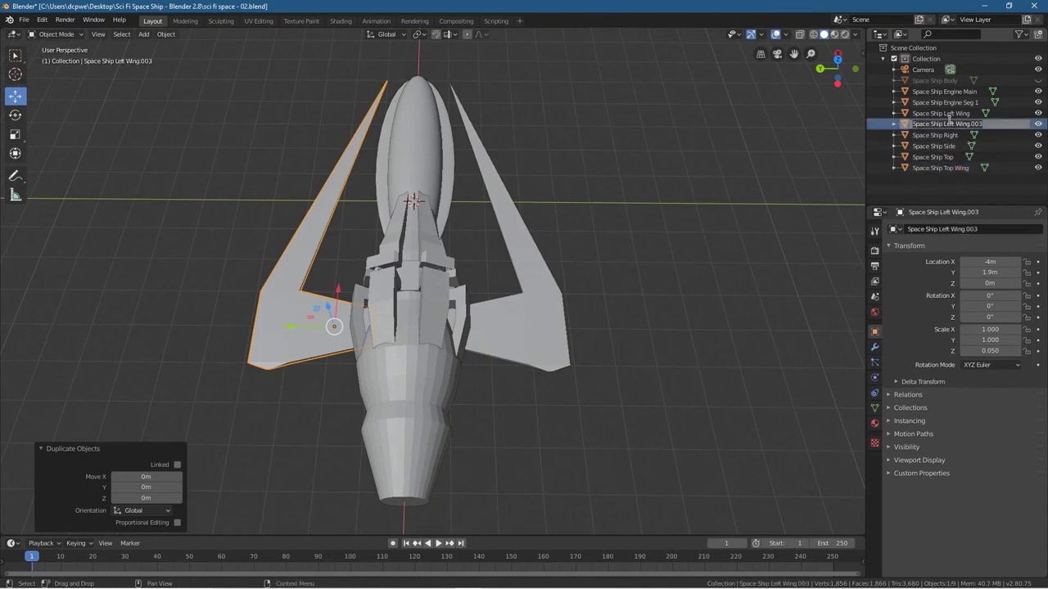
pyautogui.moveTo(943, 124); pyautogui.dragTo(983, 124)
pyautogui.write('Bottom')
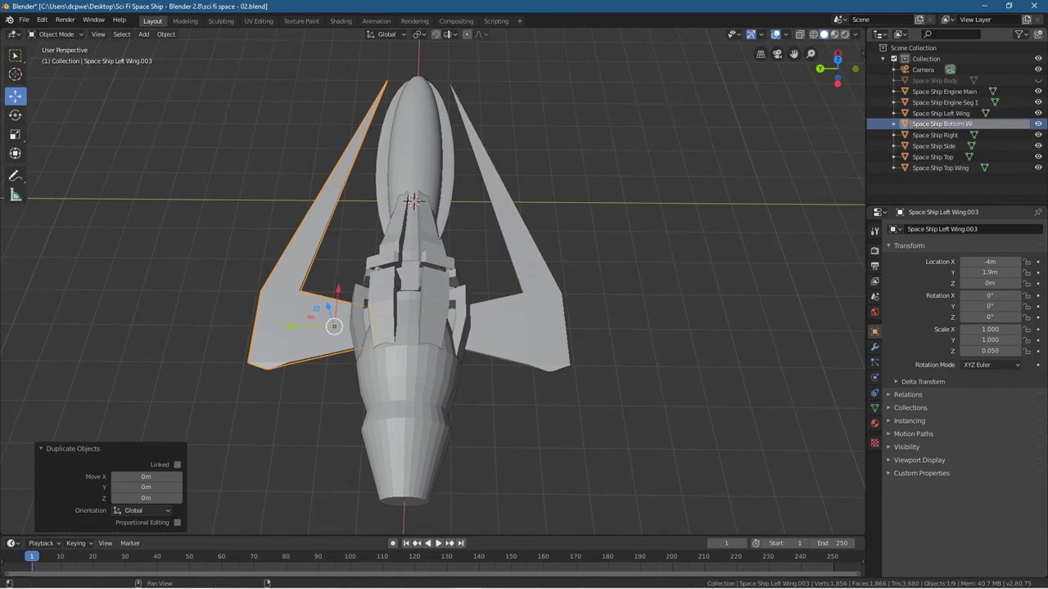
pyautogui.press('Return')
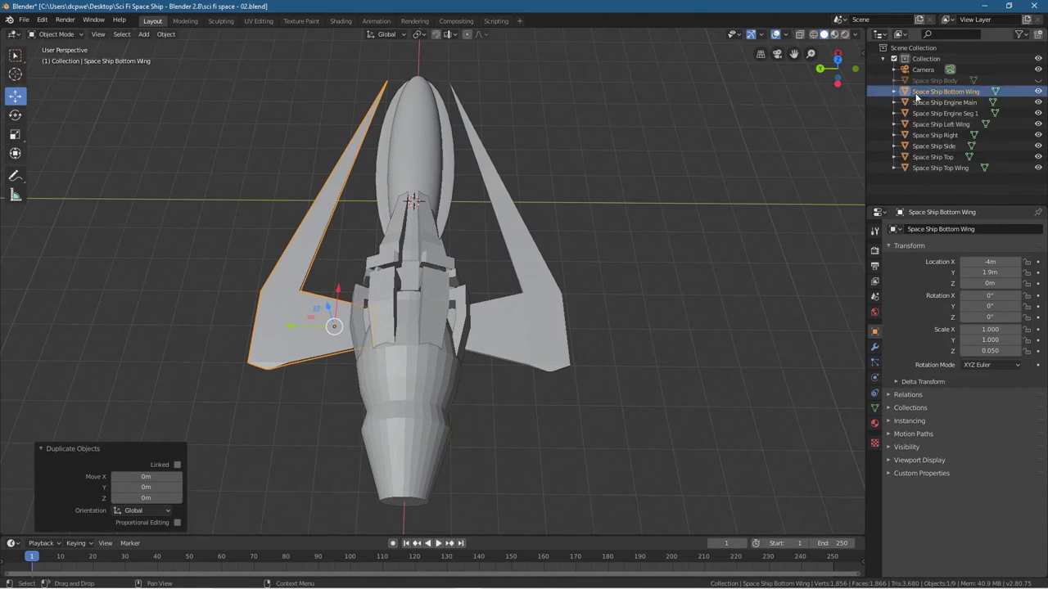
# Set the Space Ship Top Wing's X rotation to 90° and its Y location to 0 m
pyautogui.click(930, 169)
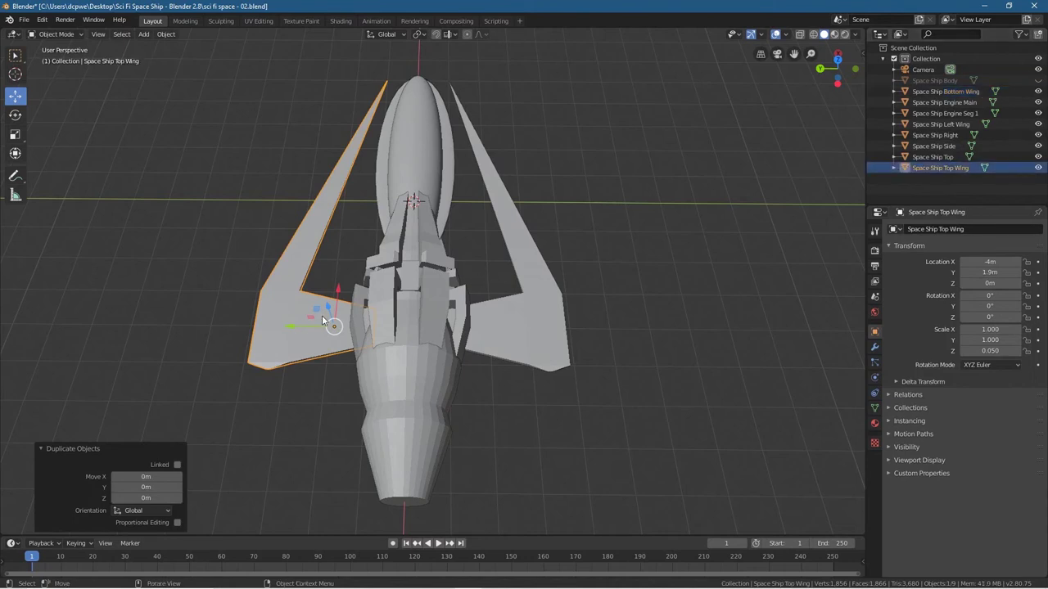
pyautogui.click(991, 296)
pyautogui.write('90')
pyautogui.press('Return')
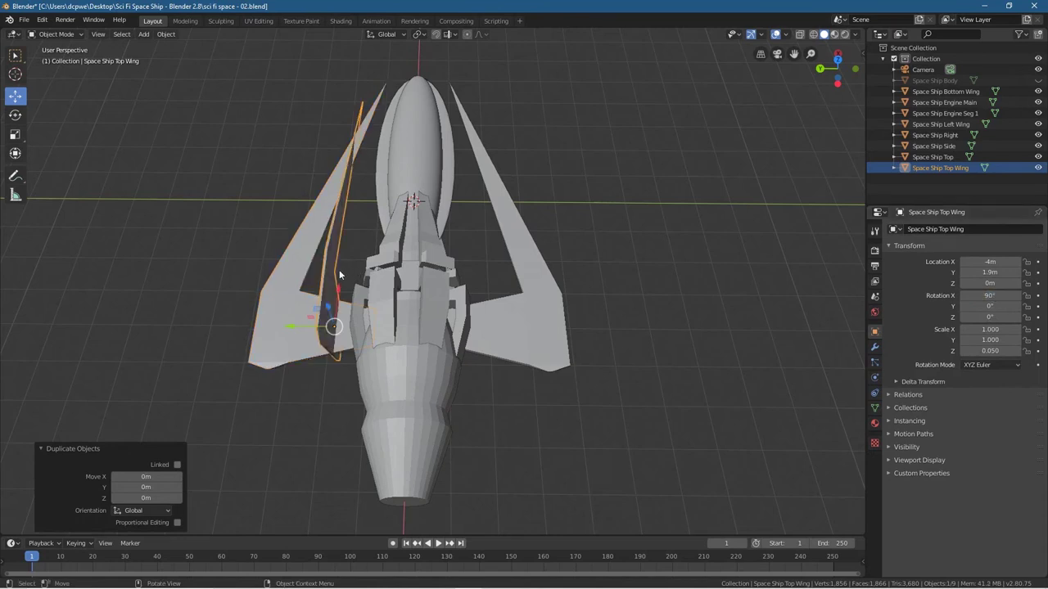
pyautogui.press('KP_7')
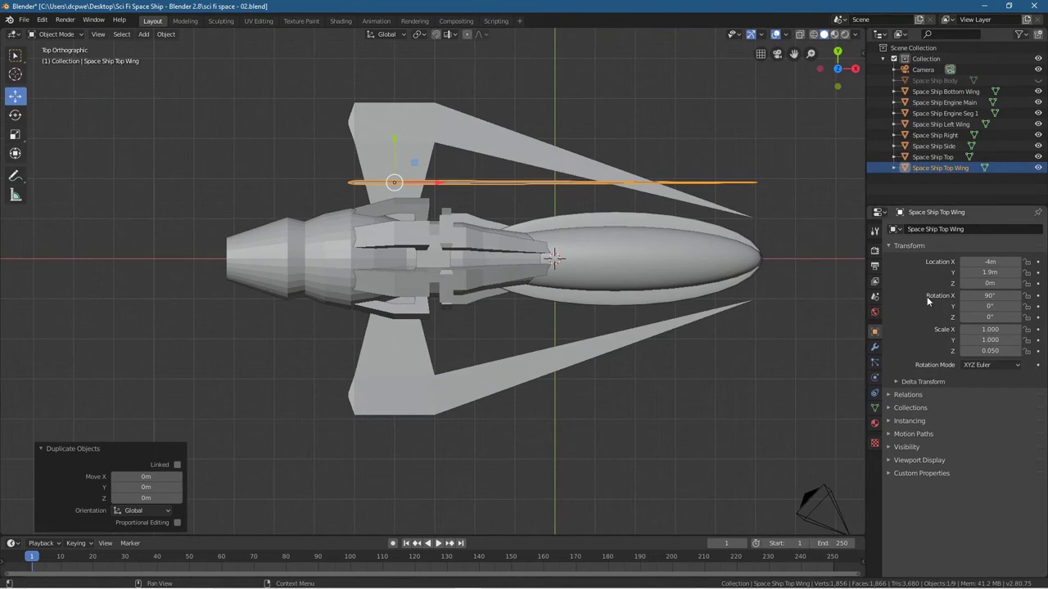
pyautogui.click(991, 273)
pyautogui.write('0')
pyautogui.press('Return')
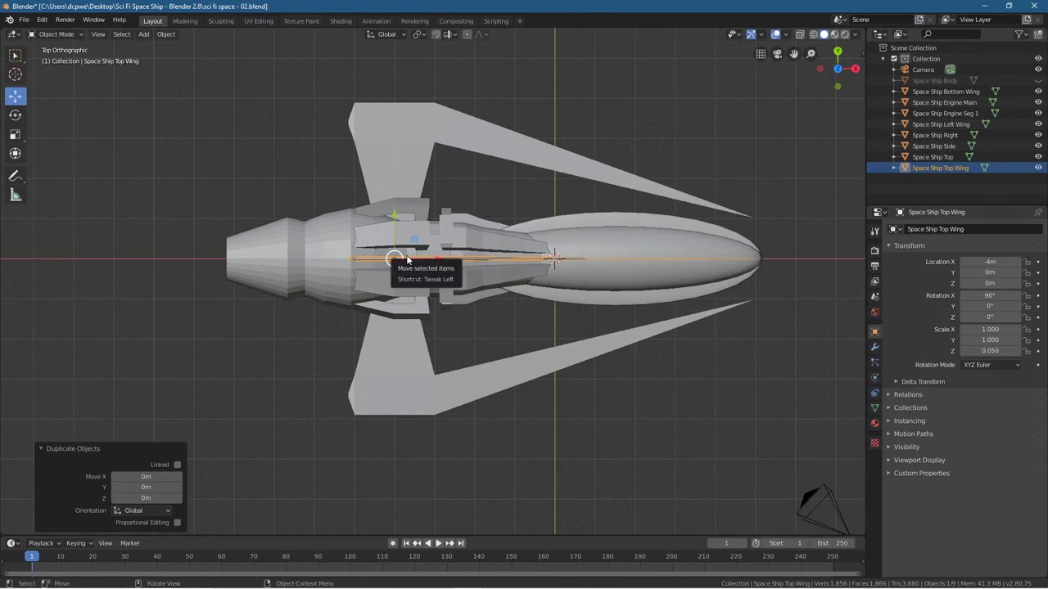
# In the front view, raise the top wing 1.7 m along Z so its root sits in the engine's upper side
pyautogui.press('KP_3')
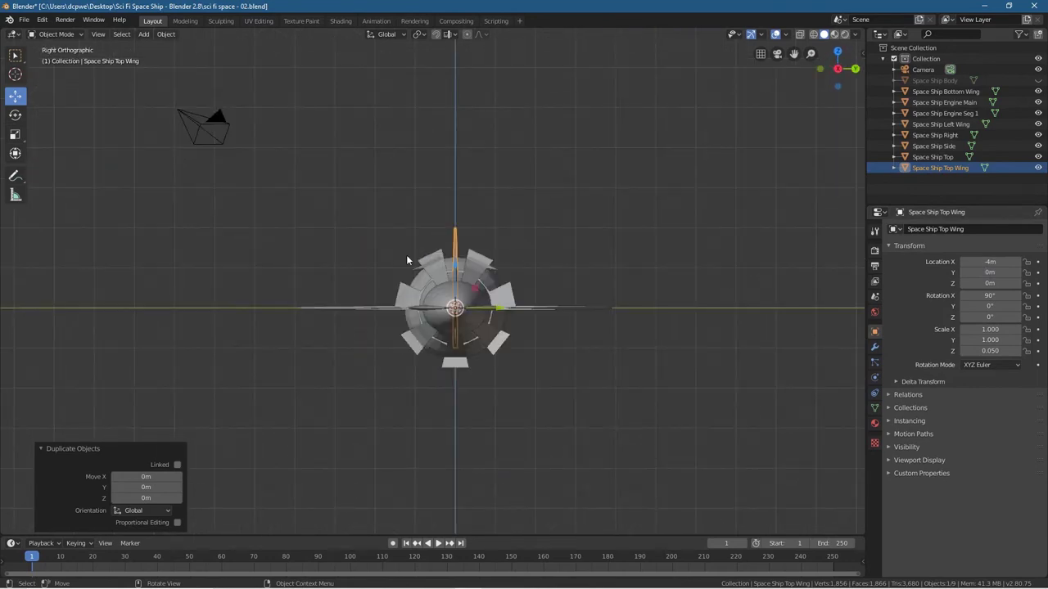
pyautogui.press('KP_1')
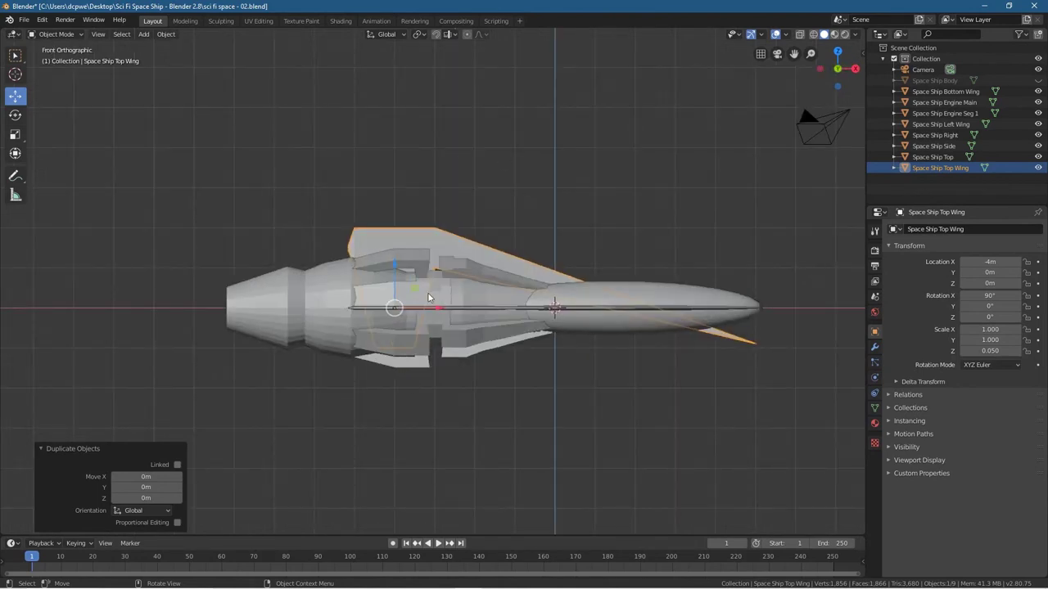
pyautogui.scroll(3, 428, 297)
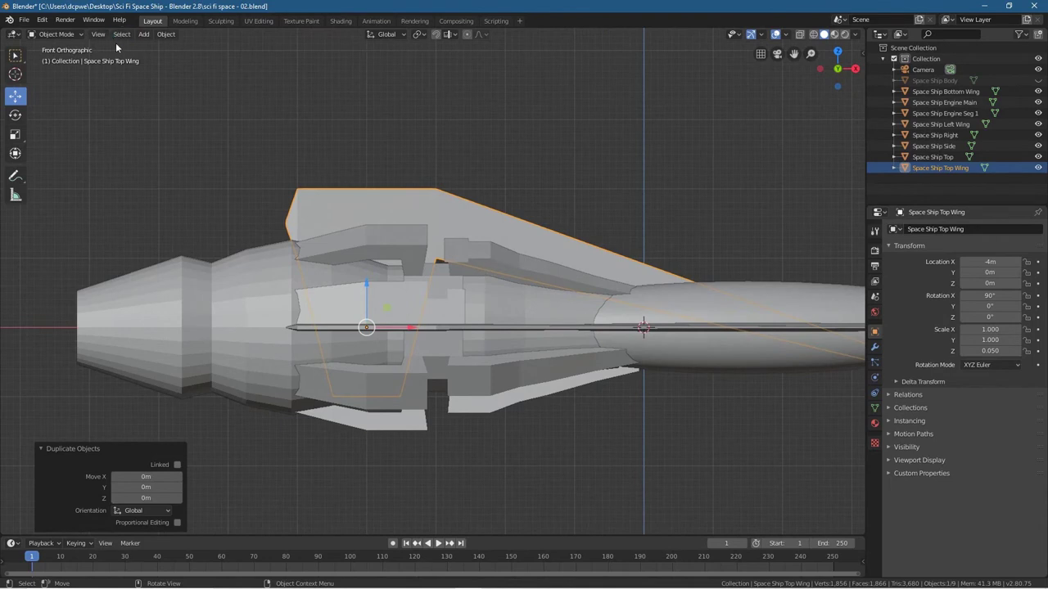
pyautogui.scroll(-1, 510, 309)
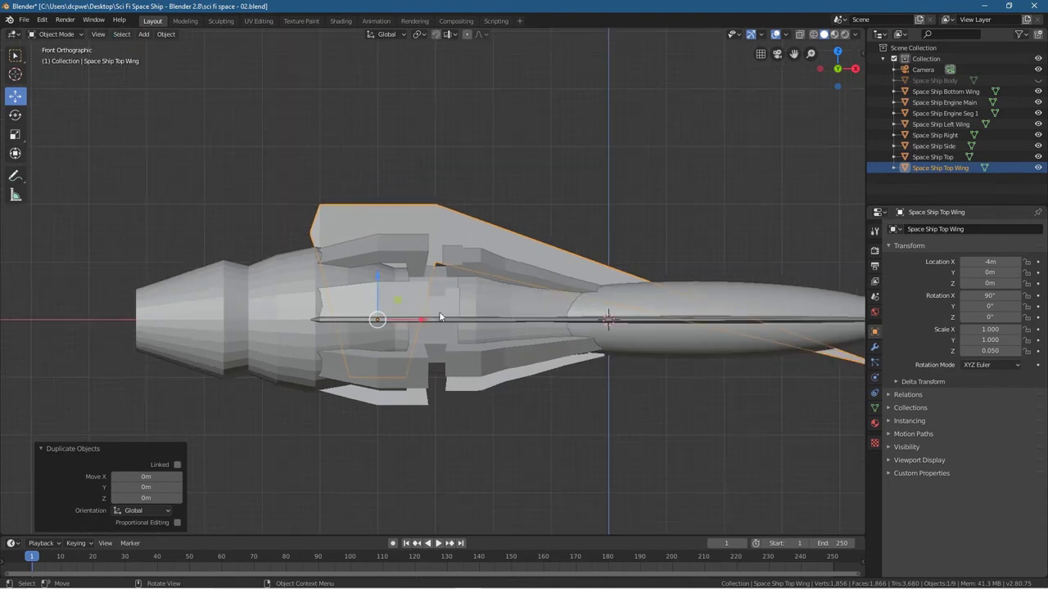
pyautogui.moveTo(377, 279); pyautogui.dragTo(372, 178)
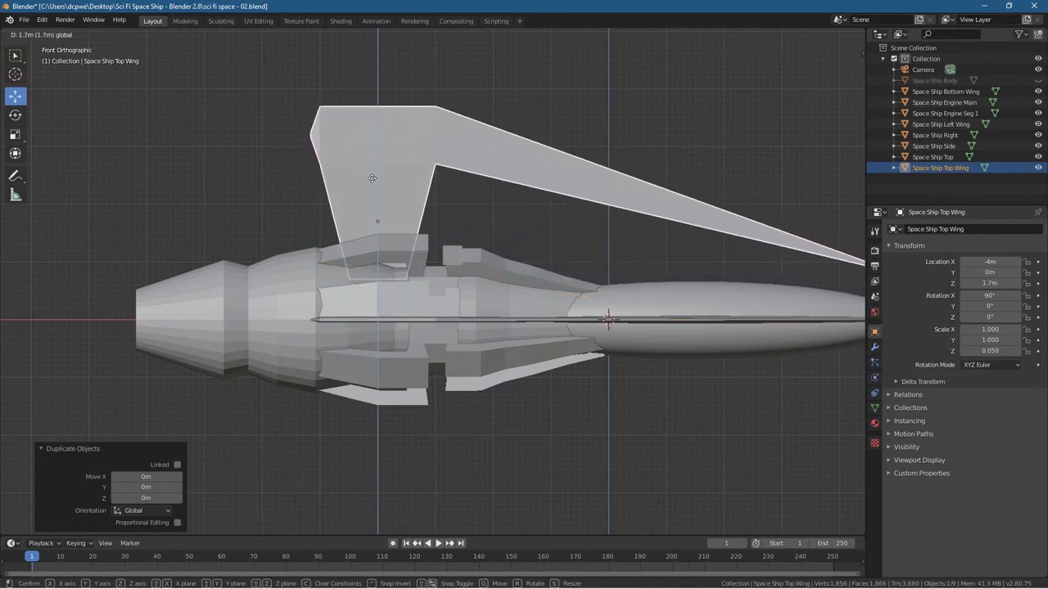
pyautogui.moveTo(372, 178); pyautogui.dragTo(372, 179)
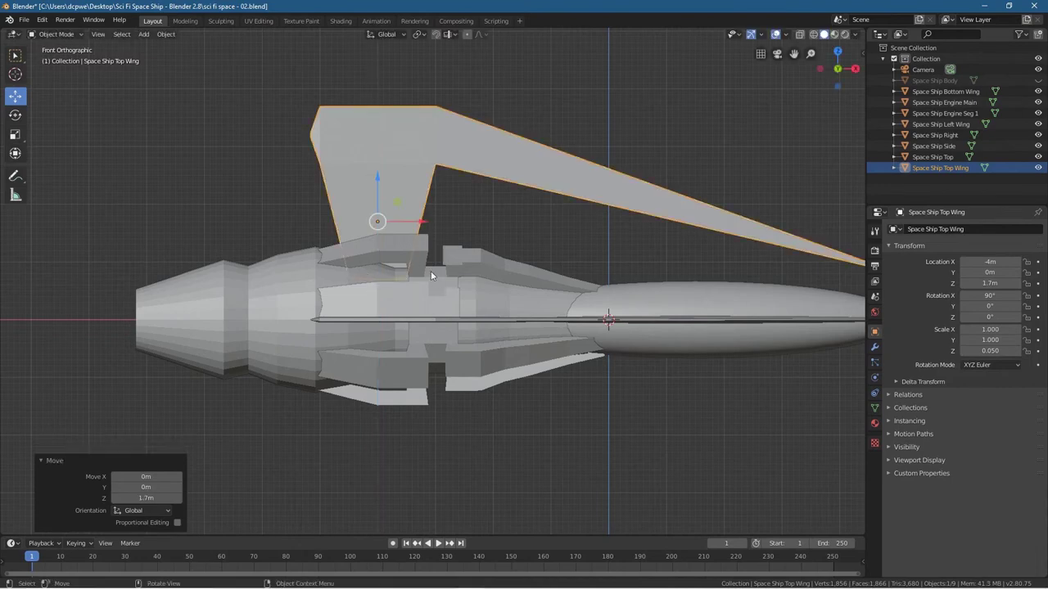
pyautogui.click(339, 450)
pyautogui.moveTo(339, 449); pyautogui.dragTo(375, 447, button='middle')
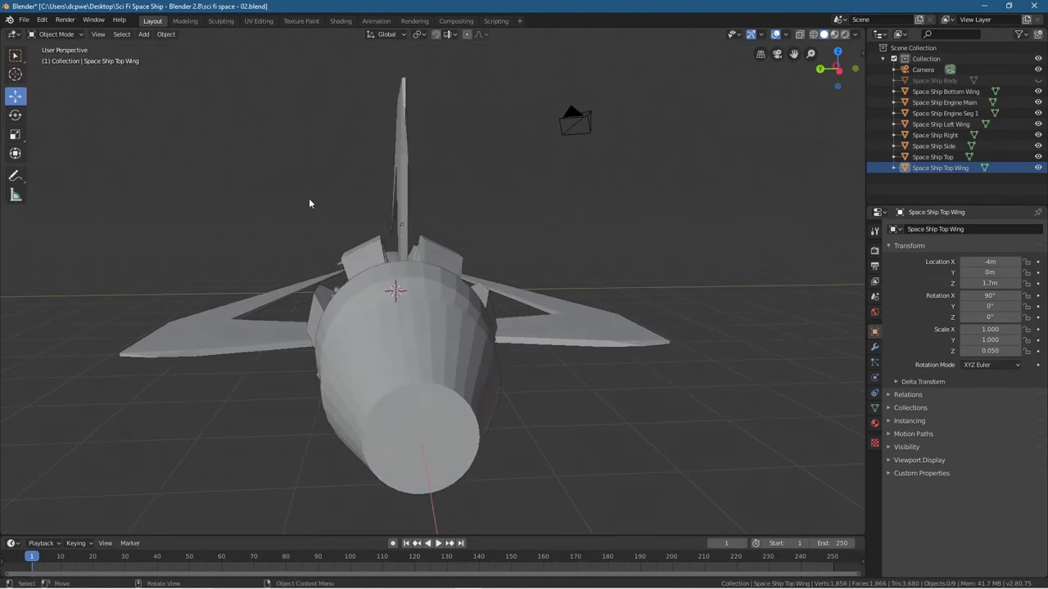
pyautogui.click(404, 160)
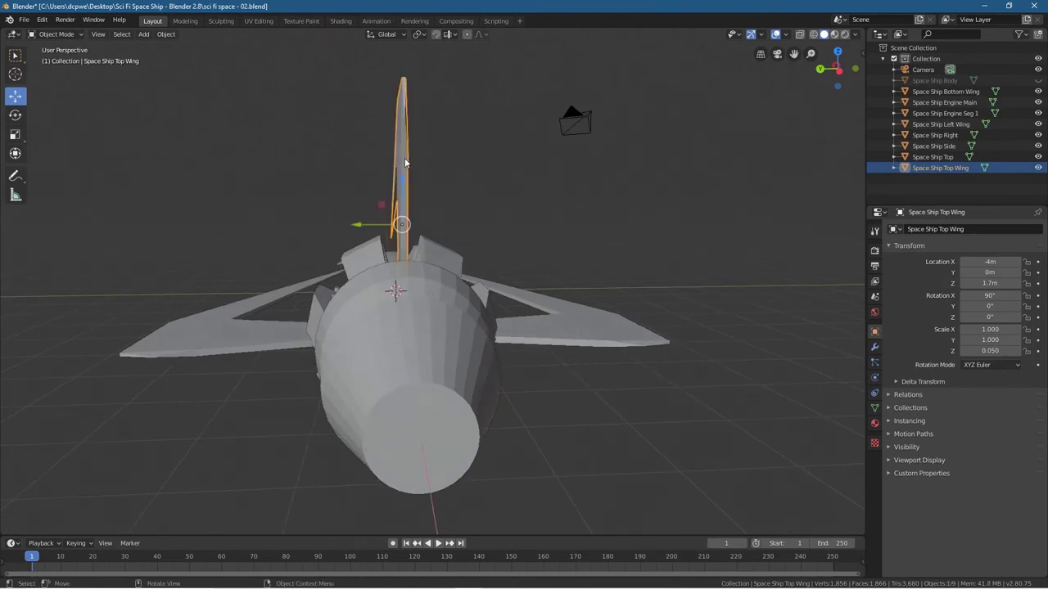
# Set the Space Ship Bottom Wing's X rotation to -90° and its Y location to 0 m
pyautogui.click(946, 92)
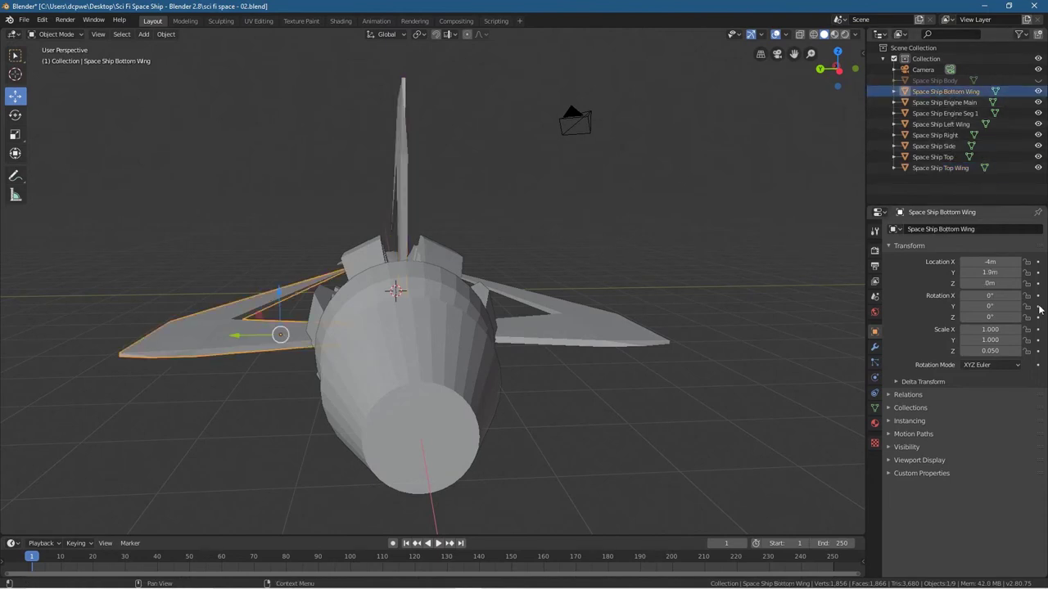
pyautogui.click(990, 296)
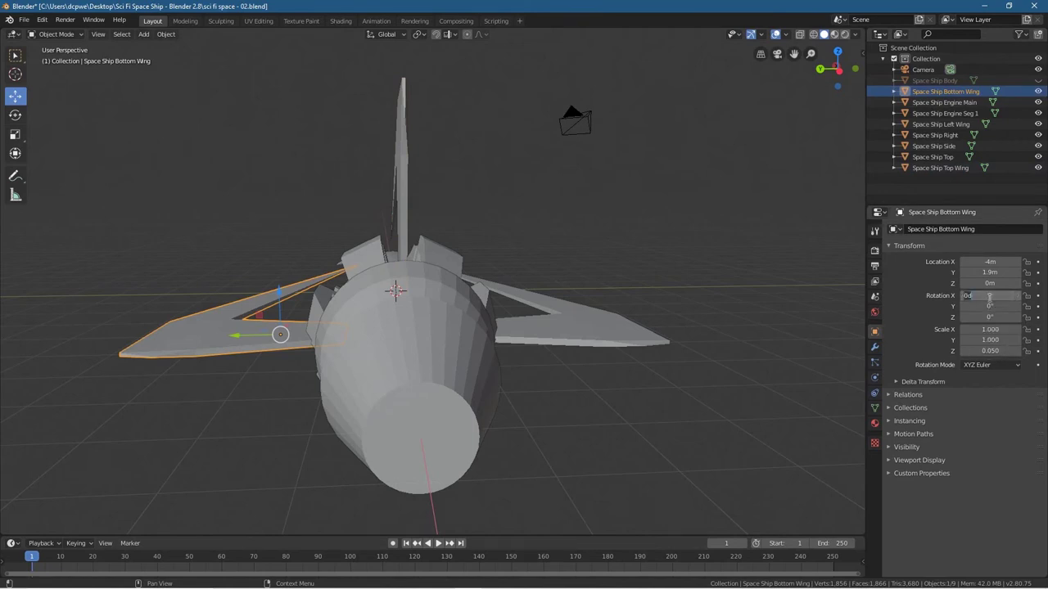
pyautogui.write('-9')
pyautogui.press('Return')
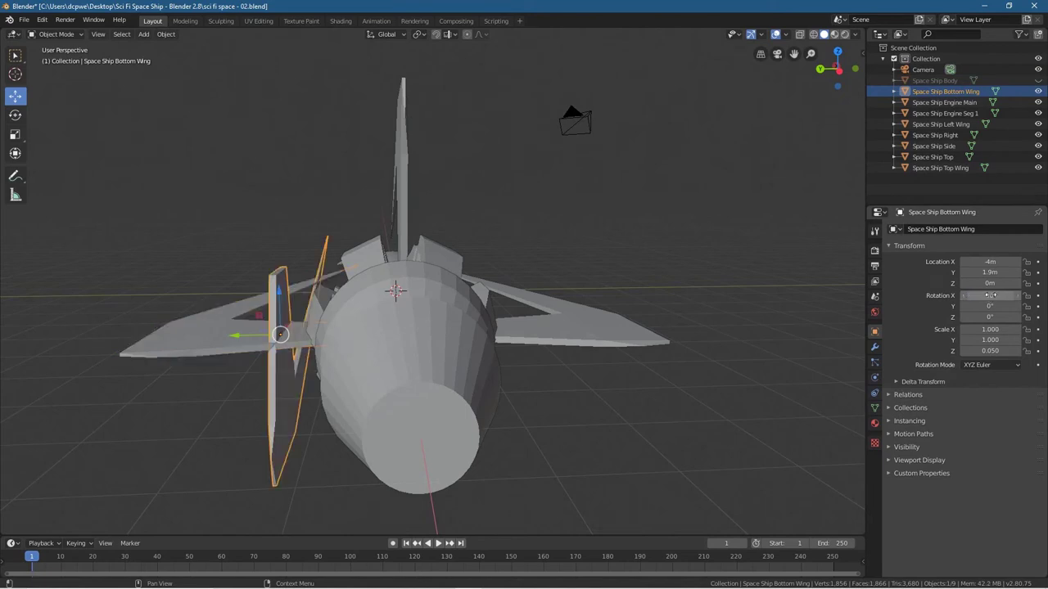
pyautogui.click(402, 164)
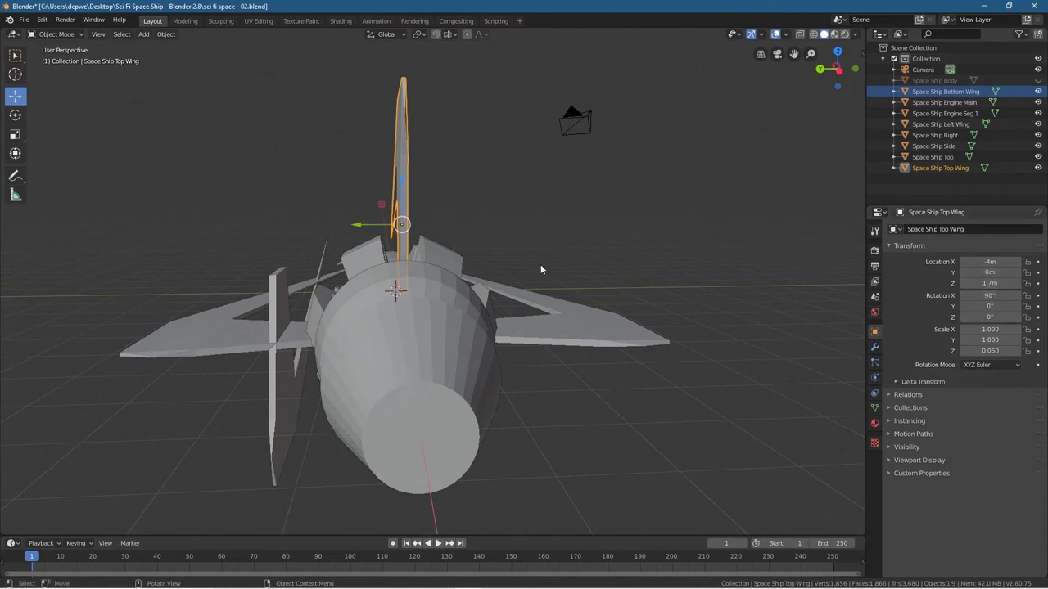
pyautogui.click(281, 293)
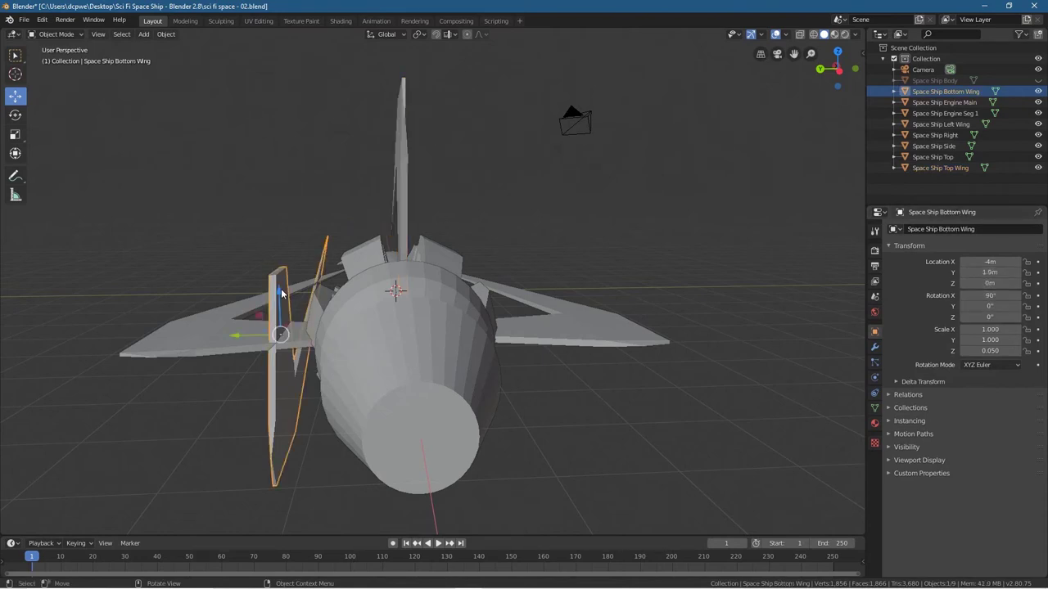
pyautogui.click(1005, 274)
pyautogui.write('0')
pyautogui.press('Return')
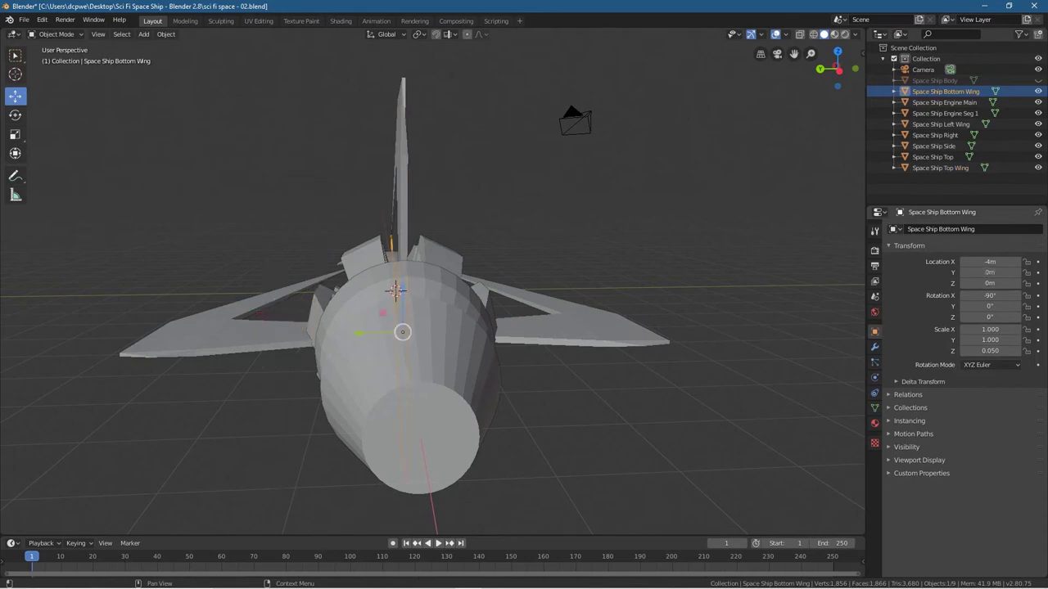
# Set the bottom wing's Z location to -0.17 m and inspect the ship from the side
pyautogui.click(1002, 283)
pyautogui.write('-0.17')
pyautogui.press('Return')
pyautogui.moveTo(714, 403); pyautogui.dragTo(529, 377, button='middle')
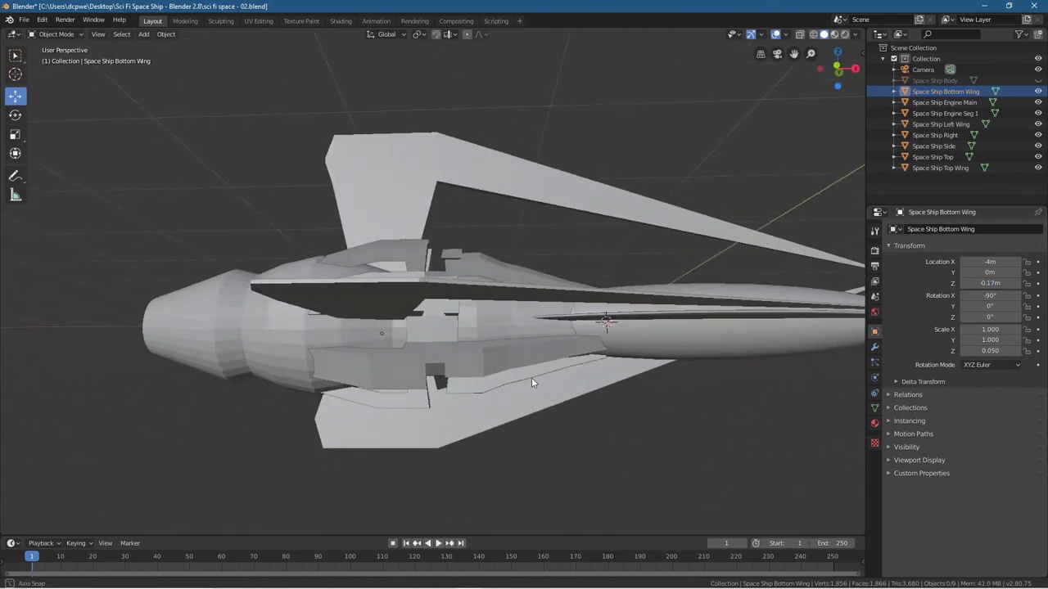
# Set the Space Ship Bottom Wing's Z location to -1.7 m
pyautogui.click(999, 283)
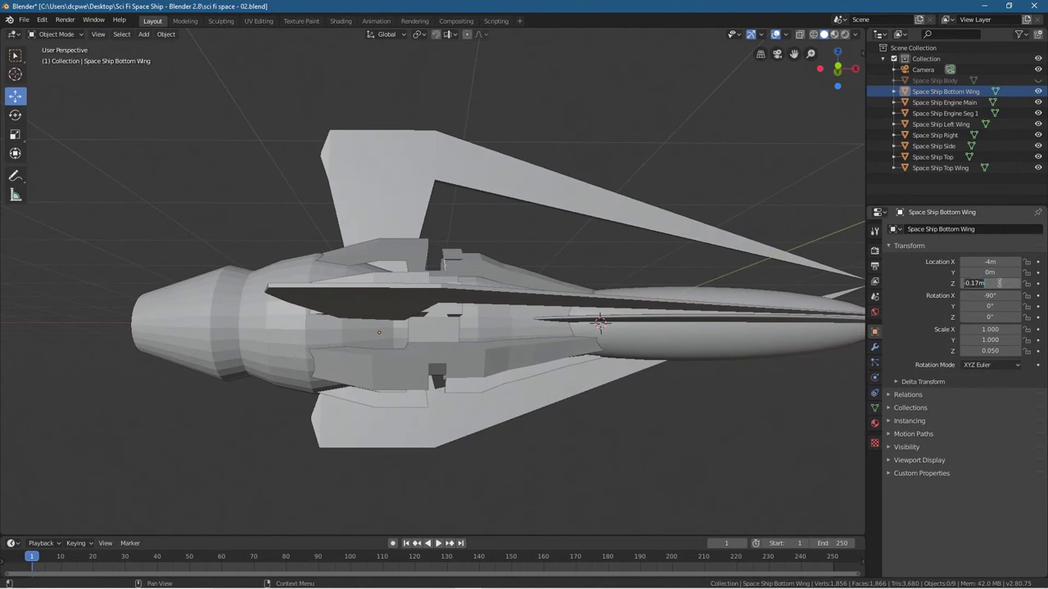
pyautogui.press('BackSpace')
pyautogui.write('-1.7')
pyautogui.press('Return')
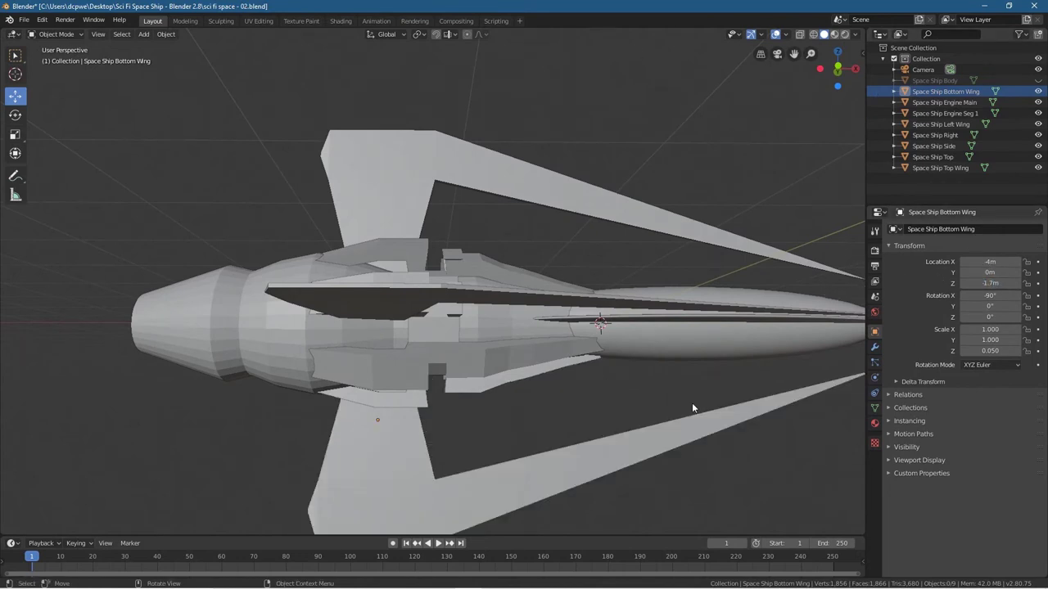
pyautogui.moveTo(577, 415); pyautogui.dragTo(552, 362, button='middle')
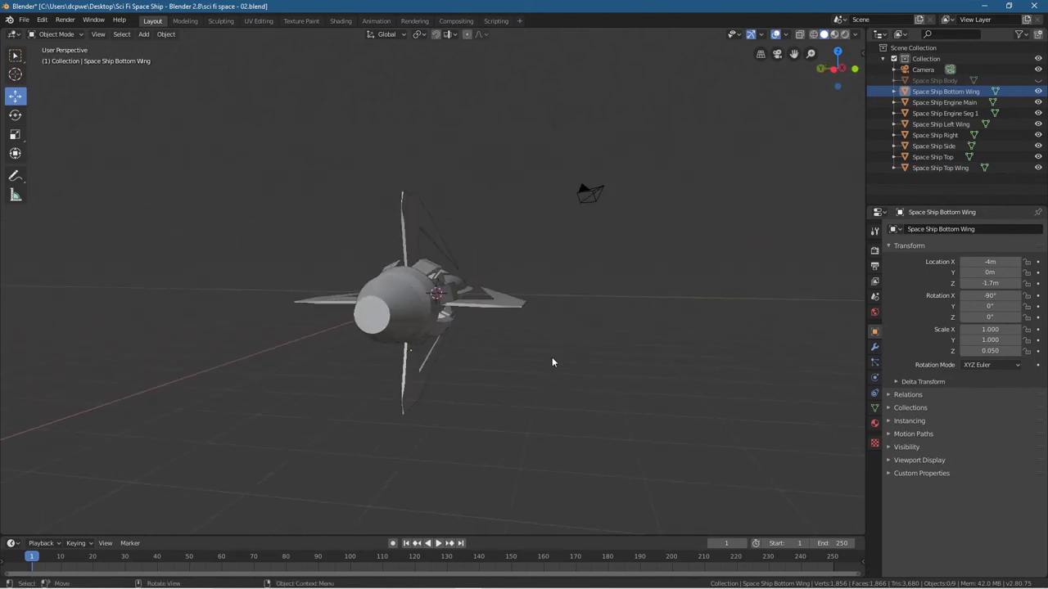
# Enter Edit Mode on the Space Ship Engine Main and select the circular face closing its rear end
pyautogui.click(391, 296)
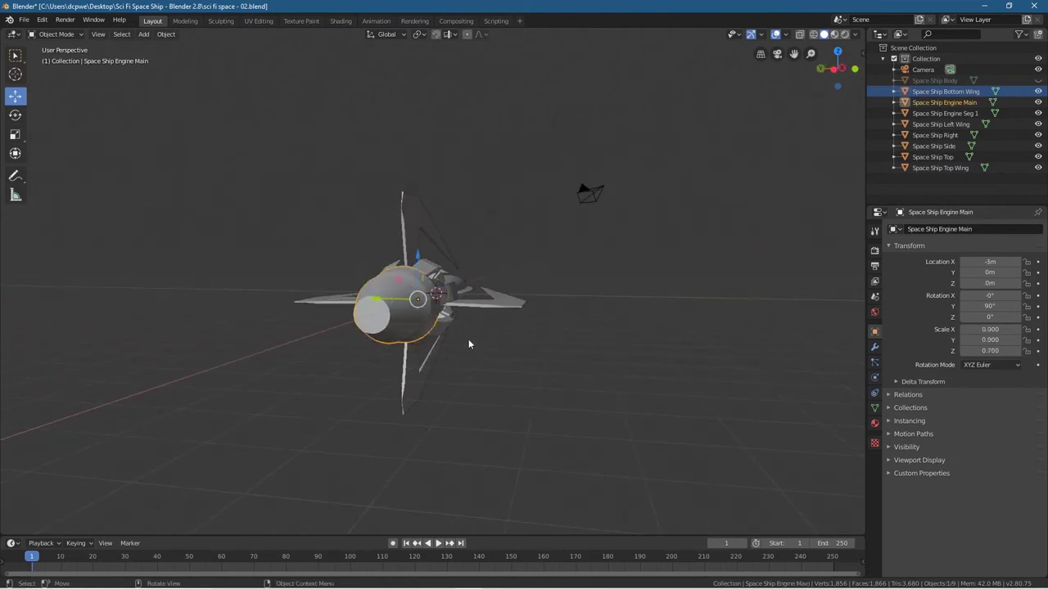
pyautogui.click(55, 35)
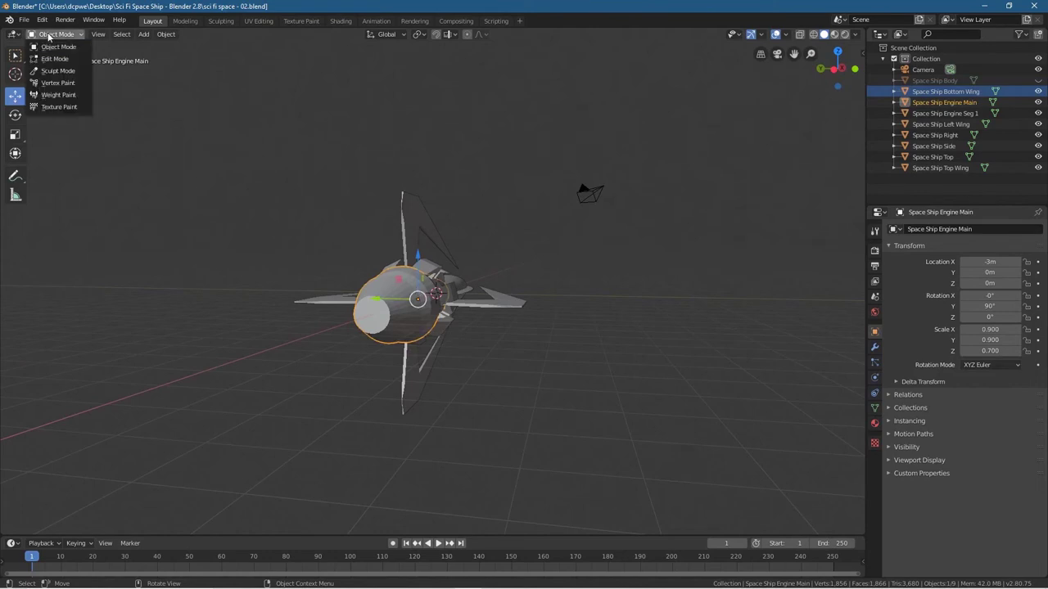
pyautogui.click(55, 59)
pyautogui.scroll(4, 421, 377)
pyautogui.moveTo(428, 380); pyautogui.dragTo(354, 362, button='middle')
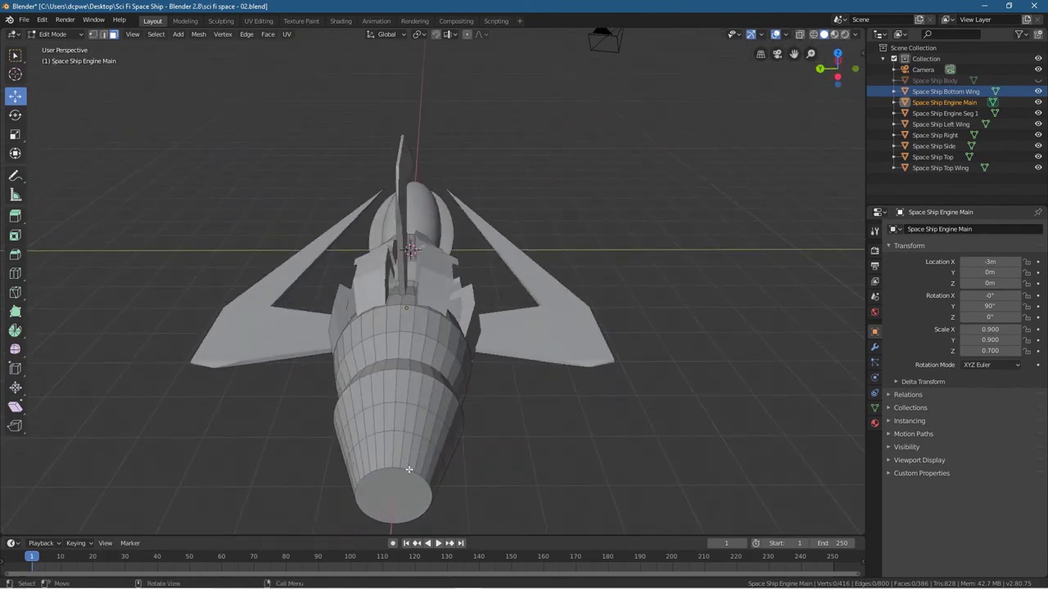
pyautogui.moveTo(409, 470); pyautogui.dragTo(411, 389, button='middle')
pyautogui.click(407, 338)
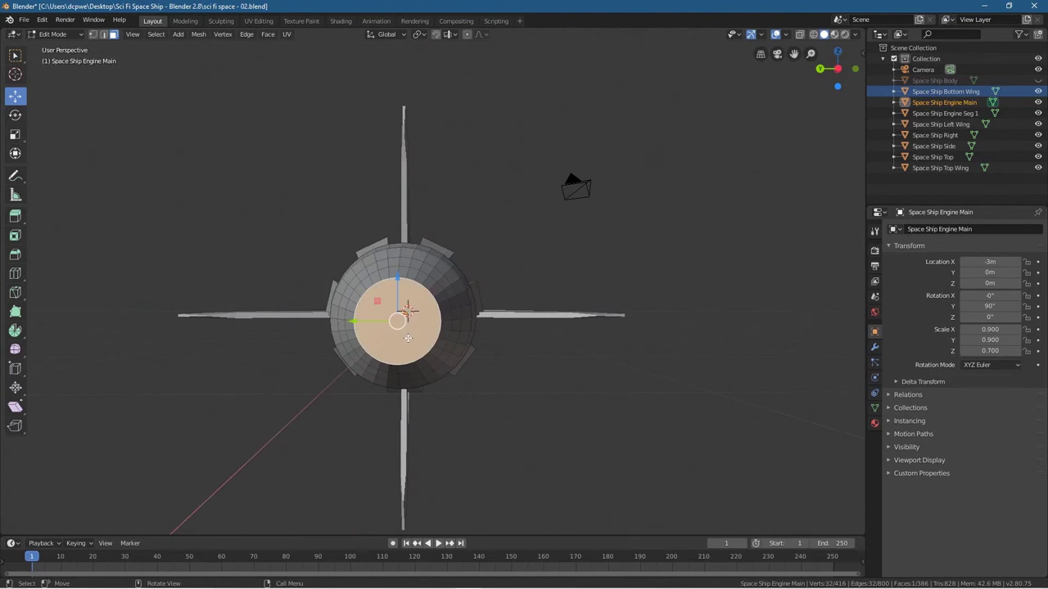
pyautogui.click(15, 238)
pyautogui.moveTo(370, 303); pyautogui.dragTo(373, 298)
pyautogui.hotkey('ctrl', 'z')
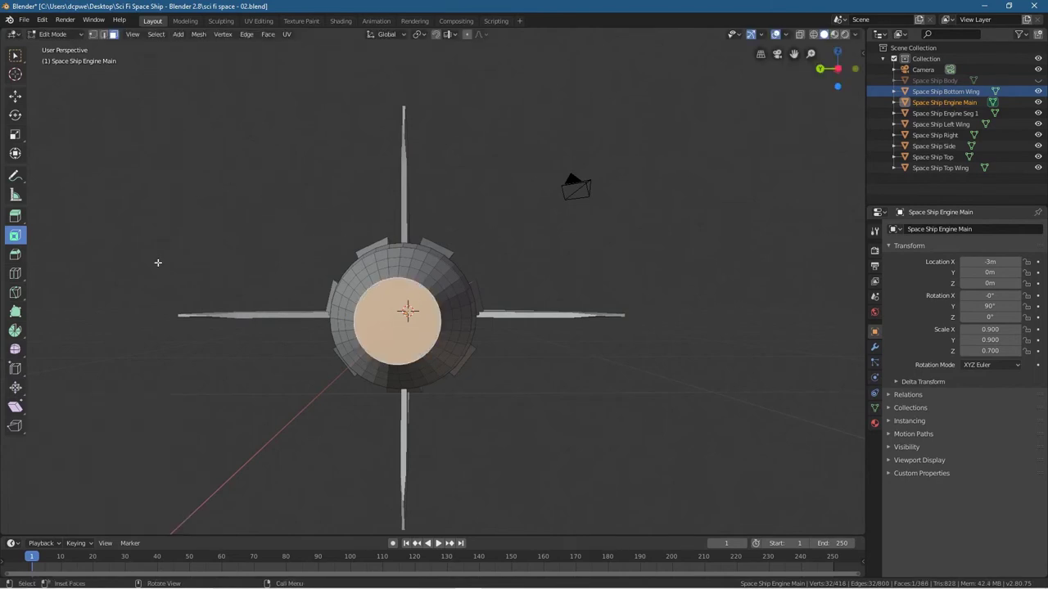
# Bevel the engine's circular rear face with a width of 0.2 m and one segment
pyautogui.click(17, 256)
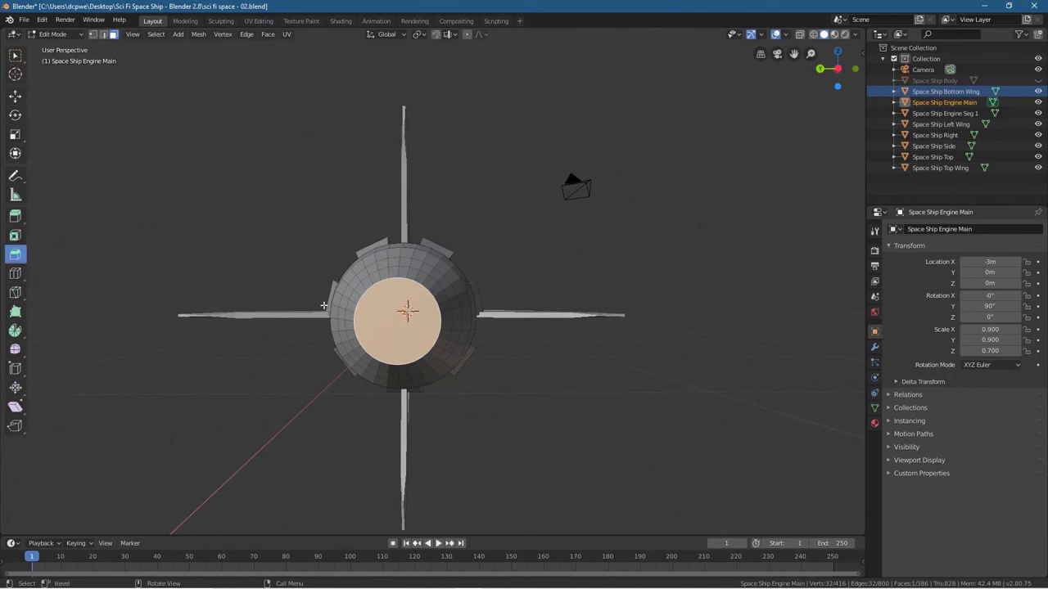
pyautogui.moveTo(360, 307); pyautogui.dragTo(320, 346)
pyautogui.moveTo(829, 65); pyautogui.dragTo(798, 71)
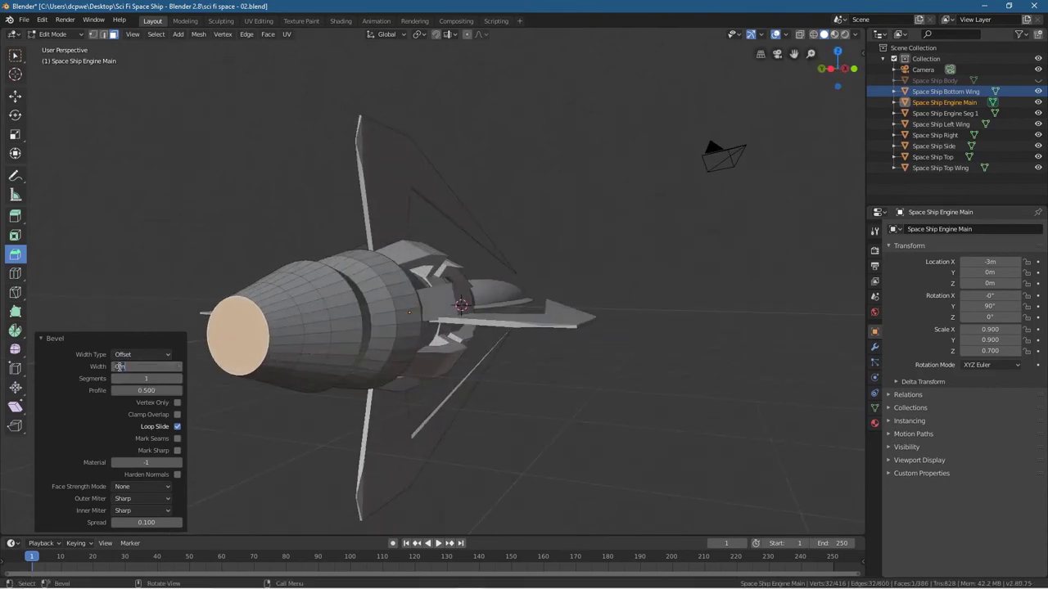
pyautogui.moveTo(146, 366)
pyautogui.mouseDown()
pyautogui.moveTo(172, 365)
pyautogui.moveTo(157, 366)
pyautogui.mouseUp()
pyautogui.moveTo(146, 366); pyautogui.dragTo(172, 366)
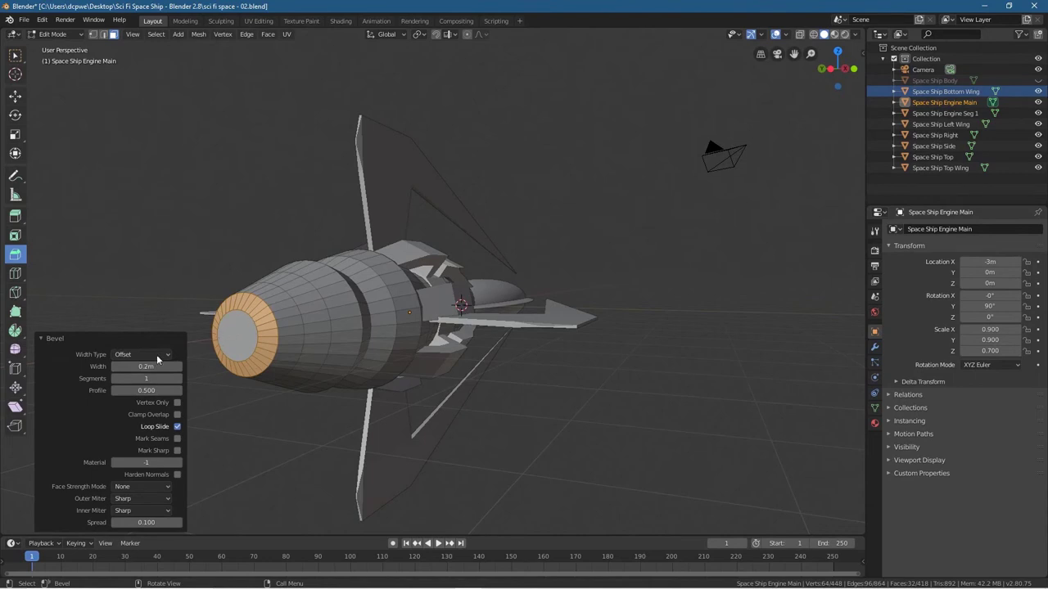
pyautogui.click(248, 414)
pyautogui.moveTo(200, 421); pyautogui.dragTo(317, 324, button='middle')
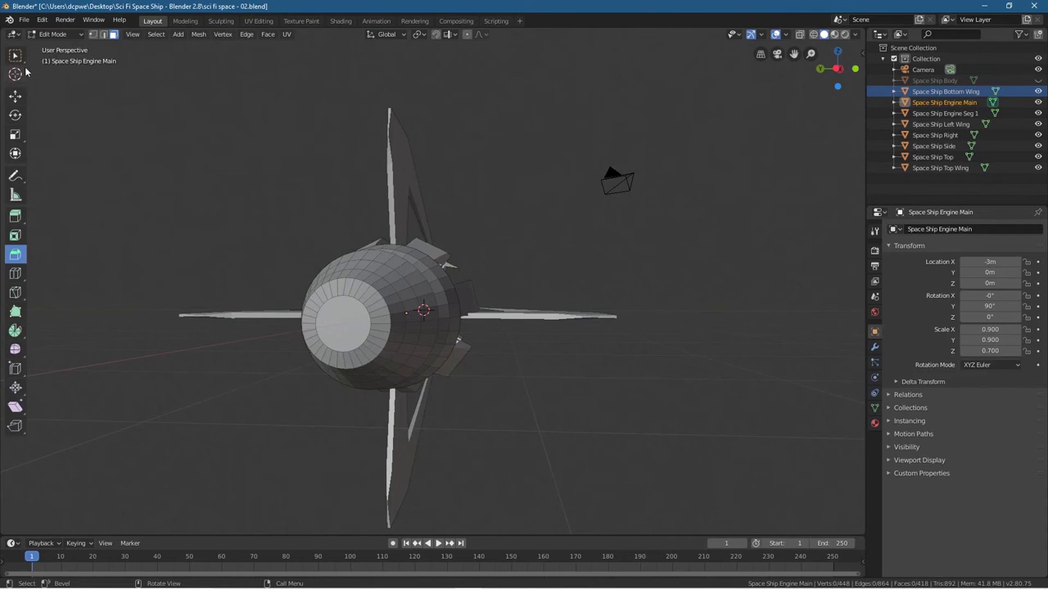
# Inset the engine's inner circular rear face by about 0.078 m
pyautogui.click(15, 95)
pyautogui.click(352, 323)
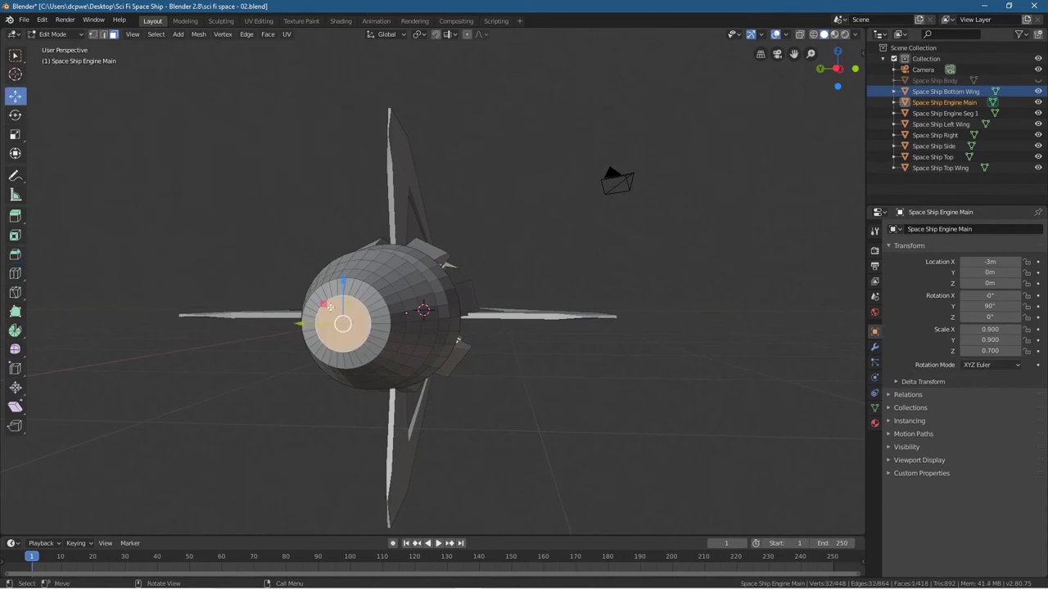
pyautogui.click(15, 237)
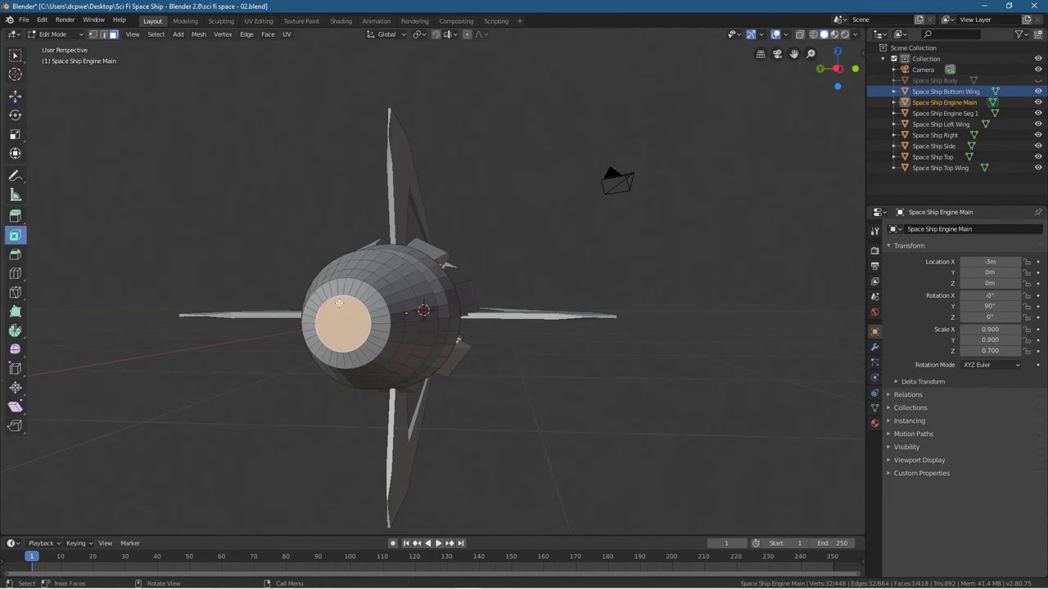
pyautogui.moveTo(339, 303); pyautogui.dragTo(345, 307)
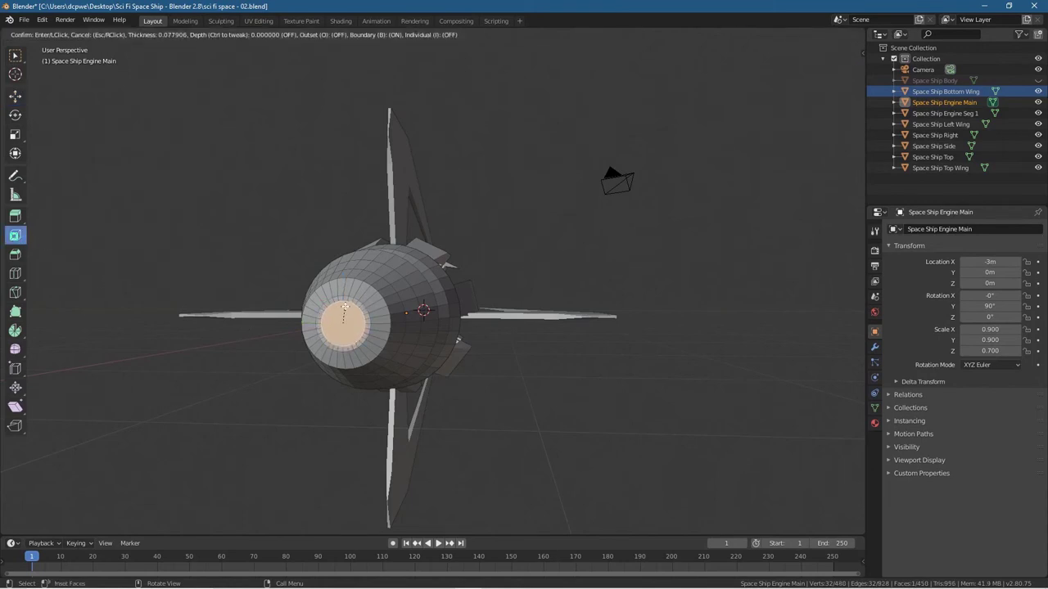
pyautogui.moveTo(345, 307); pyautogui.dragTo(345, 307)
pyautogui.scroll(5, 346, 325)
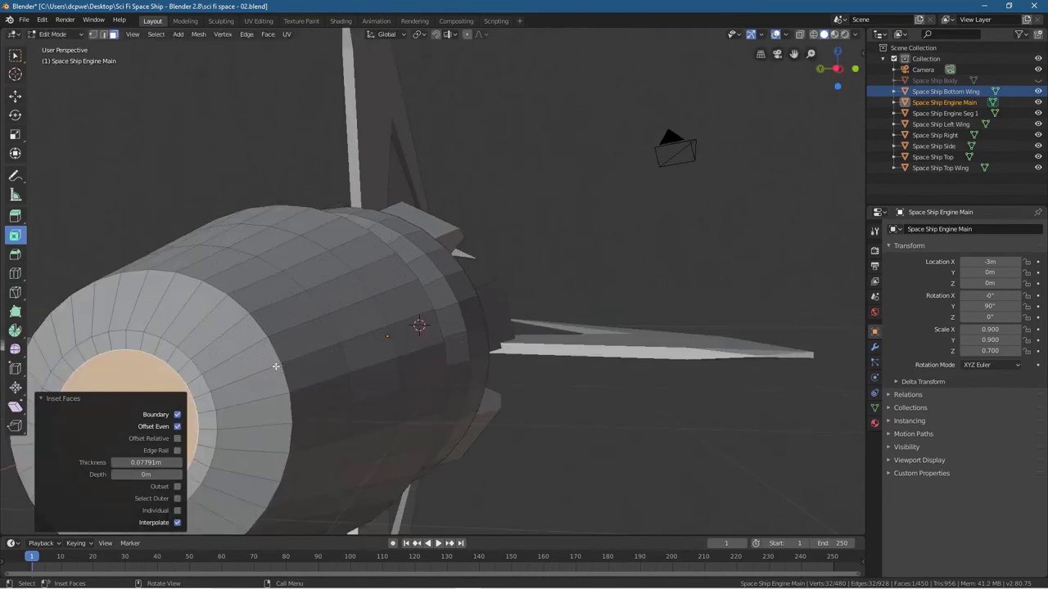
pyautogui.moveTo(303, 364); pyautogui.dragTo(441, 288, button='middle')
pyautogui.moveTo(497, 251); pyautogui.dragTo(417, 205, button='middle')
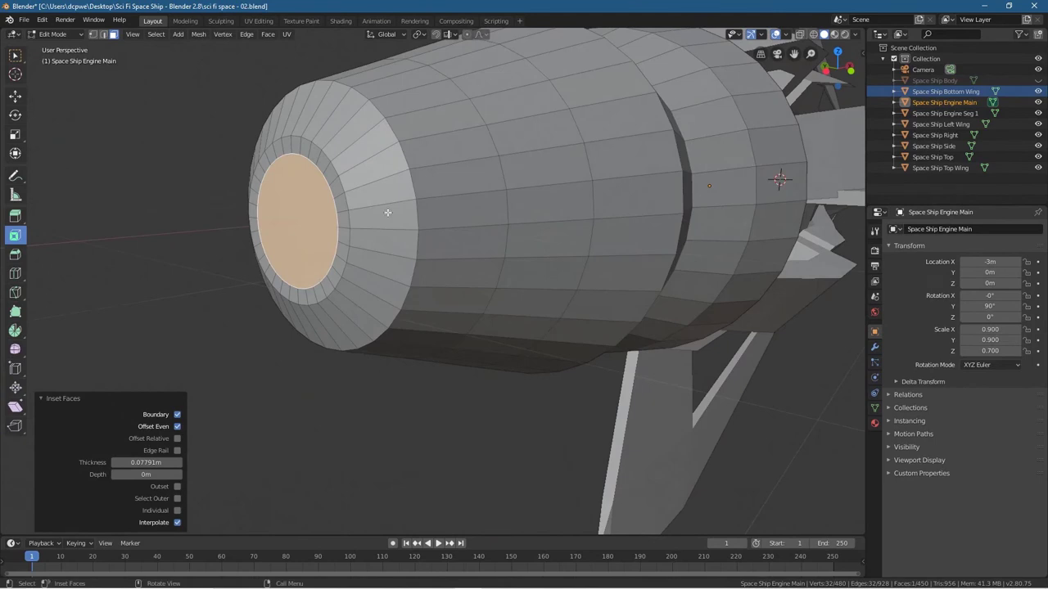
# Extrude the inset rear face about 0.15 m into the engine to hollow the nozzle, then deselect everything
pyautogui.press('e')
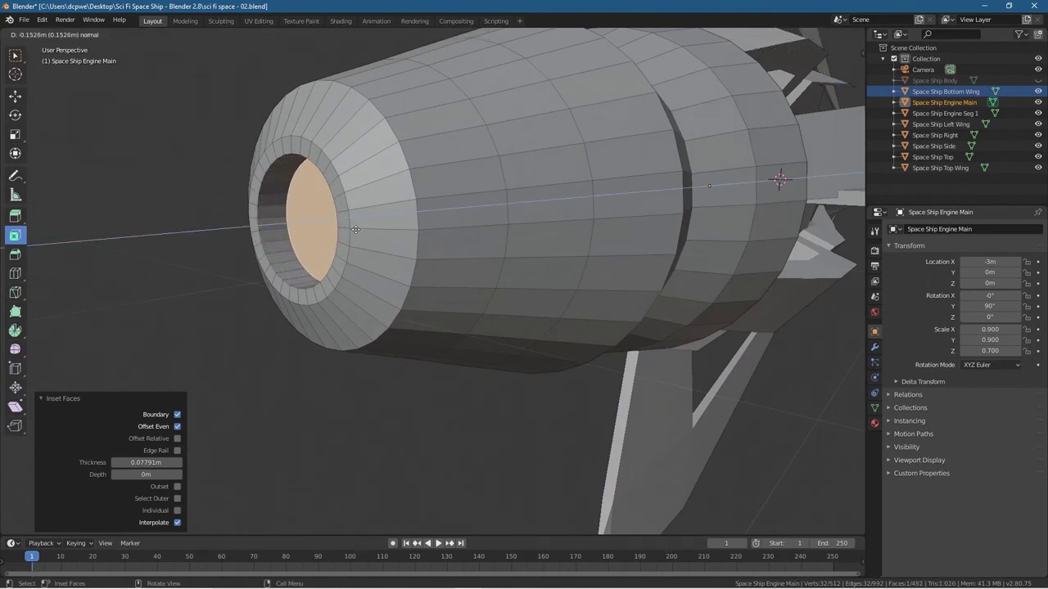
pyautogui.click(356, 230)
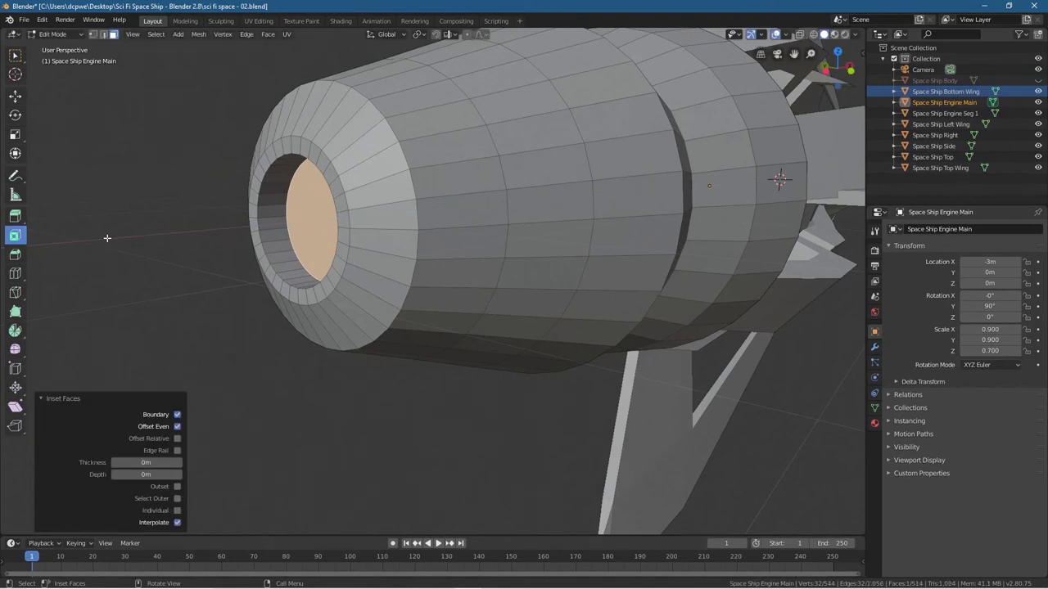
pyautogui.hotkey('alt', 'a')
pyautogui.moveTo(183, 316); pyautogui.dragTo(481, 284, button='middle')
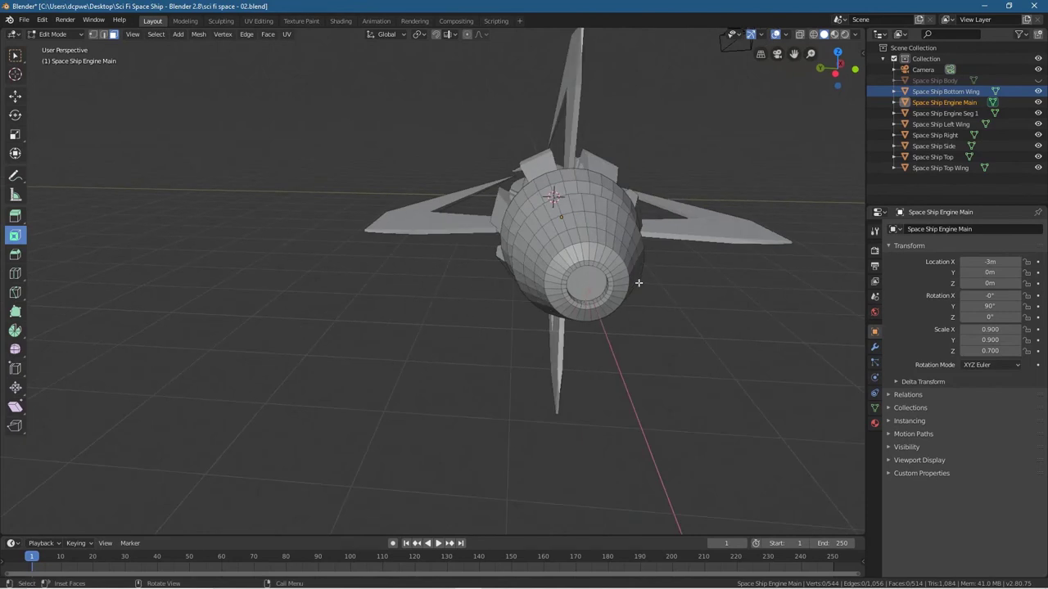
pyautogui.moveTo(413, 416); pyautogui.dragTo(411, 442, button='middle')
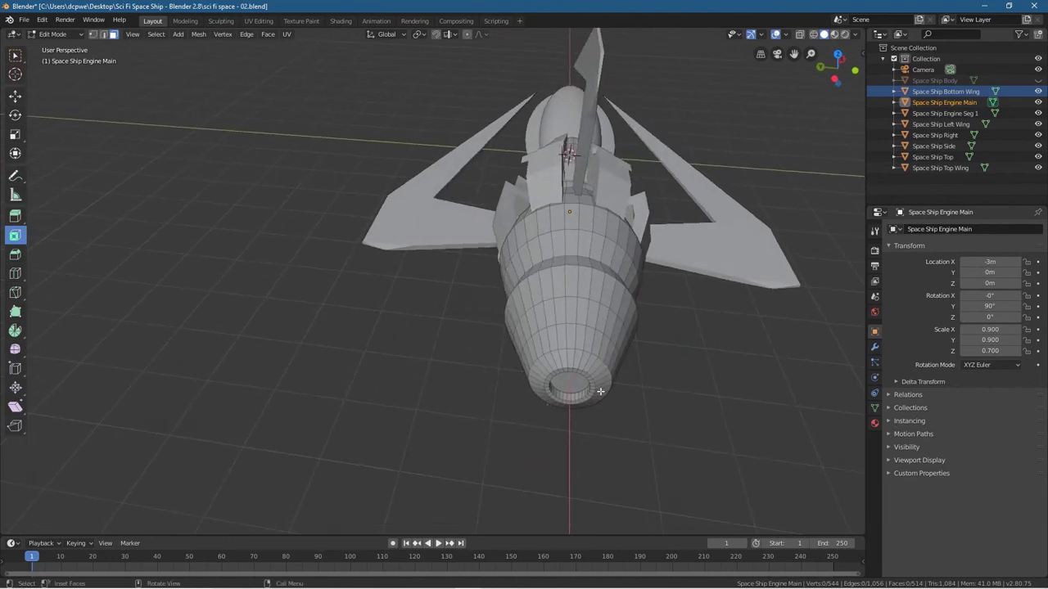
# Select every other face of one ring around the engine's tapered rear section, 16 faces in total
pyautogui.click(558, 309)
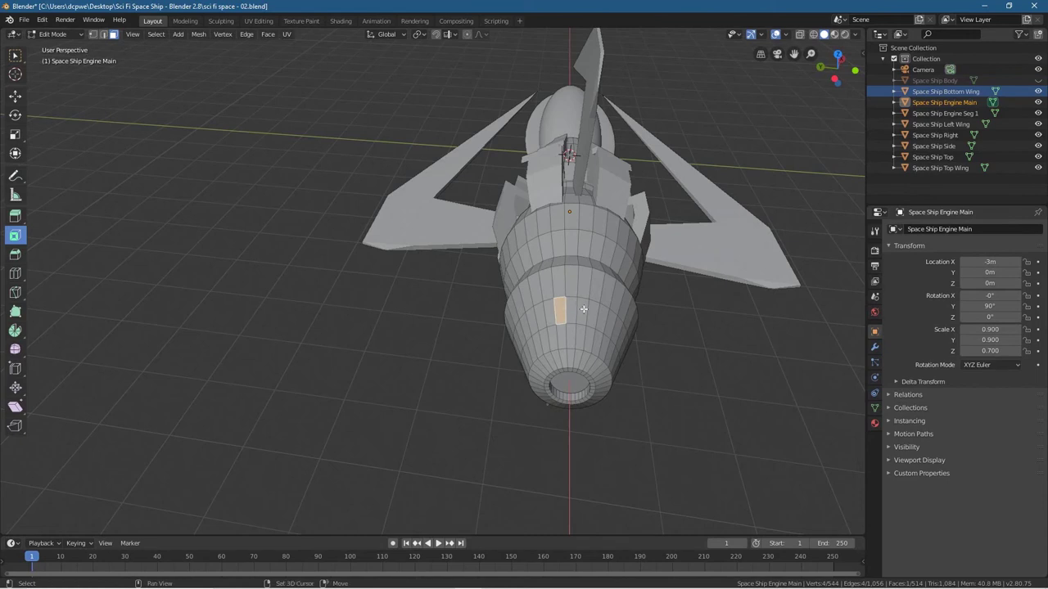
pyautogui.keyDown('shift'); pyautogui.click(581, 310); pyautogui.keyUp('shift')
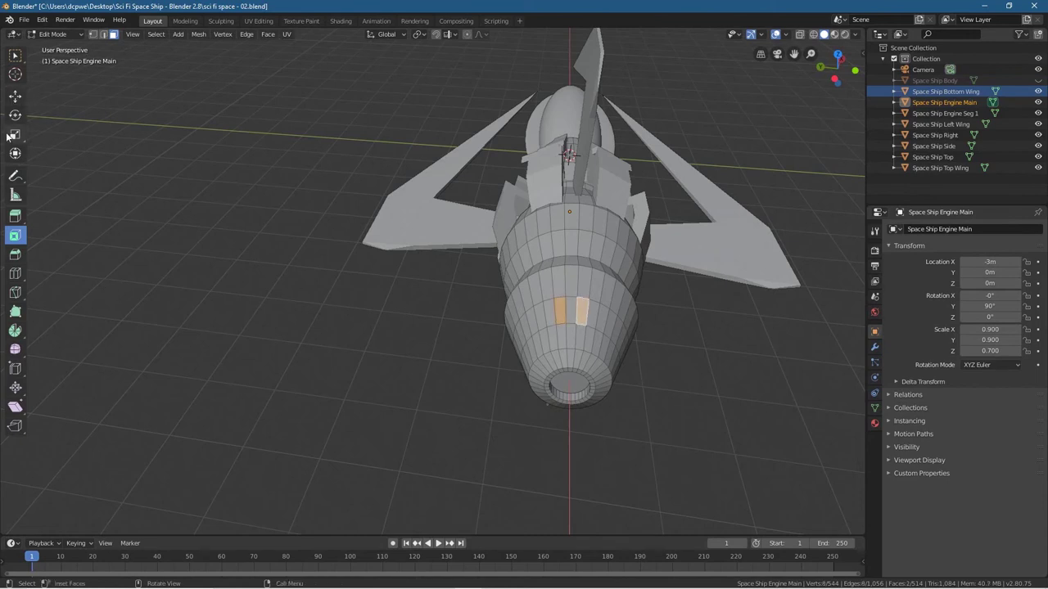
pyautogui.click(13, 101)
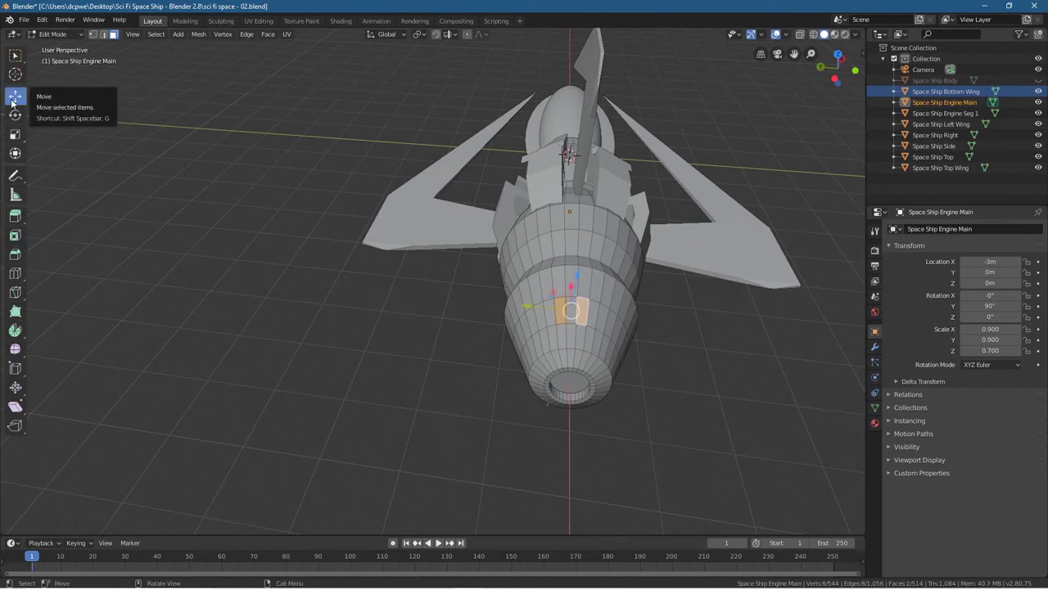
pyautogui.click(12, 57)
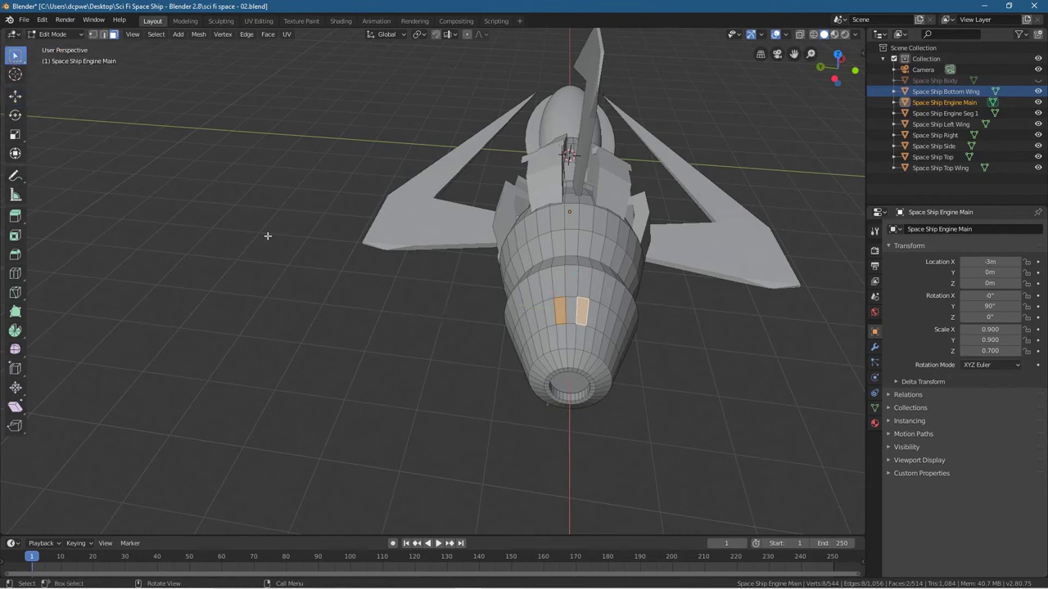
pyautogui.keyDown('shift'); pyautogui.click(538, 314); pyautogui.keyUp('shift')
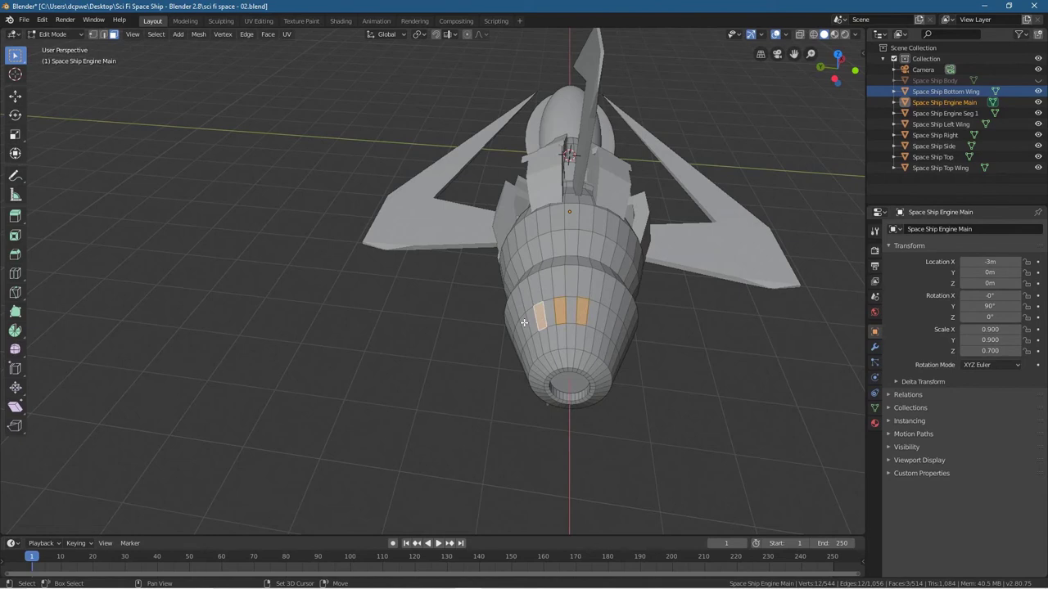
pyautogui.keyDown('shift'); pyautogui.click(524, 325); pyautogui.keyUp('shift')
pyautogui.keyDown('shift'); pyautogui.click(600, 320); pyautogui.keyUp('shift')
pyautogui.keyDown('shift'); pyautogui.click(616, 329); pyautogui.keyUp('shift')
pyautogui.moveTo(616, 329); pyautogui.dragTo(499, 315, button='middle')
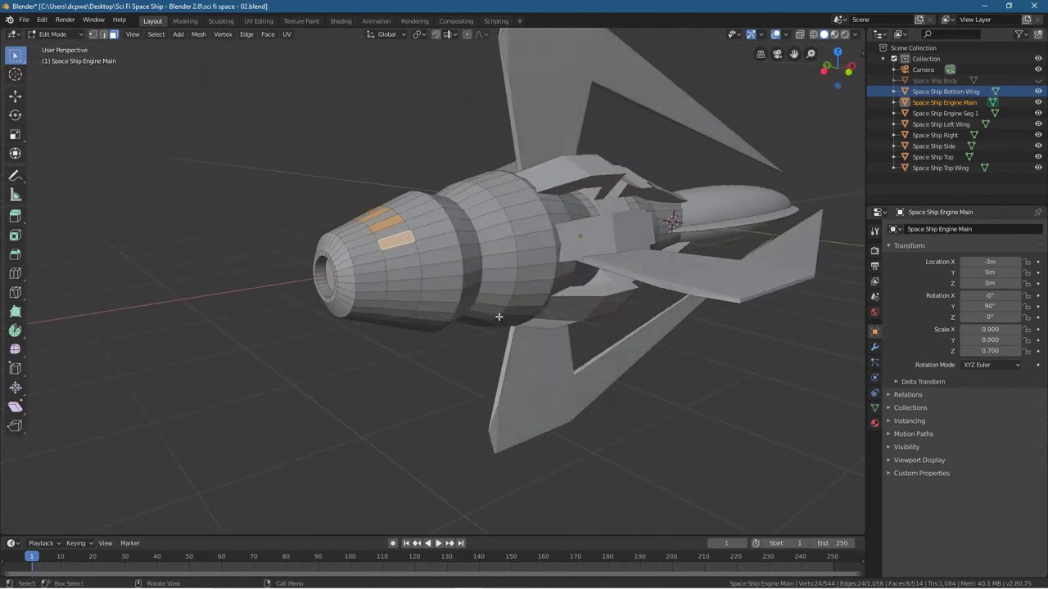
pyautogui.keyDown('shift'); pyautogui.click(407, 275); pyautogui.keyUp('shift')
pyautogui.keyDown('shift'); pyautogui.click(406, 287); pyautogui.keyUp('shift')
pyautogui.keyDown('shift'); pyautogui.click(404, 305); pyautogui.keyUp('shift')
pyautogui.moveTo(404, 305); pyautogui.dragTo(482, 180, button='middle')
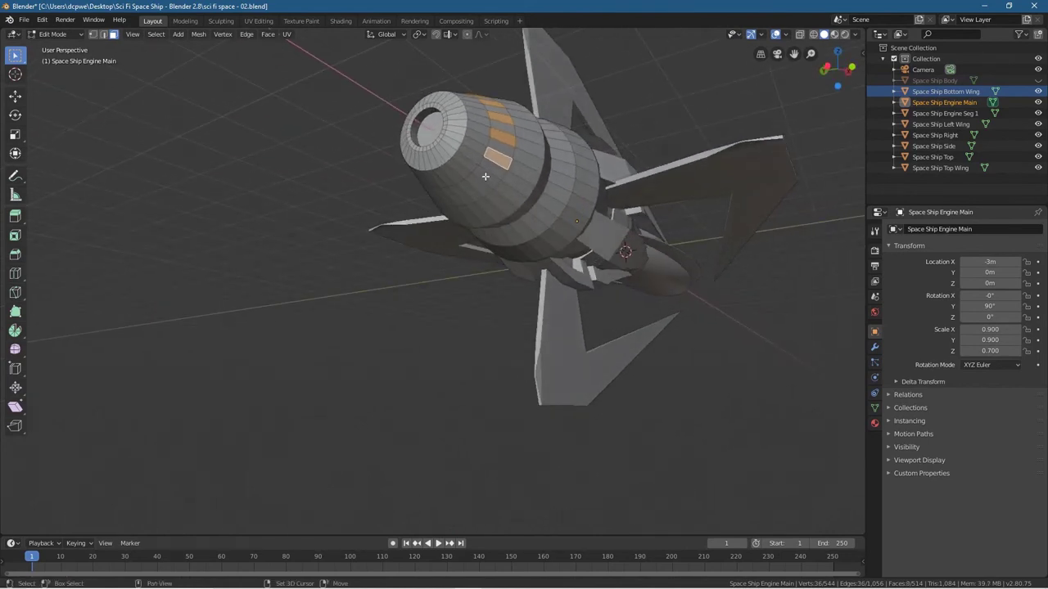
pyautogui.keyDown('shift'); pyautogui.click(486, 176); pyautogui.keyUp('shift')
pyautogui.keyDown('shift'); pyautogui.click(467, 192); pyautogui.keyUp('shift')
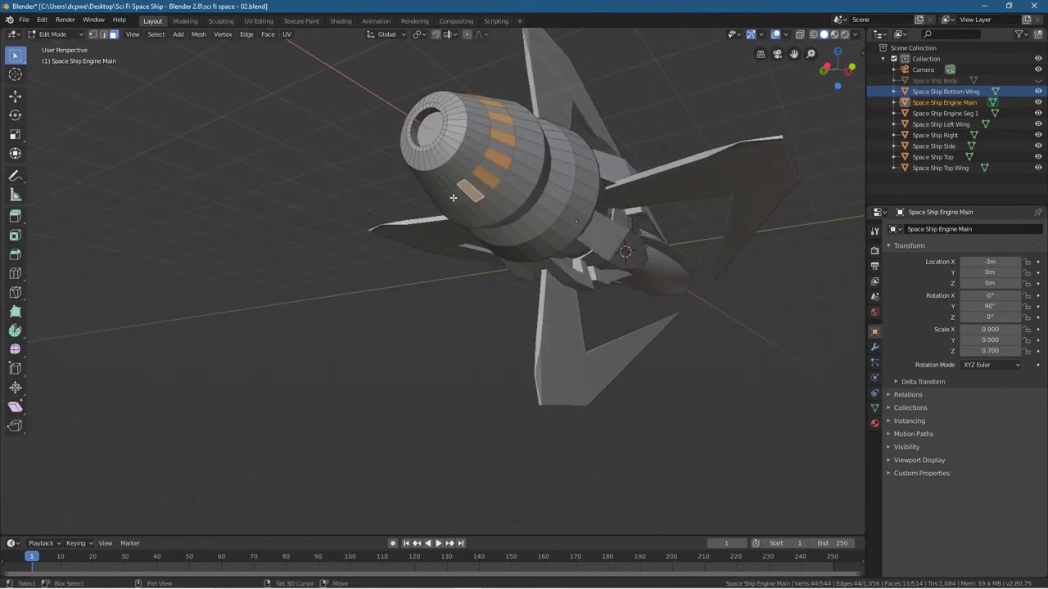
pyautogui.keyDown('shift'); pyautogui.click(452, 197); pyautogui.keyUp('shift')
pyautogui.moveTo(453, 198); pyautogui.dragTo(529, 198, button='middle')
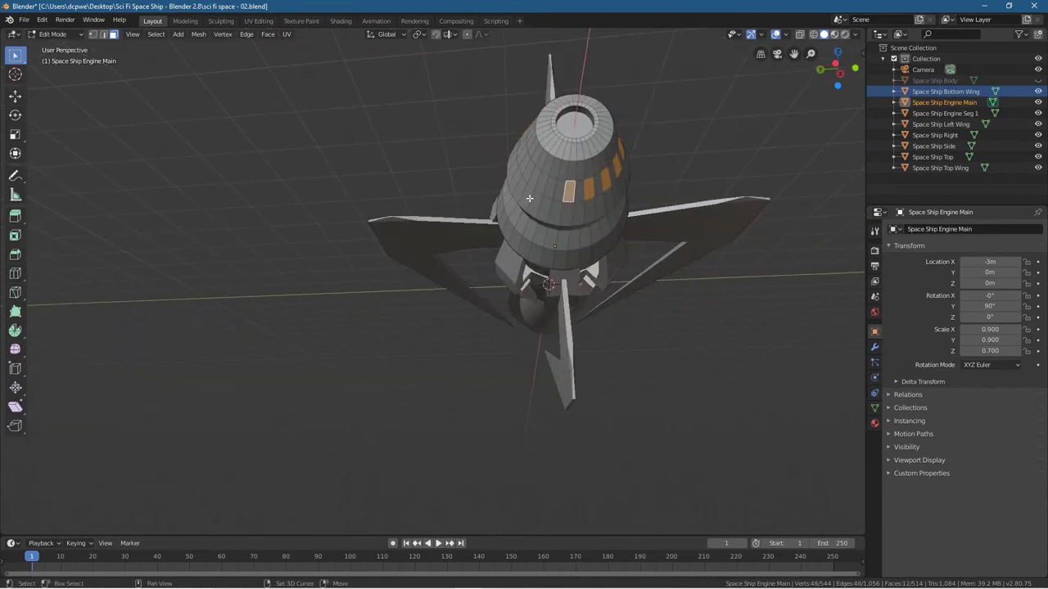
pyautogui.keyDown('shift'); pyautogui.click(543, 185); pyautogui.keyUp('shift')
pyautogui.keyDown('shift'); pyautogui.click(534, 179); pyautogui.keyUp('shift')
pyautogui.keyDown('shift'); pyautogui.click(522, 163); pyautogui.keyUp('shift')
pyautogui.moveTo(521, 163); pyautogui.dragTo(483, 273, button='middle')
pyautogui.keyDown('shift'); pyautogui.click(565, 200); pyautogui.keyUp('shift')
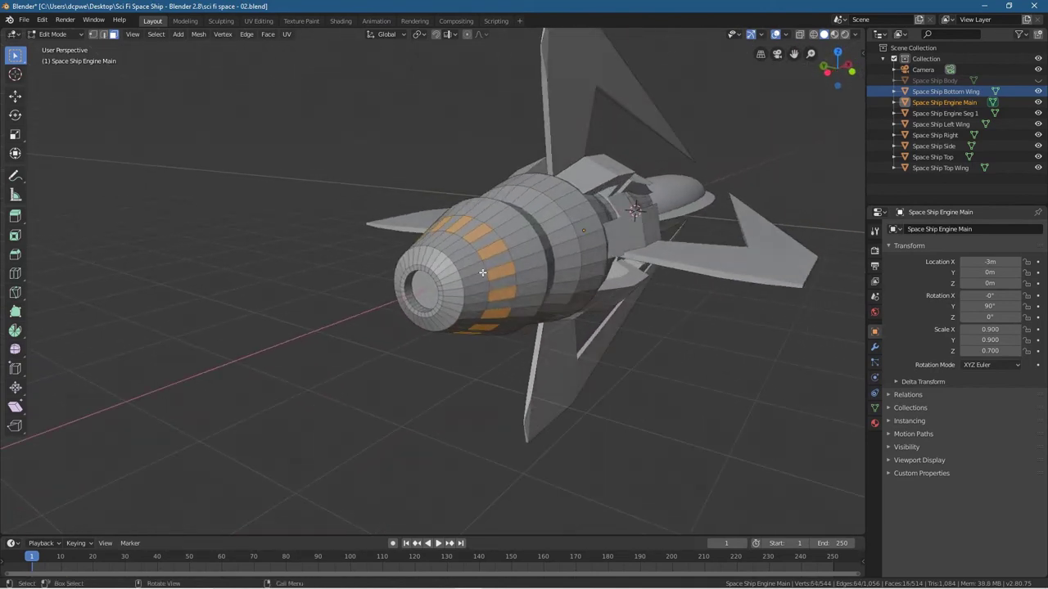
# Extrude the selected ring faces in place and scale them outward to about 1.114, forming raised blocks
pyautogui.press('e')
pyautogui.rightClick(763, 321)
pyautogui.press('s')
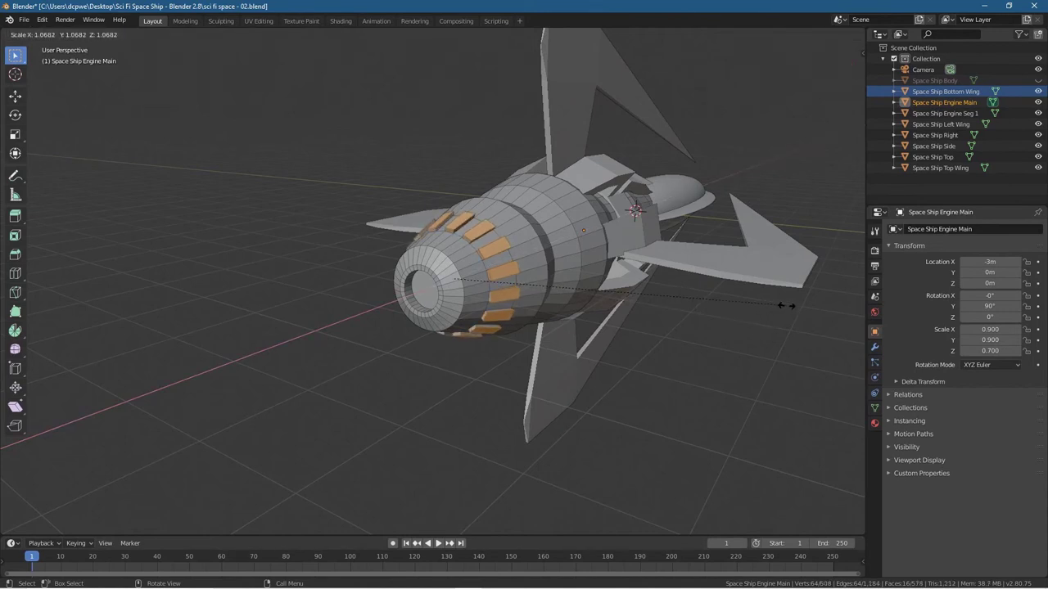
pyautogui.click(800, 306)
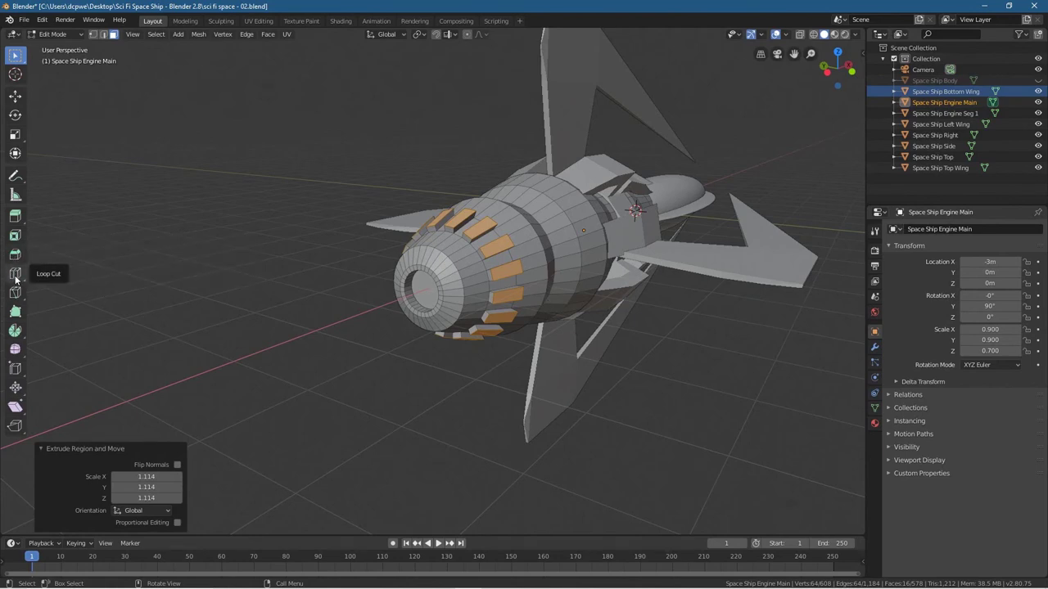
# Try to inset the top faces of the 16 raised blocks on the engine's tapered rear section
pyautogui.click(14, 236)
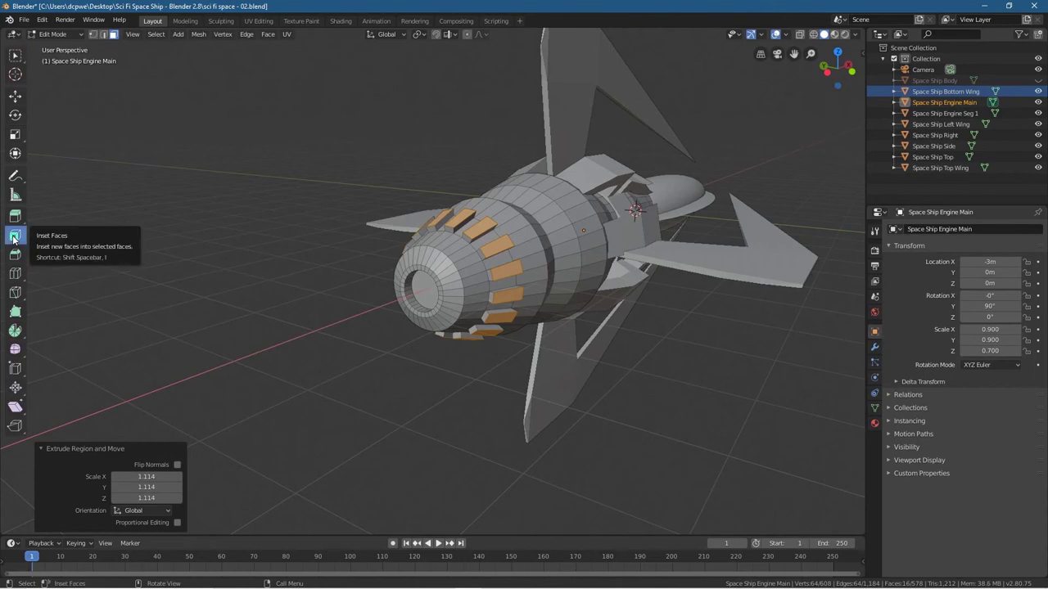
pyautogui.scroll(2, 435, 246)
pyautogui.moveTo(434, 247); pyautogui.dragTo(320, 386, button='middle')
pyautogui.scroll(2, 320, 386)
pyautogui.moveTo(371, 330)
pyautogui.mouseDown(button='middle')
pyautogui.moveTo(428, 283)
pyautogui.moveTo(356, 336)
pyautogui.mouseUp(button='middle')
pyautogui.scroll(4, 356, 335)
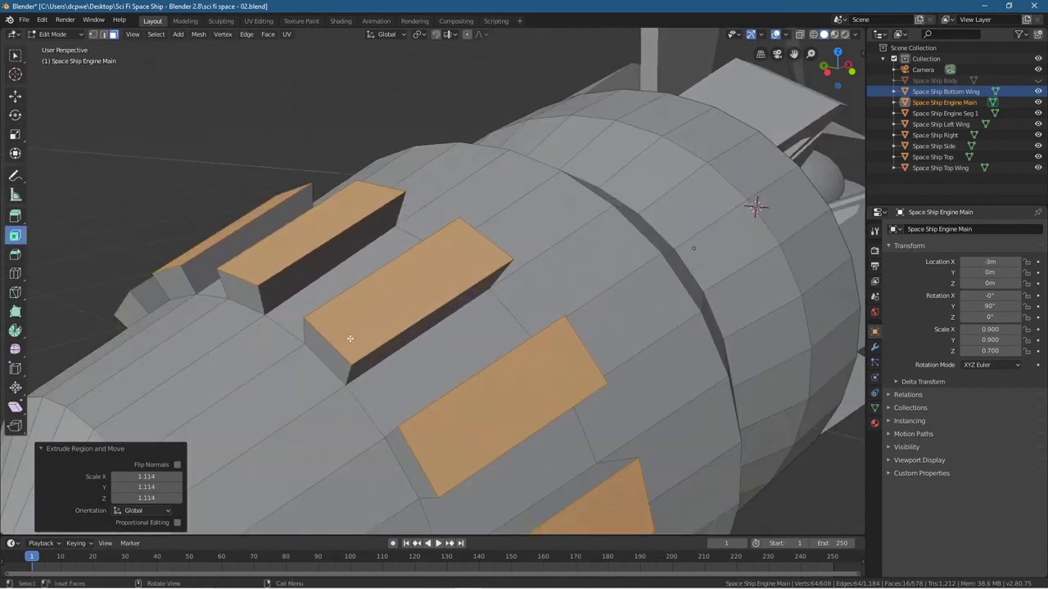
pyautogui.click(375, 307)
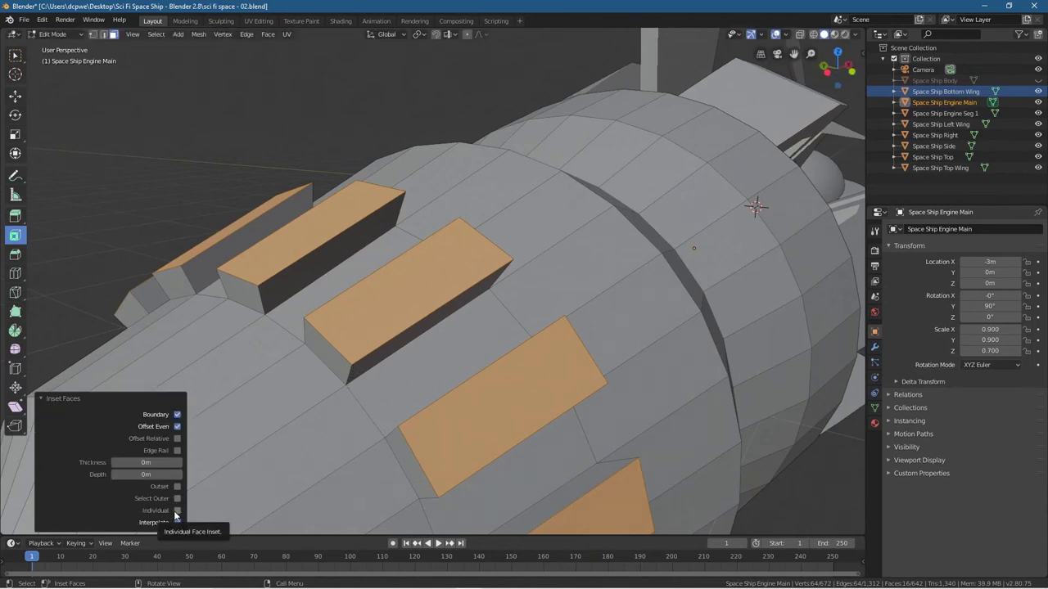
pyautogui.press('i')
pyautogui.click(348, 378)
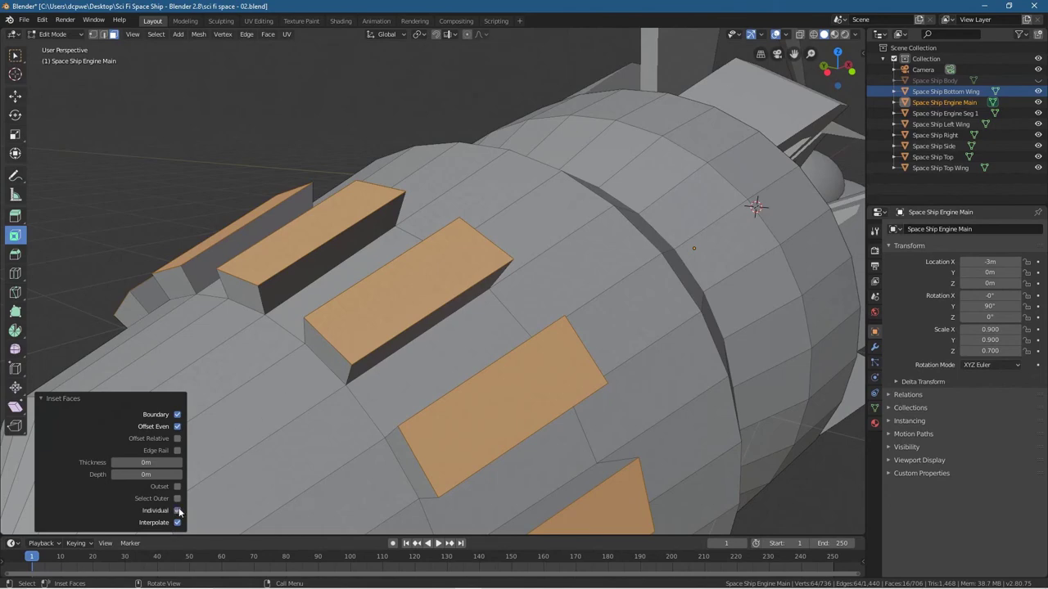
pyautogui.press('i')
pyautogui.click(373, 344)
pyautogui.moveTo(376, 375); pyautogui.dragTo(351, 369, button='middle')
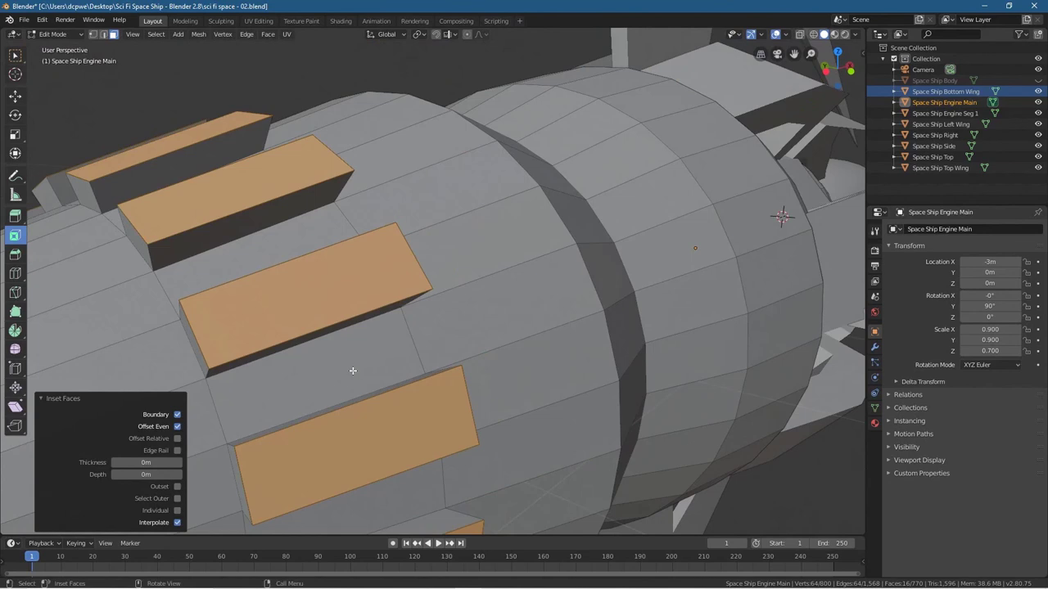
# Inset the top faces of the 16 raised blocks by about 0.052 m
pyautogui.click(18, 236)
pyautogui.moveTo(387, 236)
pyautogui.mouseDown()
pyautogui.moveTo(368, 251)
pyautogui.moveTo(385, 248)
pyautogui.mouseUp()
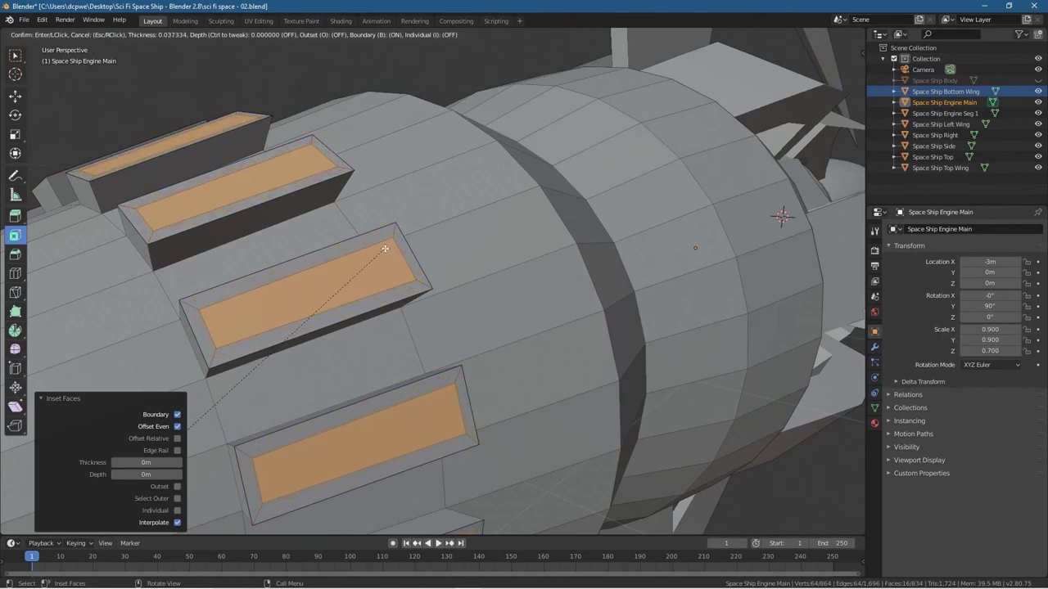
pyautogui.moveTo(384, 248); pyautogui.dragTo(381, 251)
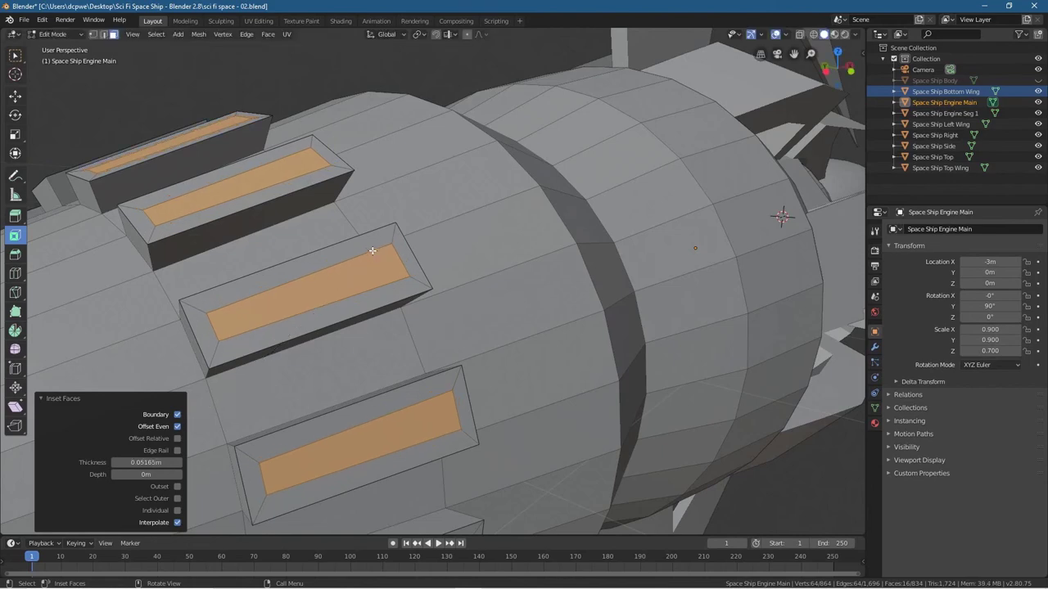
# Extrude the inset block faces in place and scale them outward to about 1.075, then deselect everything
pyautogui.moveTo(366, 260); pyautogui.dragTo(442, 230, button='middle')
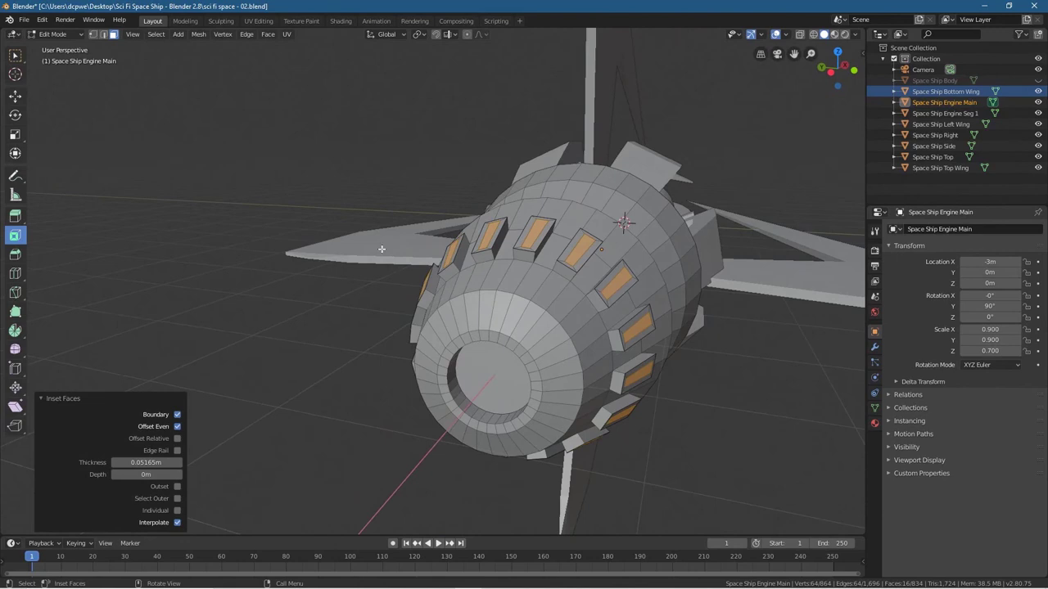
pyautogui.press('e')
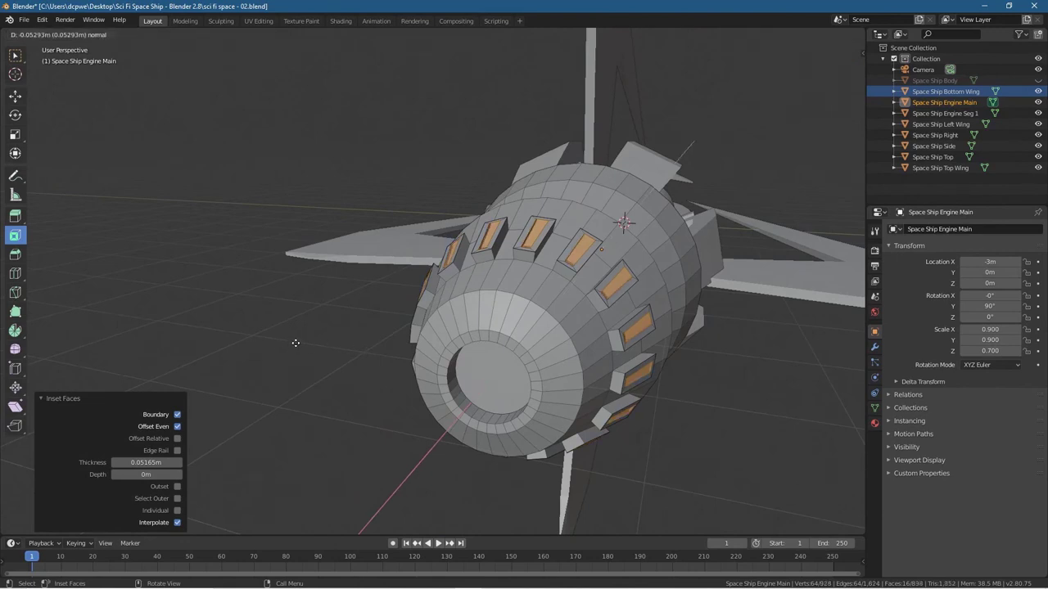
pyautogui.click(297, 339)
pyautogui.press('s')
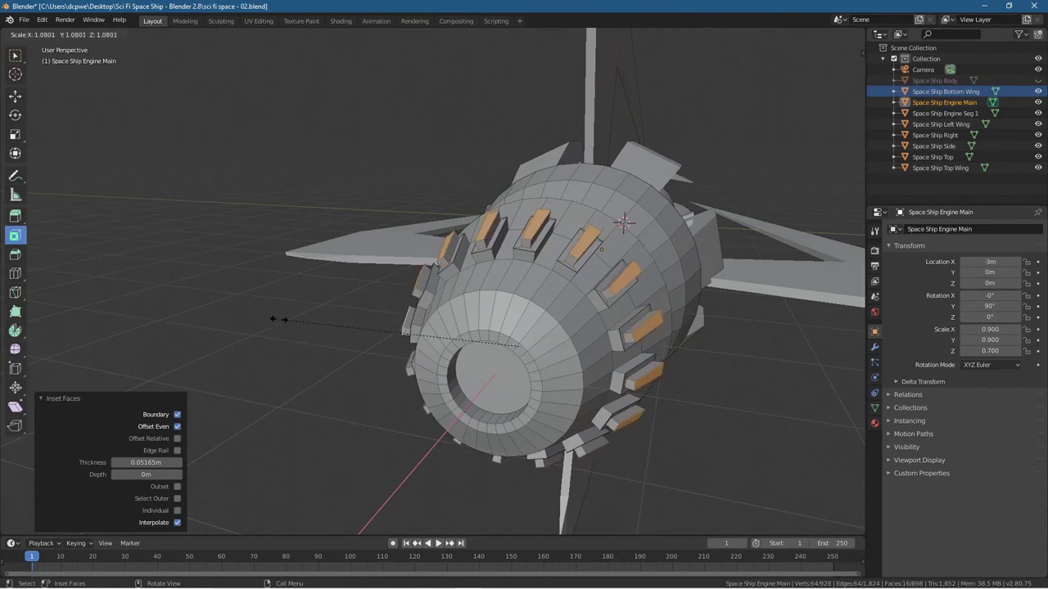
pyautogui.click(280, 320)
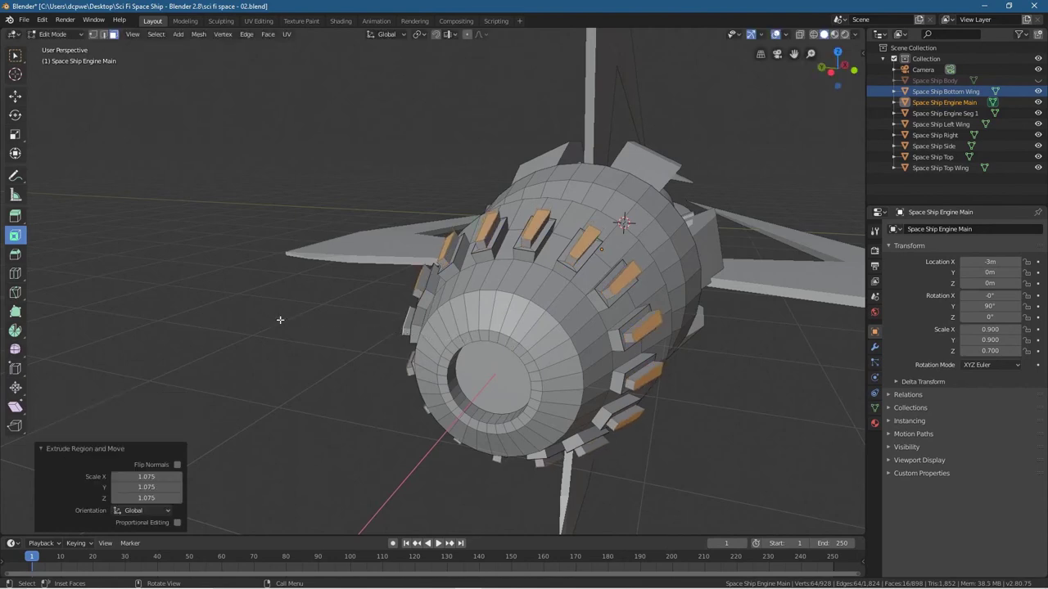
pyautogui.click(325, 376)
# Select eight groups of three adjacent faces around the ring just ahead of the engine's groove, leaving one face between groups
pyautogui.moveTo(300, 377); pyautogui.dragTo(118, 416, button='middle')
pyautogui.moveTo(199, 358); pyautogui.dragTo(442, 381, button='middle')
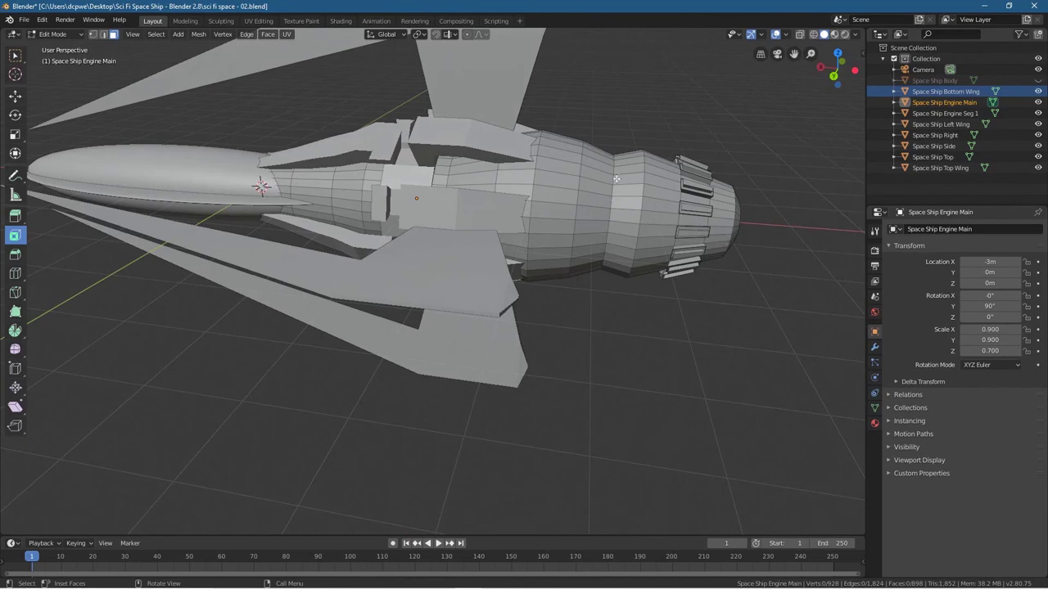
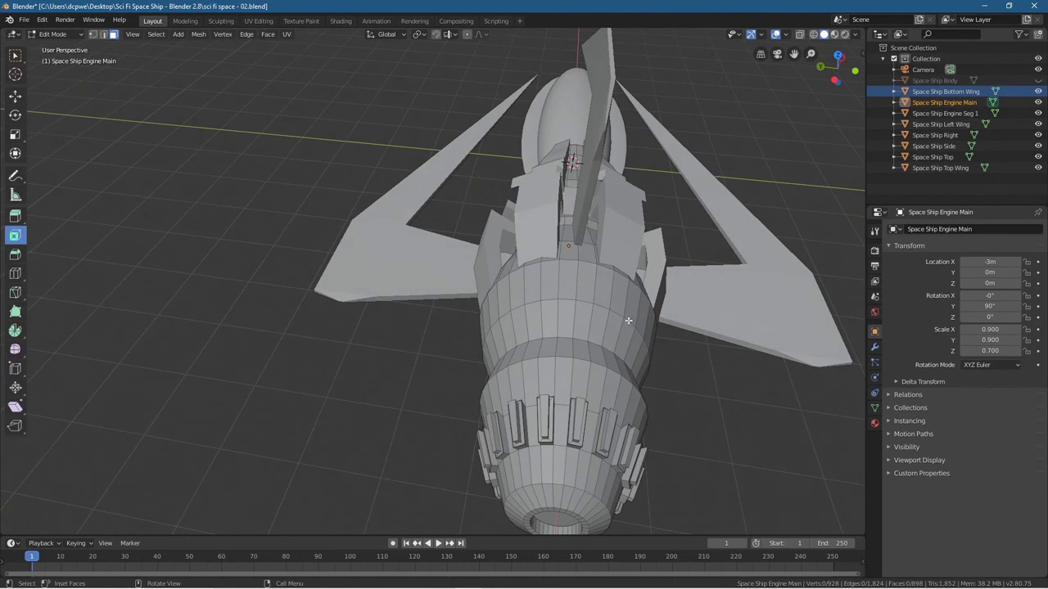
pyautogui.click(551, 317)
pyautogui.keyDown('shift'); pyautogui.click(569, 320); pyautogui.keyUp('shift')
pyautogui.keyDown('shift'); pyautogui.click(583, 319); pyautogui.keyUp('shift')
pyautogui.moveTo(531, 313); pyautogui.dragTo(587, 256, button='middle')
pyautogui.keyDown('shift'); pyautogui.click(578, 271); pyautogui.keyUp('shift')
pyautogui.keyDown('shift'); pyautogui.click(576, 280); pyautogui.keyUp('shift')
pyautogui.keyDown('shift'); pyautogui.click(574, 284); pyautogui.keyUp('shift')
pyautogui.keyDown('shift'); pyautogui.click(576, 258); pyautogui.keyUp('shift')
pyautogui.keyDown('shift'); pyautogui.click(577, 273); pyautogui.keyUp('shift')
pyautogui.keyDown('shift'); pyautogui.click(577, 284); pyautogui.keyUp('shift')
pyautogui.moveTo(577, 285); pyautogui.dragTo(562, 239, button='middle')
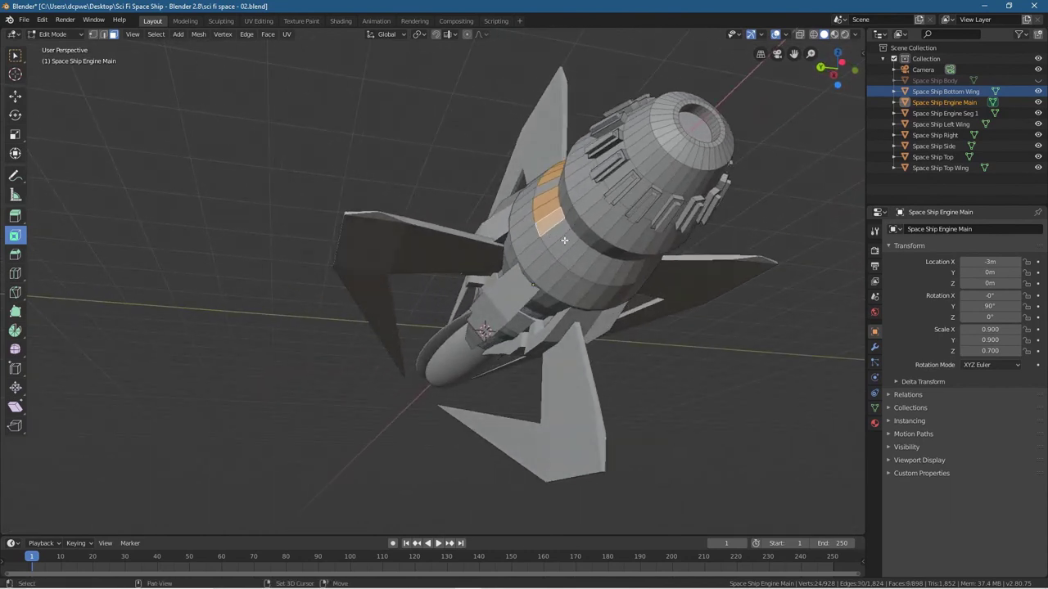
pyautogui.keyDown('shift'); pyautogui.click(566, 242); pyautogui.keyUp('shift')
pyautogui.keyDown('shift'); pyautogui.click(577, 249); pyautogui.keyUp('shift')
pyautogui.keyDown('shift'); pyautogui.click(588, 258); pyautogui.keyUp('shift')
pyautogui.keyDown('shift'); pyautogui.click(594, 263); pyautogui.keyUp('shift')
pyautogui.moveTo(594, 264); pyautogui.dragTo(559, 231, button='middle')
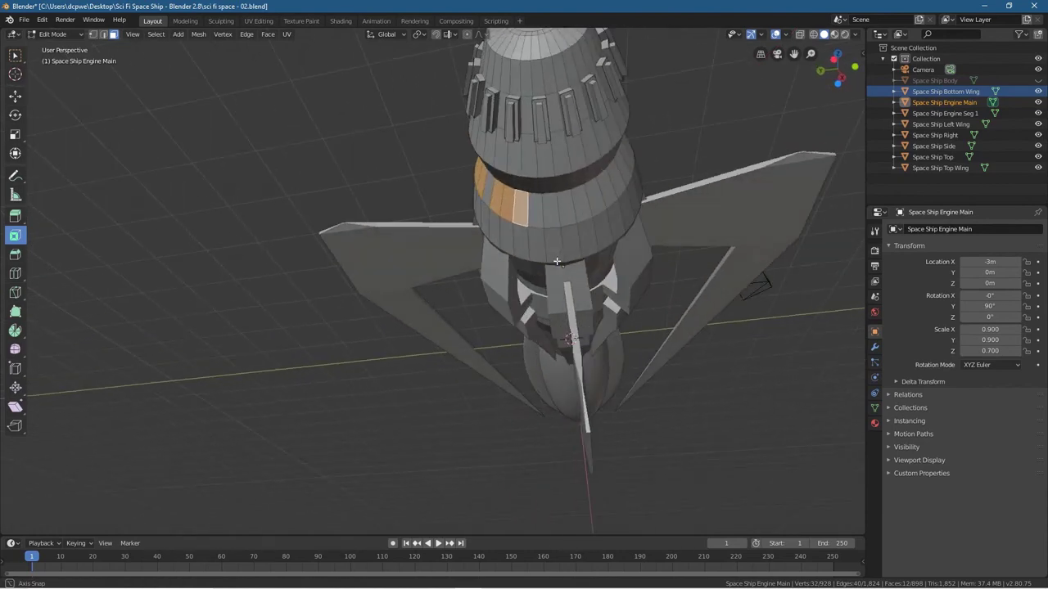
pyautogui.keyDown('shift'); pyautogui.click(554, 208); pyautogui.keyUp('shift')
pyautogui.keyDown('shift'); pyautogui.click(568, 208); pyautogui.keyUp('shift')
pyautogui.keyDown('shift'); pyautogui.click(590, 205); pyautogui.keyUp('shift')
pyautogui.moveTo(599, 200); pyautogui.dragTo(537, 218, button='middle')
pyautogui.keyDown('shift'); pyautogui.click(481, 198); pyautogui.keyUp('shift')
pyautogui.keyDown('shift'); pyautogui.click(478, 182); pyautogui.keyUp('shift')
pyautogui.keyDown('shift'); pyautogui.click(483, 163); pyautogui.keyUp('shift')
pyautogui.moveTo(483, 164); pyautogui.dragTo(525, 288, button='middle')
pyautogui.keyDown('shift'); pyautogui.click(499, 304); pyautogui.keyUp('shift')
pyautogui.keyDown('shift'); pyautogui.click(501, 285); pyautogui.keyUp('shift')
pyautogui.keyDown('shift'); pyautogui.click(500, 265); pyautogui.keyUp('shift')
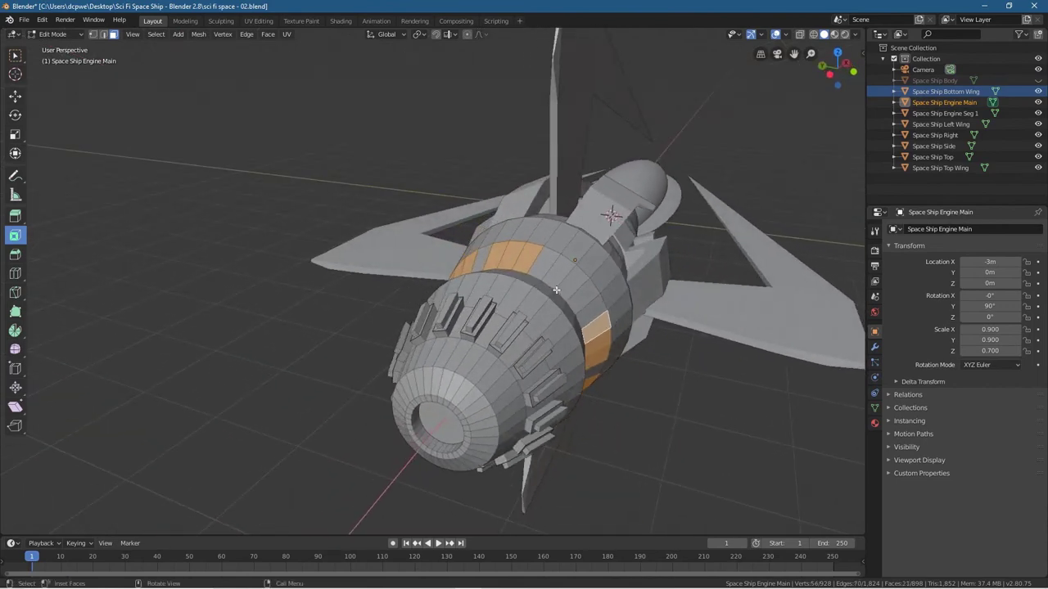
pyautogui.keyDown('shift'); pyautogui.click(575, 285); pyautogui.keyUp('shift')
pyautogui.keyDown('shift'); pyautogui.click(571, 282); pyautogui.keyUp('shift')
pyautogui.keyDown('shift'); pyautogui.click(559, 270); pyautogui.keyUp('shift')
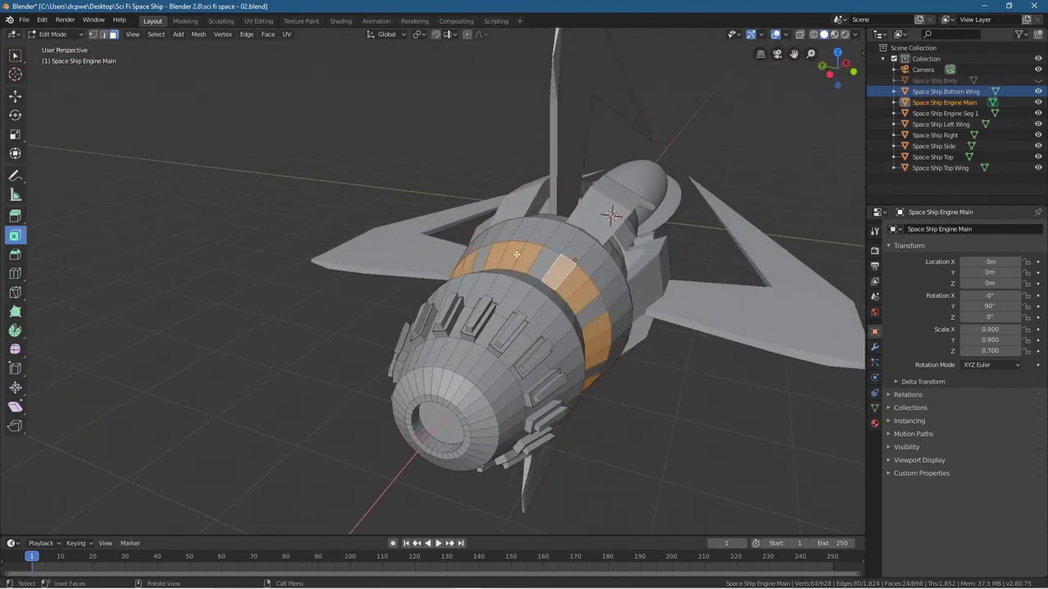
# Extrude the 24 selected ring faces in place and scale them outward to about 1.129, forming raised panels
pyautogui.moveTo(495, 349); pyautogui.dragTo(516, 357, button='middle')
pyautogui.moveTo(377, 332); pyautogui.dragTo(431, 330, button='middle')
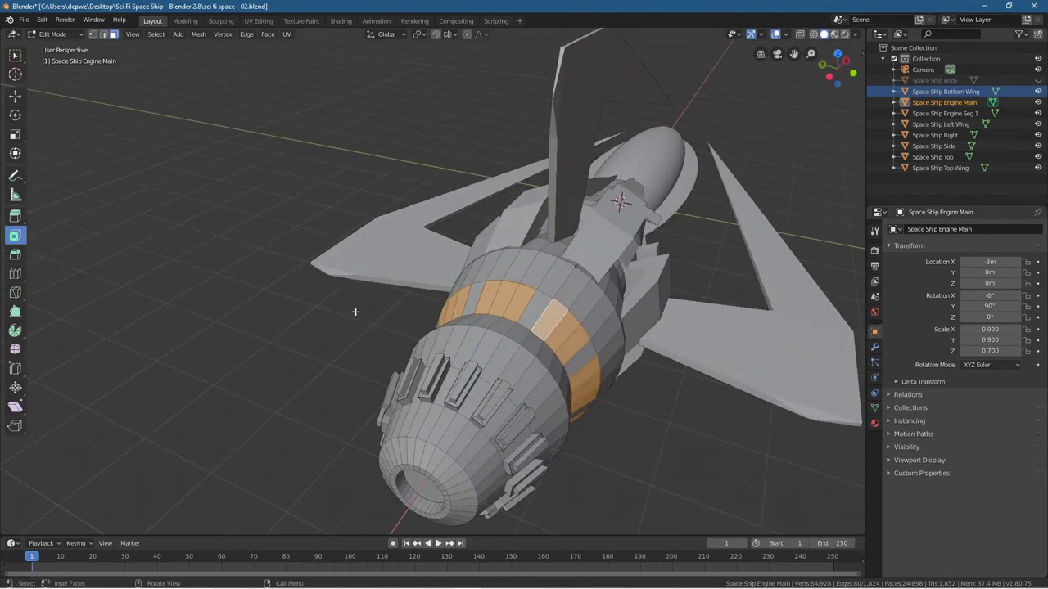
pyautogui.press('i')
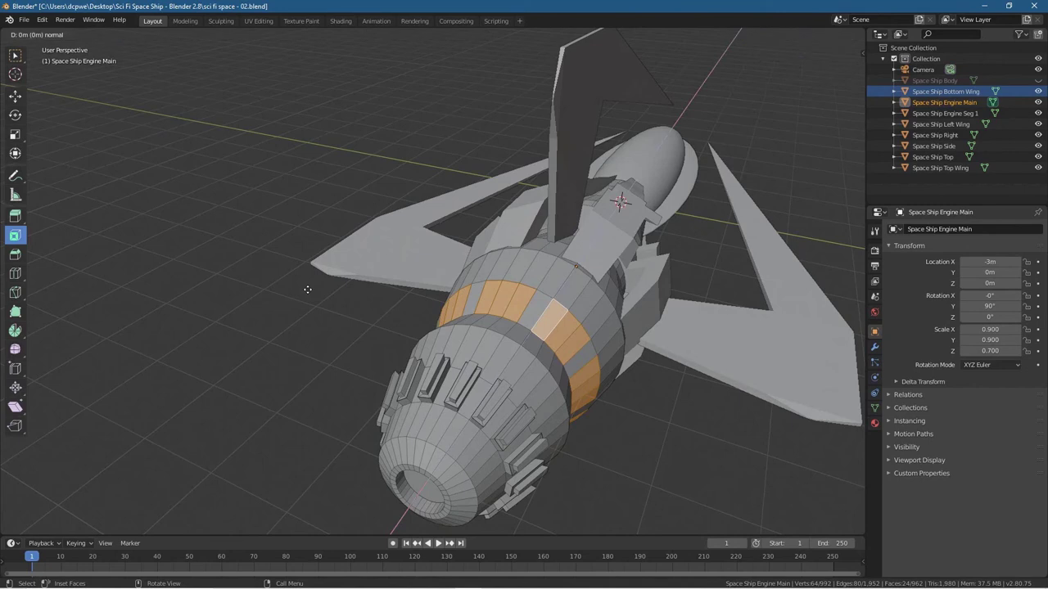
pyautogui.click(307, 289)
pyautogui.press('s')
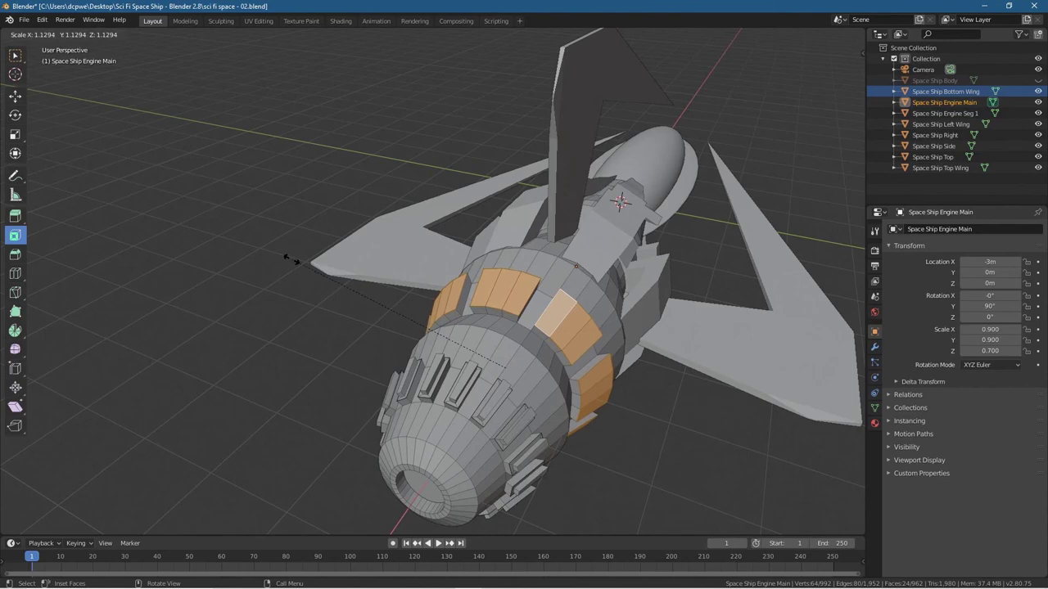
pyautogui.click(288, 258)
# Extrude the raised panel faces a second time and scale the new faces to about 1.166
pyautogui.moveTo(326, 291); pyautogui.dragTo(315, 317, button='middle')
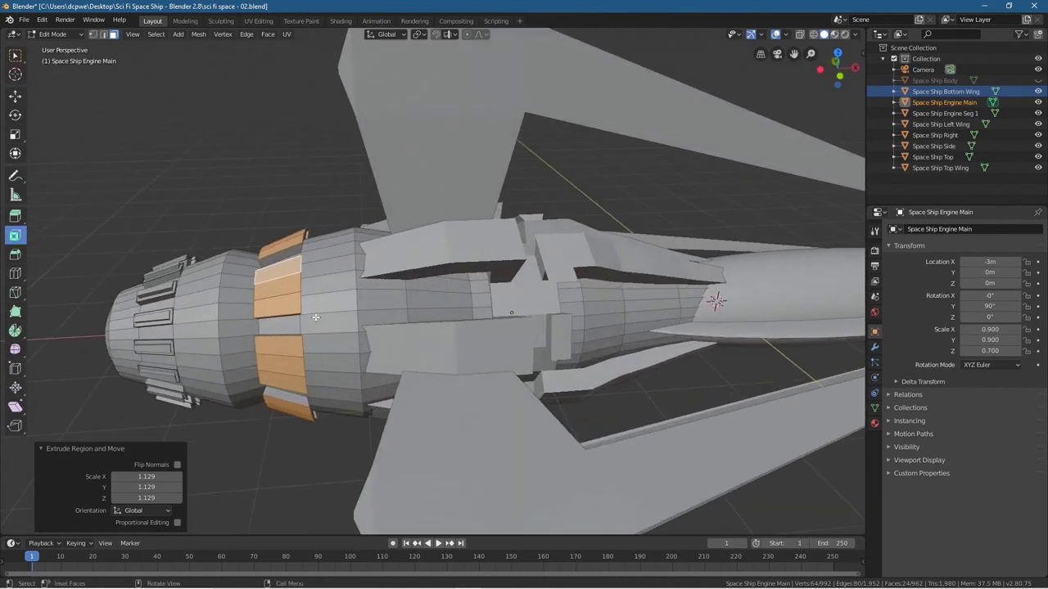
pyautogui.press('e')
pyautogui.rightClick(346, 274)
pyautogui.press('s')
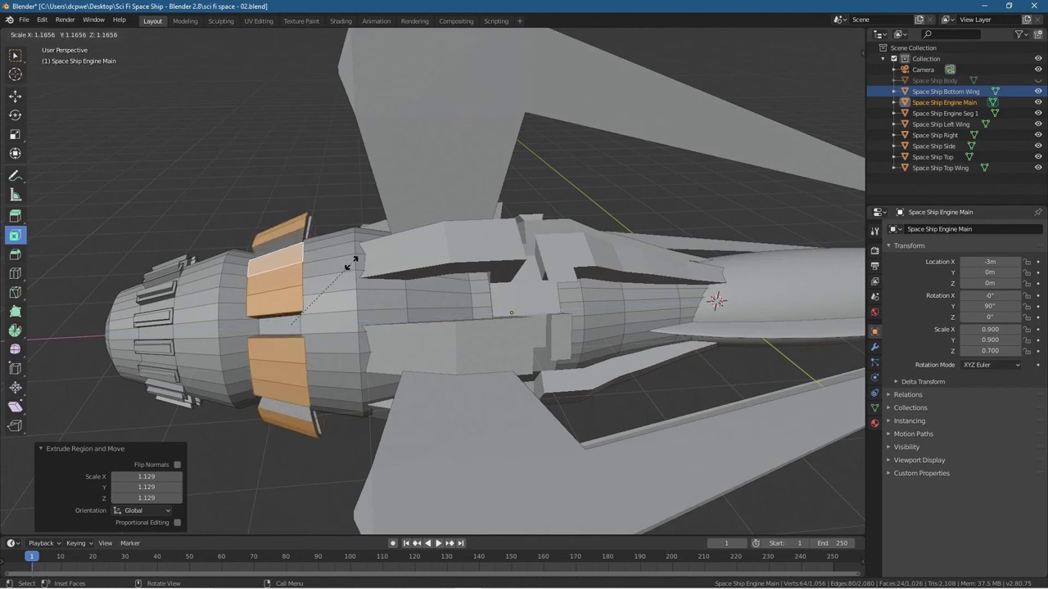
pyautogui.click(351, 264)
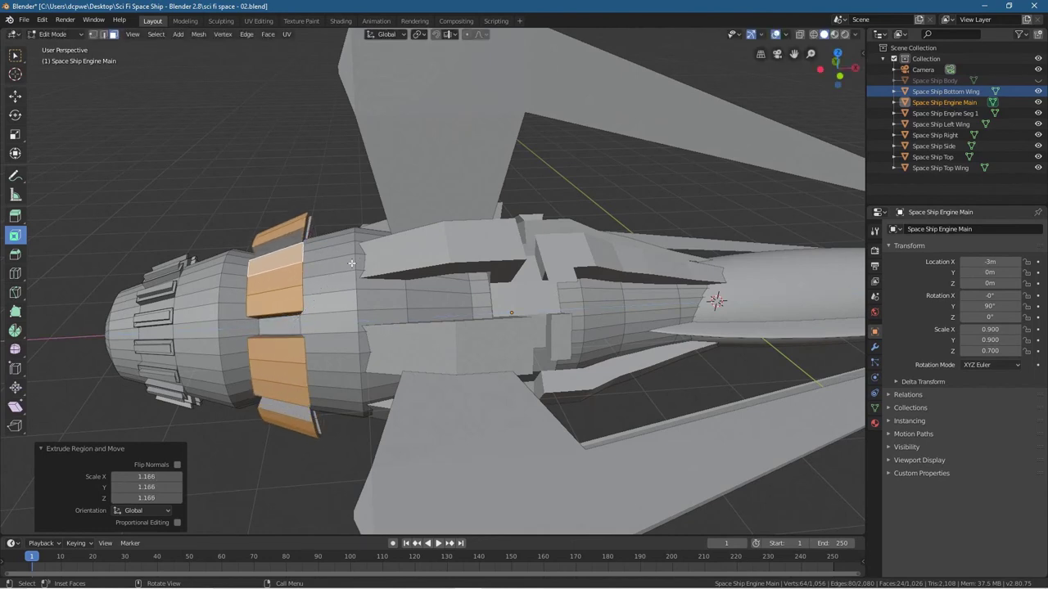
pyautogui.press('s')
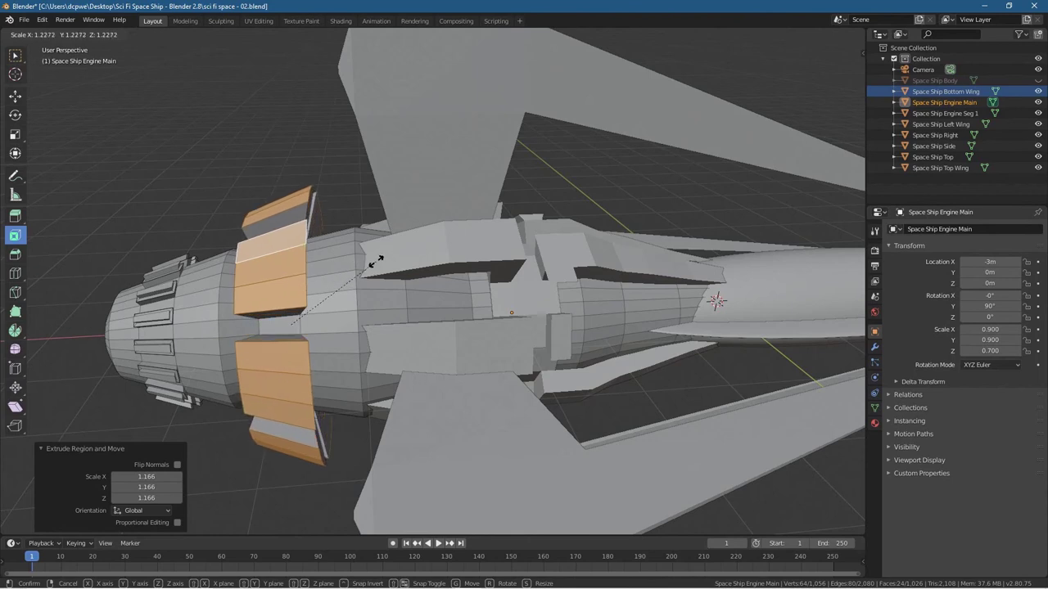
pyautogui.rightClick(375, 261)
pyautogui.press('e')
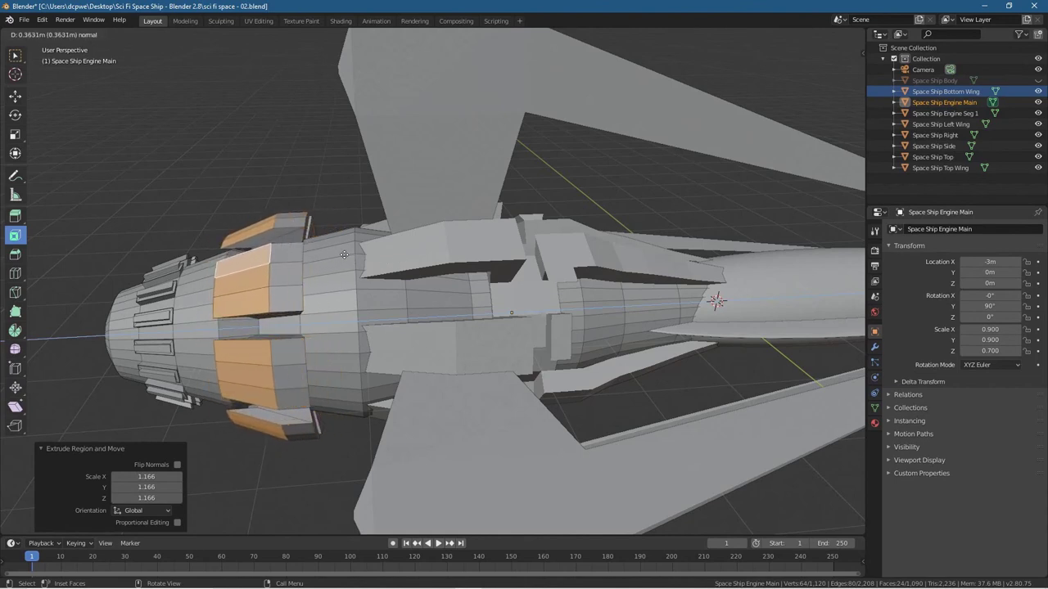
pyautogui.press('z')
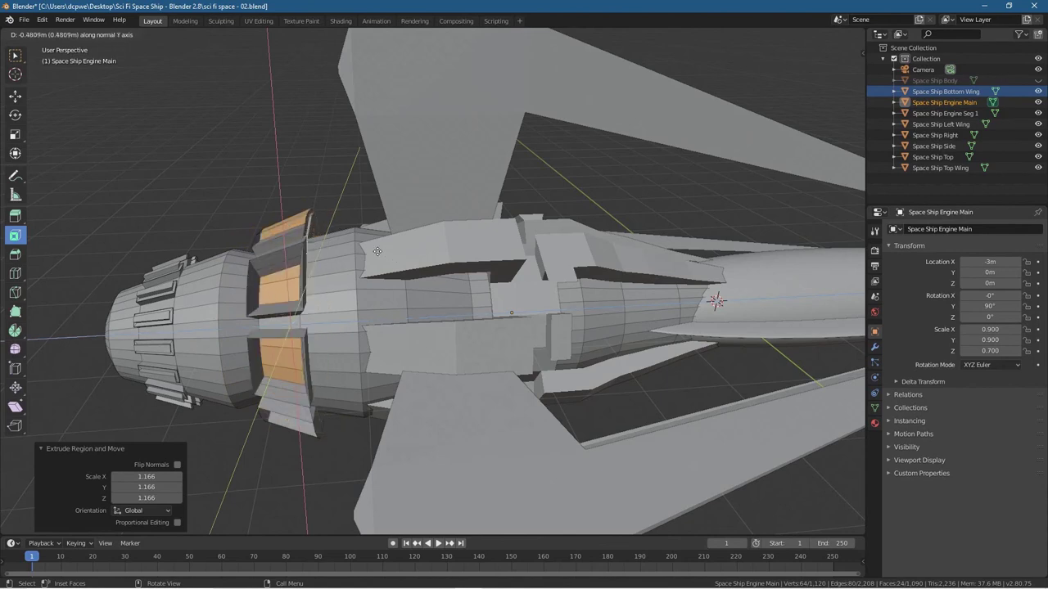
pyautogui.rightClick(330, 263)
pyautogui.moveTo(330, 263); pyautogui.dragTo(487, 249, button='middle')
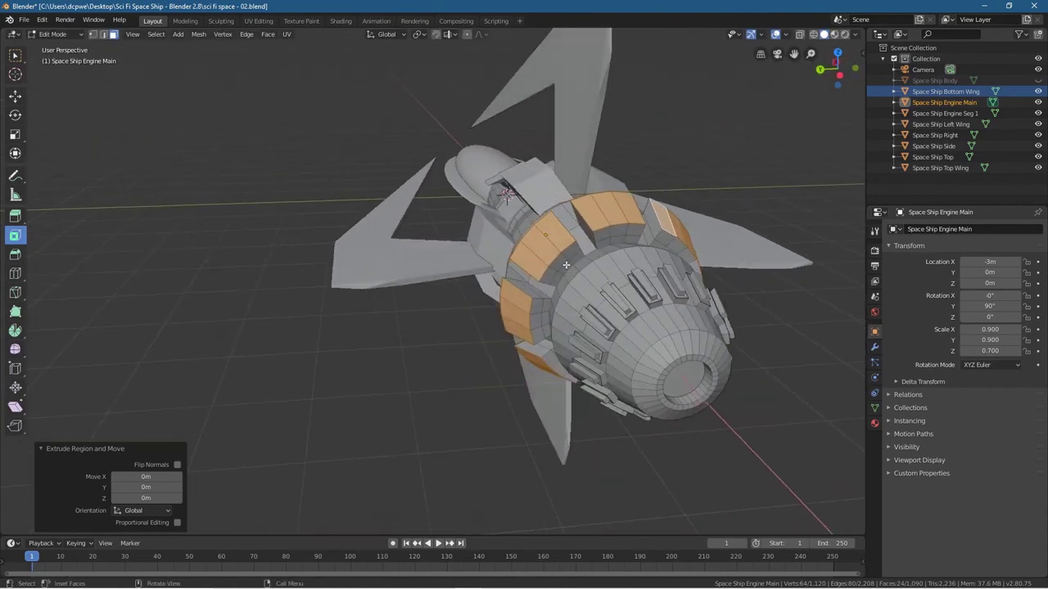
pyautogui.moveTo(491, 306); pyautogui.dragTo(524, 307, button='middle')
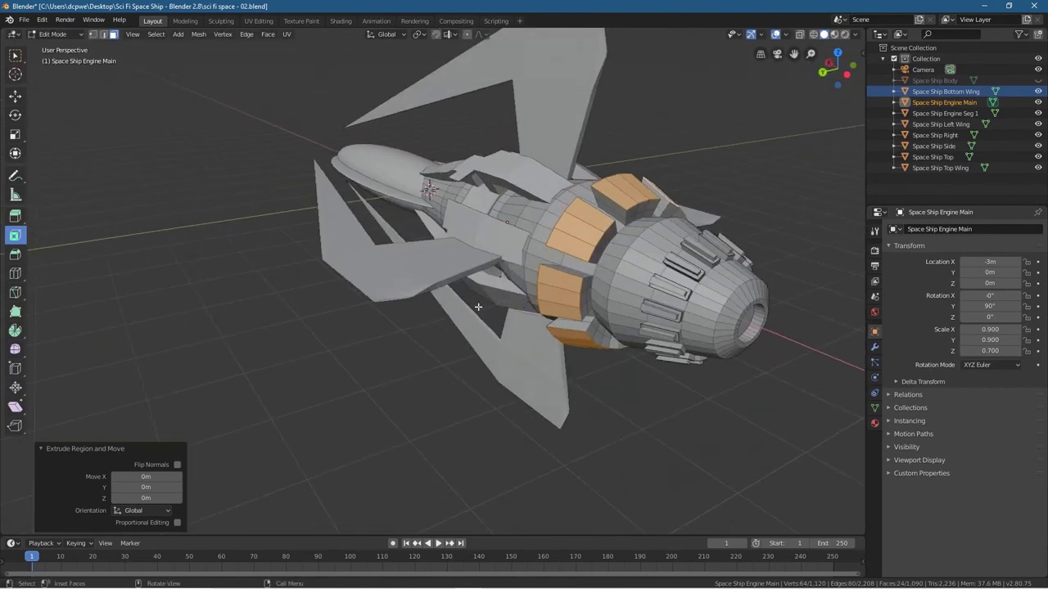
pyautogui.press('e')
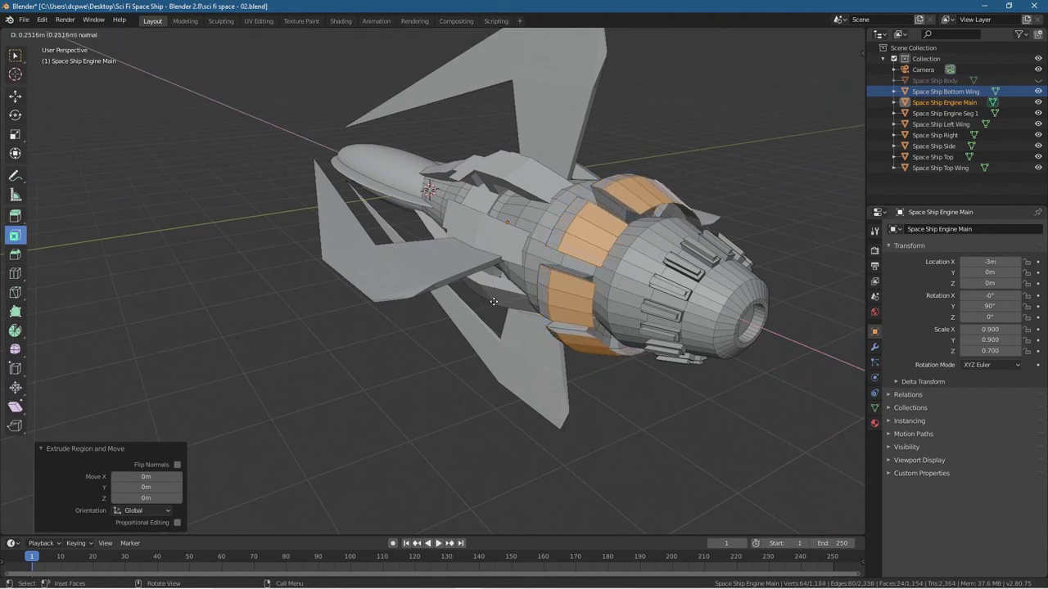
pyautogui.click(489, 298)
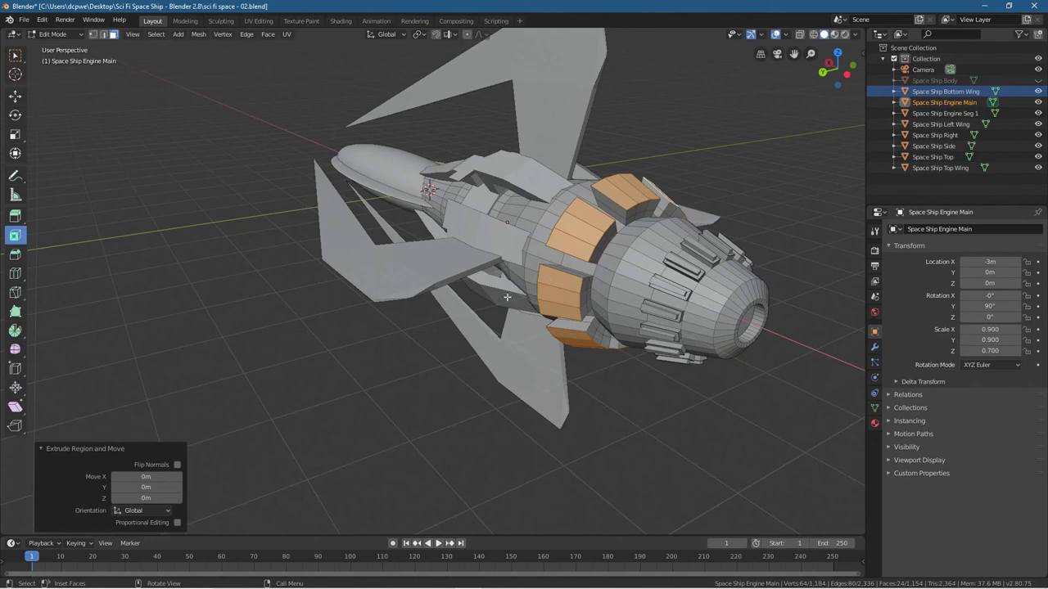
# Extrude the selected panel faces about 0.21 m toward the engine's rear, then deselect everything
pyautogui.moveTo(548, 243); pyautogui.dragTo(521, 237, button='middle')
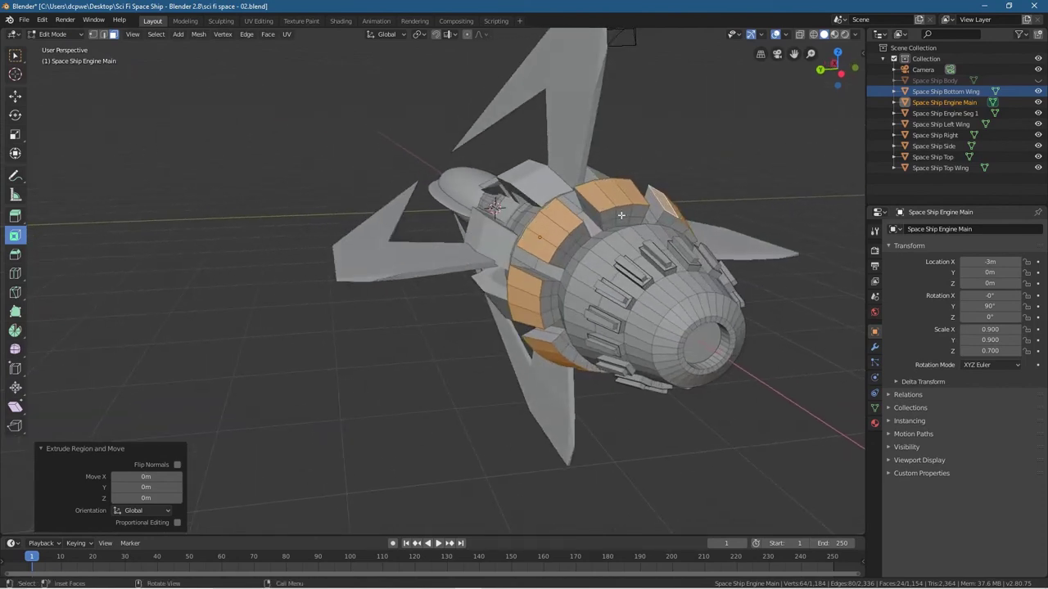
pyautogui.moveTo(463, 252); pyautogui.dragTo(550, 250, button='middle')
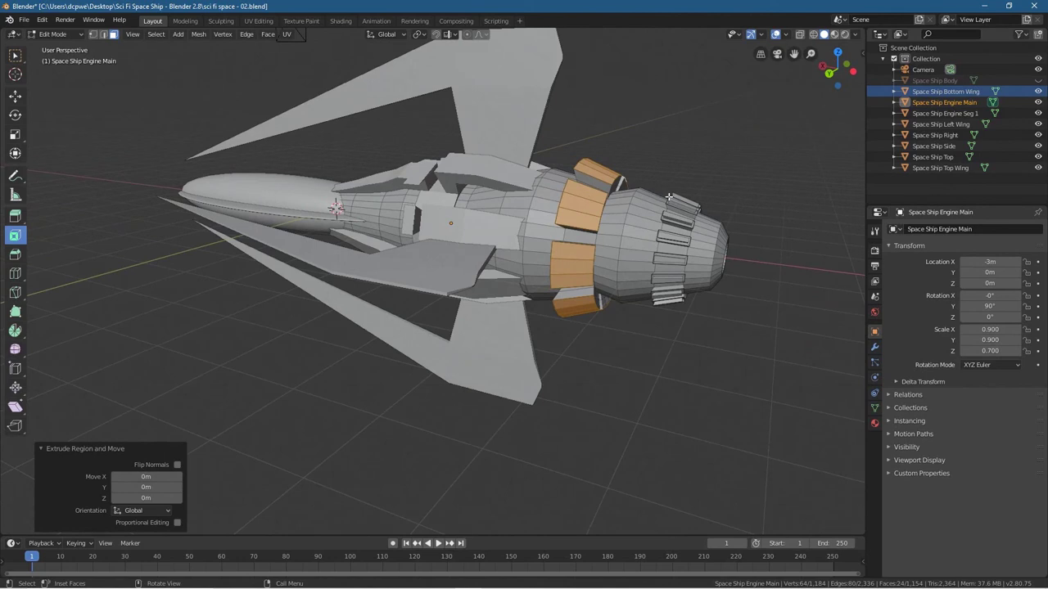
pyautogui.press('e')
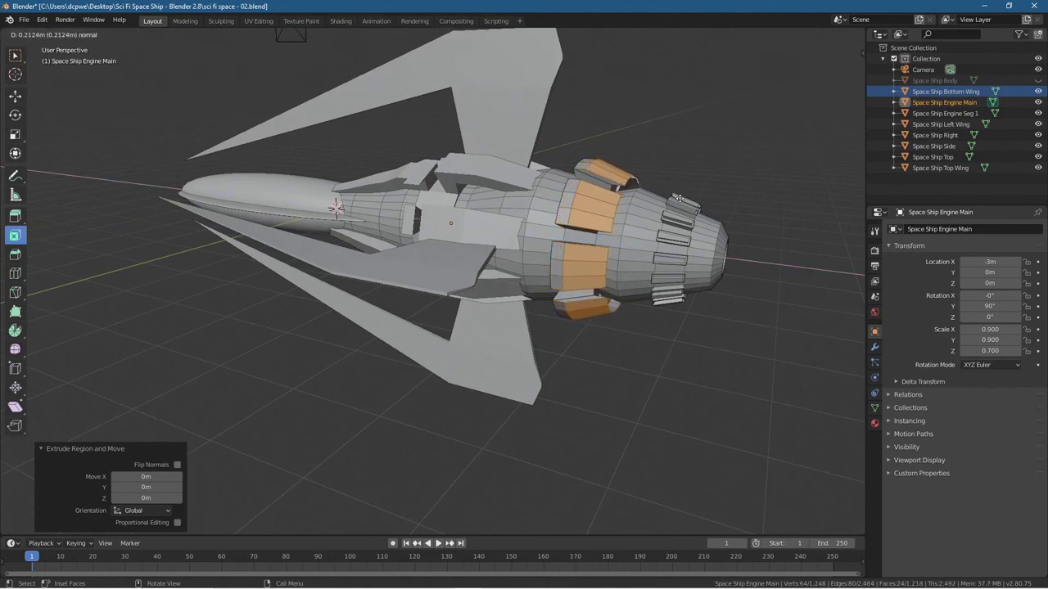
pyautogui.click(678, 199)
pyautogui.click(590, 352)
pyautogui.moveTo(592, 362); pyautogui.dragTo(382, 356, button='middle')
pyautogui.scroll(-5, 471, 305)
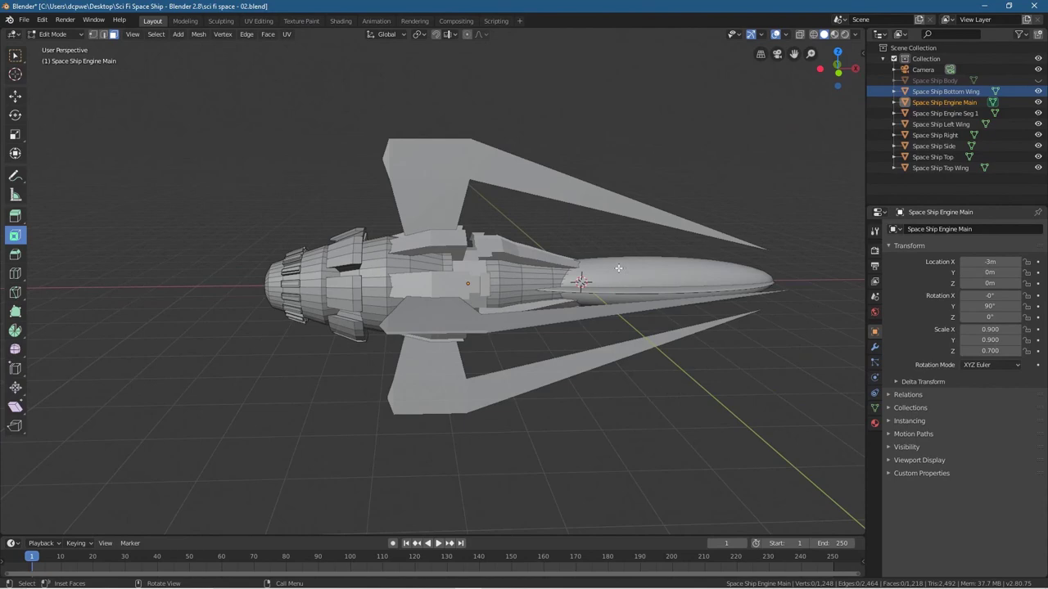
pyautogui.moveTo(584, 285); pyautogui.dragTo(403, 295, button='middle')
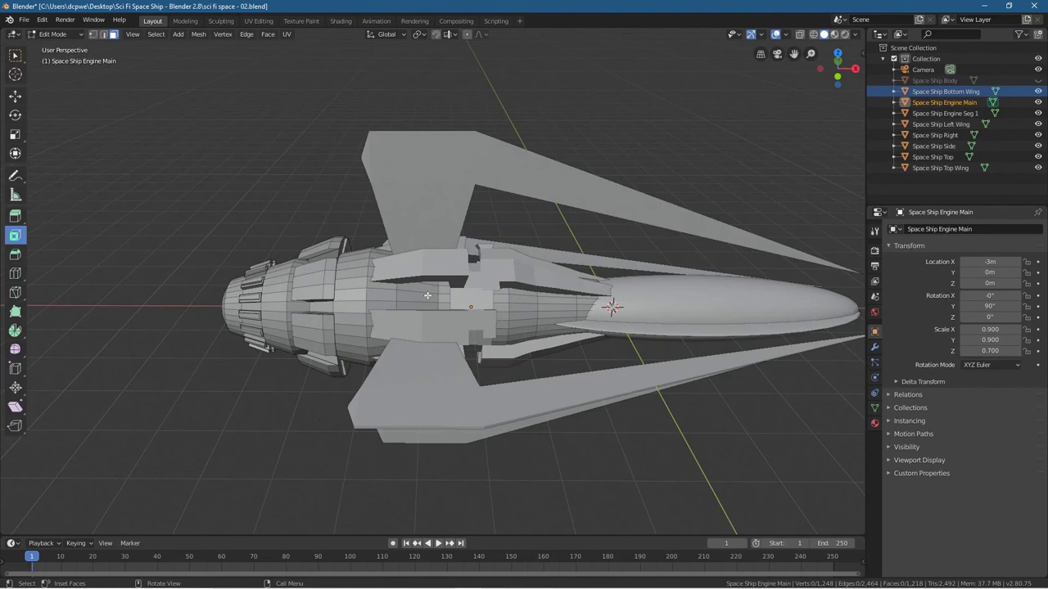
# Finish editing the main engine's mesh and return to Object Mode
pyautogui.moveTo(393, 355); pyautogui.dragTo(495, 362)
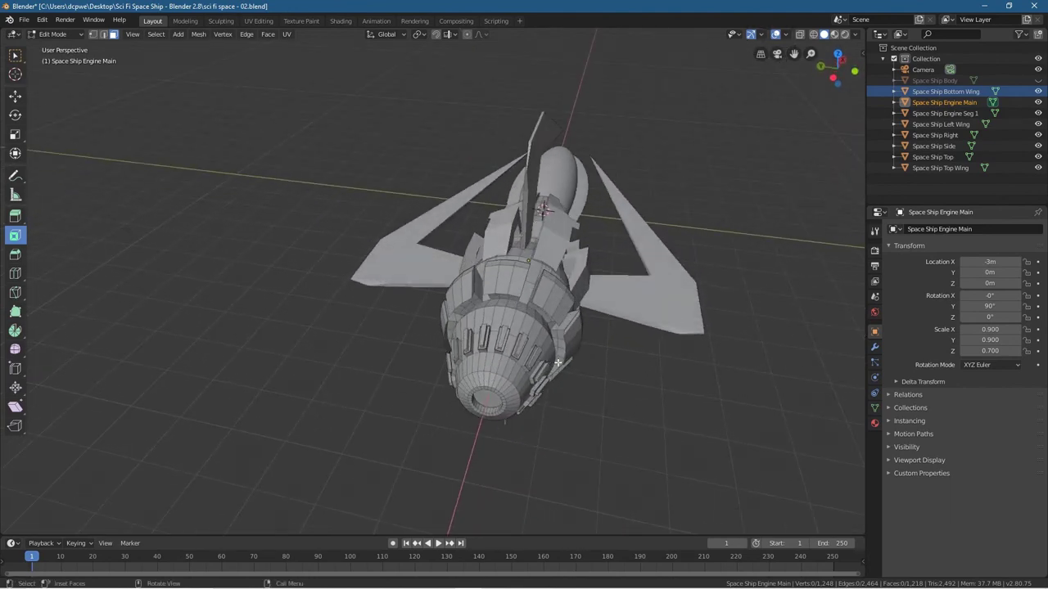
pyautogui.moveTo(557, 362); pyautogui.dragTo(565, 363, button='middle')
pyautogui.click(49, 34)
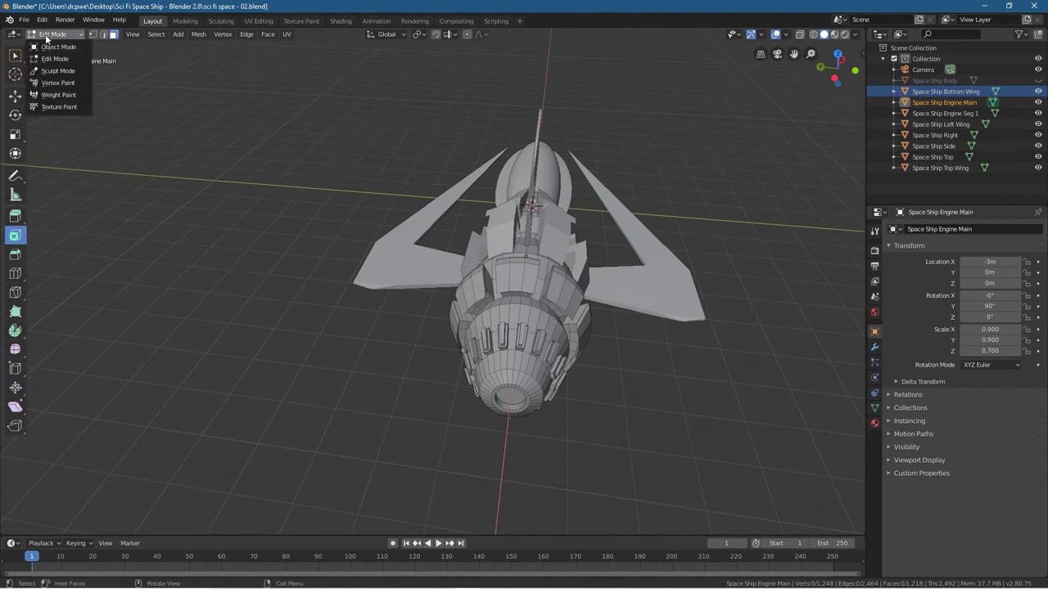
pyautogui.click(59, 47)
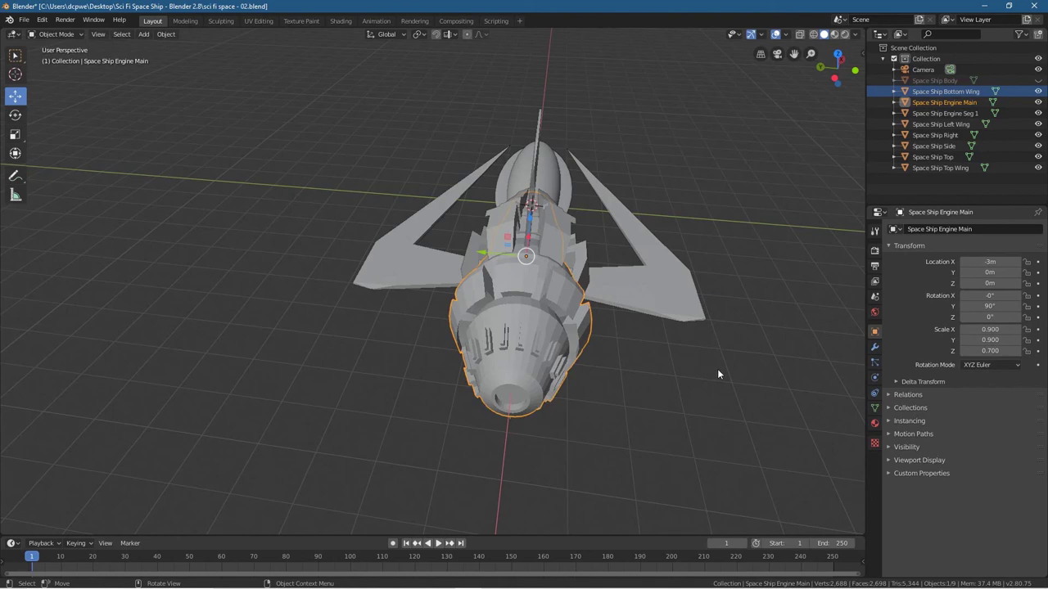
# Try rotating the main engine about the global X axis
pyautogui.press('r')
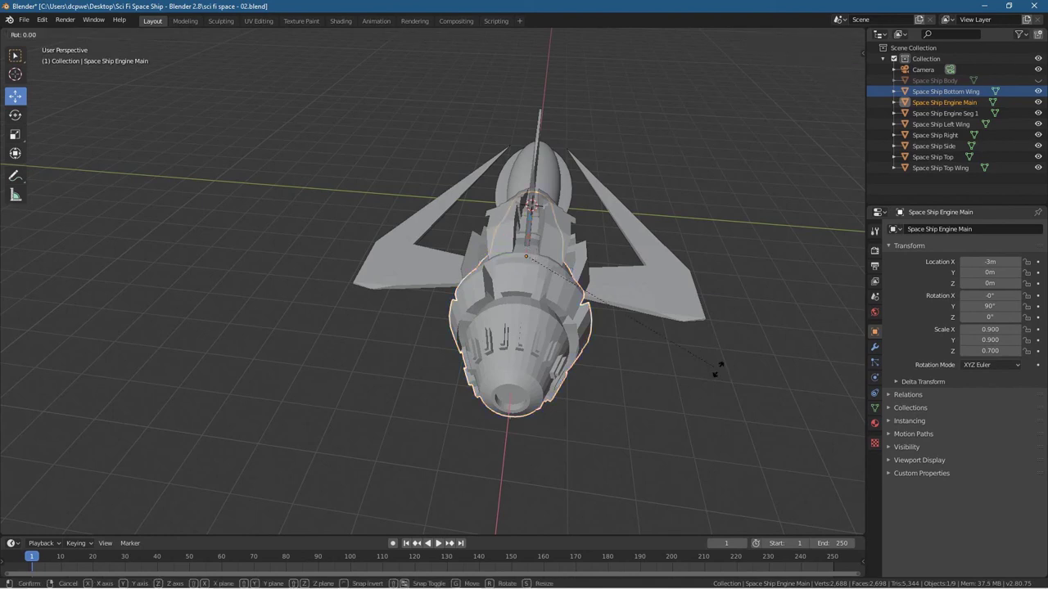
pyautogui.press('x')
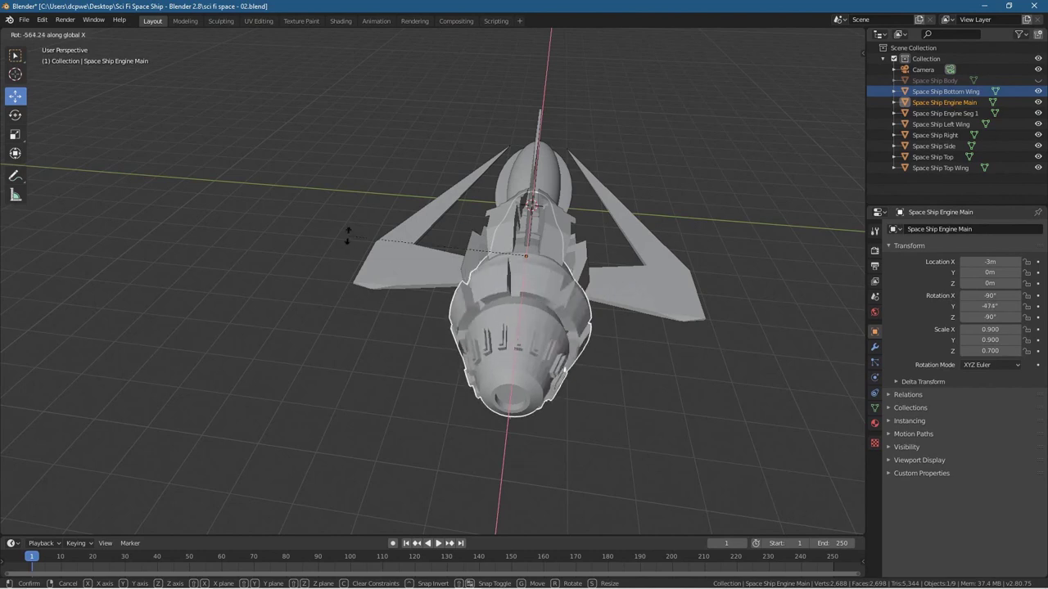
pyautogui.press('Escape')
# Select the Space Ship Engine Seg 1 object and try rotating it about the global X axis
pyautogui.moveTo(571, 232); pyautogui.dragTo(456, 288, button='middle')
pyautogui.click(456, 288)
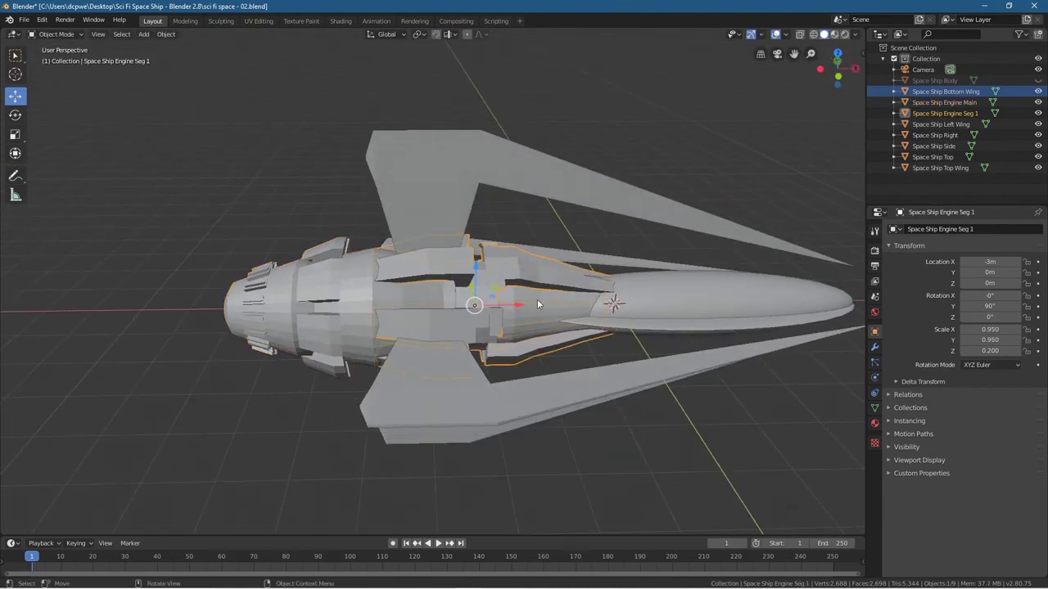
pyautogui.press('r')
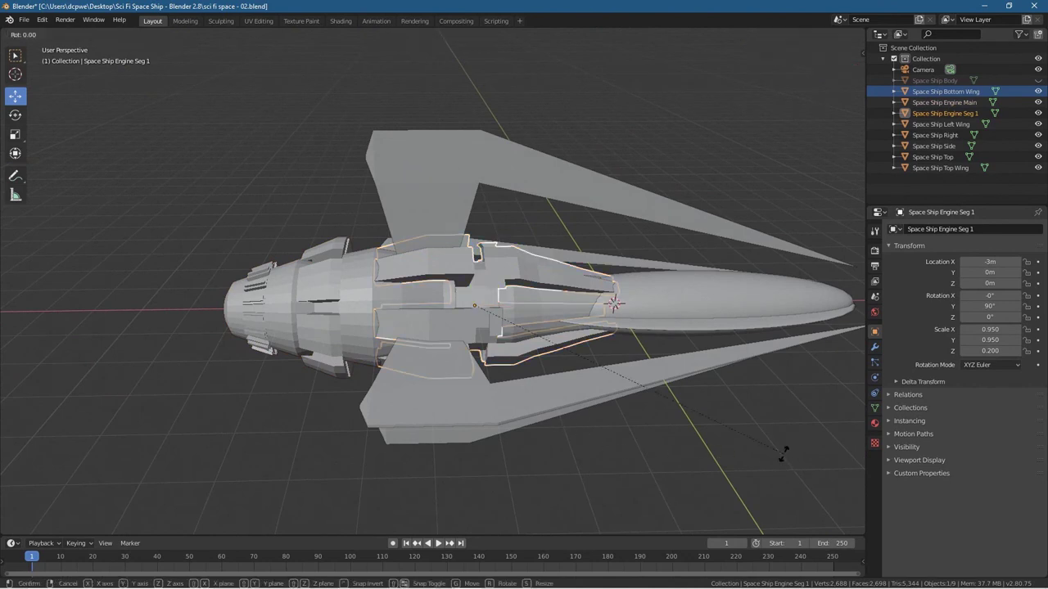
pyautogui.press('x')
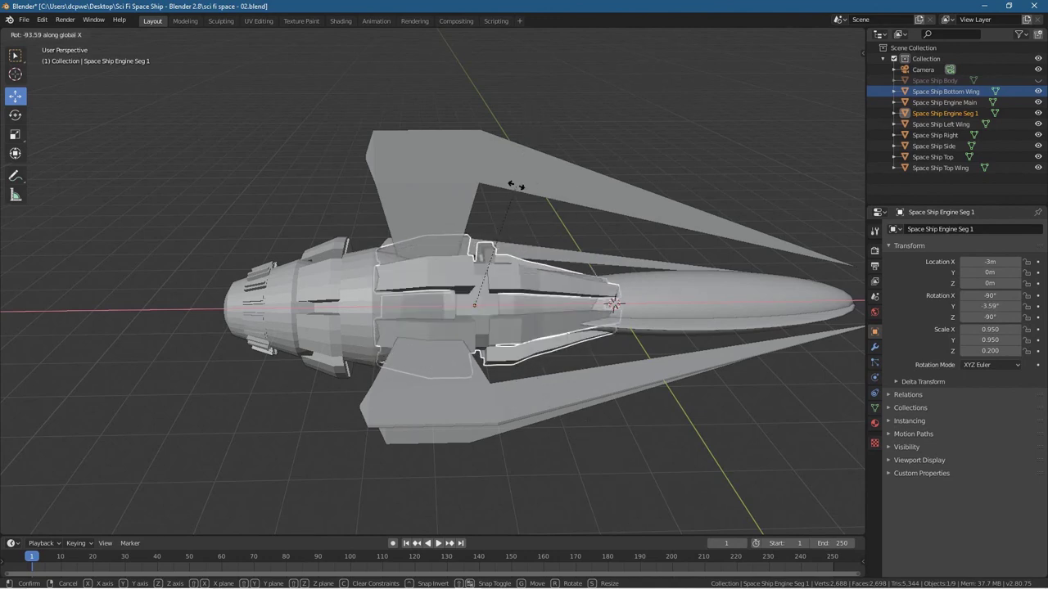
pyautogui.click(491, 320)
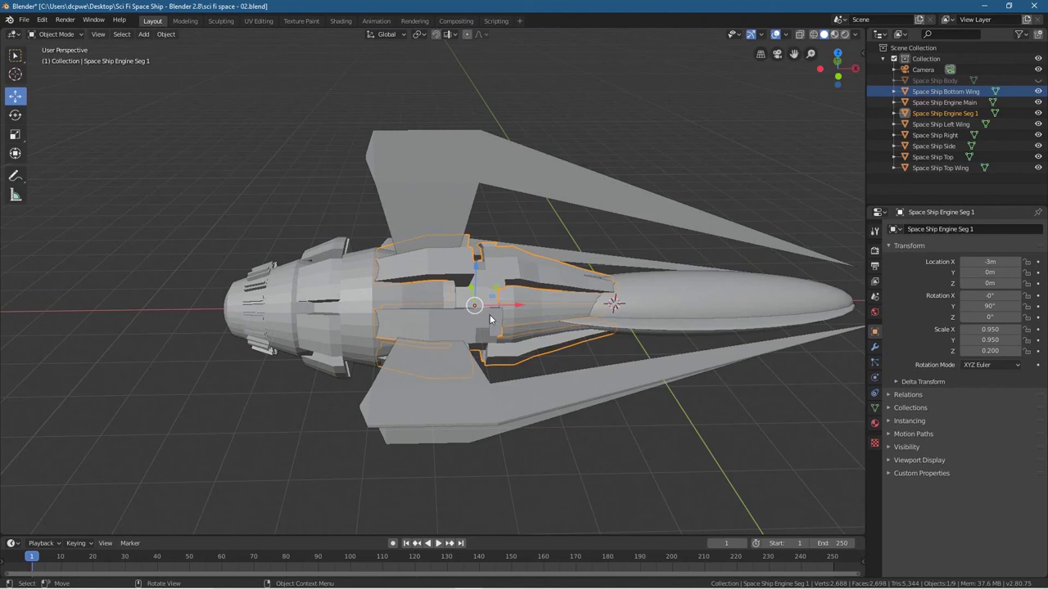
# Deselect everything, save the current file, and save a new incremental version as sci fi space - 03.blend
pyautogui.moveTo(619, 416); pyautogui.dragTo(640, 446, button='middle')
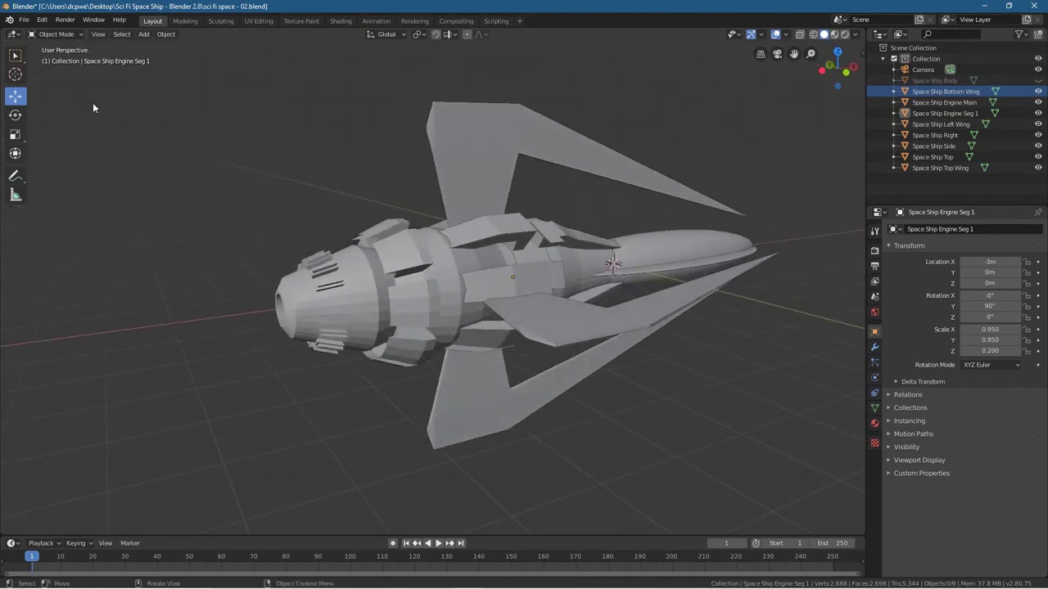
pyautogui.click(24, 20)
pyautogui.click(38, 92)
pyautogui.click(25, 20)
pyautogui.click(42, 102)
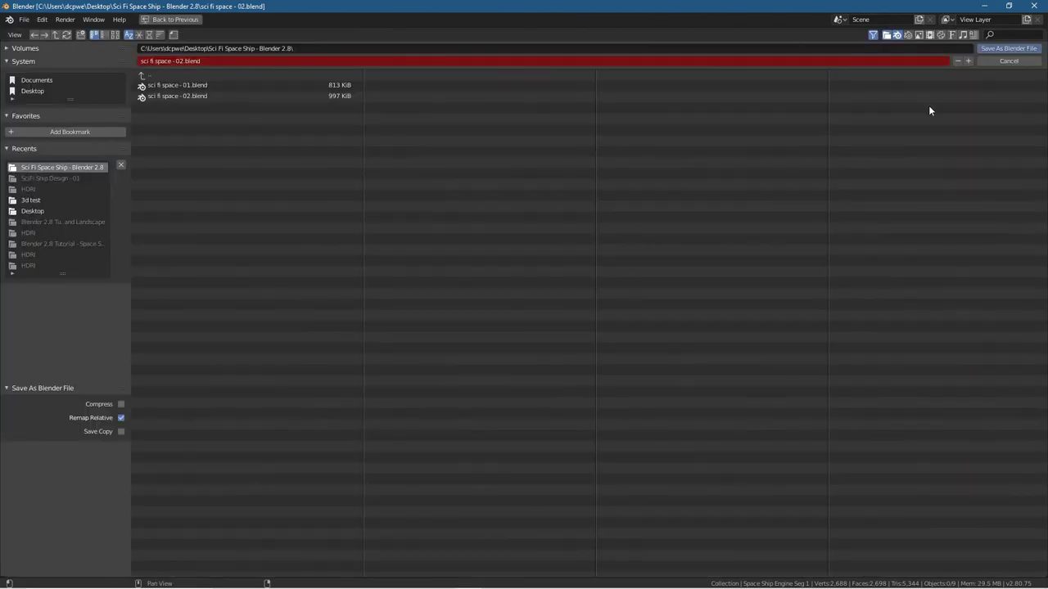
pyautogui.click(969, 61)
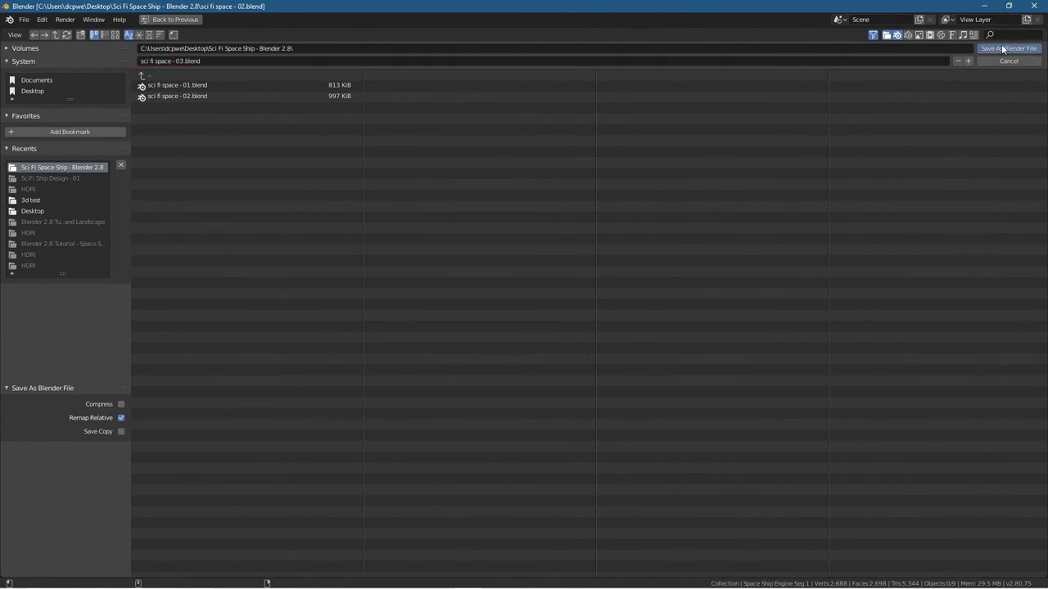
pyautogui.click(1004, 48)
# Examine the ship from several angles, comparing it with the Space Ship Body object shown and hidden
pyautogui.keyDown('shift'); pyautogui.moveTo(766, 302); pyautogui.dragTo(625, 341, button='middle'); pyautogui.keyUp('shift')
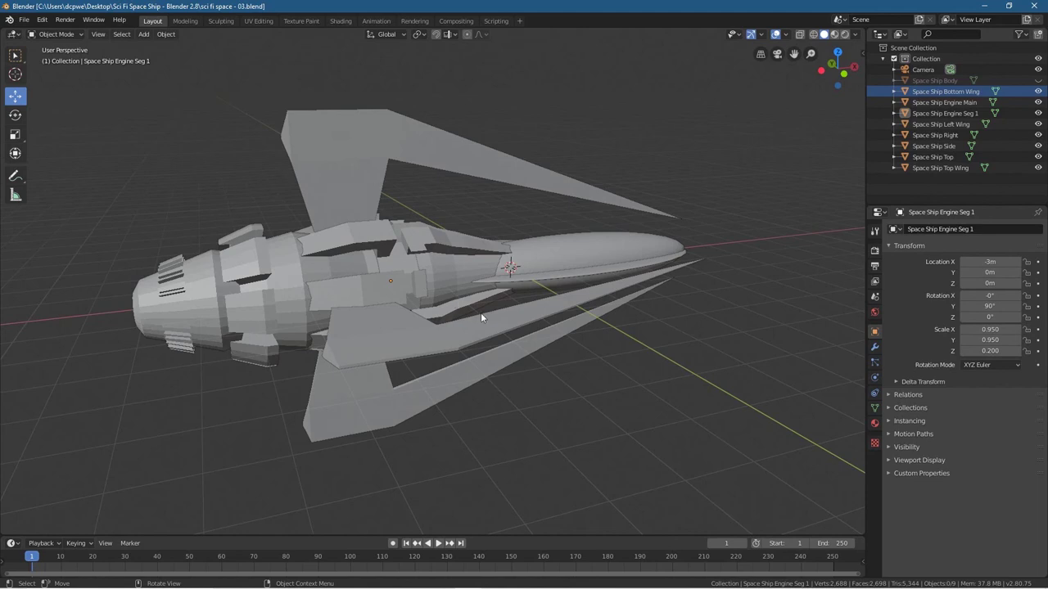
pyautogui.moveTo(382, 292); pyautogui.dragTo(308, 284, button='middle')
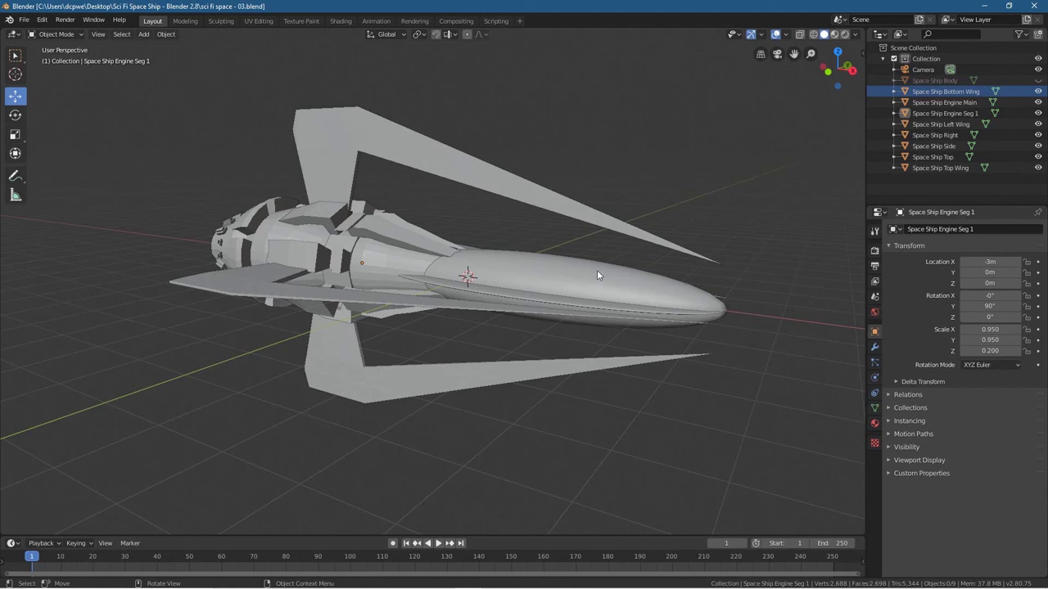
pyautogui.moveTo(643, 343); pyautogui.dragTo(691, 329, button='middle')
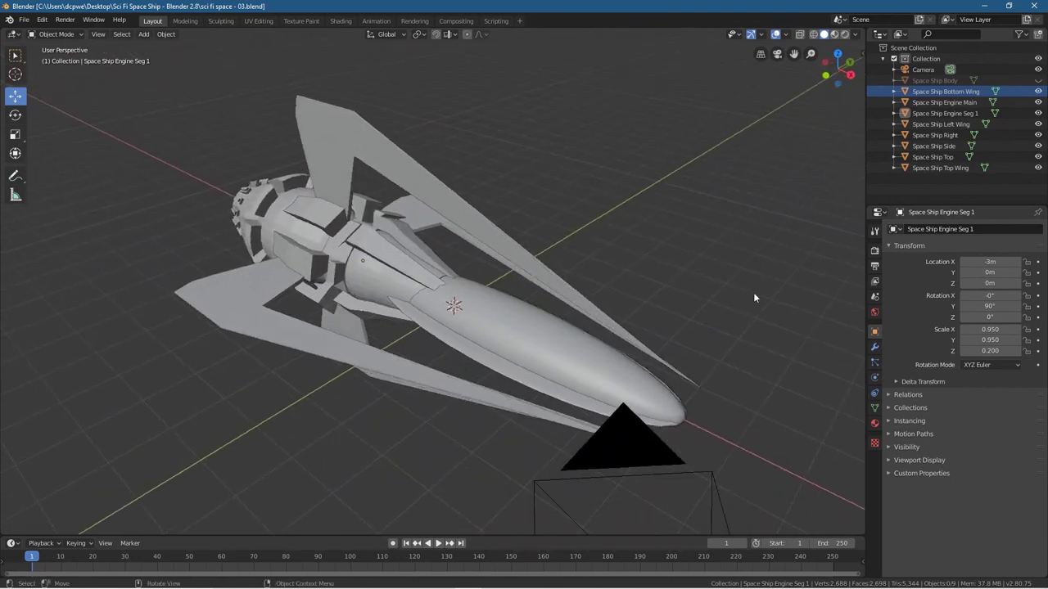
pyautogui.click(1038, 80)
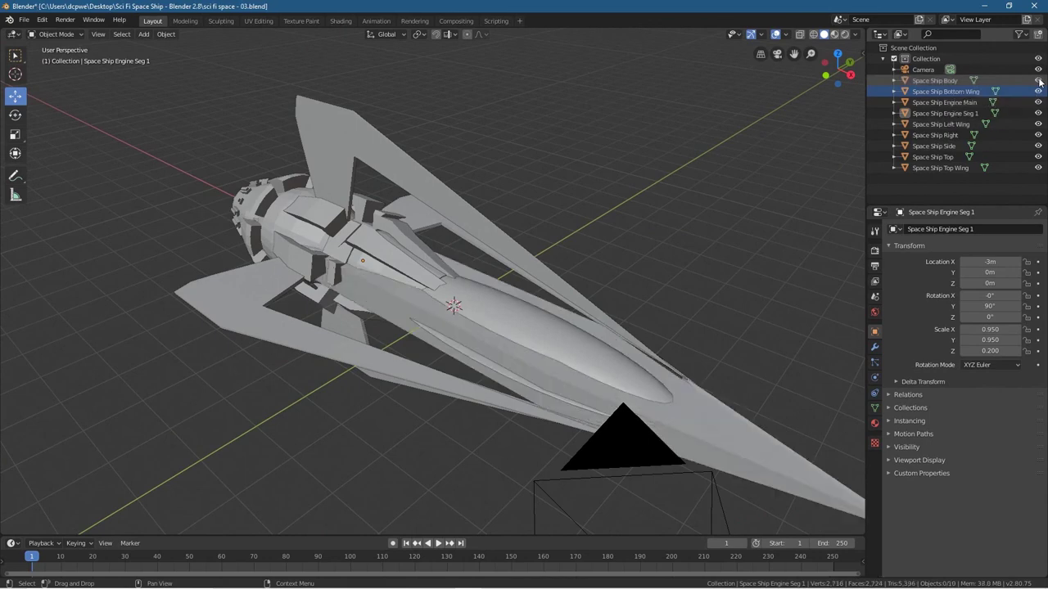
pyautogui.moveTo(731, 227); pyautogui.dragTo(766, 237, button='middle')
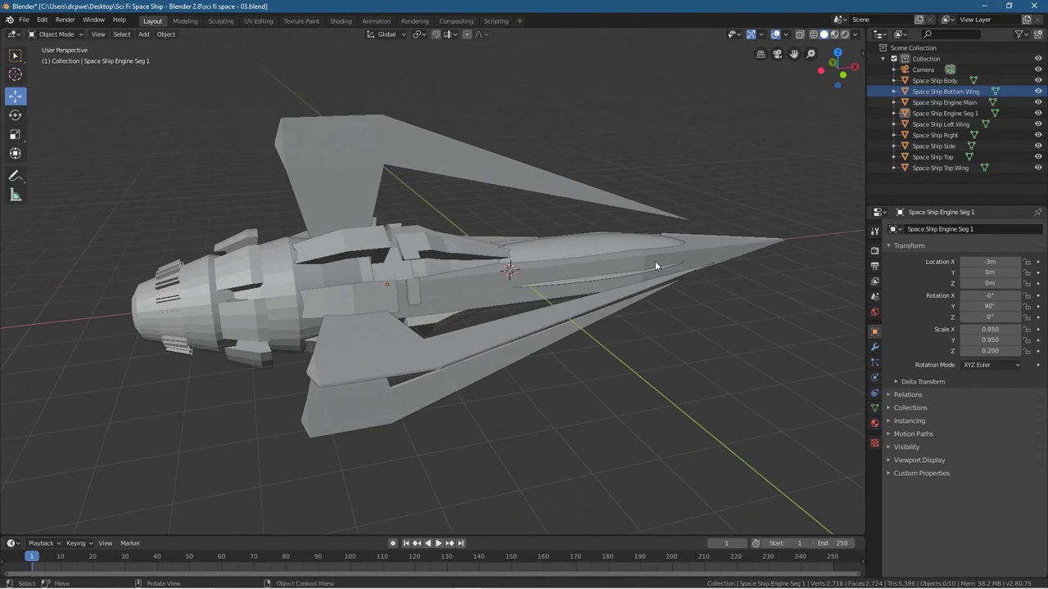
pyautogui.click(1038, 80)
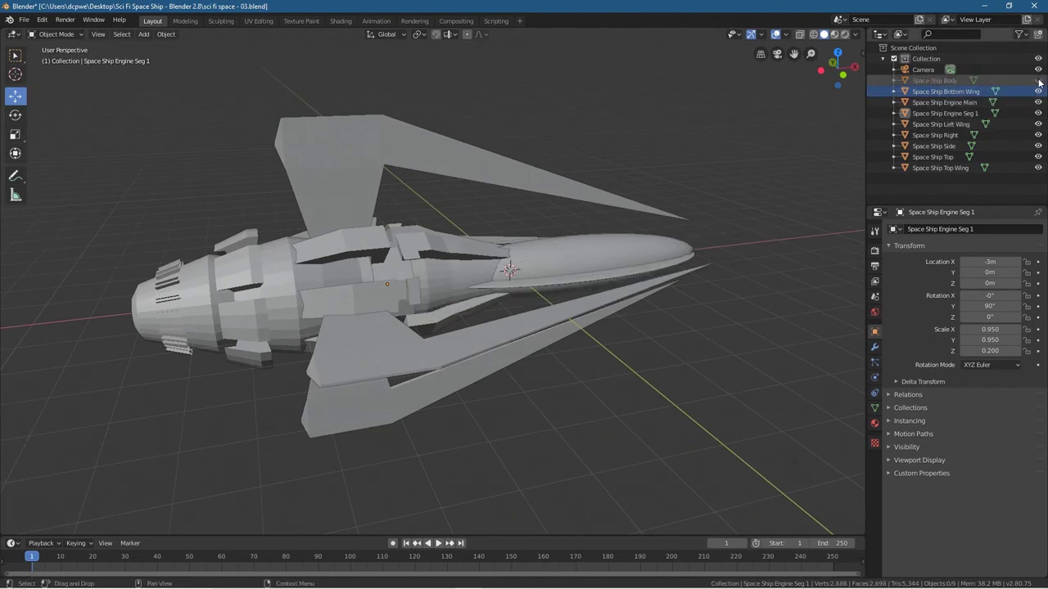
pyautogui.moveTo(689, 299); pyautogui.dragTo(612, 333, button='middle')
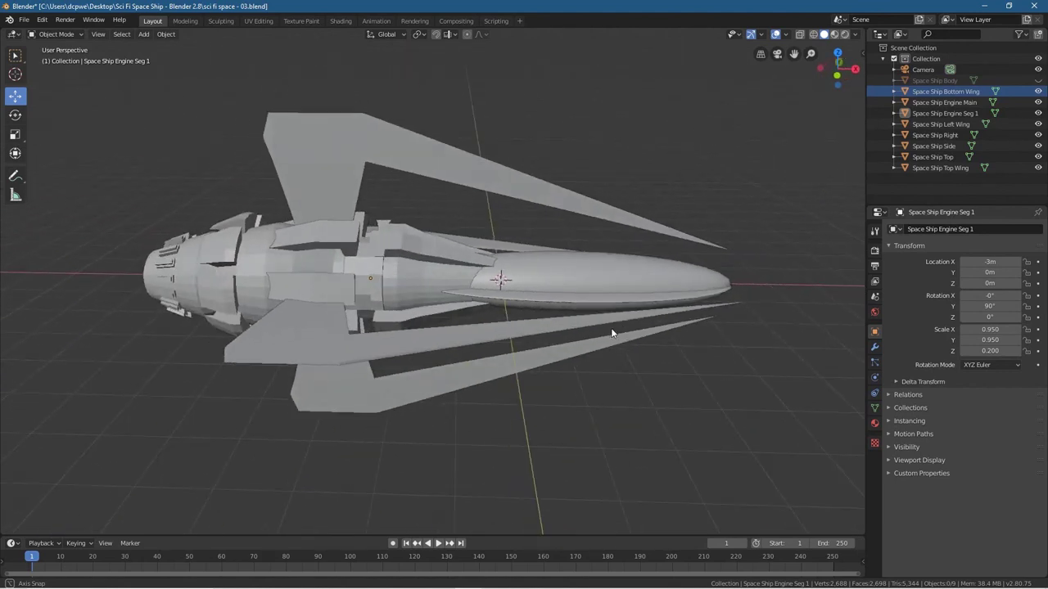
pyautogui.click(1037, 81)
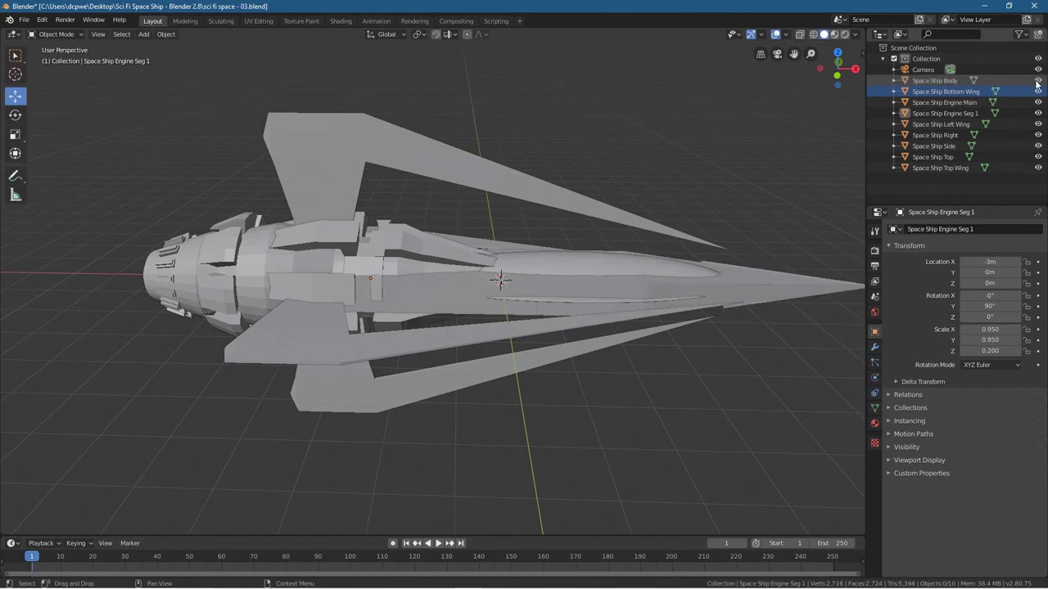
pyautogui.click(1038, 81)
pyautogui.moveTo(655, 319); pyautogui.dragTo(568, 320, button='middle')
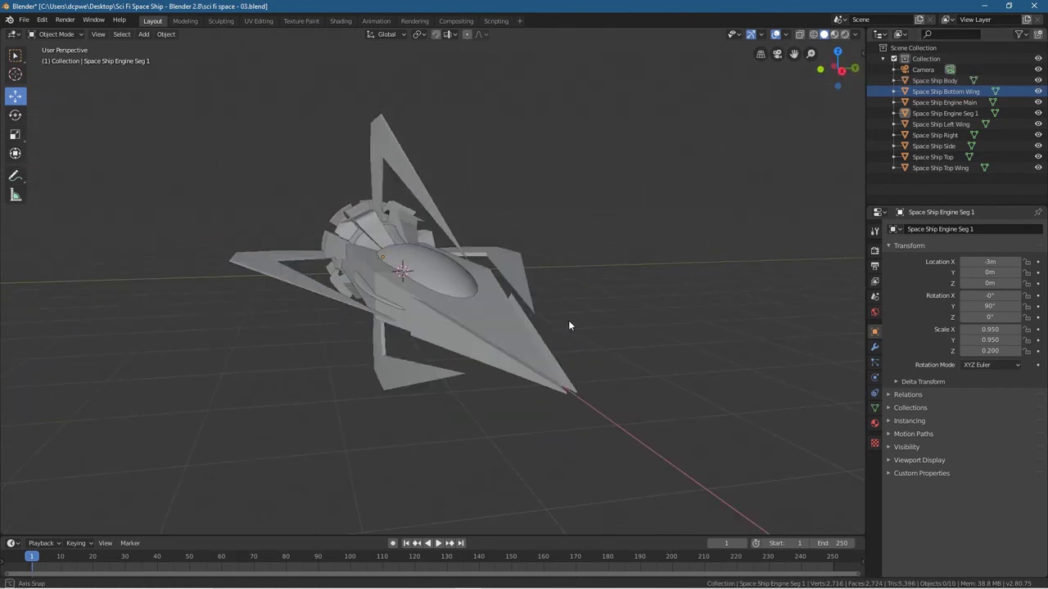
pyautogui.click(1037, 81)
pyautogui.moveTo(498, 342); pyautogui.dragTo(589, 360, button='middle')
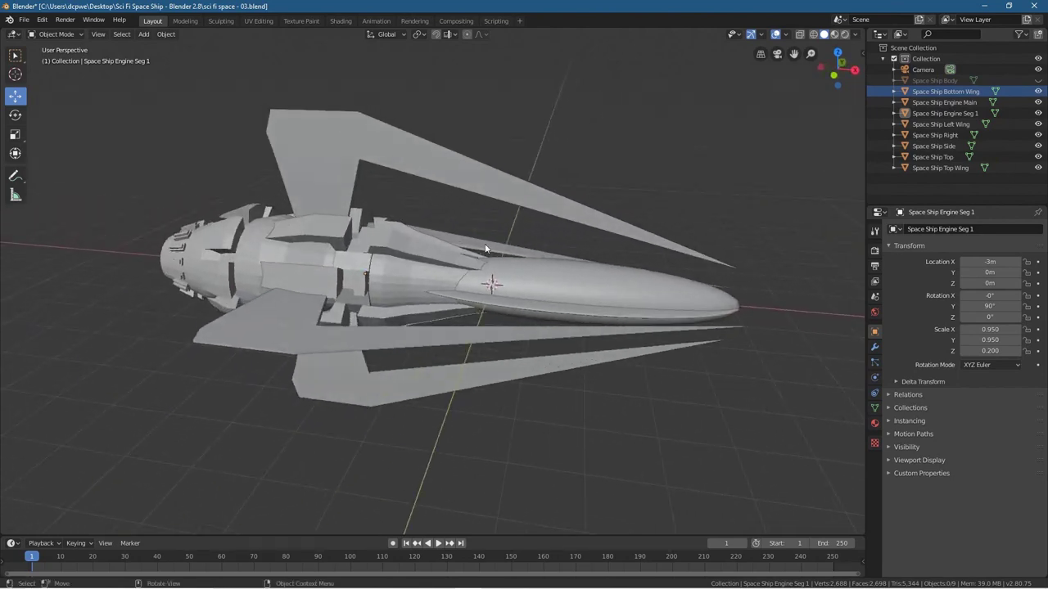
pyautogui.moveTo(581, 295); pyautogui.dragTo(540, 273, button='middle')
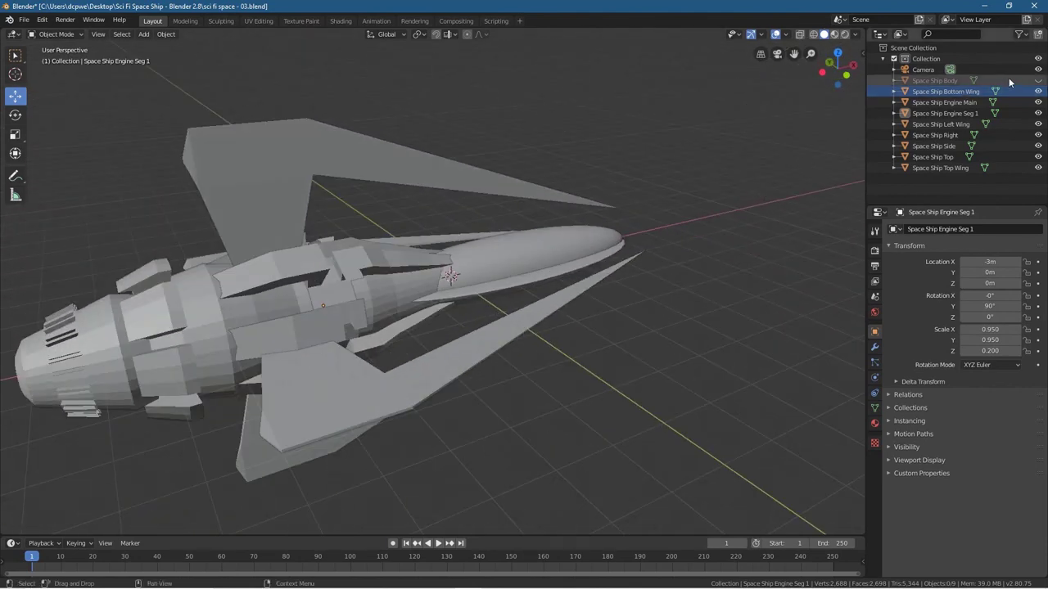
# Unhide the Space Ship Body object so the whole ship is shown
pyautogui.click(1038, 80)
pyautogui.moveTo(561, 275); pyautogui.dragTo(480, 283, button='middle')
pyautogui.moveTo(416, 268)
pyautogui.mouseDown(button='middle')
pyautogui.moveTo(477, 277)
pyautogui.moveTo(425, 281)
pyautogui.mouseUp(button='middle')
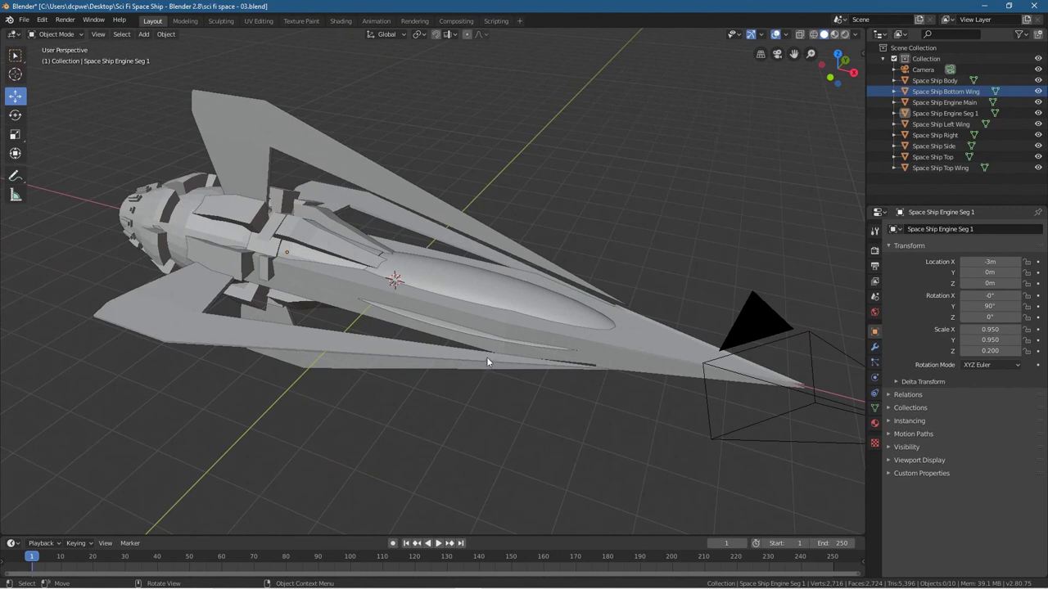
# Save the changes to the spaceship file and close the program
pyautogui.click(25, 21)
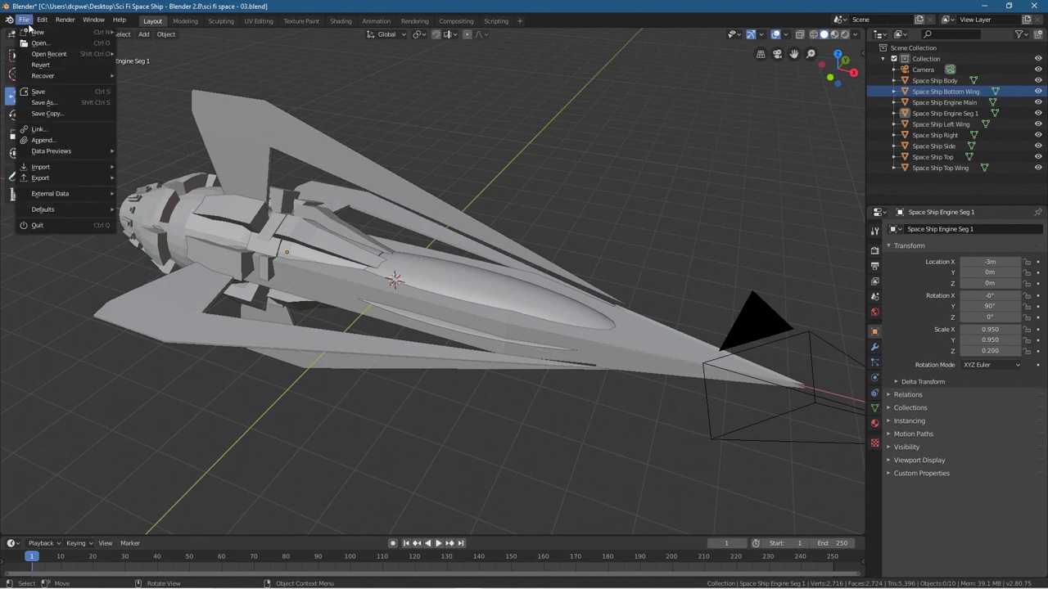
pyautogui.click(45, 92)
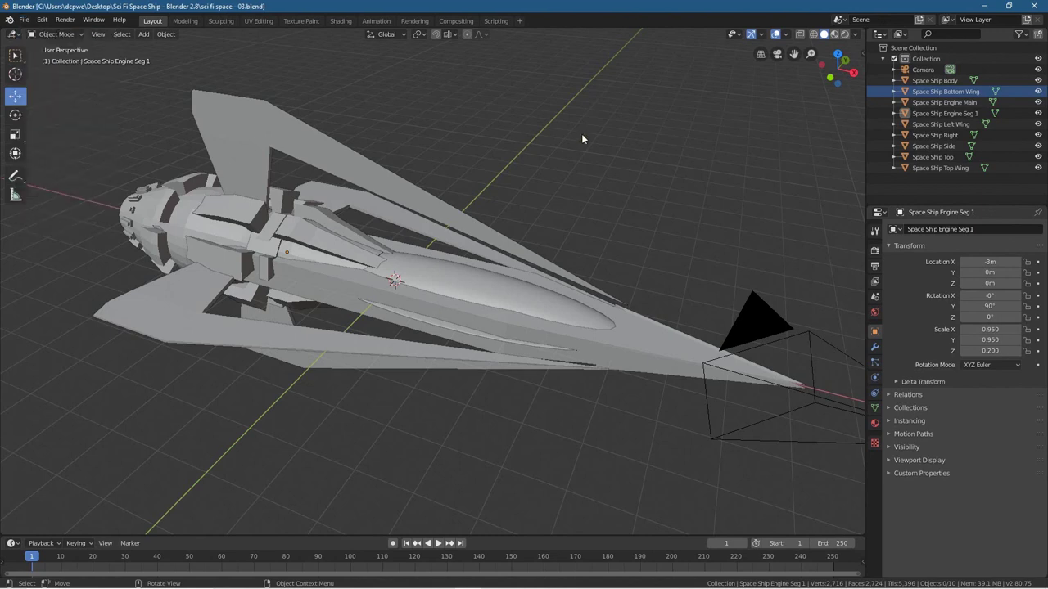
pyautogui.click(1034, 6)
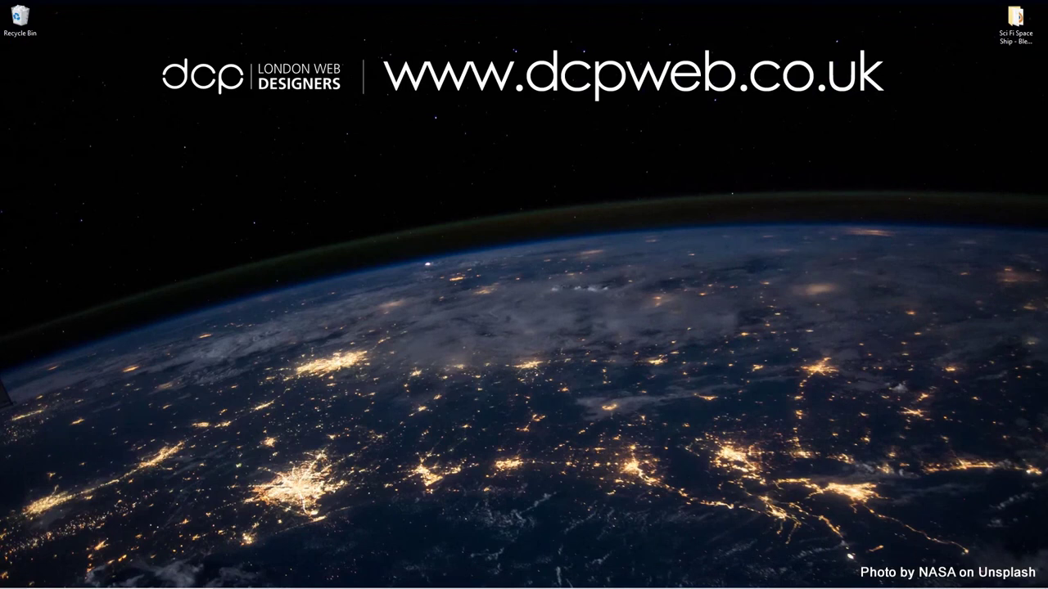